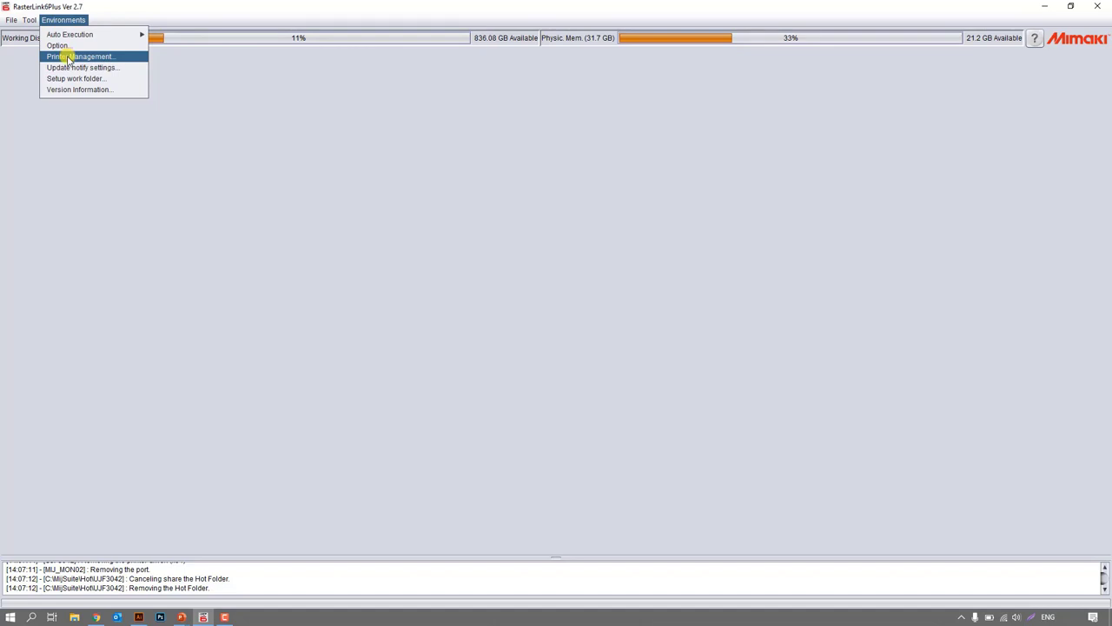
Start adding a printer in Printer Management with model CJV150, 8Color, USB2.0 output and the detected CJV150 device.
{"action": "left_click", "coordinate": [68, 57]}
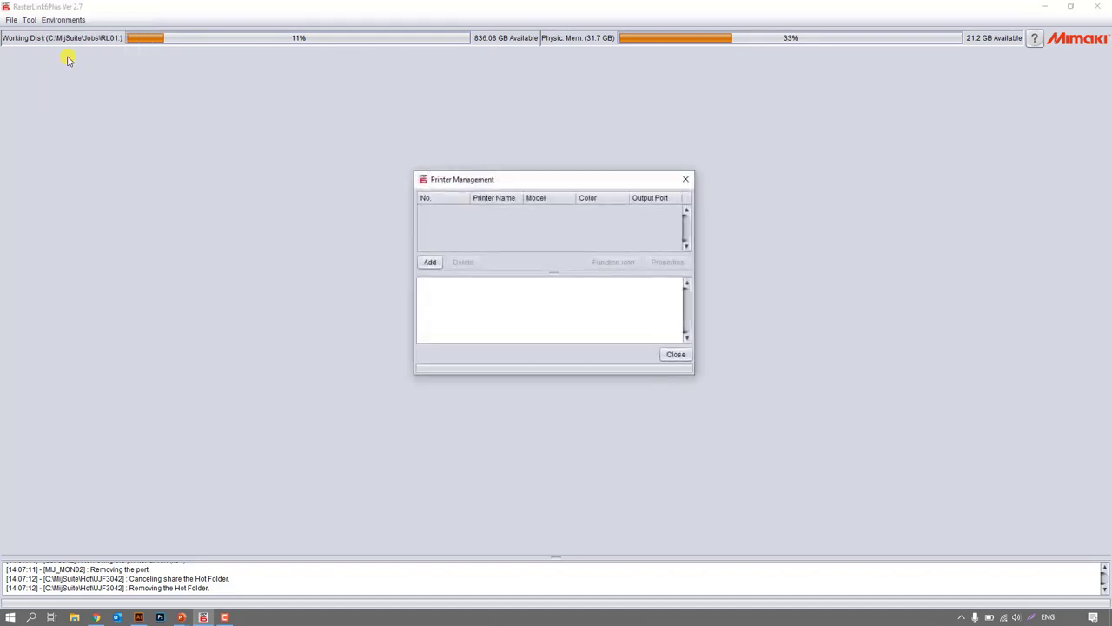
{"action": "left_click", "coordinate": [431, 263]}
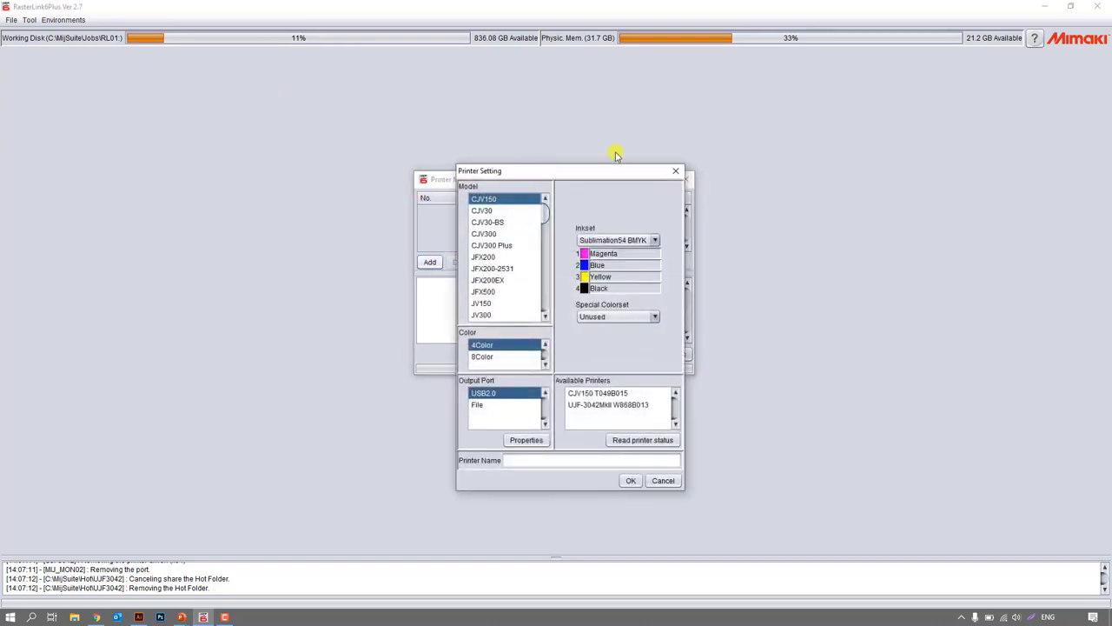
{"action": "left_click", "coordinate": [582, 394]}
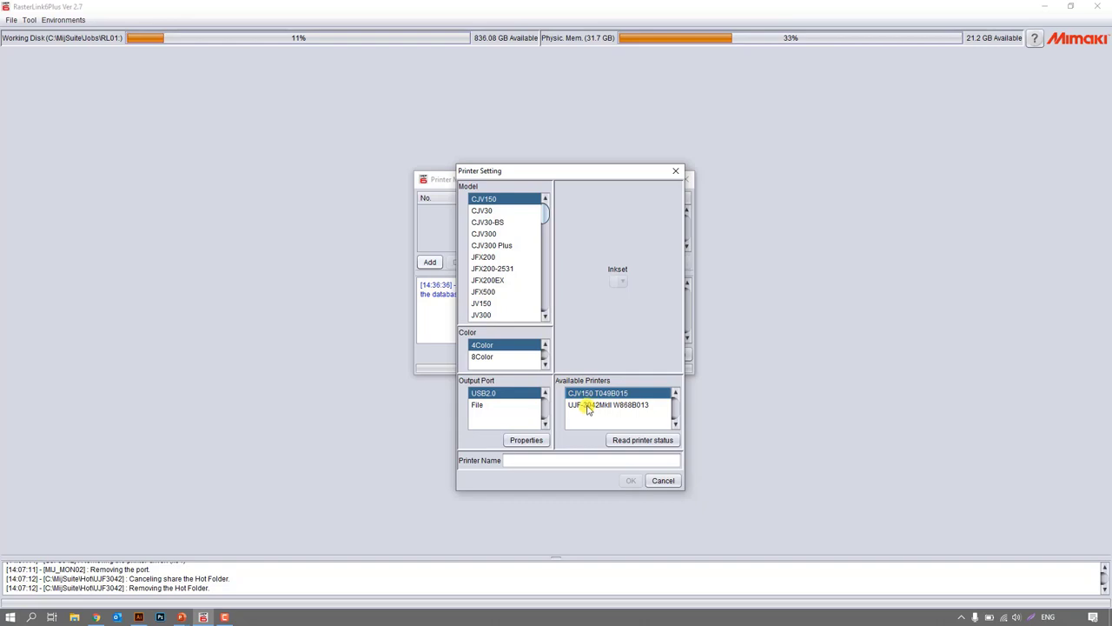
{"action": "left_click", "coordinate": [584, 408]}
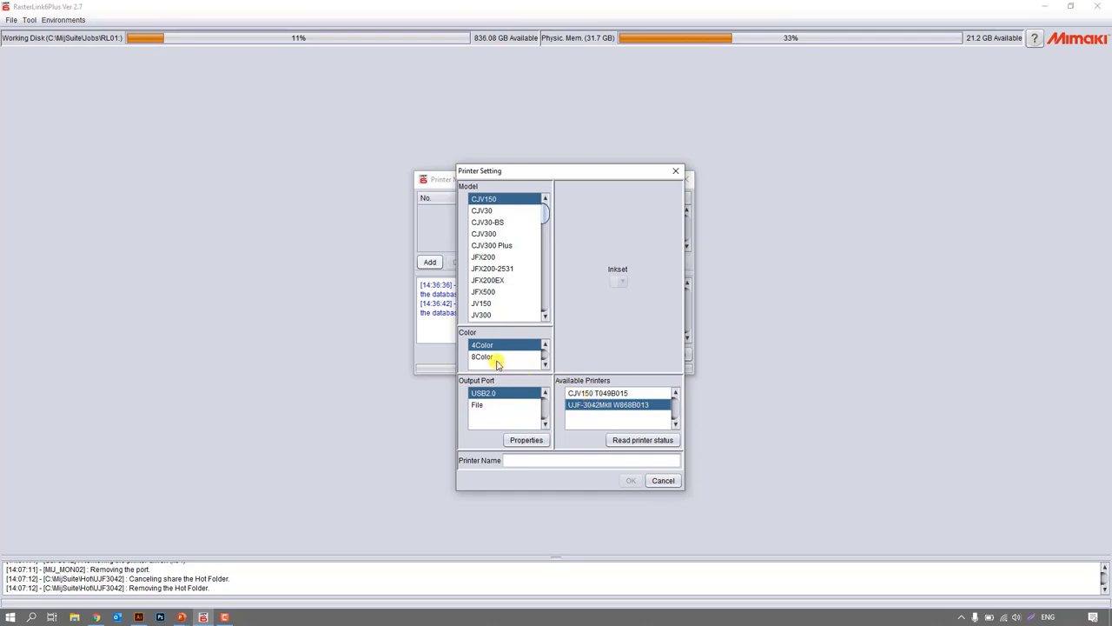
{"action": "left_click", "coordinate": [484, 200]}
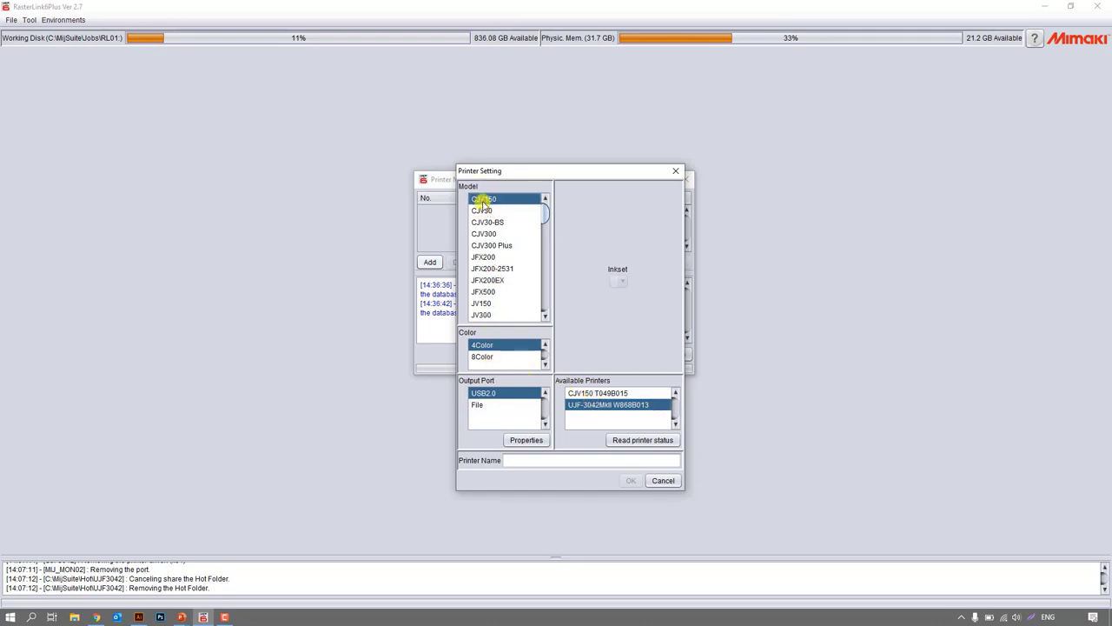
{"action": "left_click", "coordinate": [487, 359]}
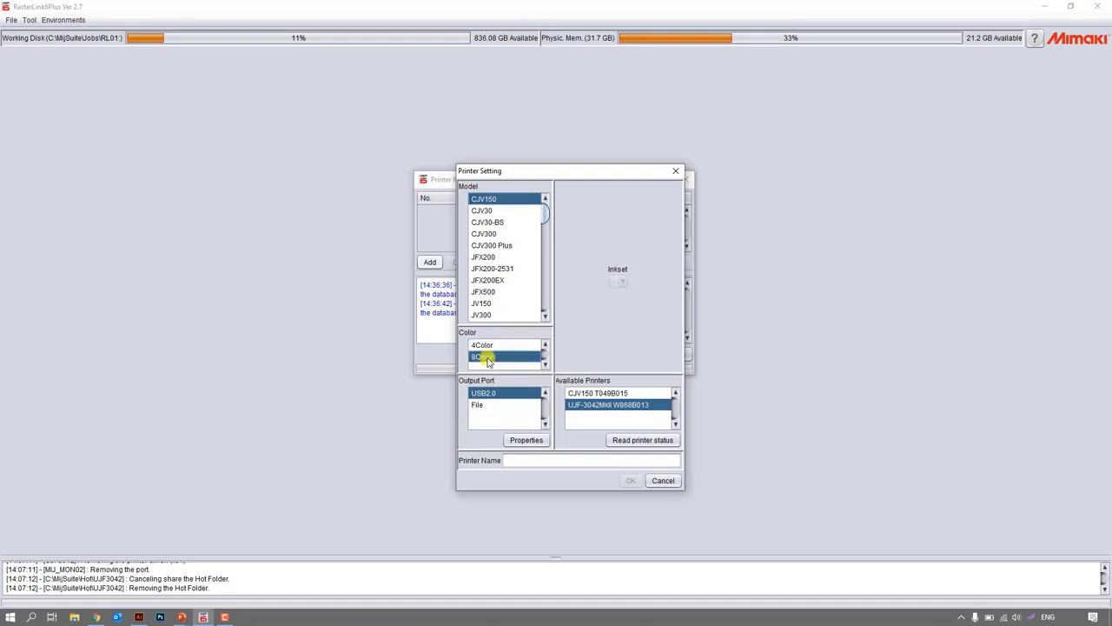
{"action": "left_click", "coordinate": [577, 395]}
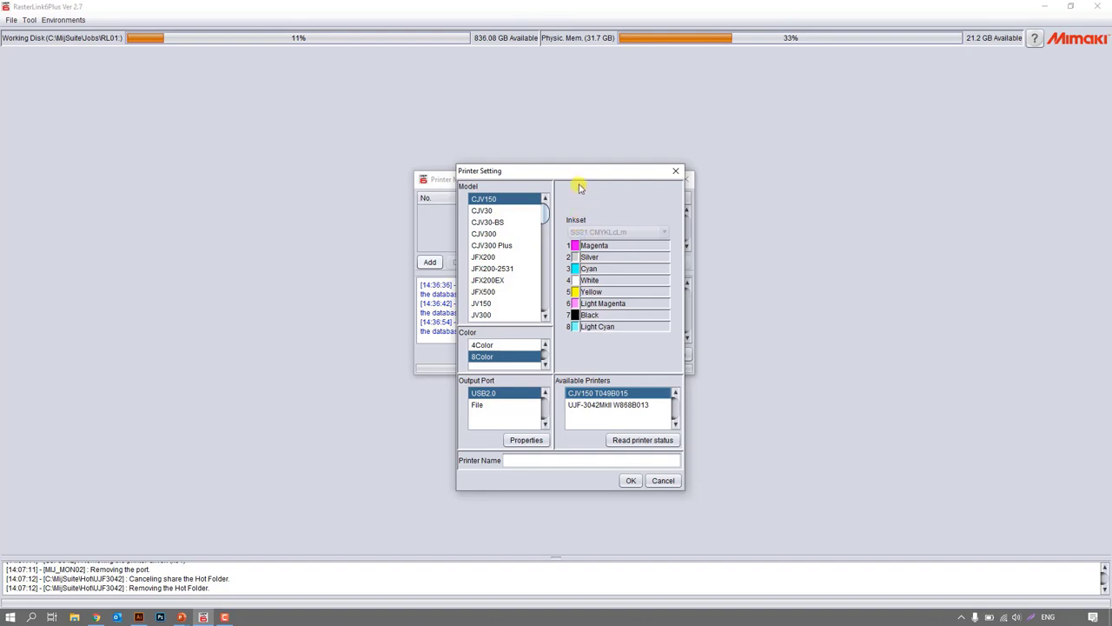
Name the printer CJV150, confirm the model, and create it with its hot folder and printer driver.
{"action": "left_click_drag", "start_coordinate": [574, 171], "coordinate": [564, 123]}
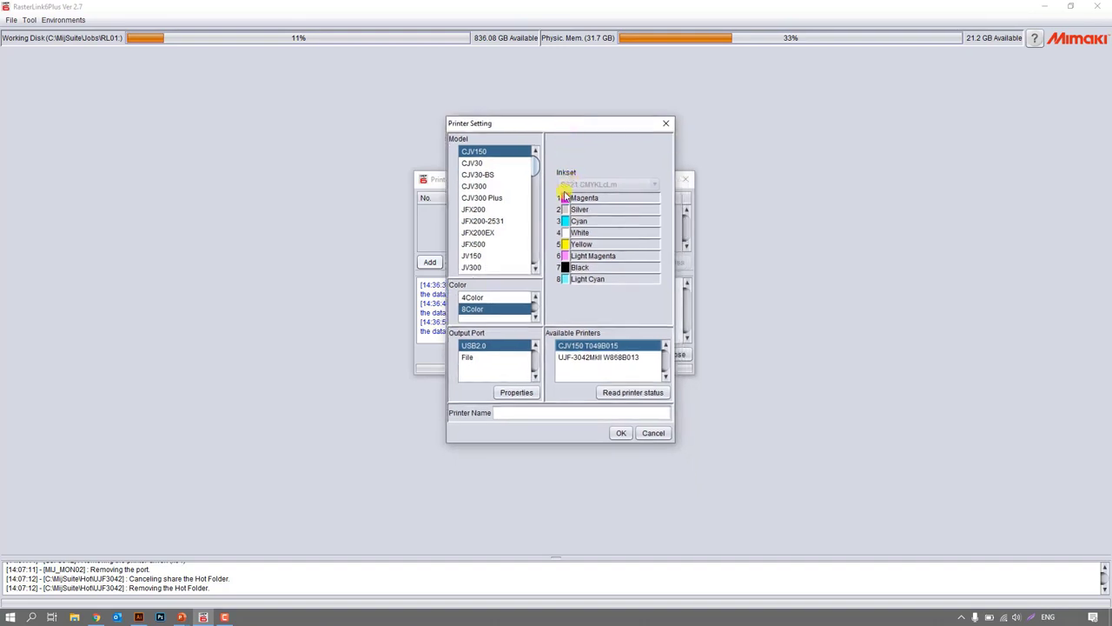
{"action": "left_click", "coordinate": [602, 414]}
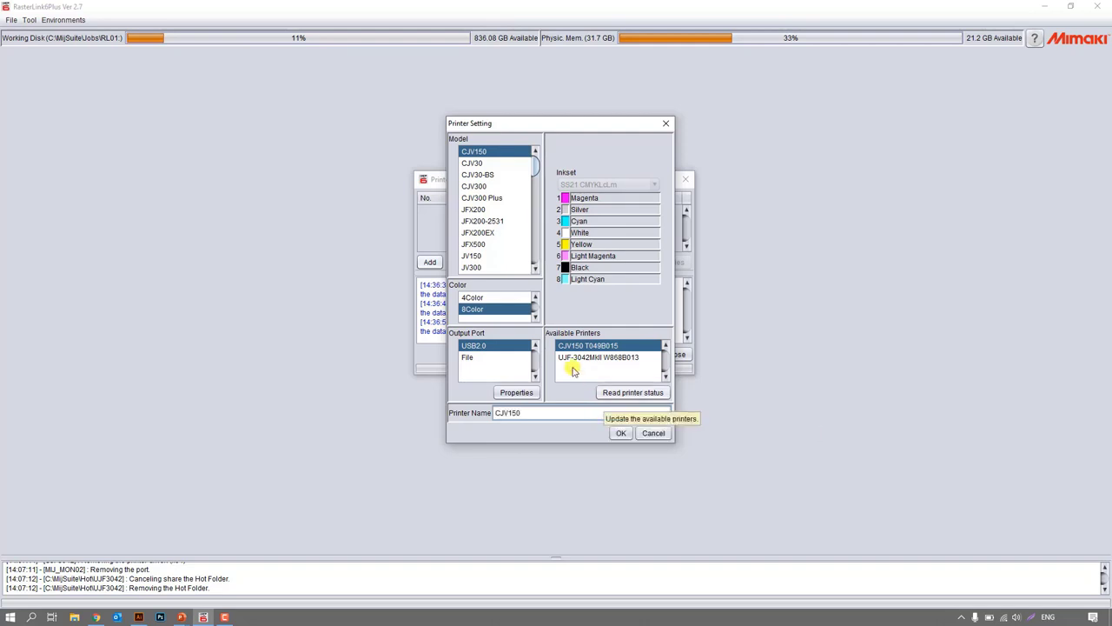
{"action": "left_click", "coordinate": [622, 433]}
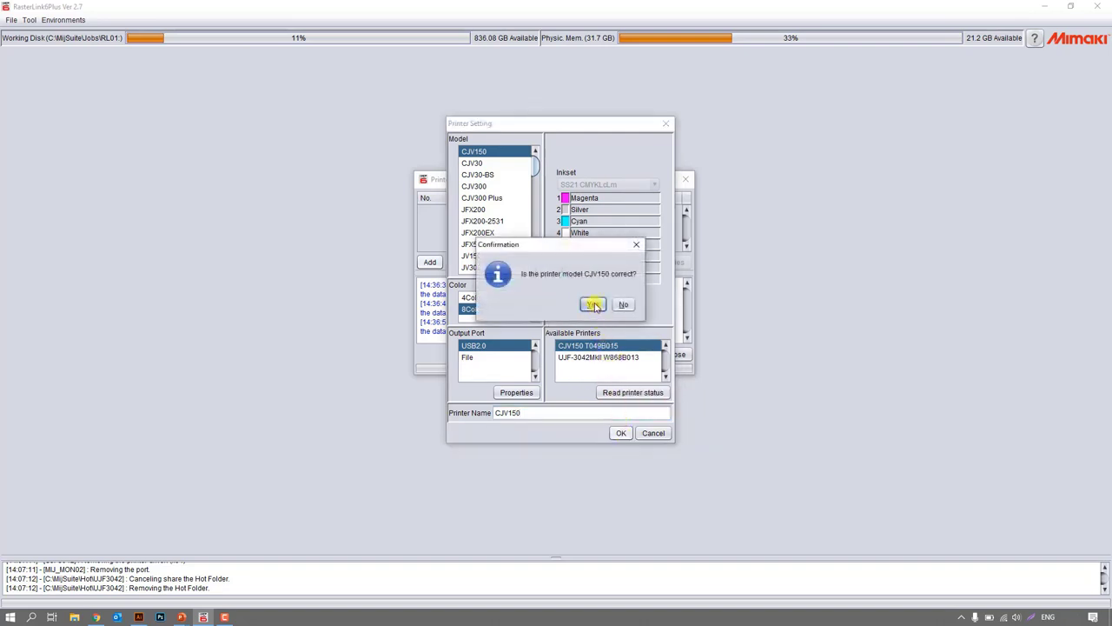
{"action": "left_click", "coordinate": [593, 305]}
{"action": "left_click", "coordinate": [604, 328]}
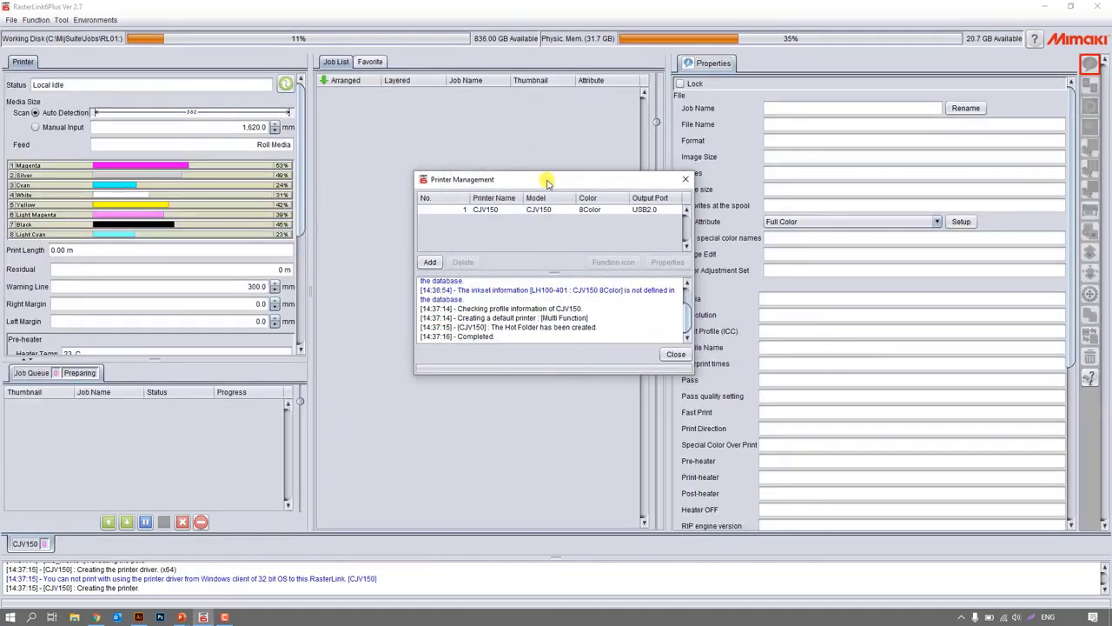
Start adding a second printer with model UJF-3042MkII and the detected UJF-3042MkII device on USB2.0.
{"action": "left_click", "coordinate": [432, 263]}
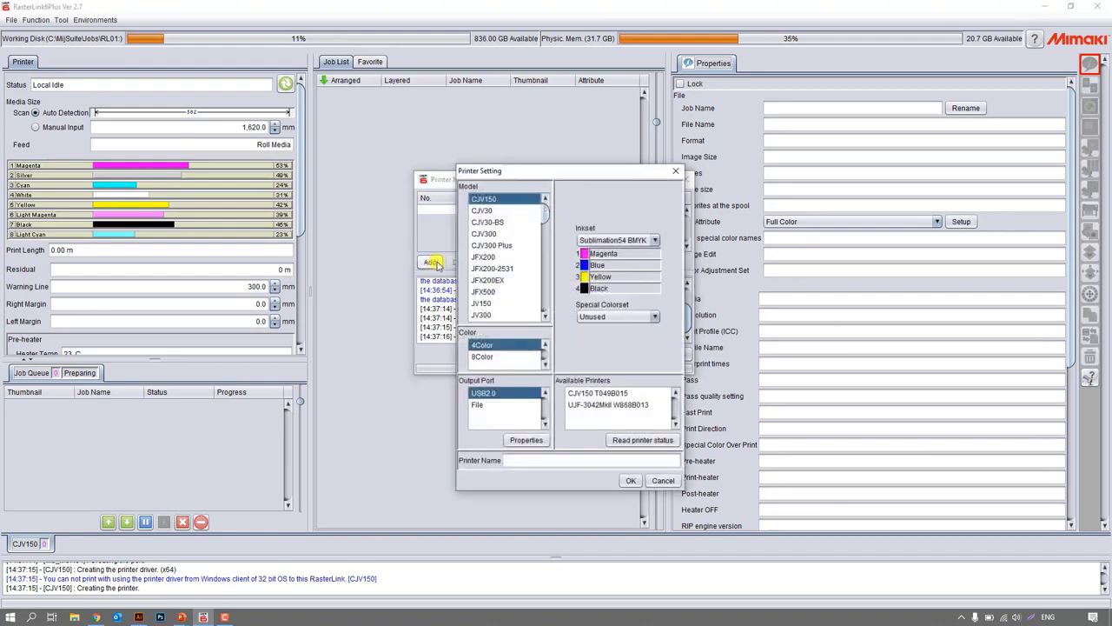
{"action": "left_click_drag", "start_coordinate": [547, 215], "coordinate": [539, 291]}
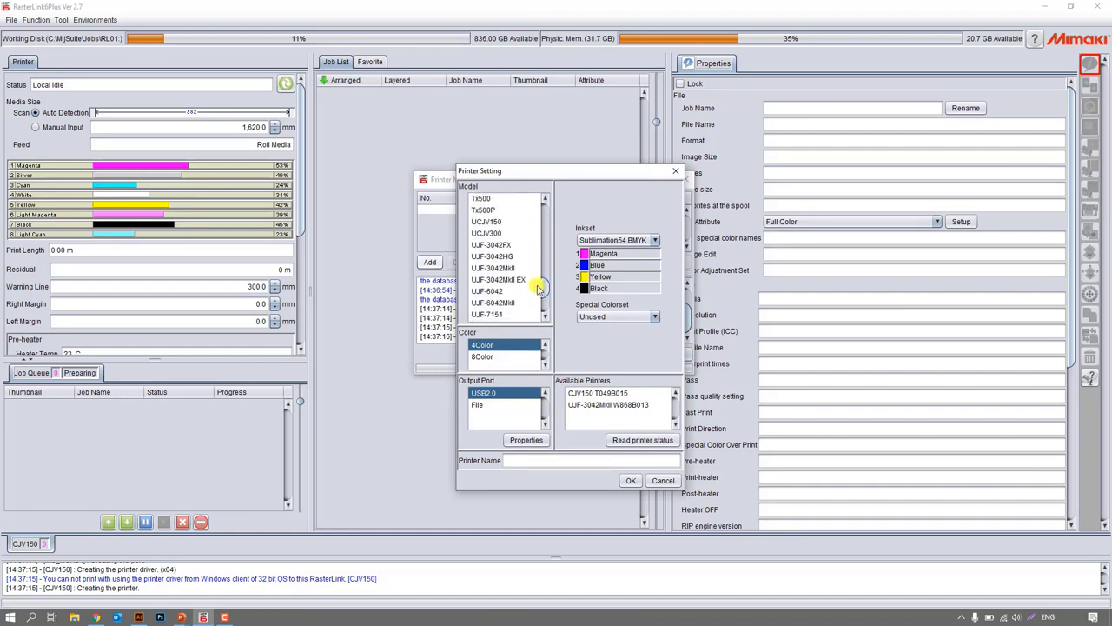
{"action": "left_click", "coordinate": [499, 267]}
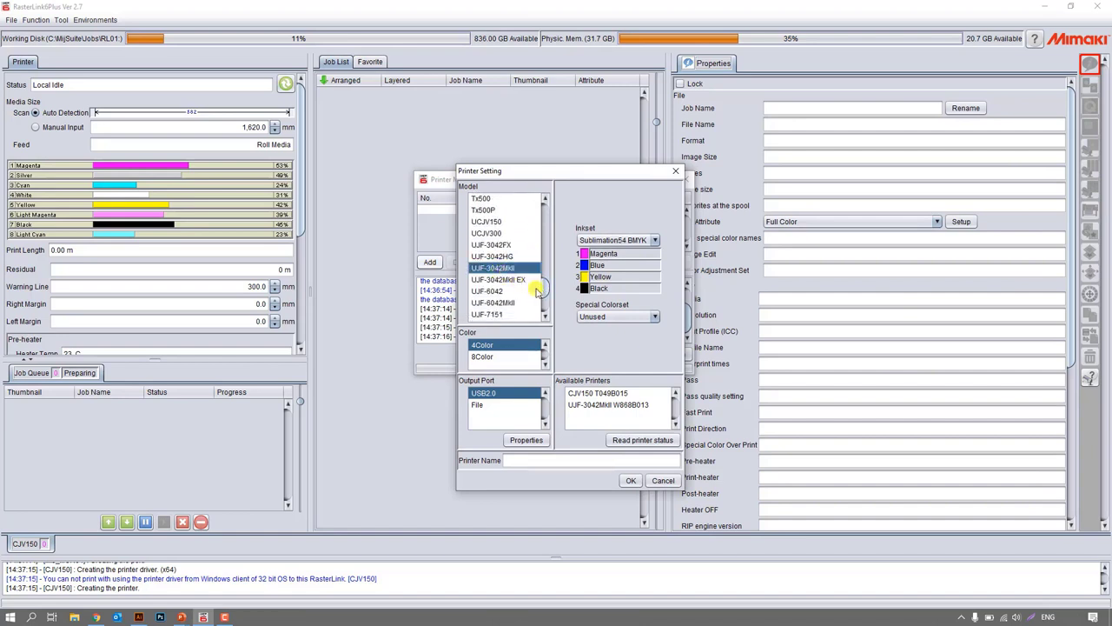
{"action": "left_click", "coordinate": [594, 407]}
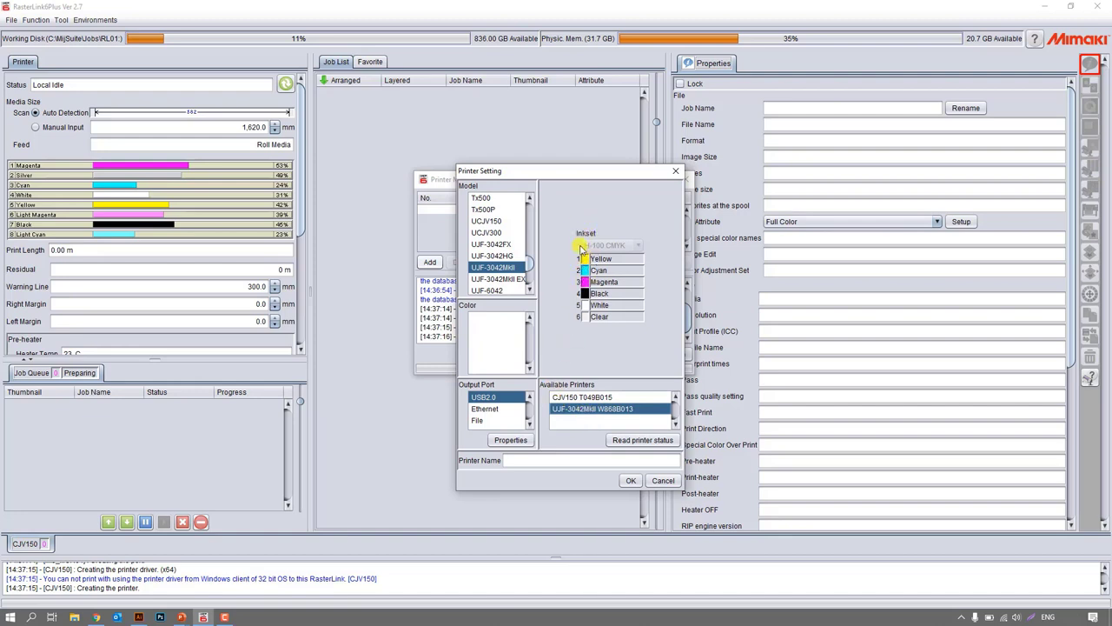
Name the second printer UJF3042, create it with its hot folder and printer driver, and close Printer Management.
{"action": "left_click", "coordinate": [561, 461]}
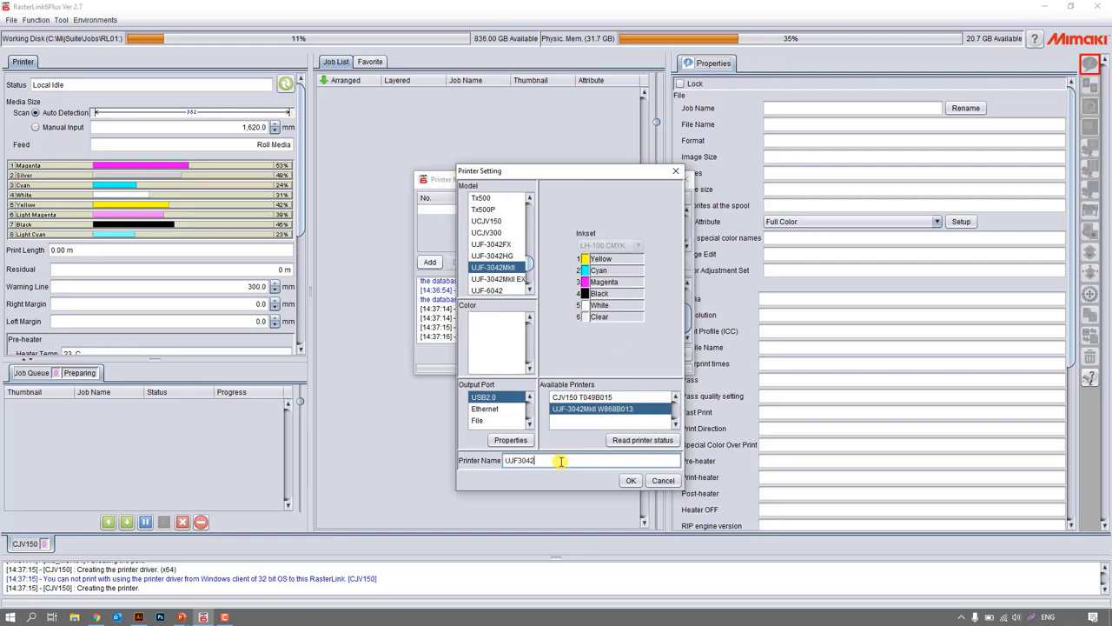
{"action": "left_click", "coordinate": [624, 410]}
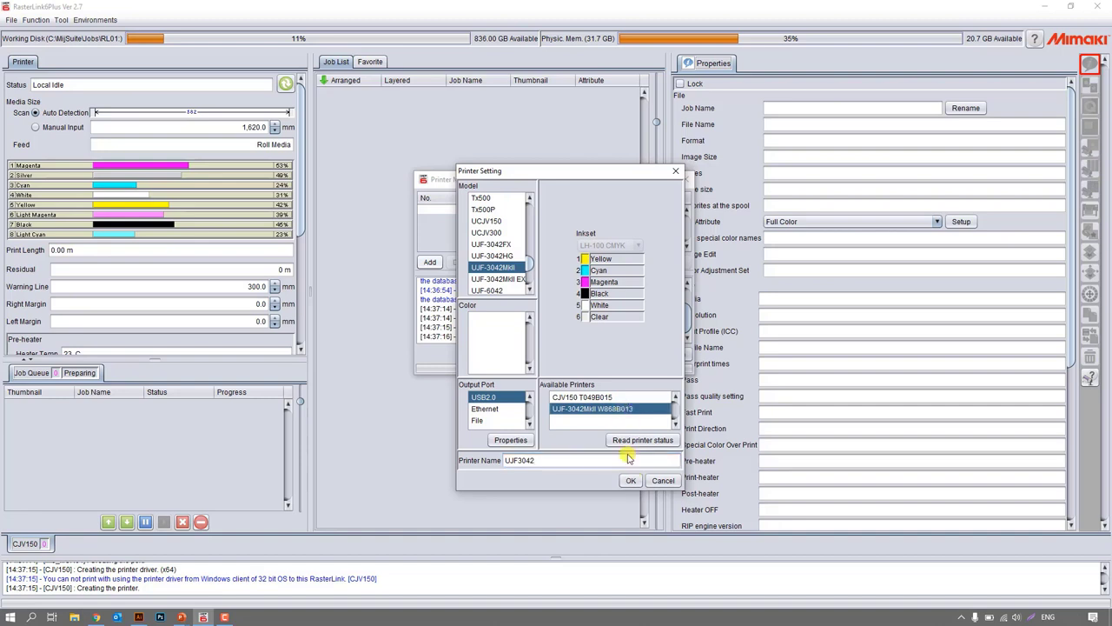
{"action": "left_click", "coordinate": [631, 481]}
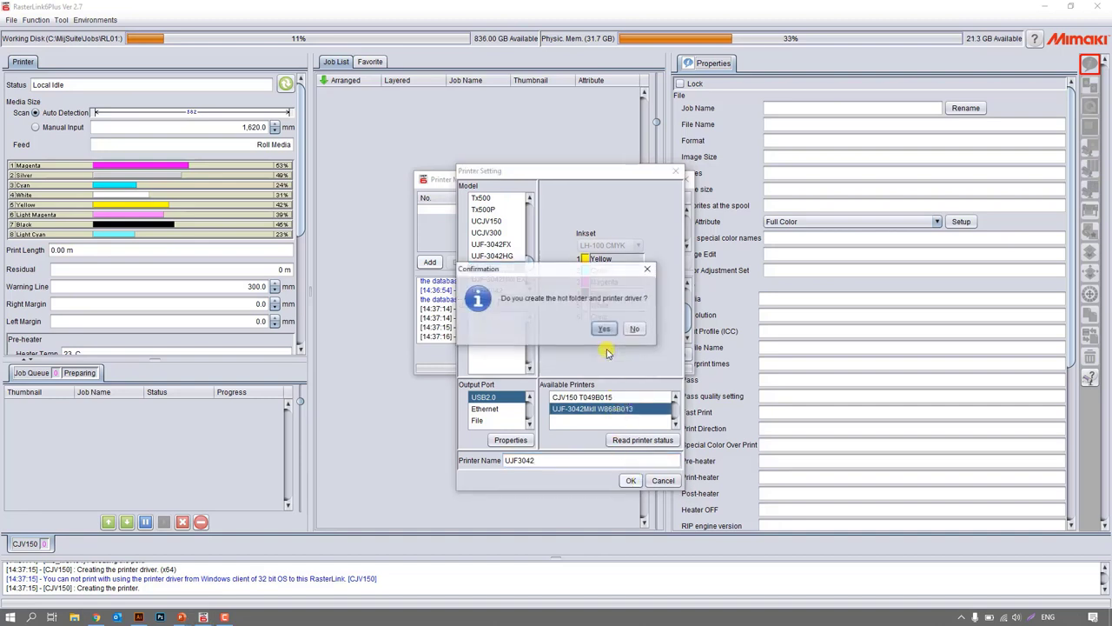
{"action": "left_click", "coordinate": [604, 329]}
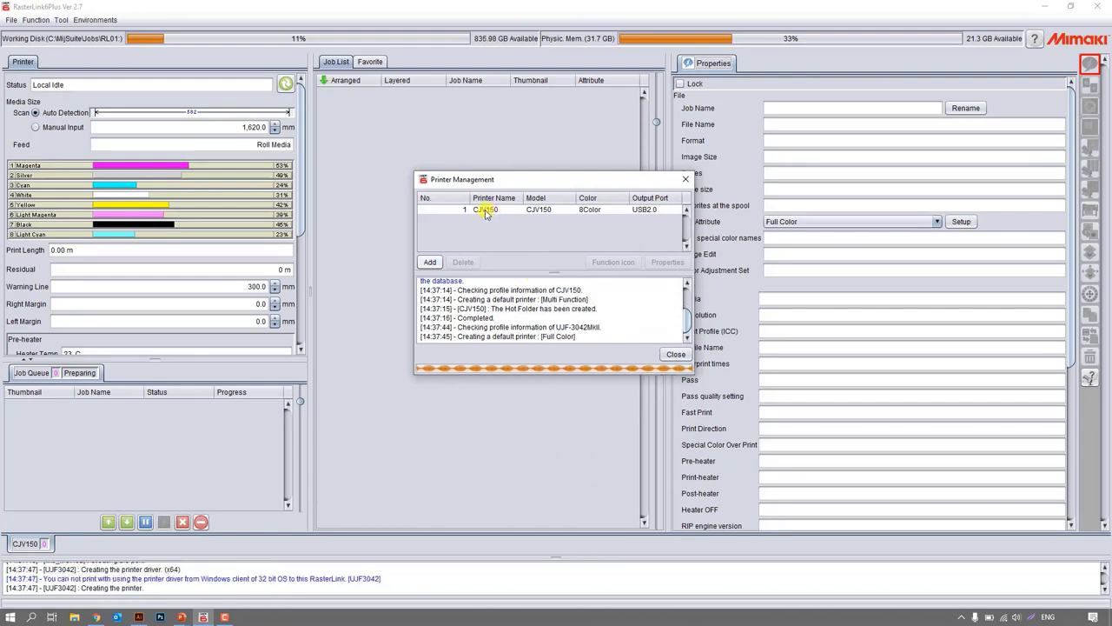
{"action": "left_click_drag", "start_coordinate": [492, 180], "coordinate": [451, 153]}
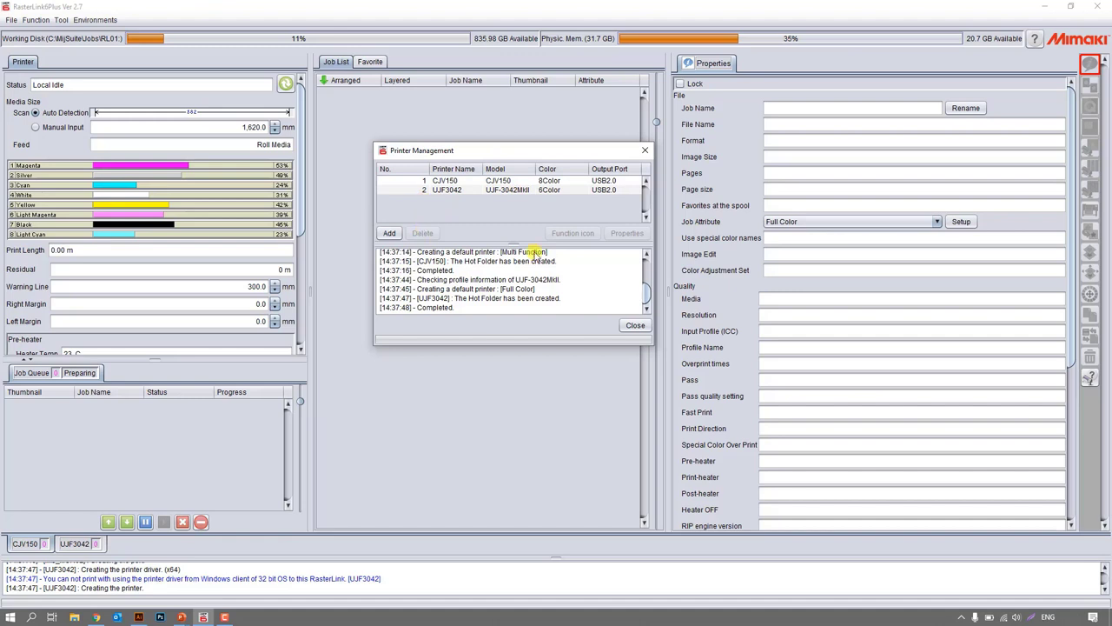
{"action": "left_click", "coordinate": [635, 326]}
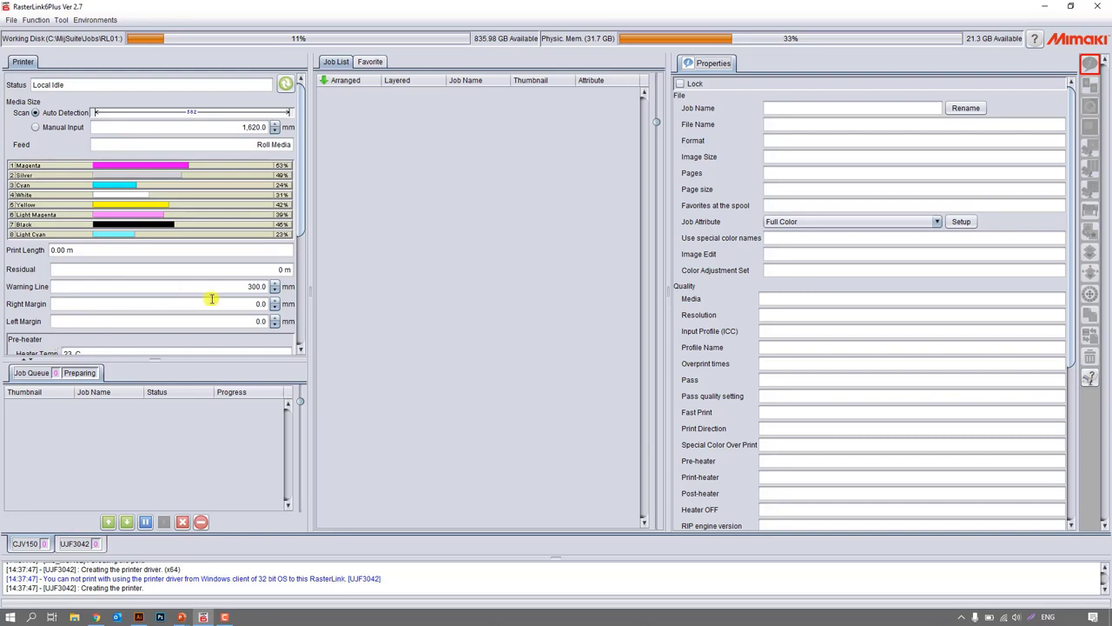
{"action": "left_click", "coordinate": [363, 65]}
{"action": "left_click", "coordinate": [339, 63]}
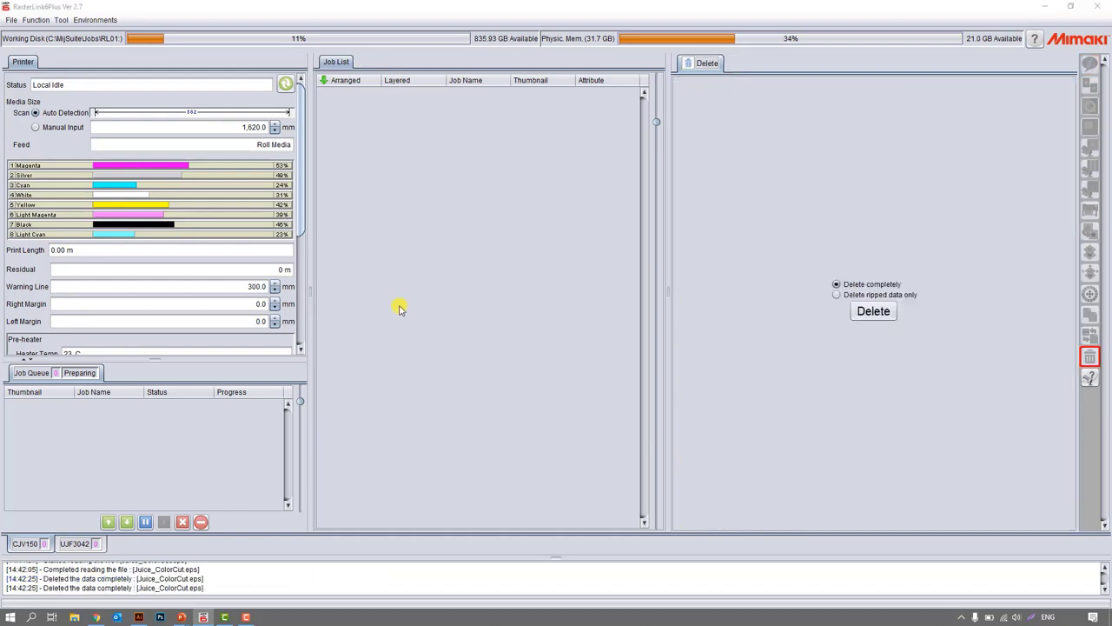
Open Juice_ColorCut.eps from the RasterLink Roll2Roll folder as a job for the CJV150 printer.
{"action": "left_click", "coordinate": [12, 20]}
{"action": "left_click", "coordinate": [35, 33]}
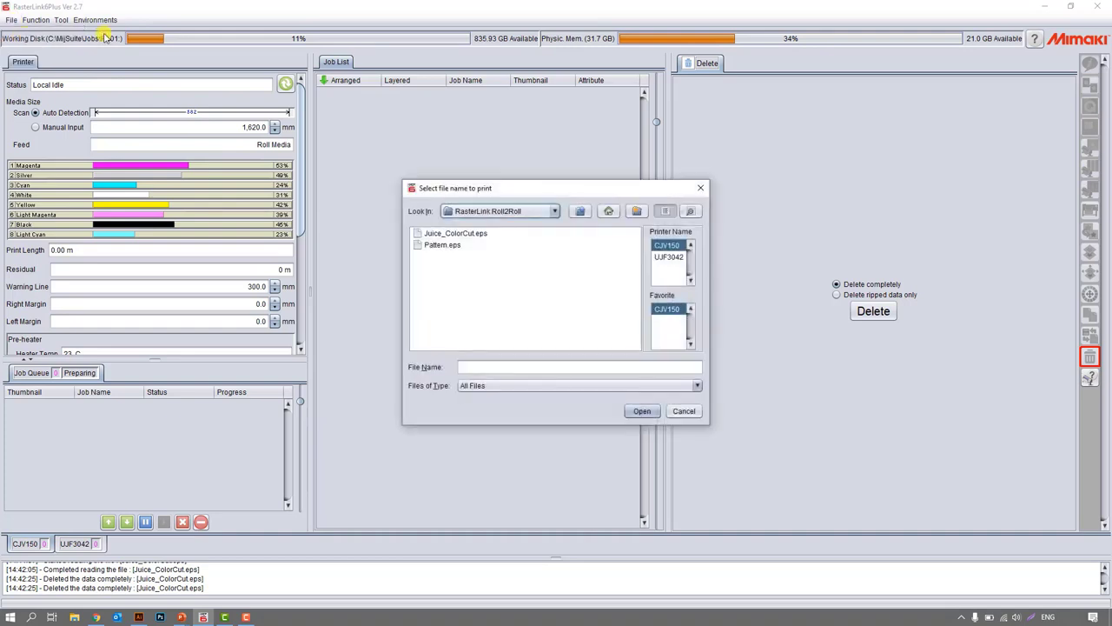
{"action": "double_click", "coordinate": [434, 233]}
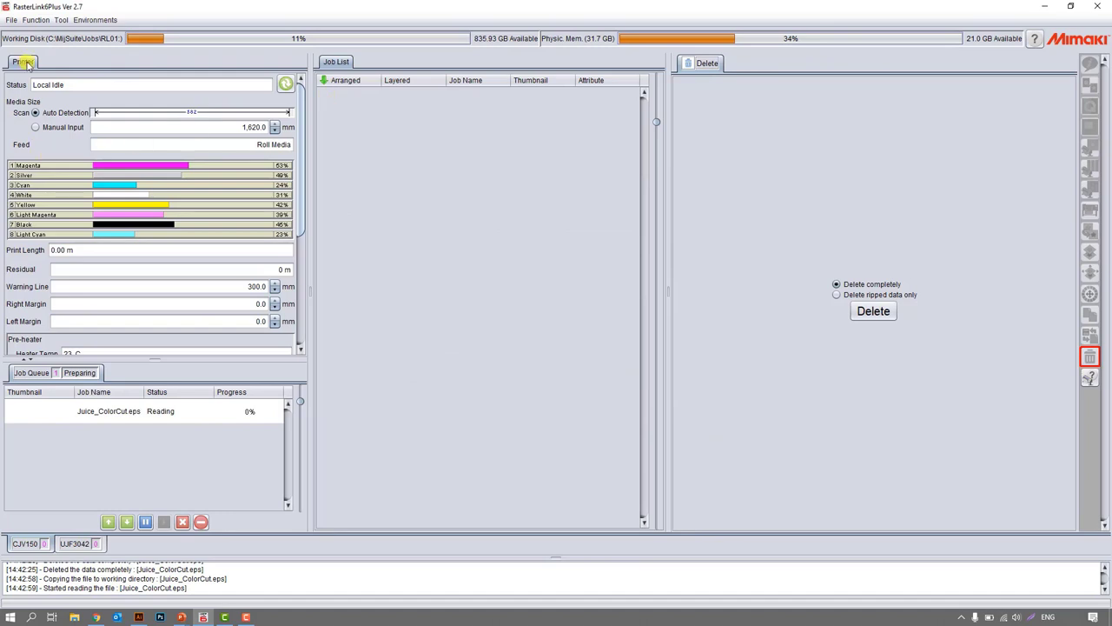
{"action": "left_click", "coordinate": [13, 19]}
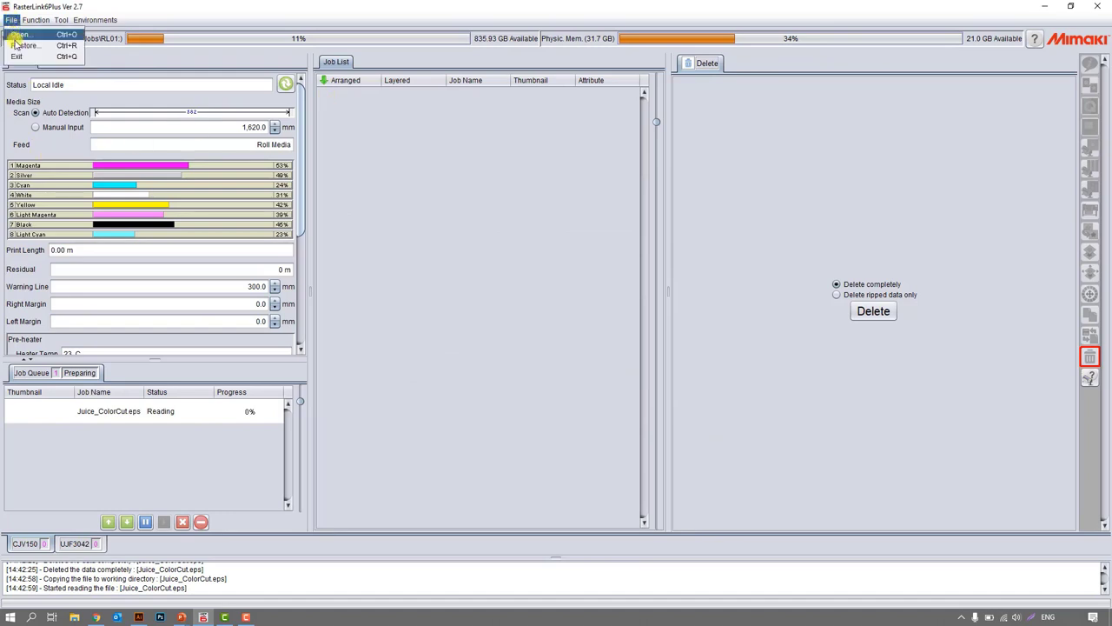
{"action": "left_click", "coordinate": [30, 21]}
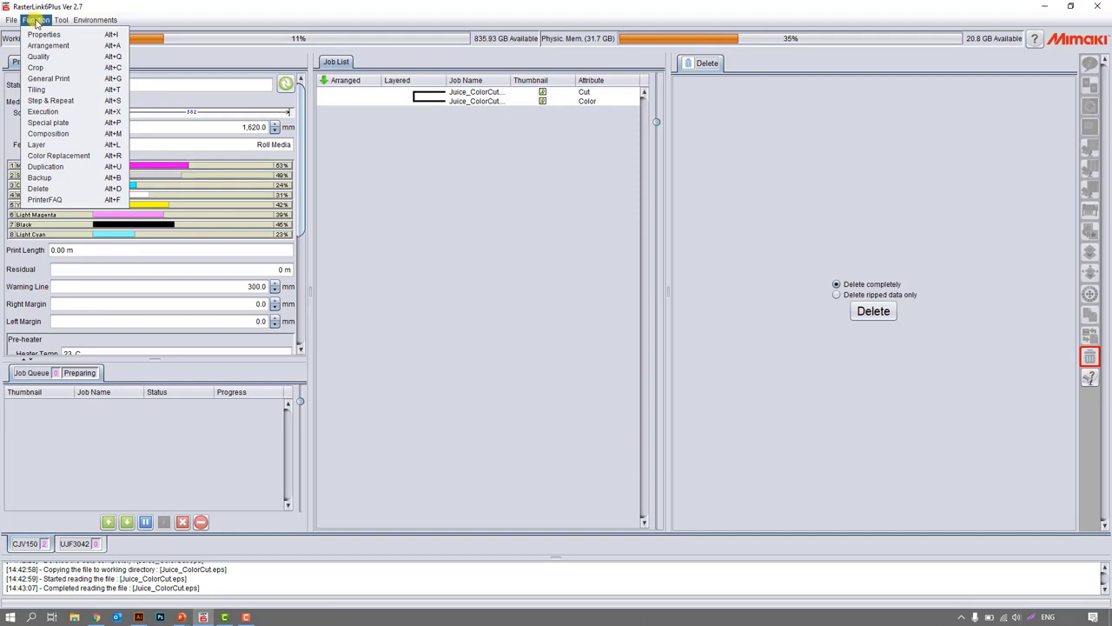
Open the Color Collection and look through the types offered for a new collection without creating one.
{"action": "mouse_move", "coordinate": [61, 24]}
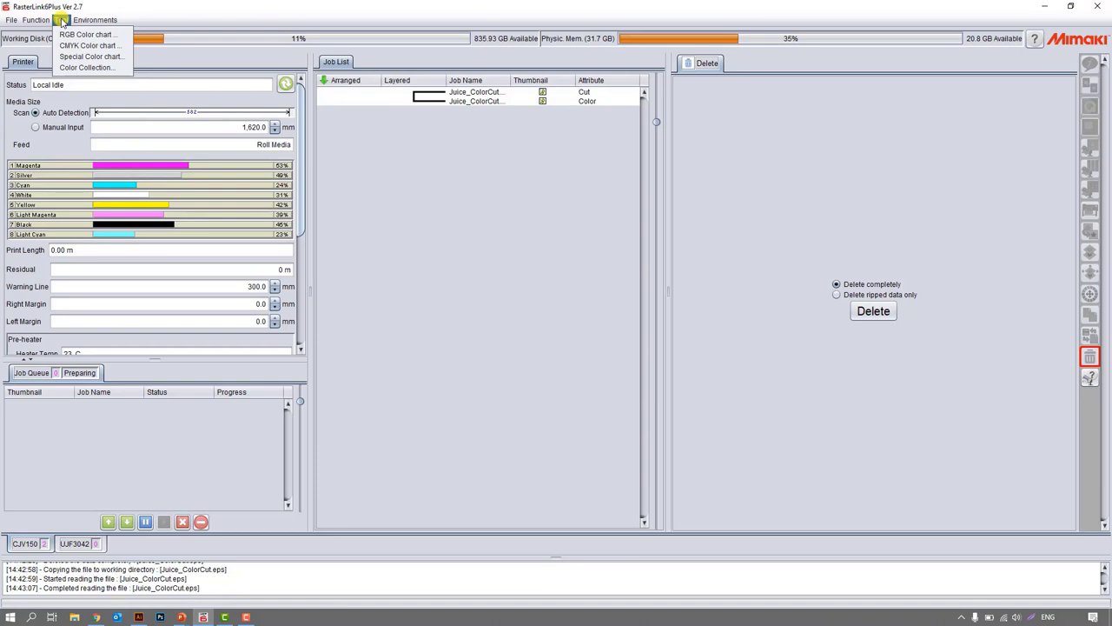
{"action": "left_click", "coordinate": [76, 67]}
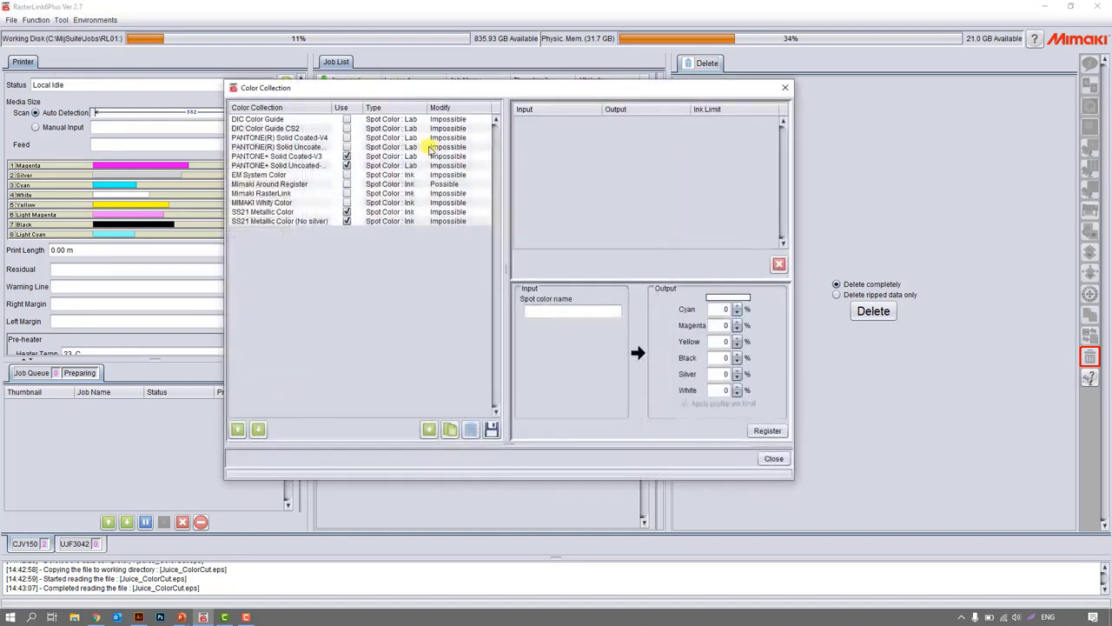
{"action": "left_click_drag", "start_coordinate": [382, 87], "coordinate": [444, 92]}
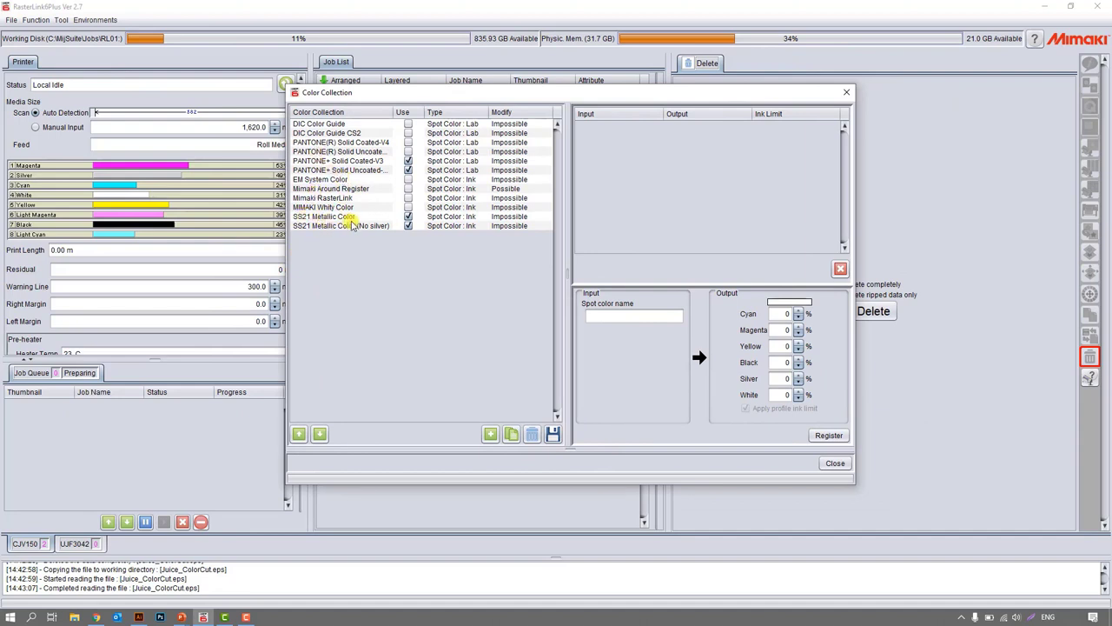
{"action": "left_click", "coordinate": [491, 433]}
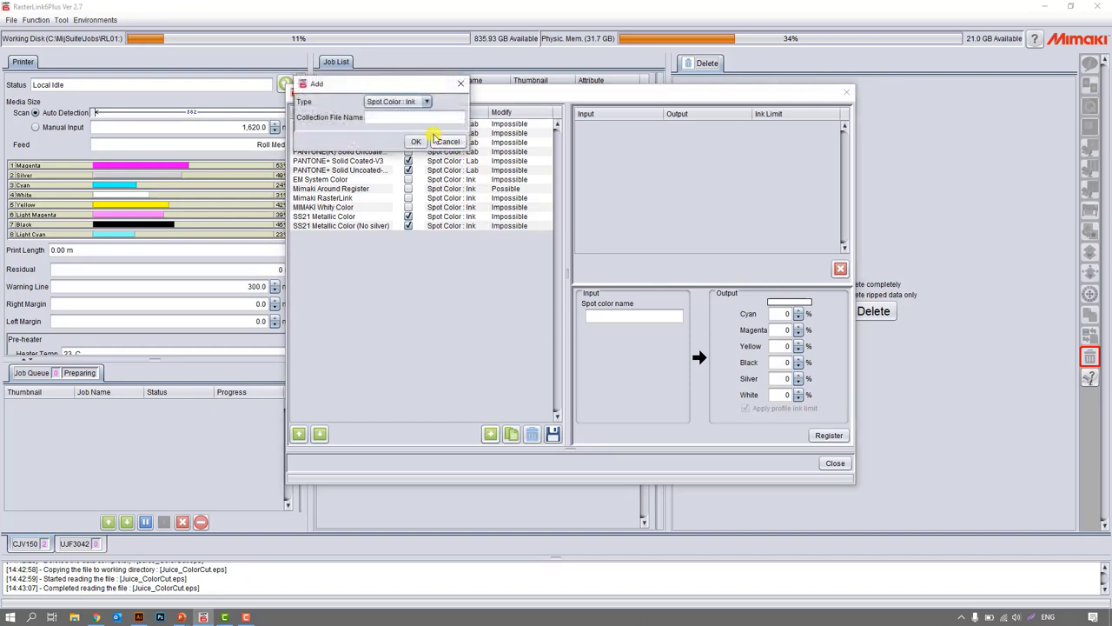
{"action": "left_click_drag", "start_coordinate": [766, 172], "coordinate": [770, 171]}
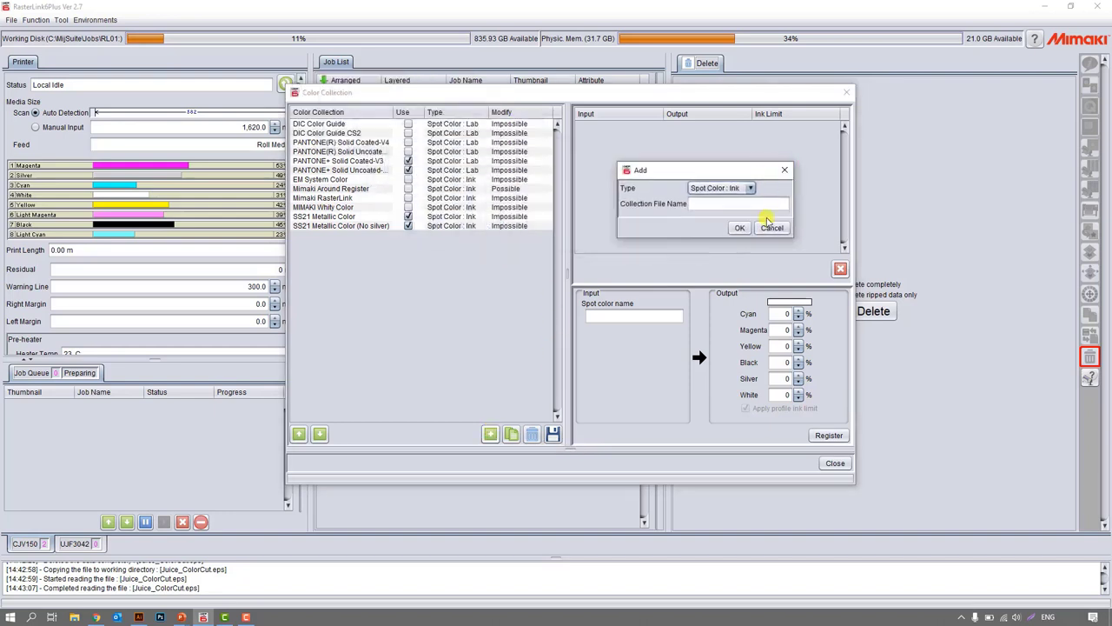
{"action": "left_click", "coordinate": [750, 188]}
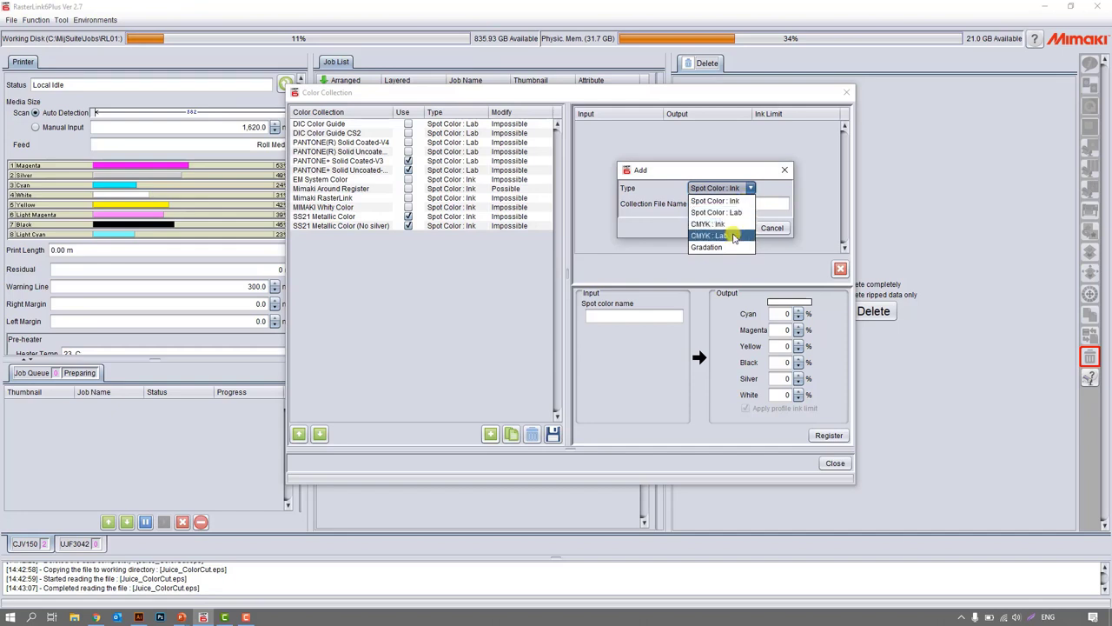
{"action": "left_click", "coordinate": [752, 186]}
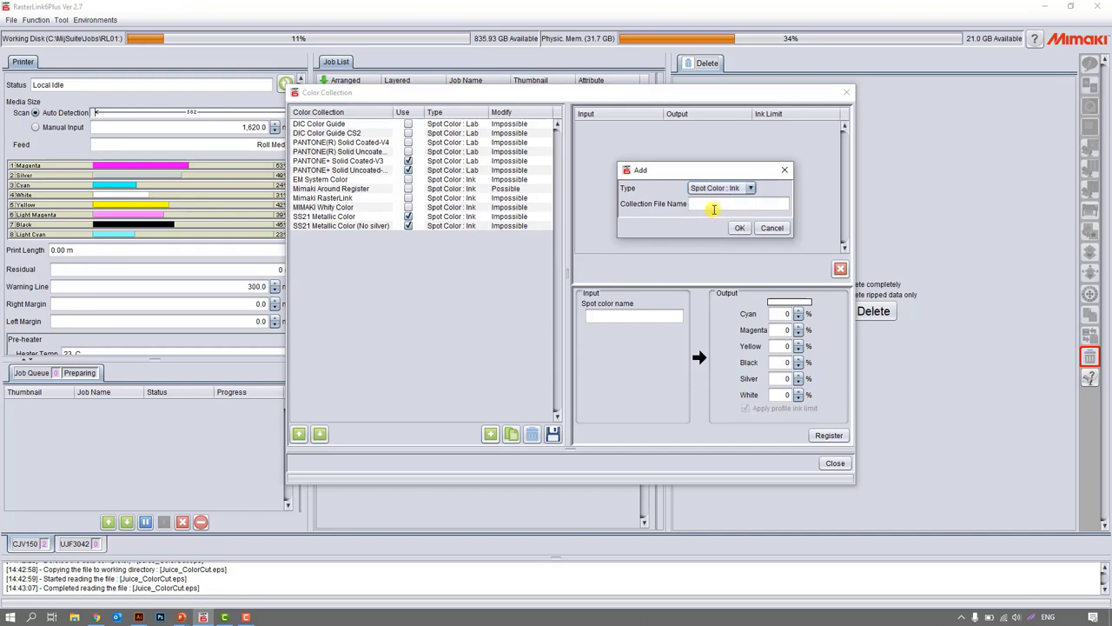
{"action": "left_click", "coordinate": [773, 228]}
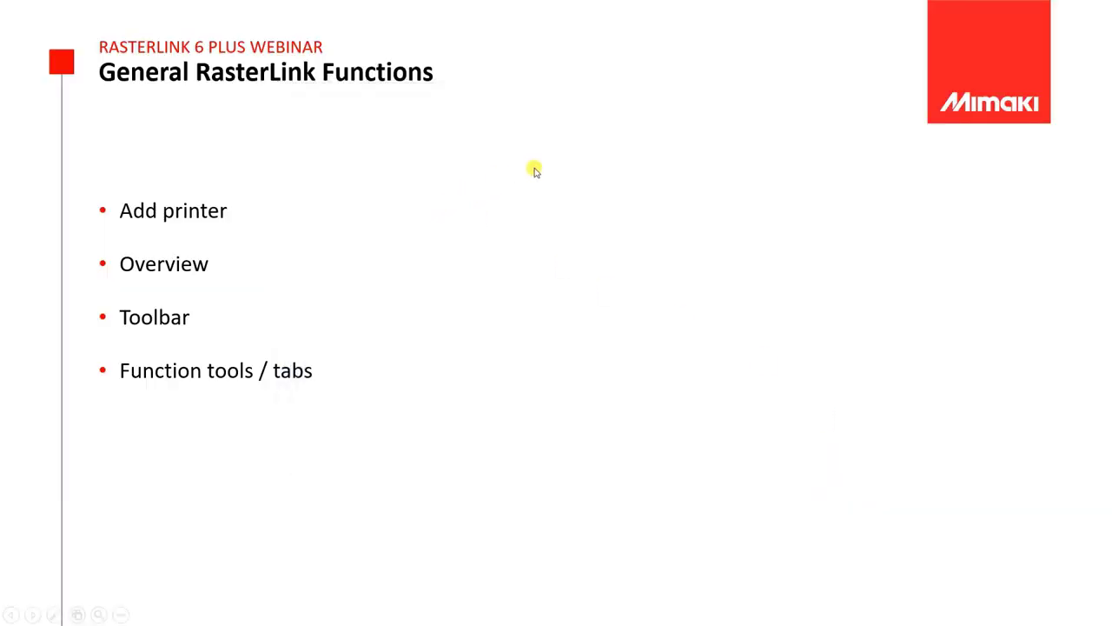
Switch from the slides back to RasterLink6Plus and select the Cut job of Juice_ColorCut in the job list.
{"action": "key", "text": "alt+Tab"}
{"action": "left_click", "coordinate": [504, 231]}
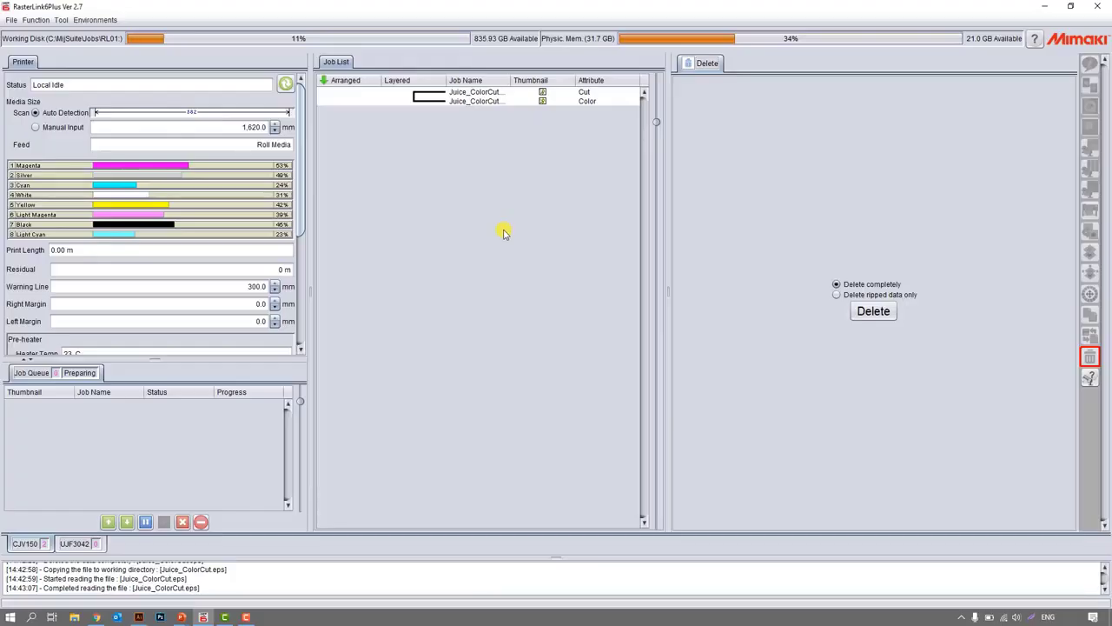
{"action": "left_click", "coordinate": [565, 93]}
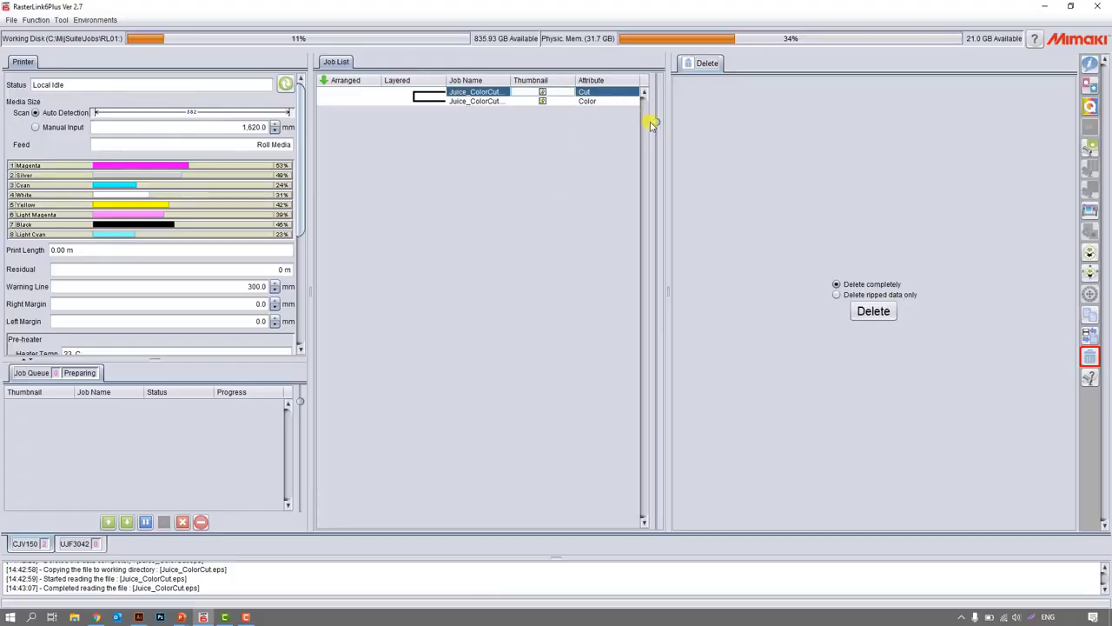
Enlarge the thumbnails in the job list and show the properties of the Juice_ColorCut Color job.
{"action": "left_click_drag", "start_coordinate": [657, 122], "coordinate": [659, 329]}
{"action": "left_click", "coordinate": [595, 212]}
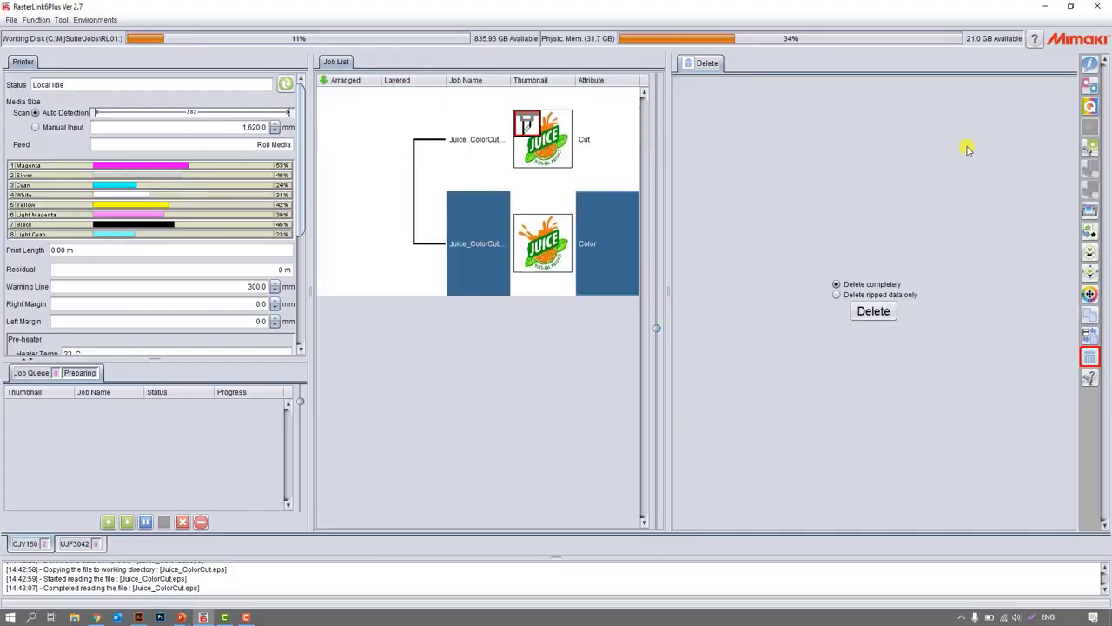
{"action": "left_click", "coordinate": [1090, 63]}
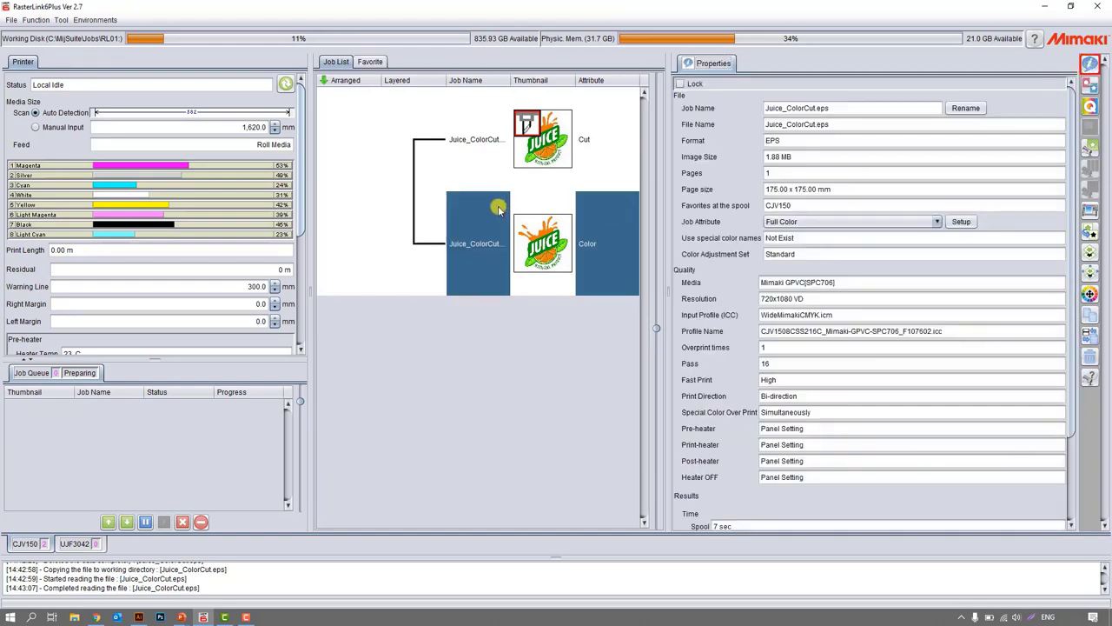
{"action": "mouse_move", "coordinate": [498, 209]}
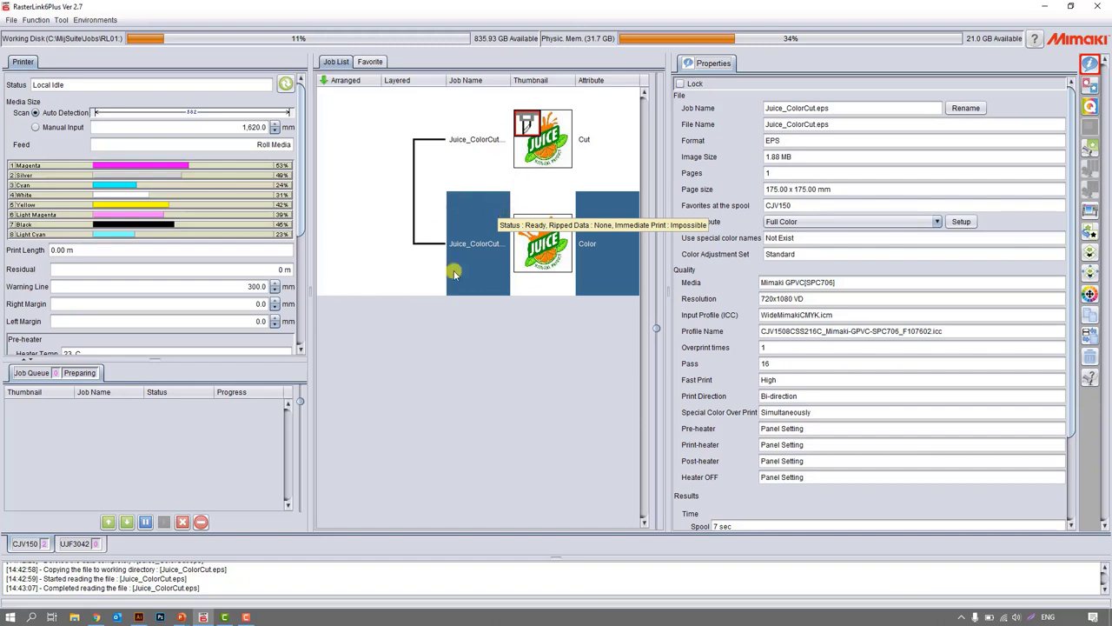
{"action": "left_click_drag", "start_coordinate": [653, 332], "coordinate": [656, 202]}
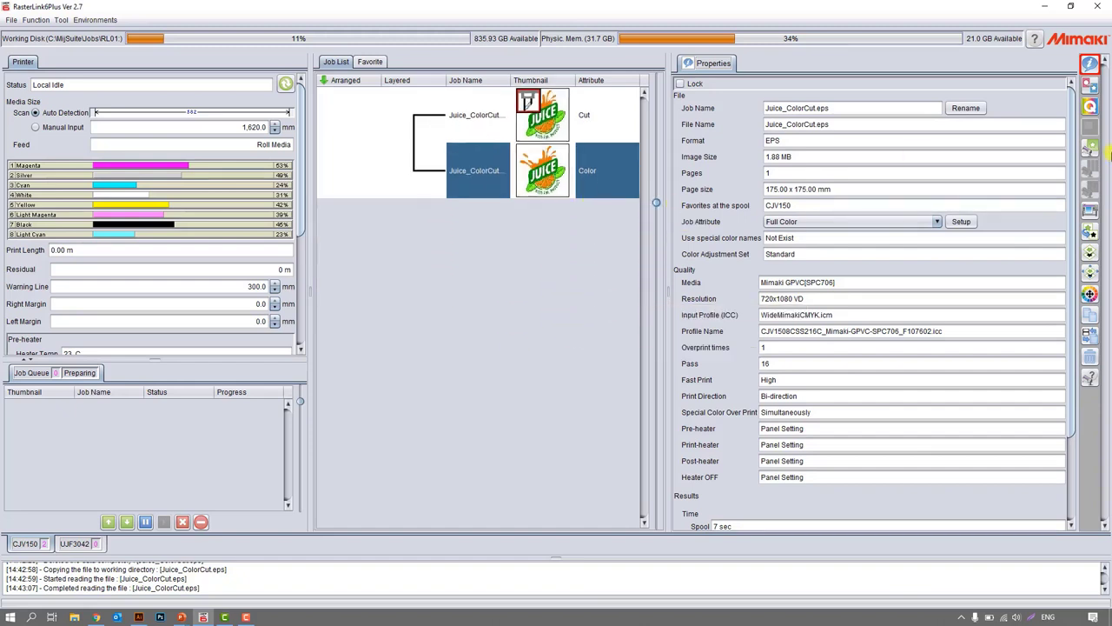
Open the Arrangement function for the Color job and look through the available alignment modes without arranging anything.
{"action": "left_click", "coordinate": [1091, 85]}
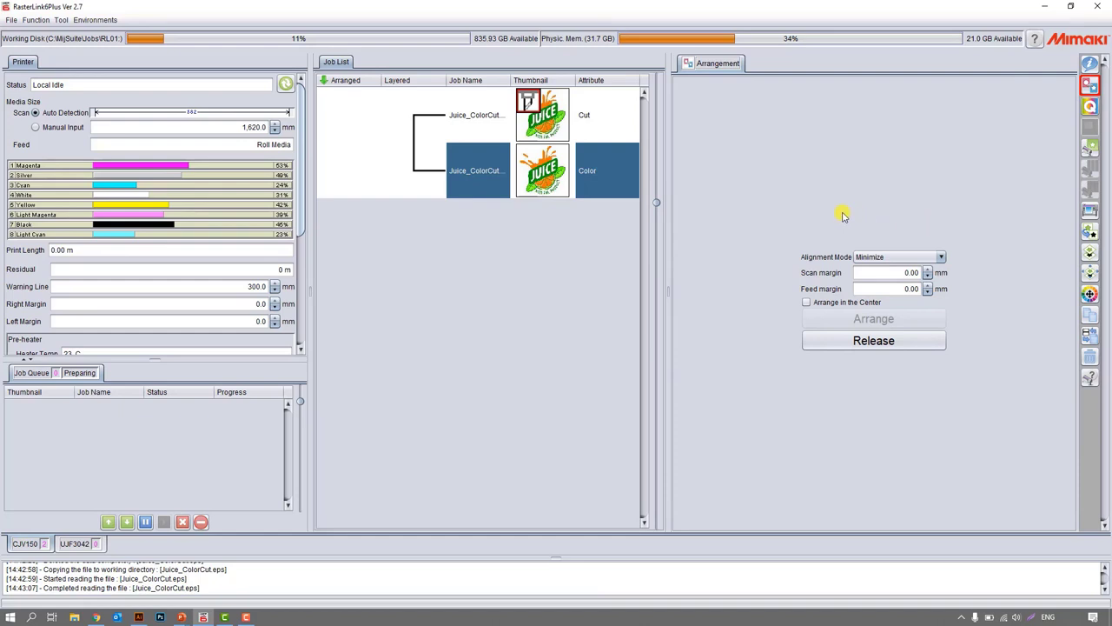
{"action": "left_click", "coordinate": [874, 257]}
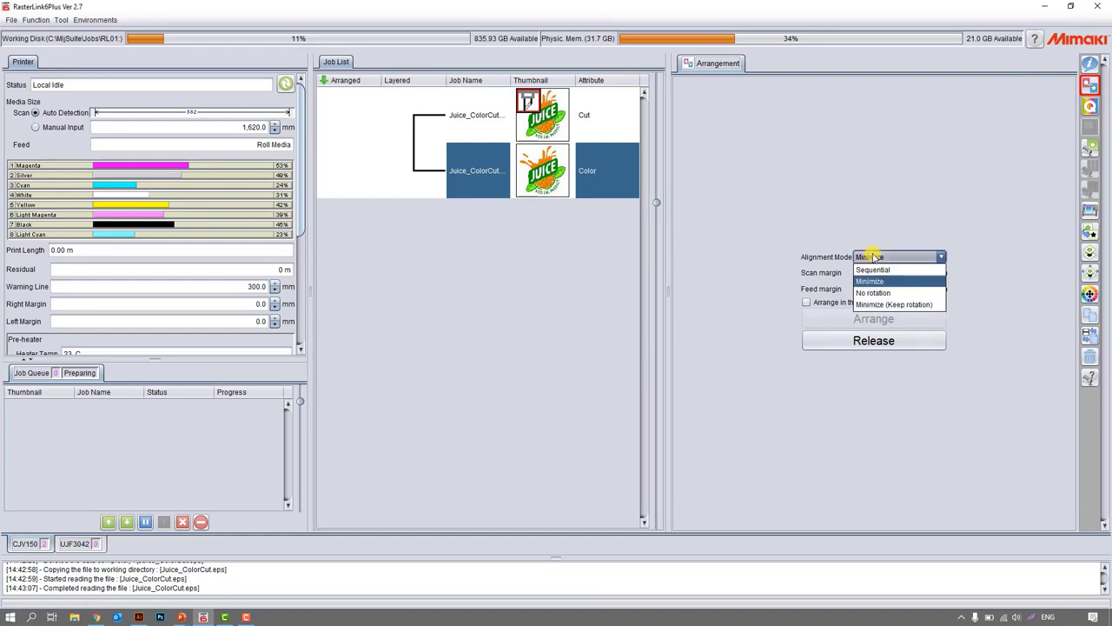
{"action": "left_click", "coordinate": [877, 271]}
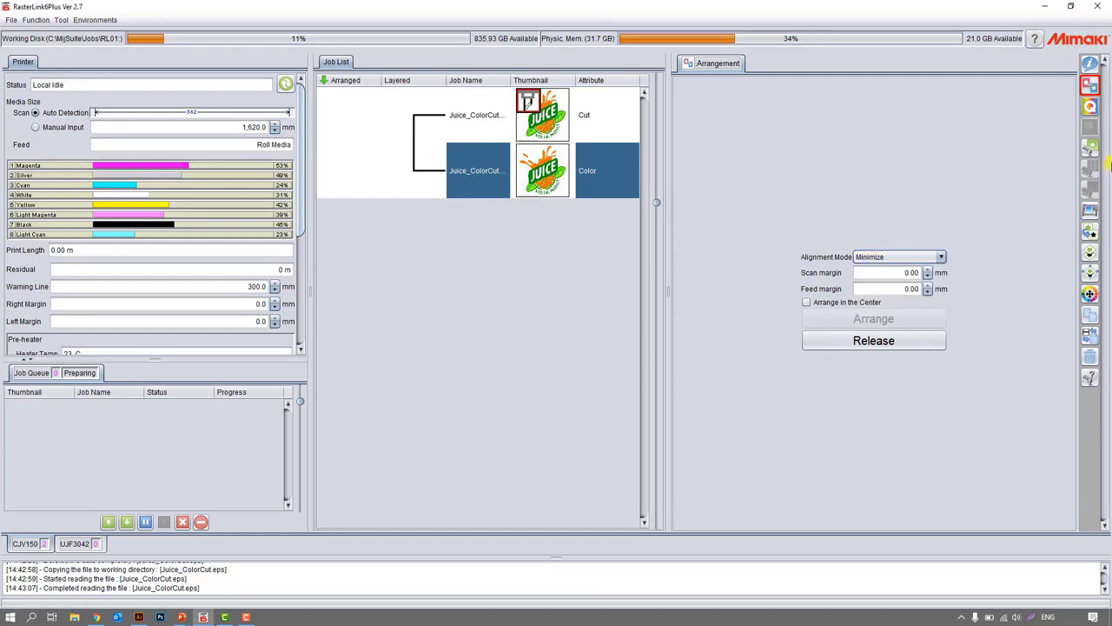
Open the Quality settings of the Color job and examine the resolution, pass and overprint options.
{"action": "left_click", "coordinate": [1089, 107]}
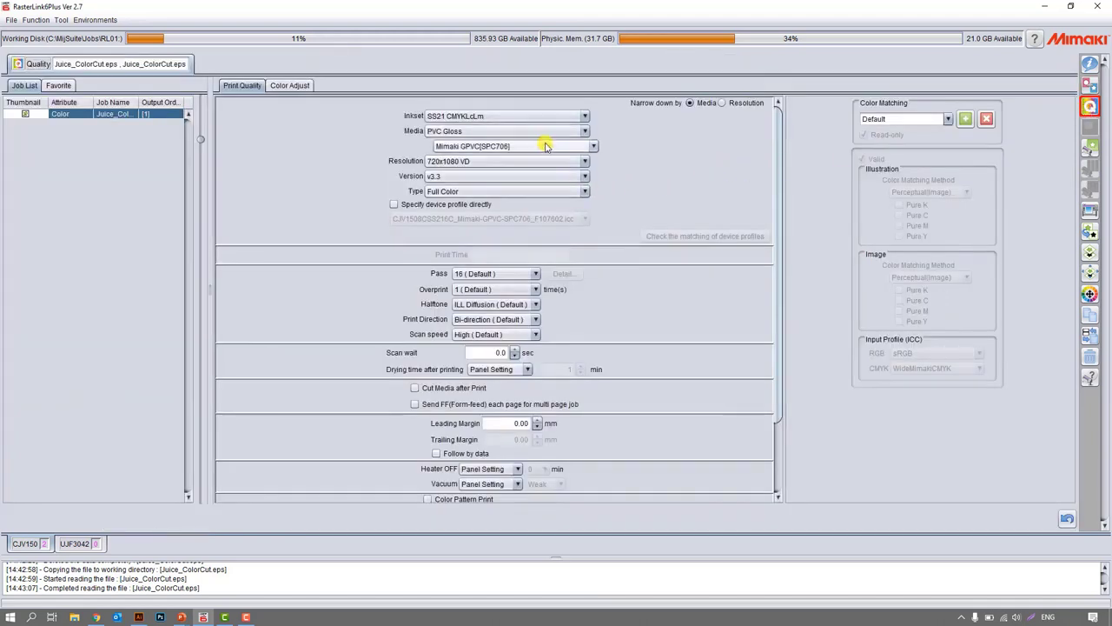
{"action": "left_click", "coordinate": [492, 161]}
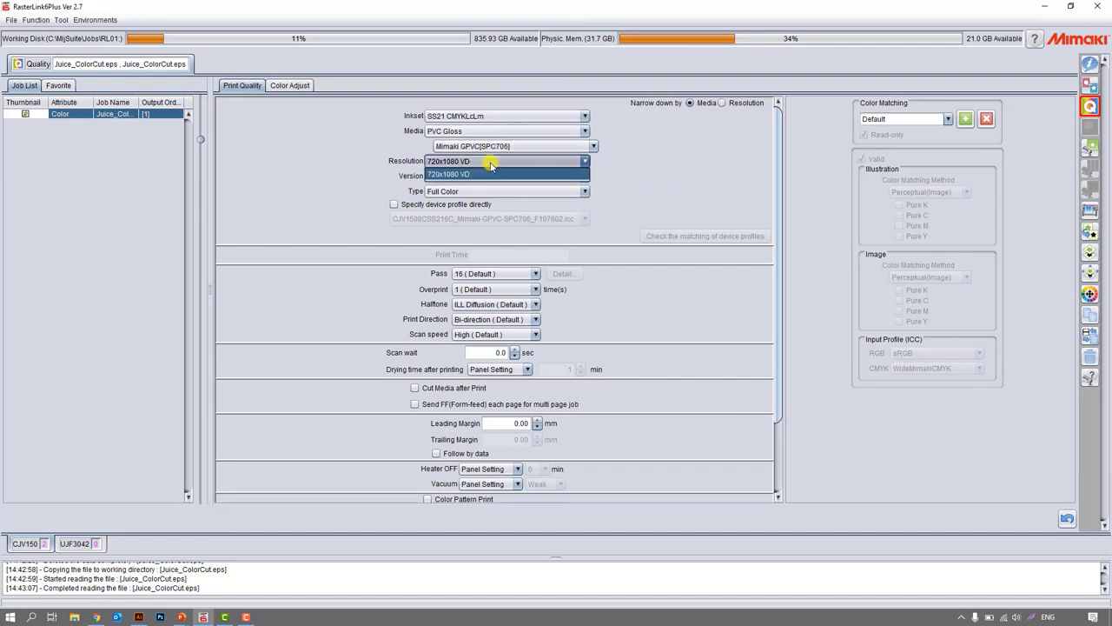
{"action": "left_click", "coordinate": [491, 165]}
{"action": "left_click", "coordinate": [490, 273]}
{"action": "left_click", "coordinate": [490, 273]}
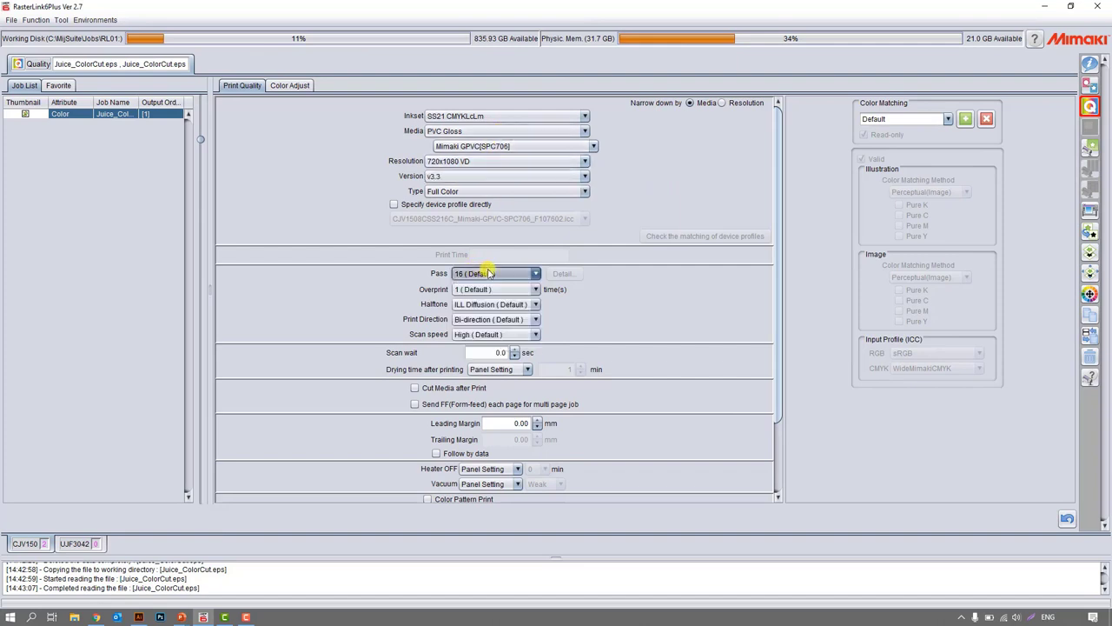
{"action": "left_click", "coordinate": [532, 289]}
{"action": "left_click", "coordinate": [531, 290]}
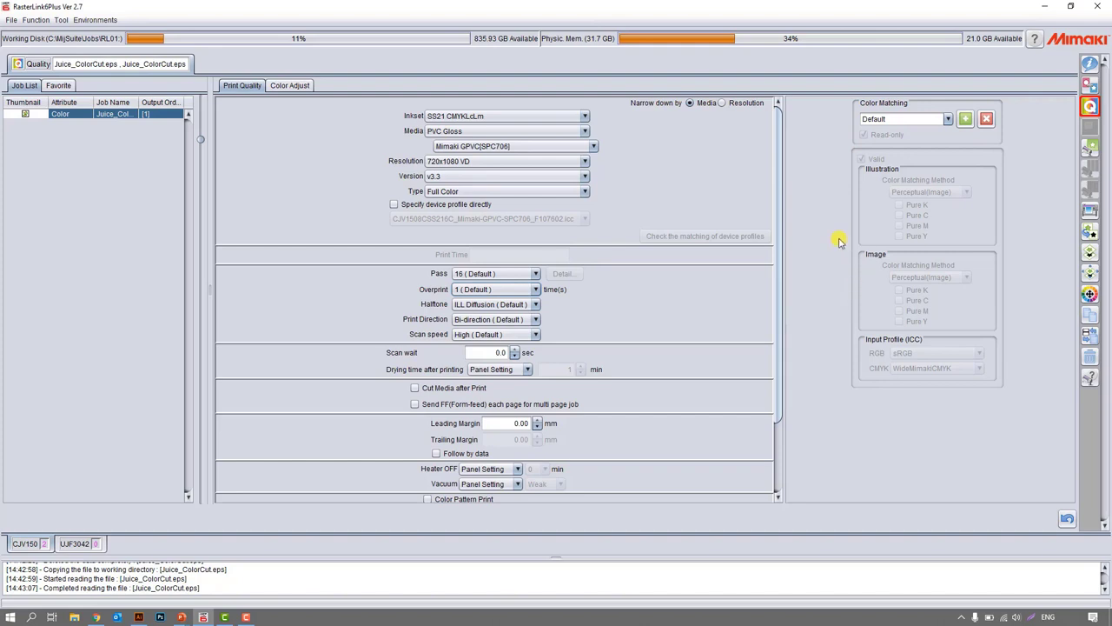
Open General Print for Juice_ColorCut and examine its rotation, centre arrangement, copy, layout and crop mark settings.
{"action": "left_click", "coordinate": [1093, 149]}
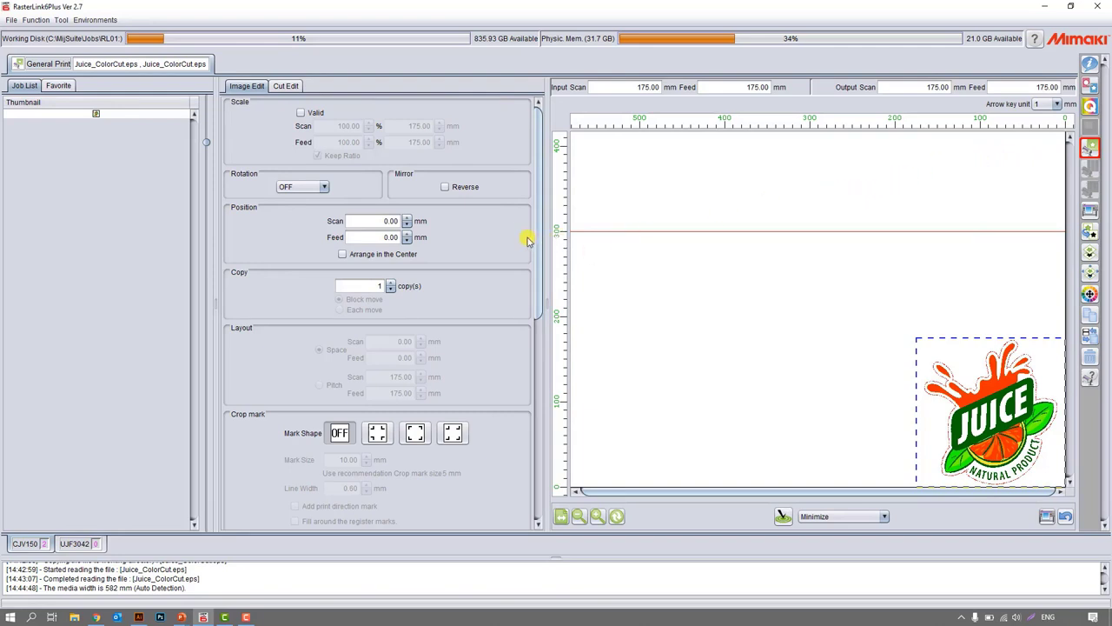
{"action": "left_click", "coordinate": [315, 187]}
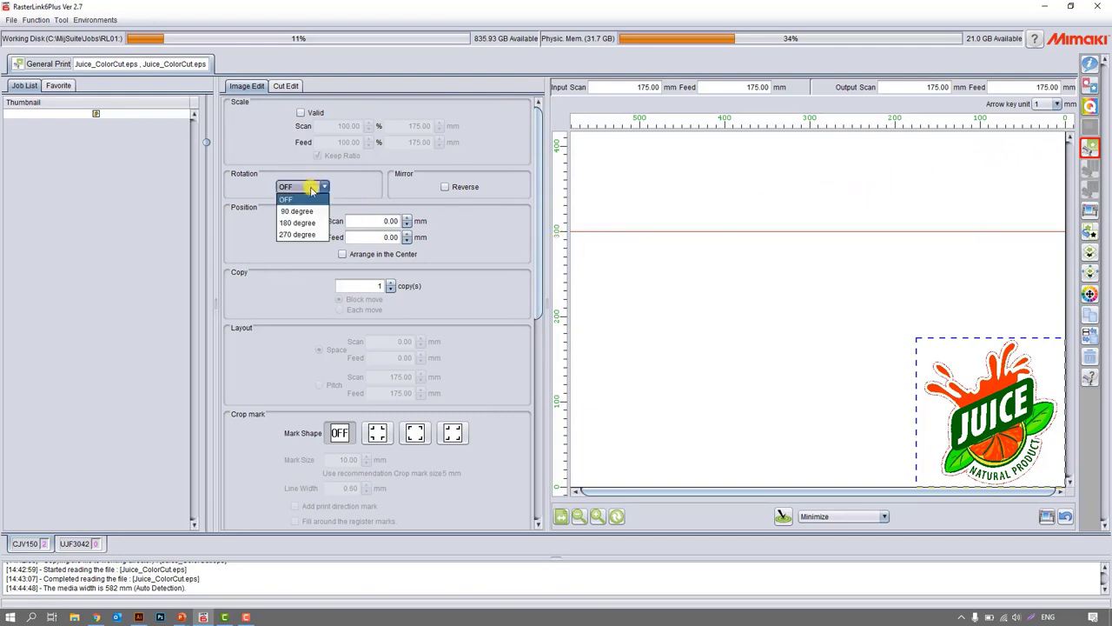
{"action": "left_click", "coordinate": [298, 170]}
{"action": "scroll", "coordinate": [300, 261], "scroll_direction": "down", "scroll_amount": 1}
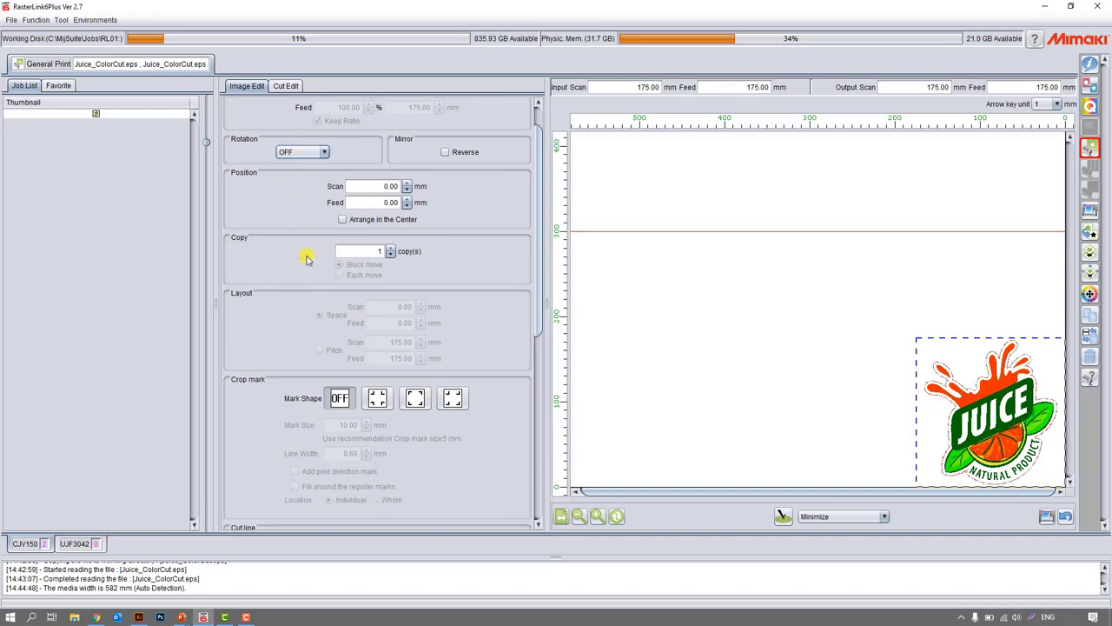
{"action": "left_click", "coordinate": [350, 222]}
{"action": "left_click", "coordinate": [351, 223]}
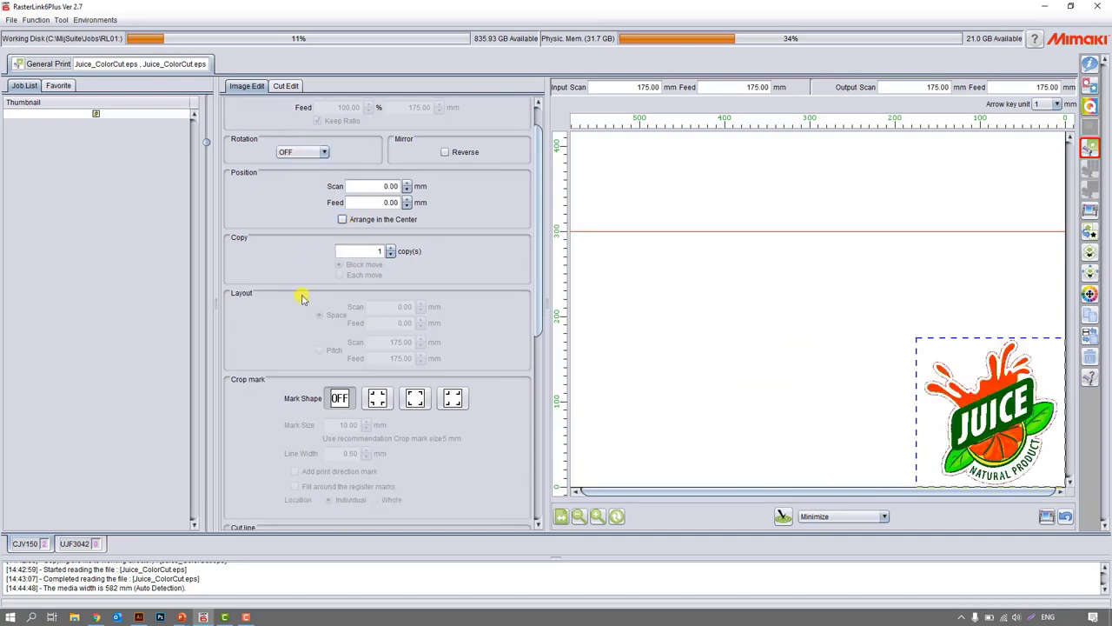
{"action": "scroll", "coordinate": [302, 299], "scroll_direction": "down", "scroll_amount": 2}
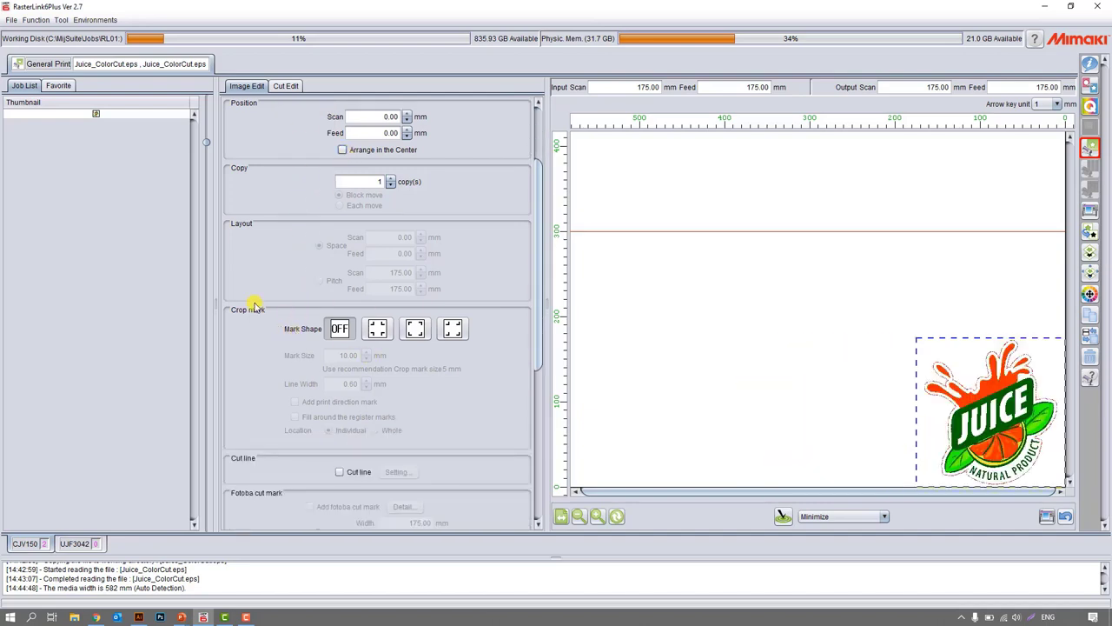
{"action": "scroll", "coordinate": [265, 304], "scroll_direction": "down", "scroll_amount": 5}
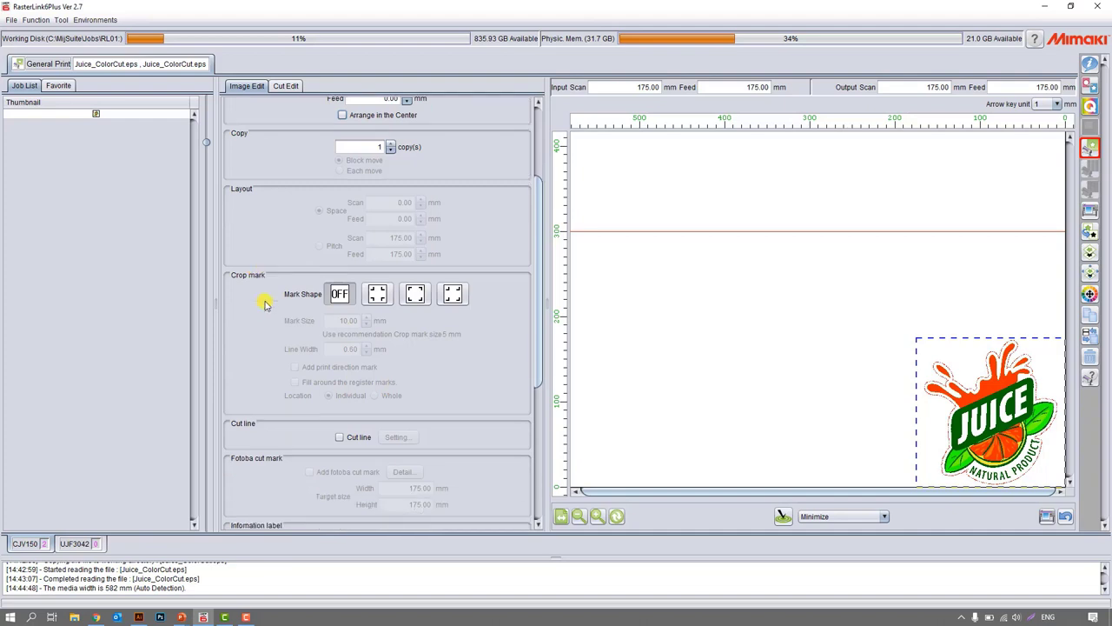
Try out the information label and the cut line on the image, turning each one off again.
{"action": "left_click", "coordinate": [248, 397]}
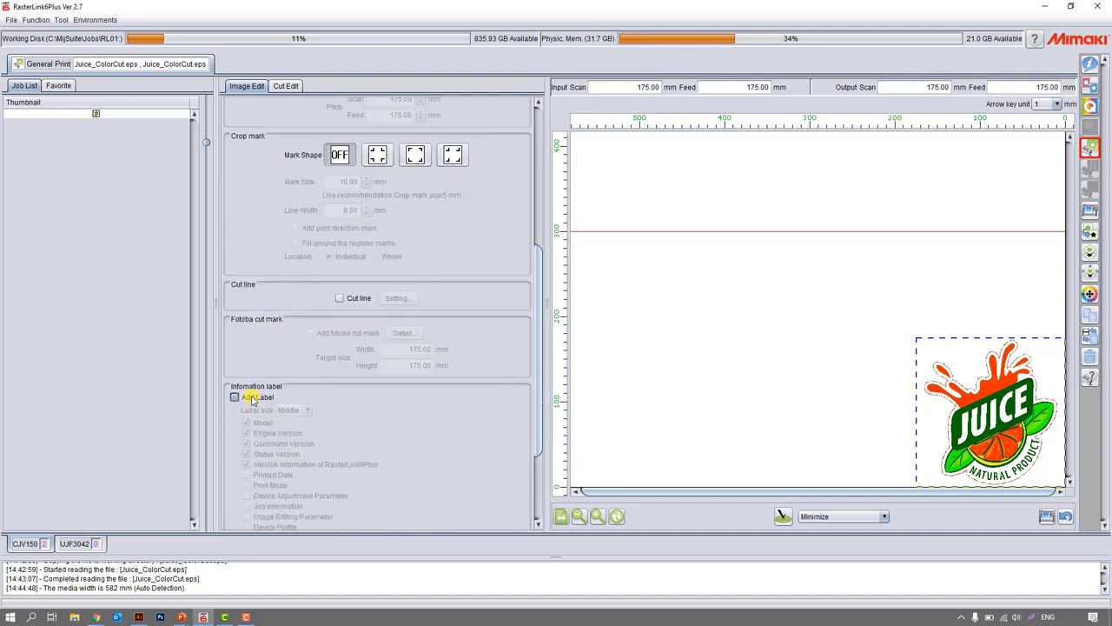
{"action": "scroll", "coordinate": [337, 426], "scroll_direction": "down", "scroll_amount": 2}
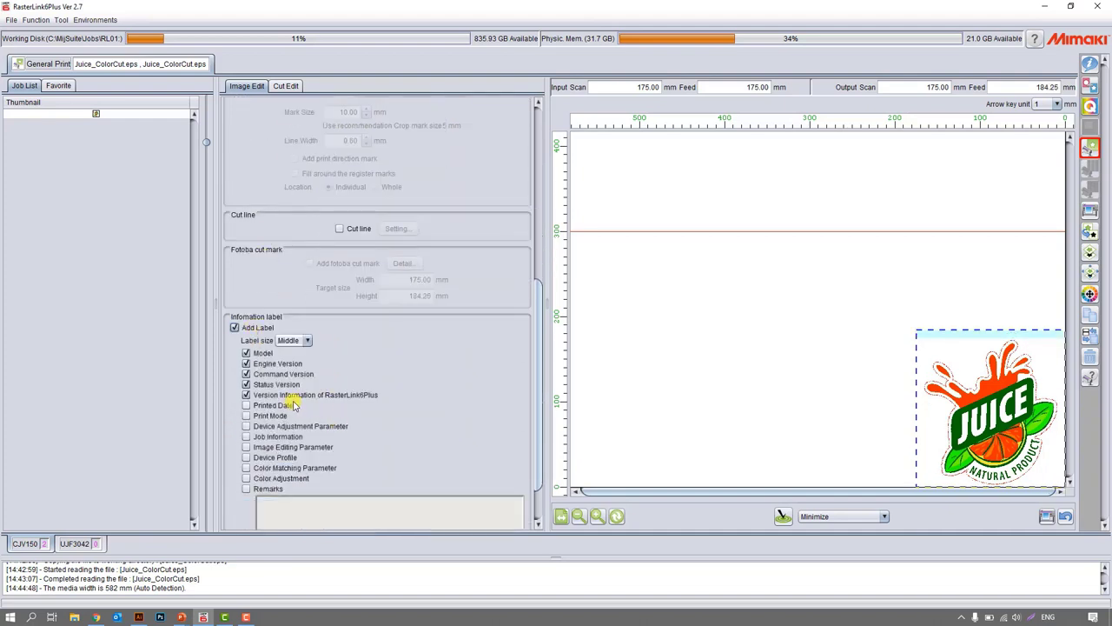
{"action": "left_click", "coordinate": [258, 328]}
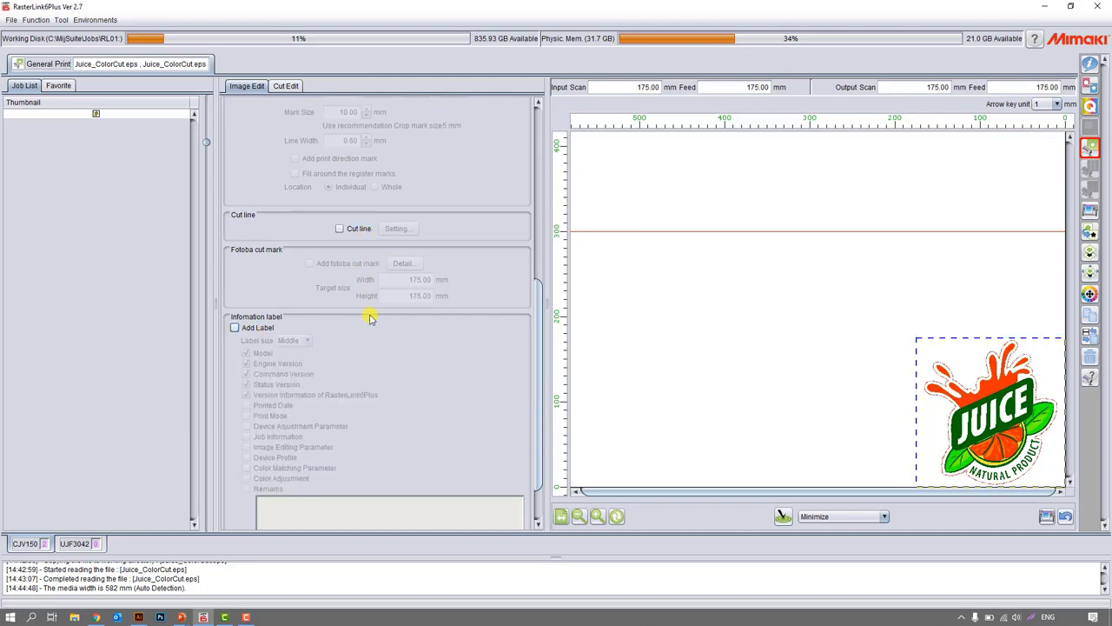
{"action": "left_click", "coordinate": [363, 231]}
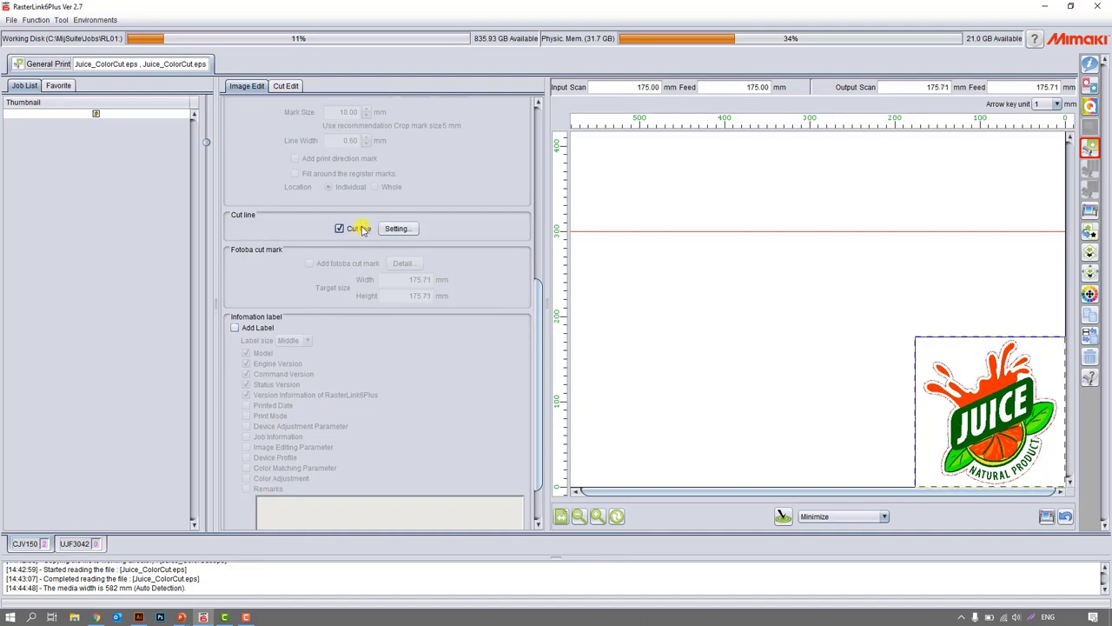
{"action": "left_click", "coordinate": [366, 238]}
{"action": "scroll", "coordinate": [378, 395], "scroll_direction": "up", "scroll_amount": 5}
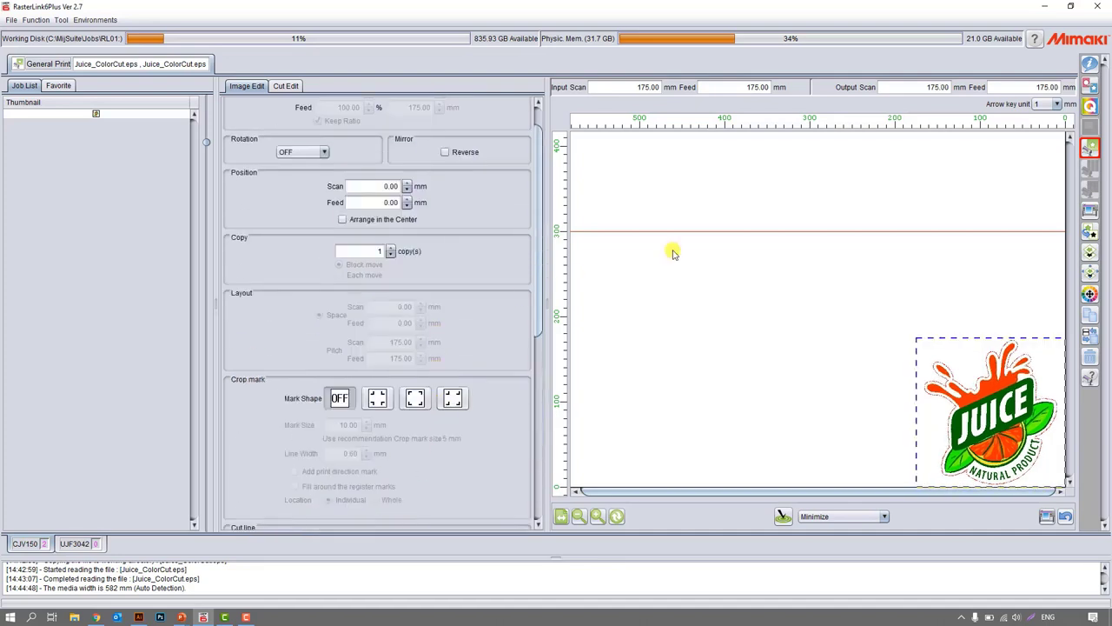
Open the Execution function and look through the execution order and print options without starting the job.
{"action": "left_click", "coordinate": [1089, 211]}
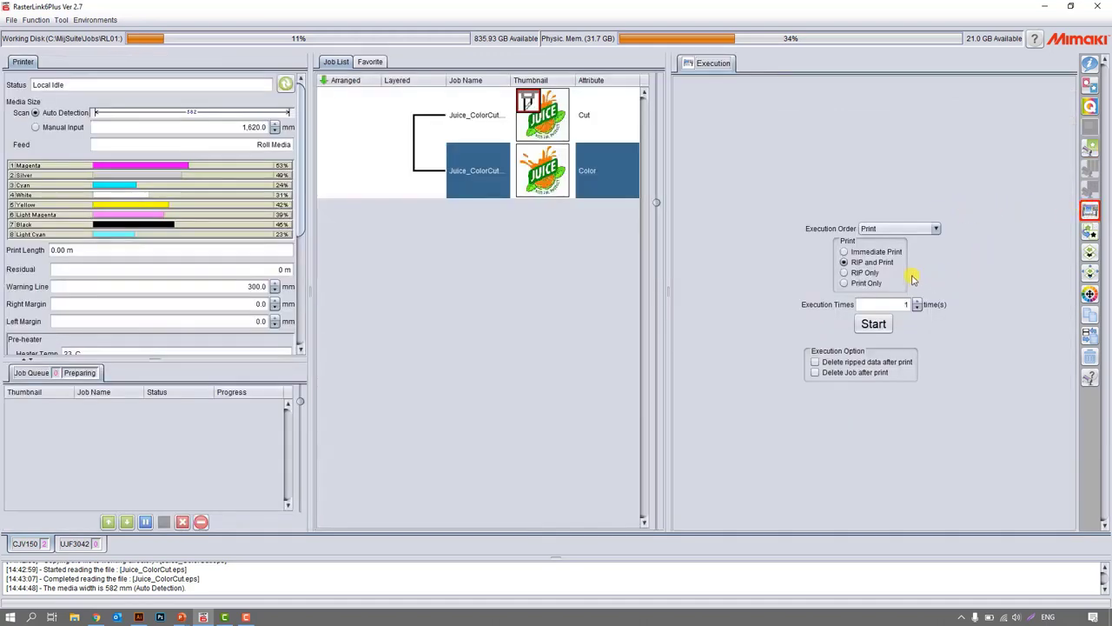
{"action": "left_click", "coordinate": [917, 230]}
{"action": "left_click", "coordinate": [977, 232]}
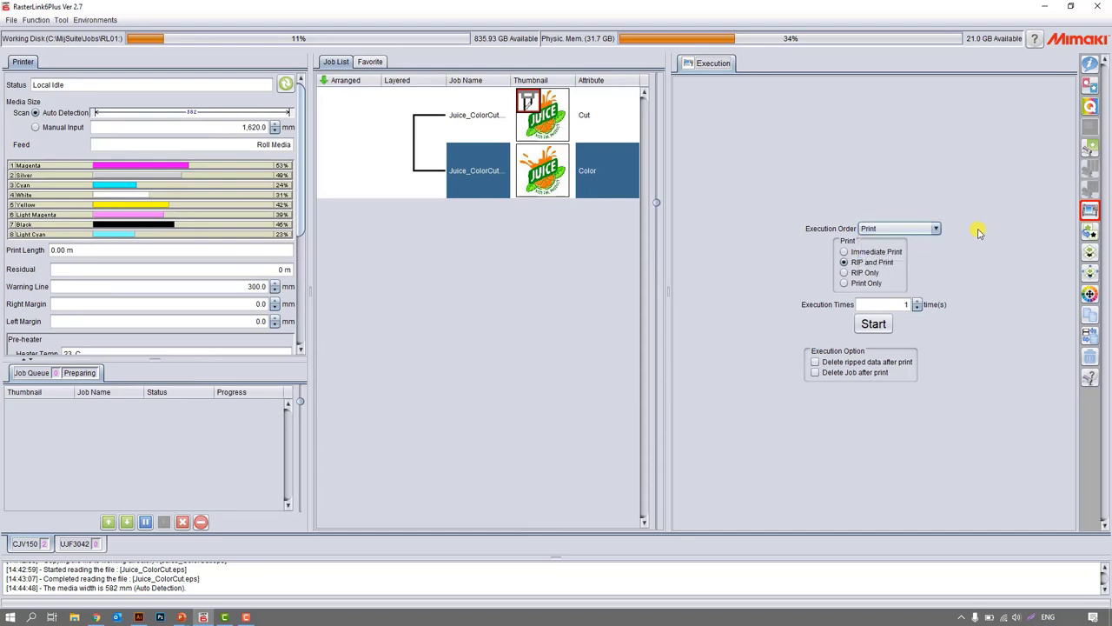
Open the Special plate function and look at the special color ink choices and the automatic composite option without creating a plate.
{"action": "left_click", "coordinate": [1090, 232]}
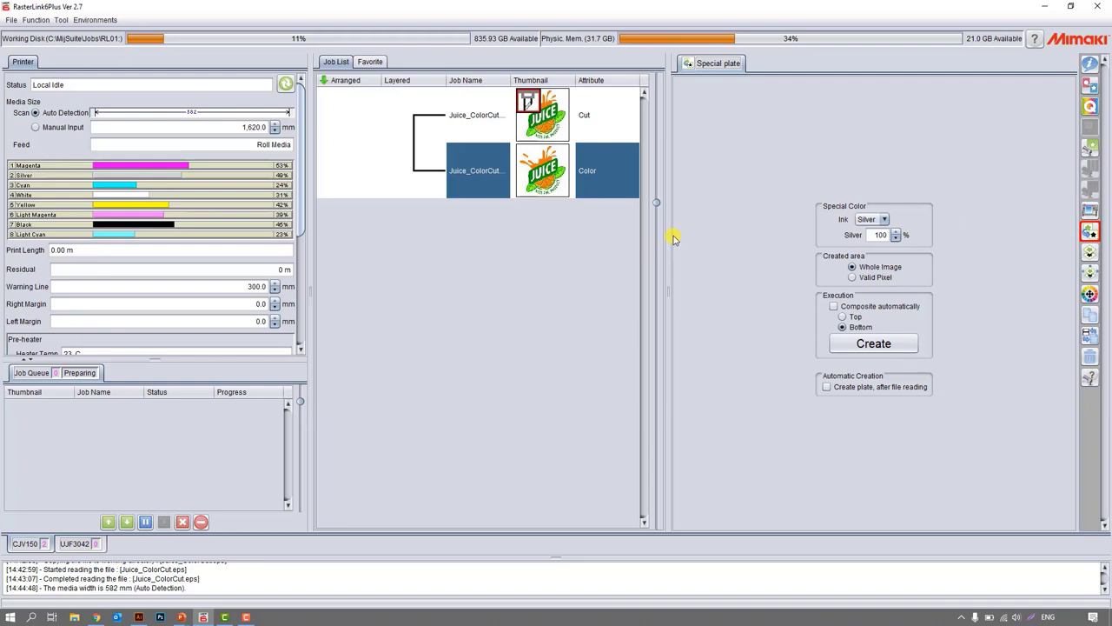
{"action": "left_click", "coordinate": [867, 220]}
{"action": "left_click", "coordinate": [914, 200]}
{"action": "left_click", "coordinate": [862, 308]}
{"action": "left_click", "coordinate": [858, 306]}
Examine the job's Composition output order and its Layer position correction settings.
{"action": "left_click", "coordinate": [1090, 253]}
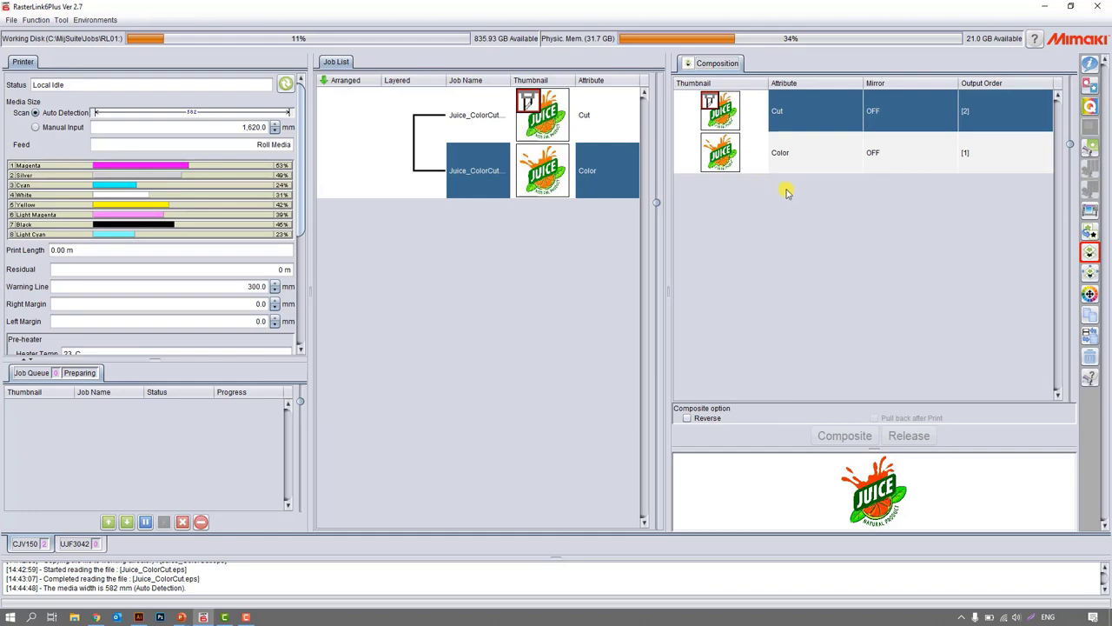
{"action": "left_click", "coordinate": [1091, 274]}
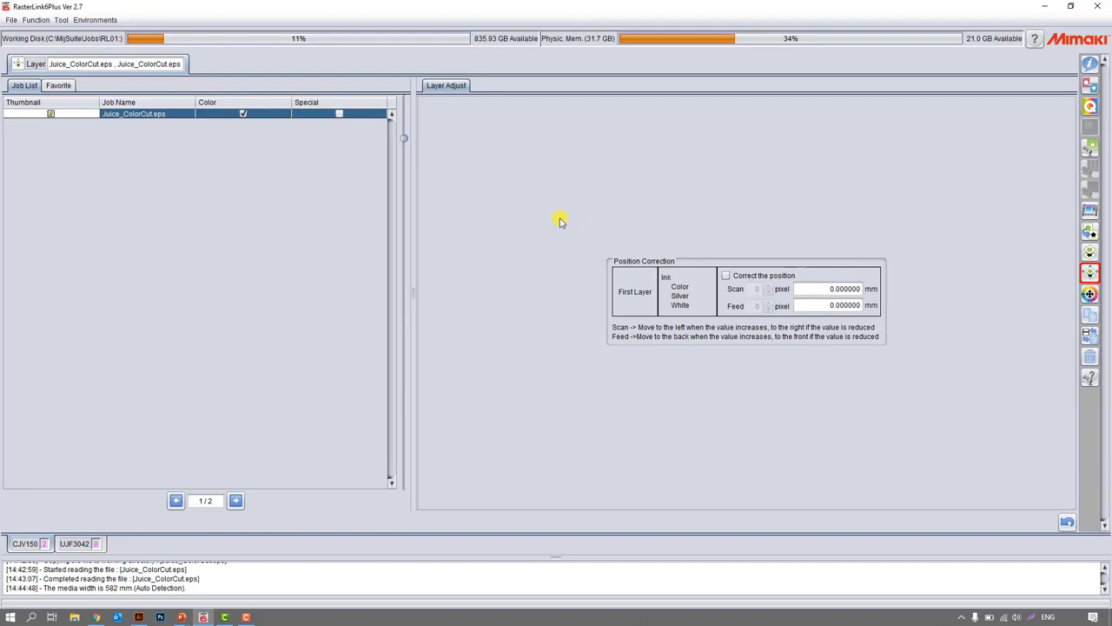
Open Color Replacement and pick the orange and green areas of the artwork to inspect their spot colors, PANTONE 144 C and PANTONE 7726 C.
{"action": "left_click", "coordinate": [1090, 295]}
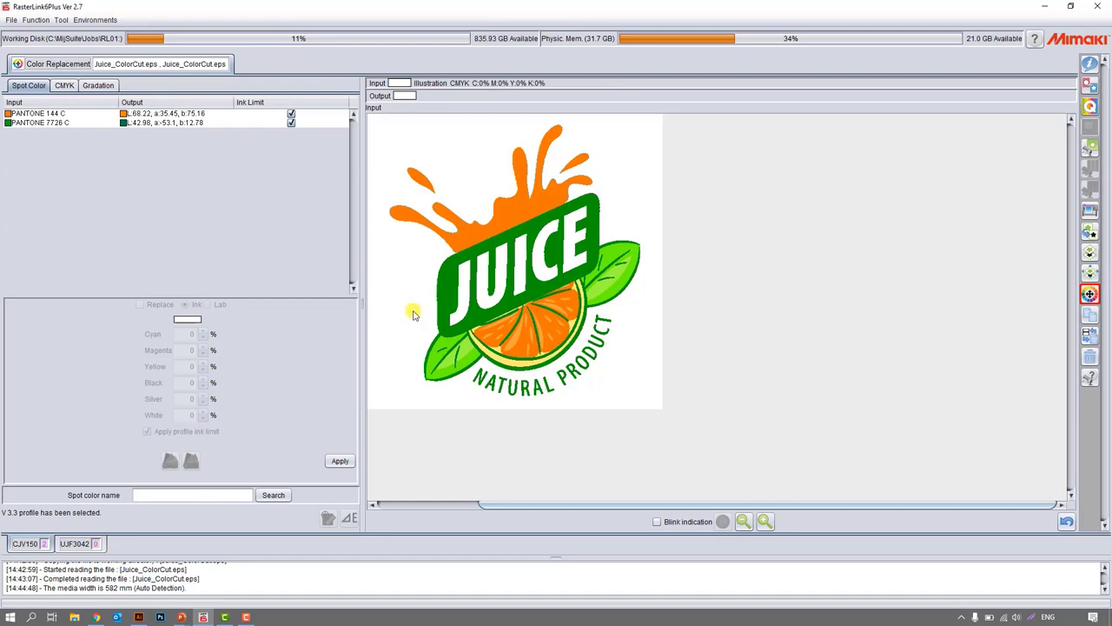
{"action": "left_click", "coordinate": [443, 311]}
{"action": "left_click", "coordinate": [509, 242]}
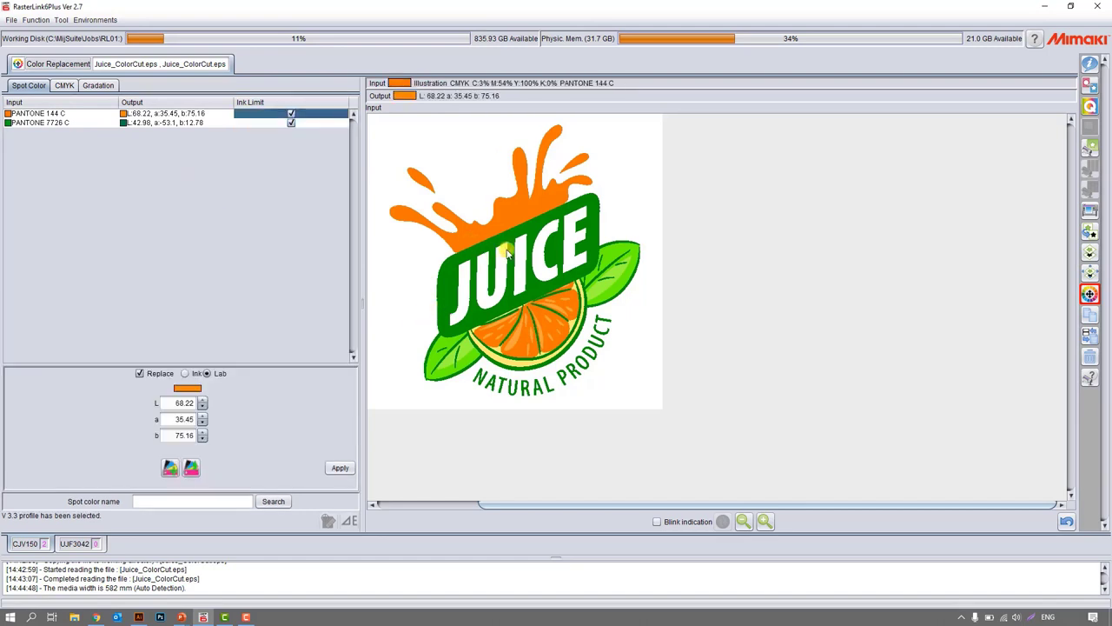
{"action": "left_click", "coordinate": [512, 240]}
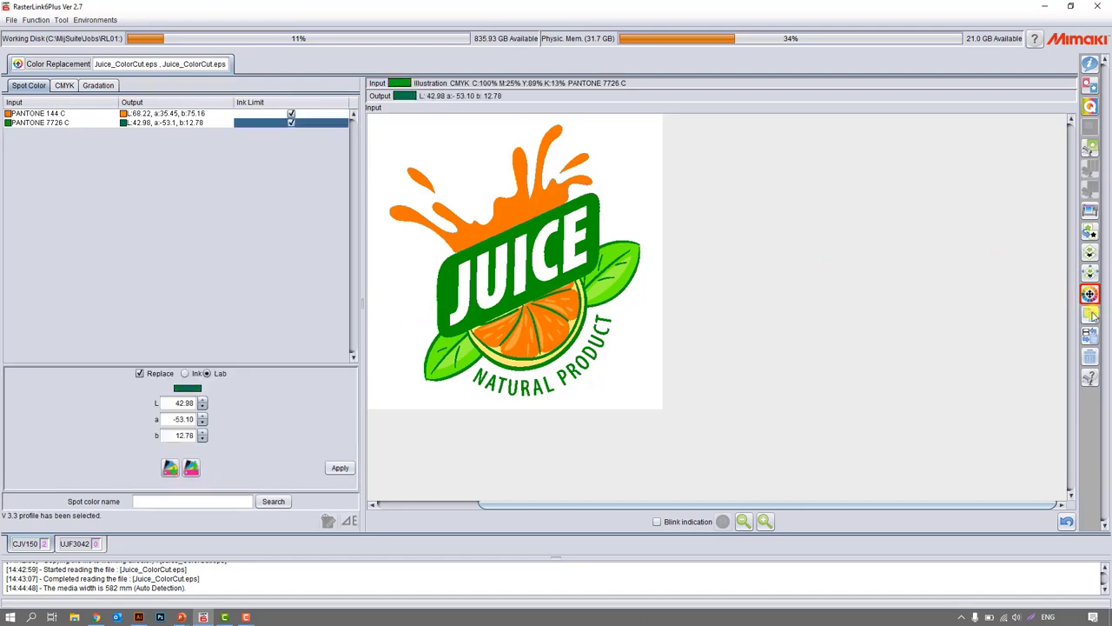
Look at the Duplication and Backup functions and return to the properties of the Color job.
{"action": "left_click", "coordinate": [1091, 315]}
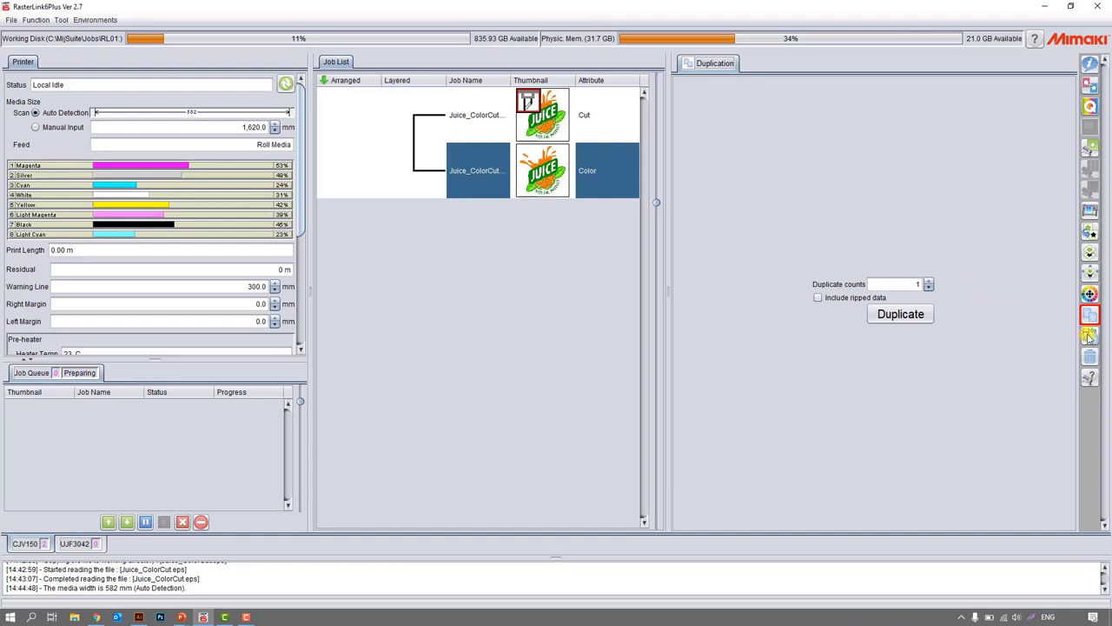
{"action": "left_click", "coordinate": [1090, 336]}
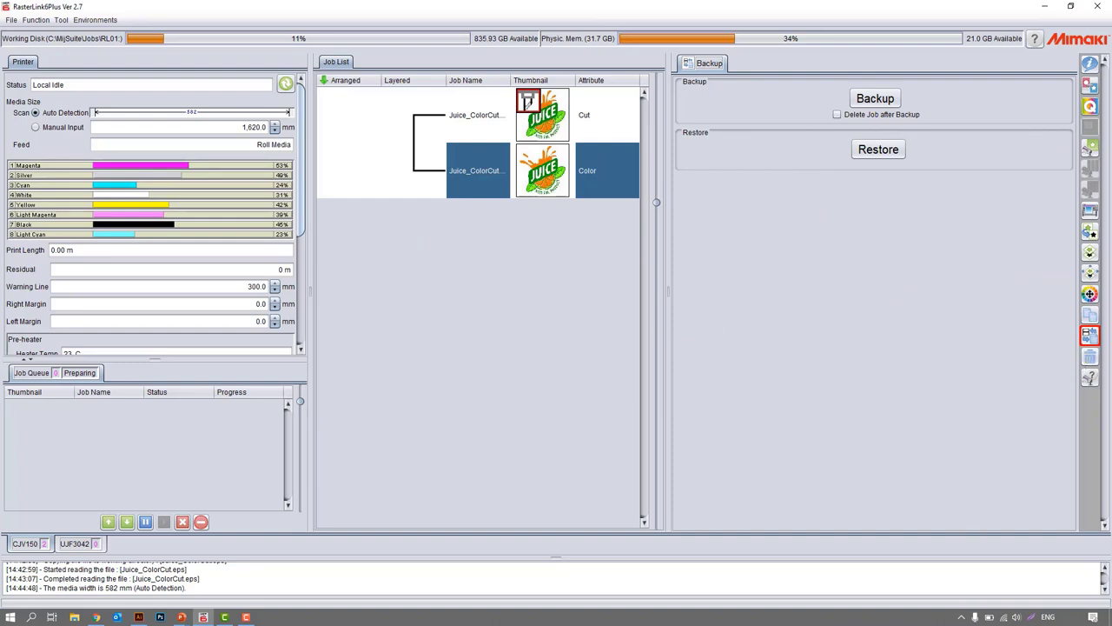
{"action": "left_click", "coordinate": [1089, 63]}
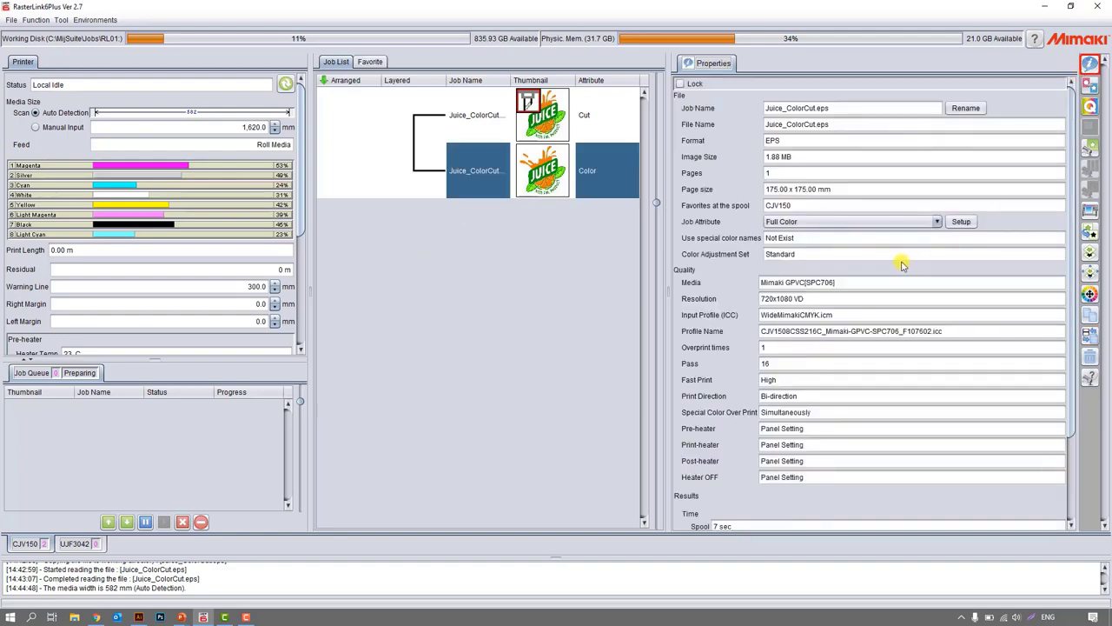
Switch to the PowerPoint slide show and advance to the topic list for Special Functions: Roll-to-Roll.
{"action": "key", "text": "super+Tab"}
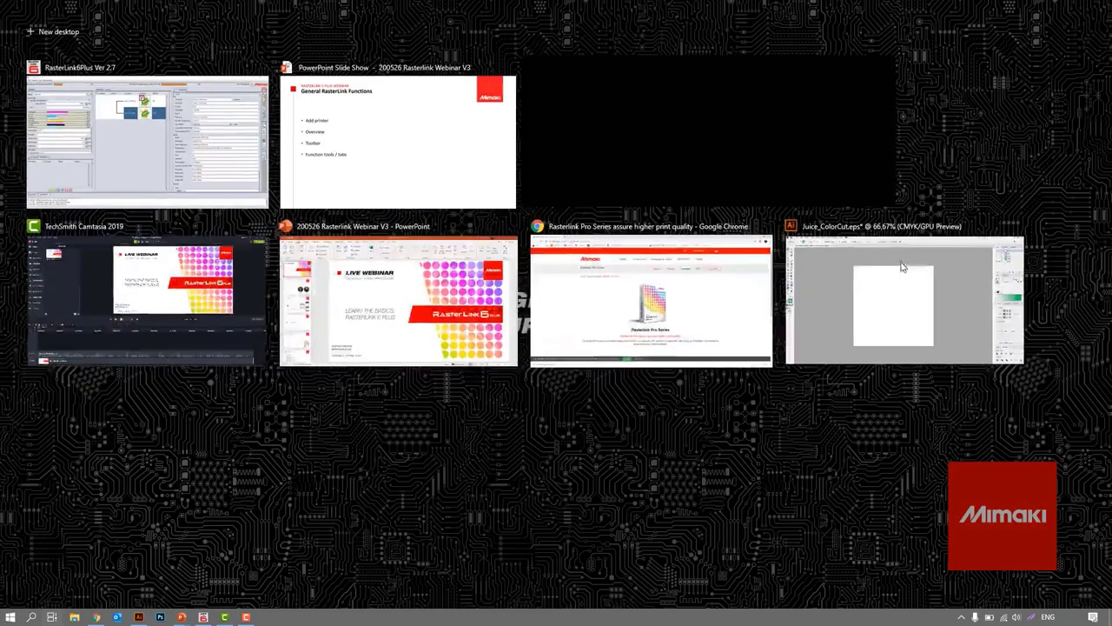
{"action": "left_click", "coordinate": [391, 142]}
{"action": "key", "text": "Right"}
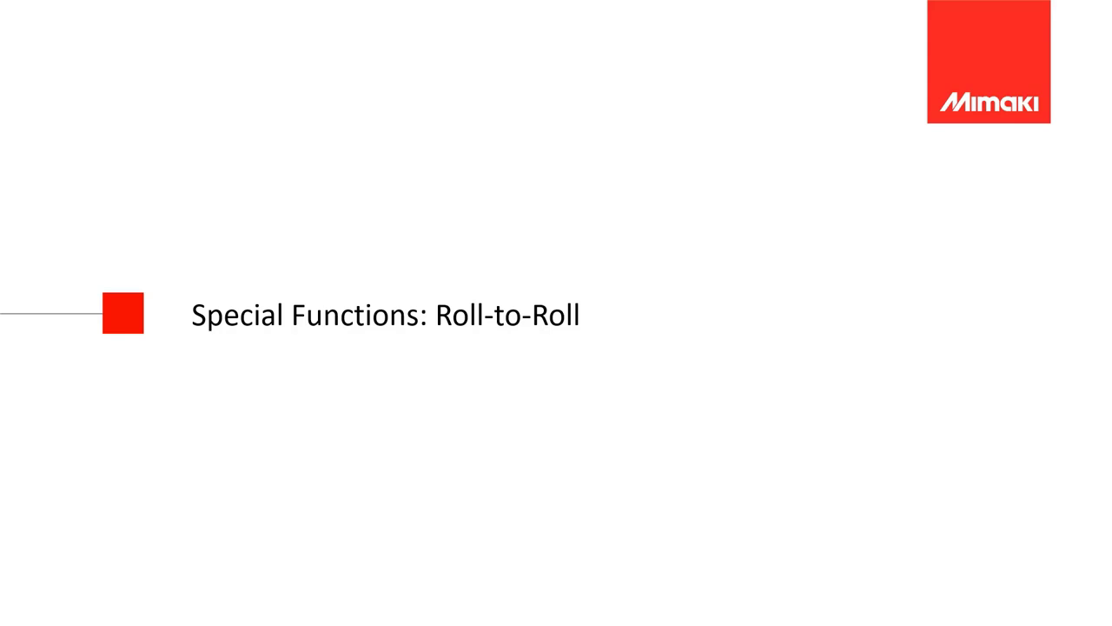
{"action": "key", "text": "Right"}
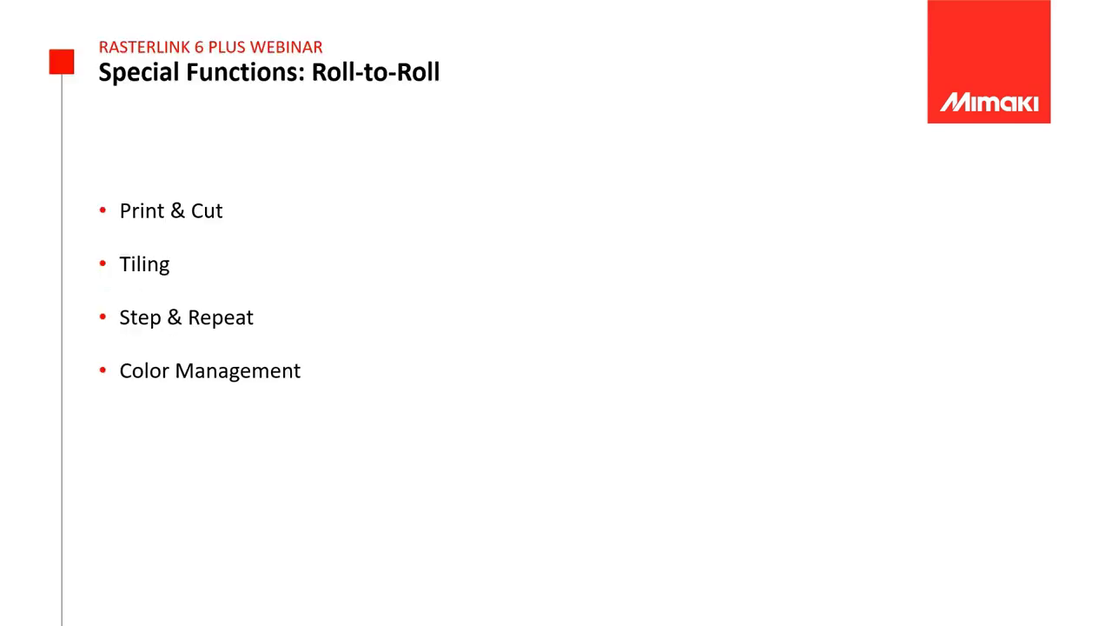
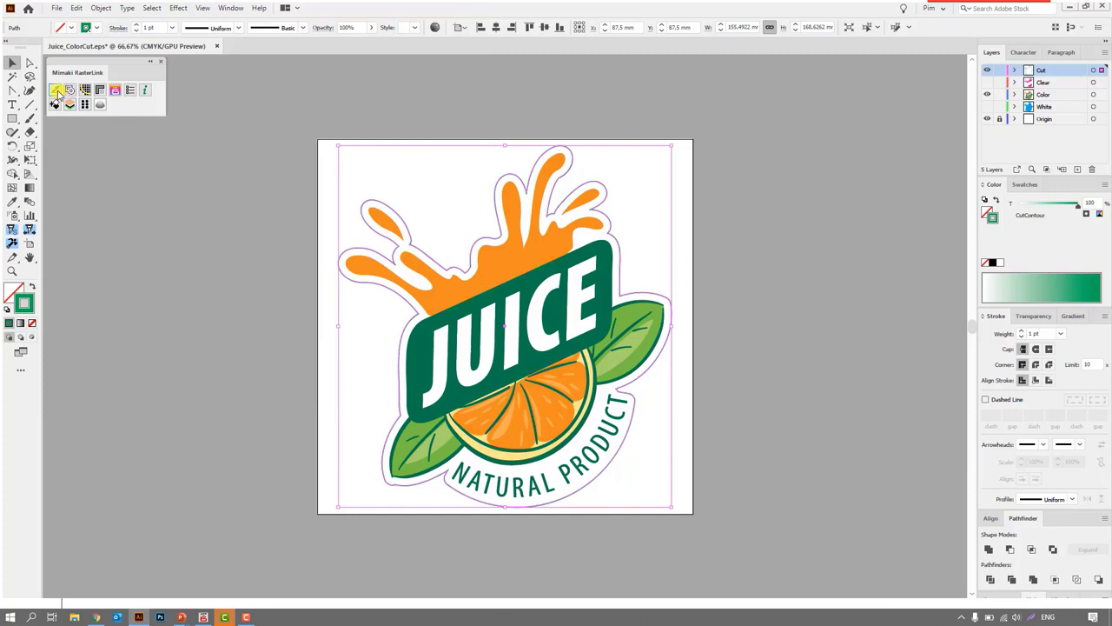
Turn the selected contour path into a 0.001 pt cut line with the Mimaki RasterLink plug-in, close its palette and deselect the path.
{"action": "left_click", "coordinate": [56, 92]}
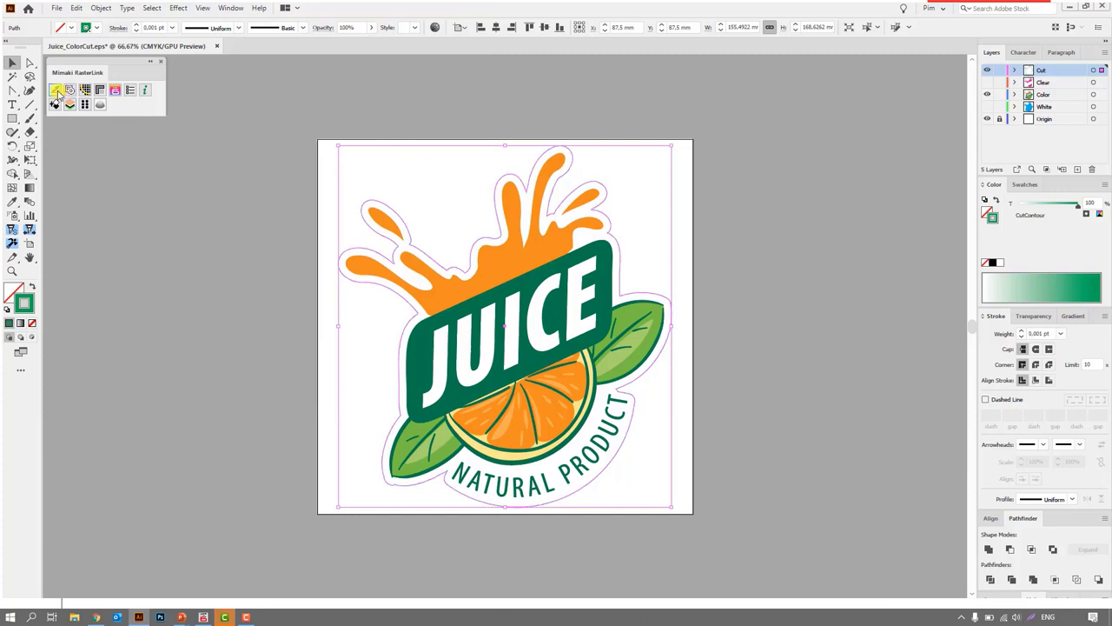
{"action": "left_click", "coordinate": [159, 61]}
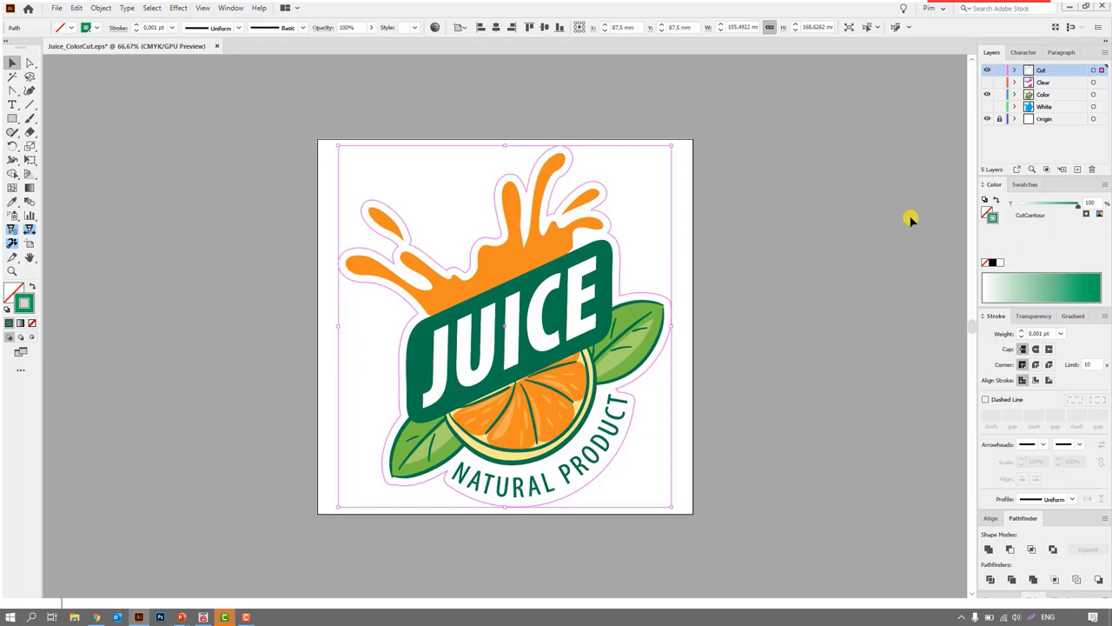
{"action": "left_click", "coordinate": [847, 186]}
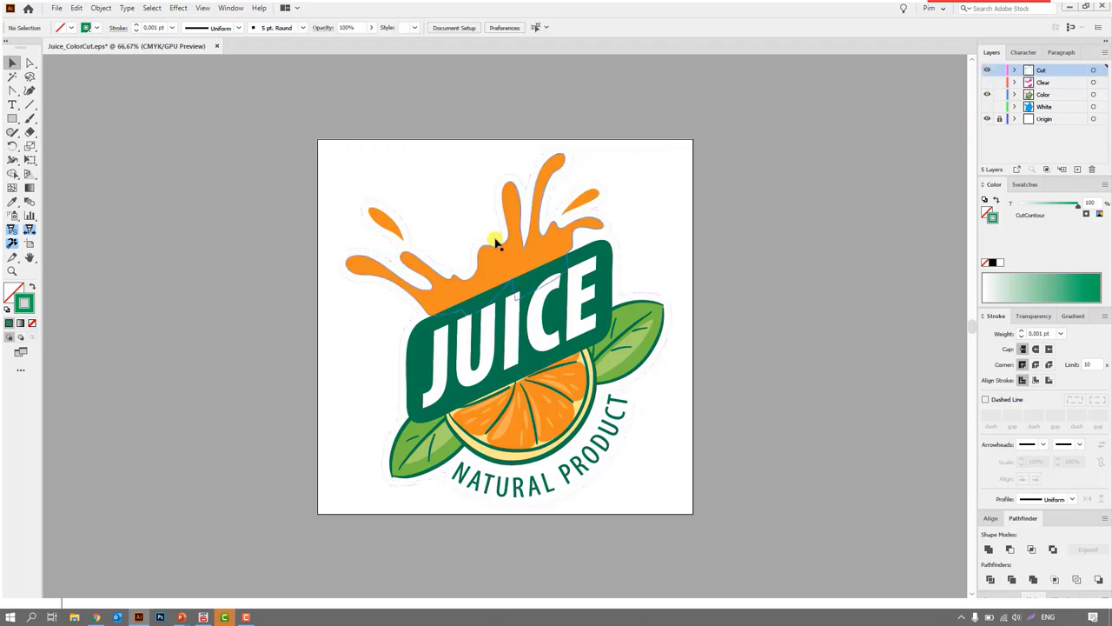
Switch to RasterLink6Plus and compare the properties of the Cut job and the Color job.
{"action": "left_click", "coordinate": [246, 615]}
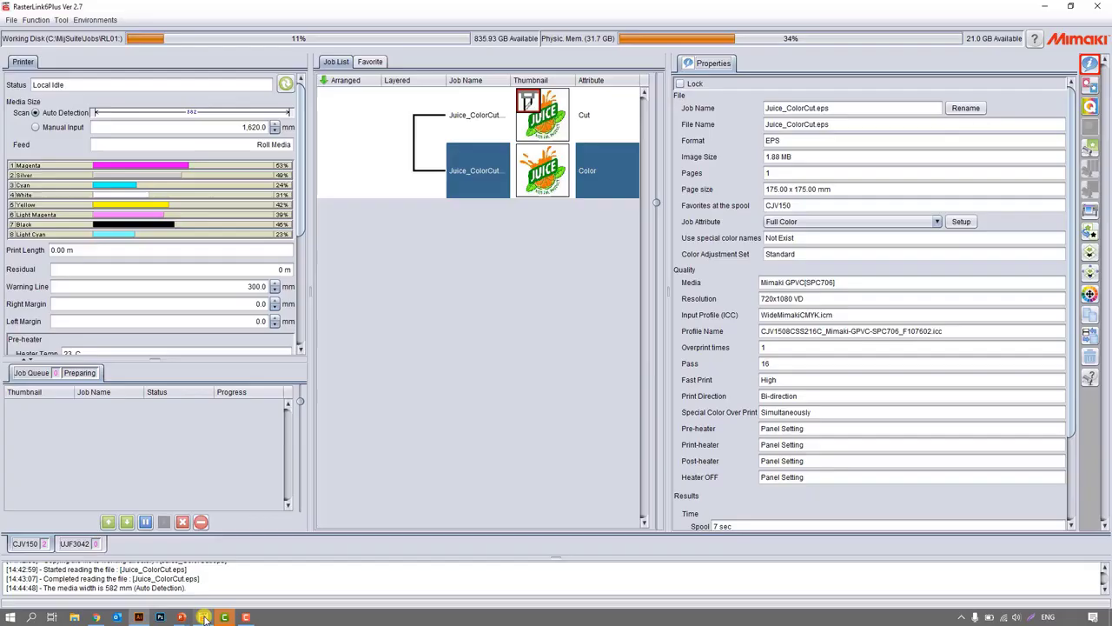
{"action": "left_click", "coordinate": [500, 126]}
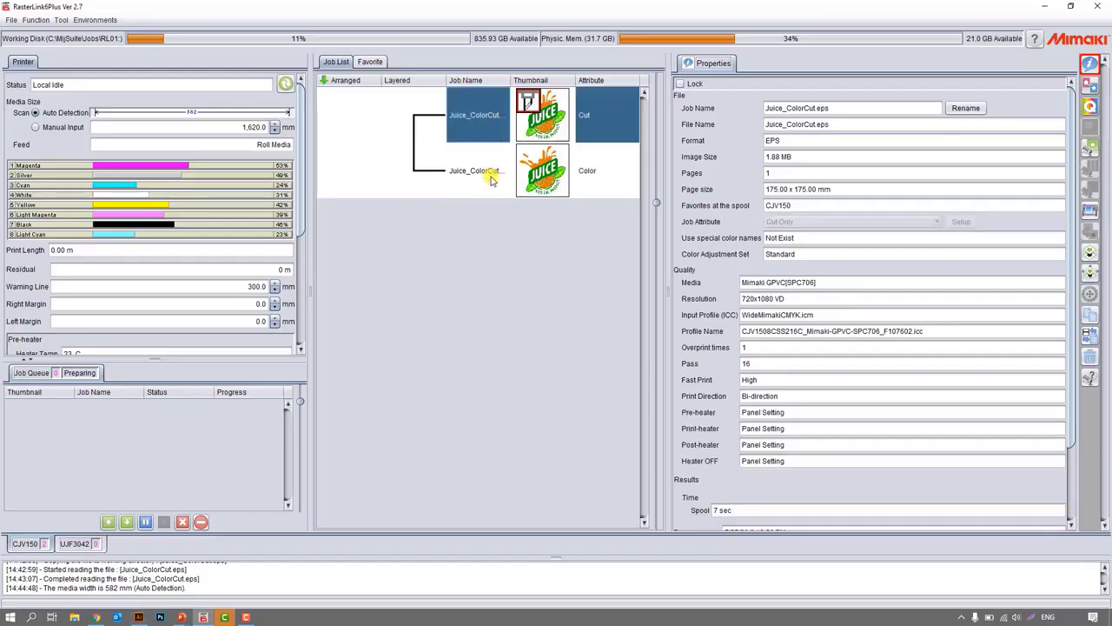
{"action": "left_click", "coordinate": [492, 157]}
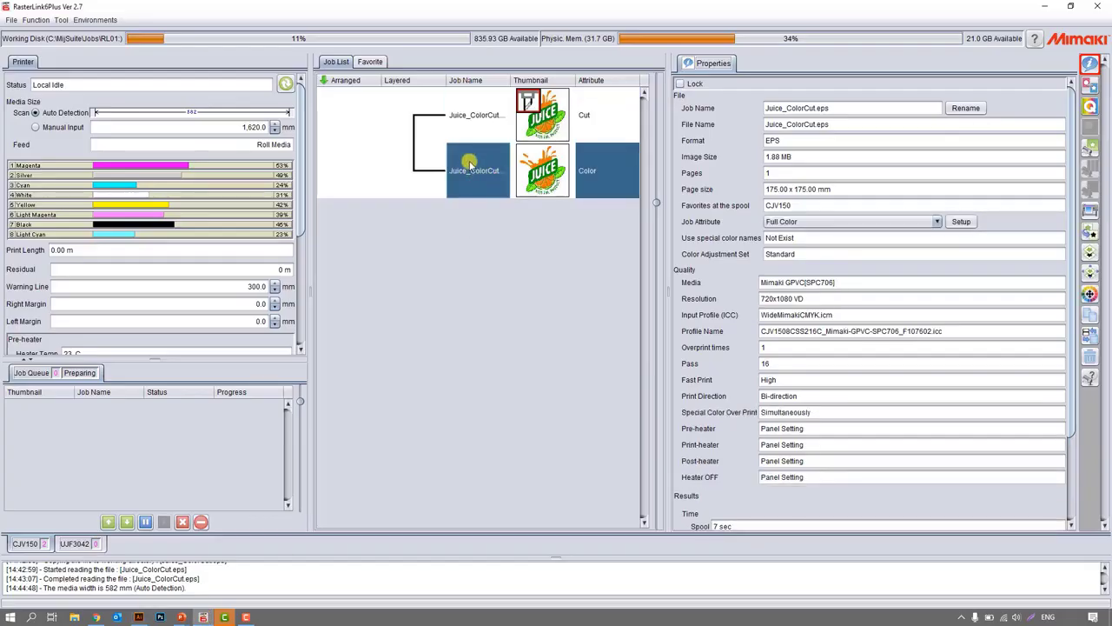
Open General Print for the Color job and inspect the cut contour around the artwork in the preview.
{"action": "left_click", "coordinate": [1090, 148]}
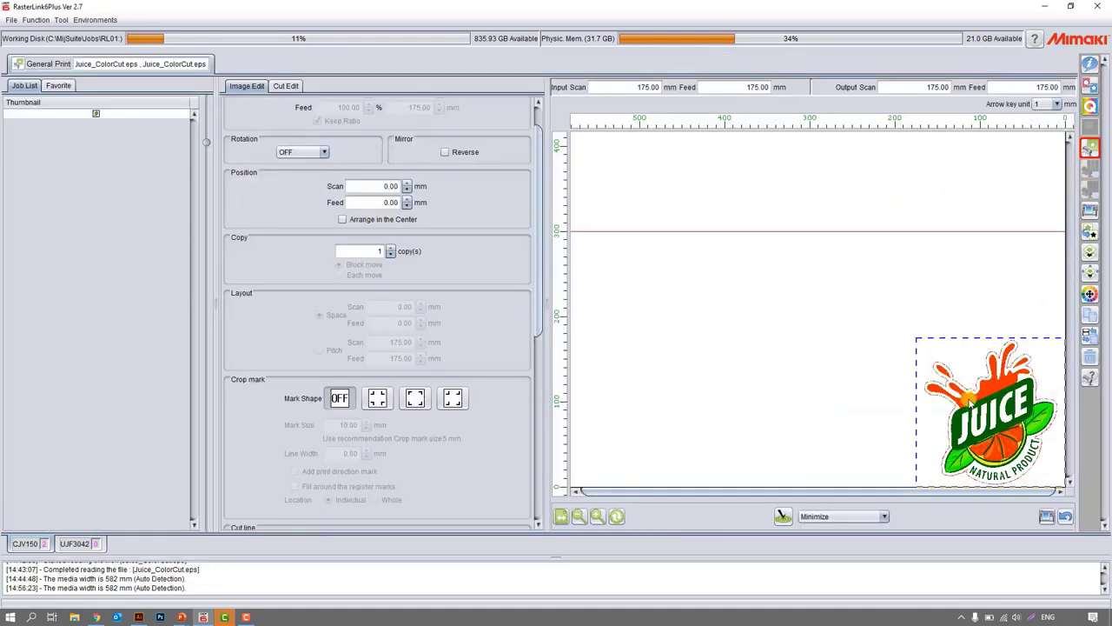
{"action": "left_click", "coordinate": [598, 518]}
{"action": "left_click", "coordinate": [598, 518]}
{"action": "left_click", "coordinate": [599, 518]}
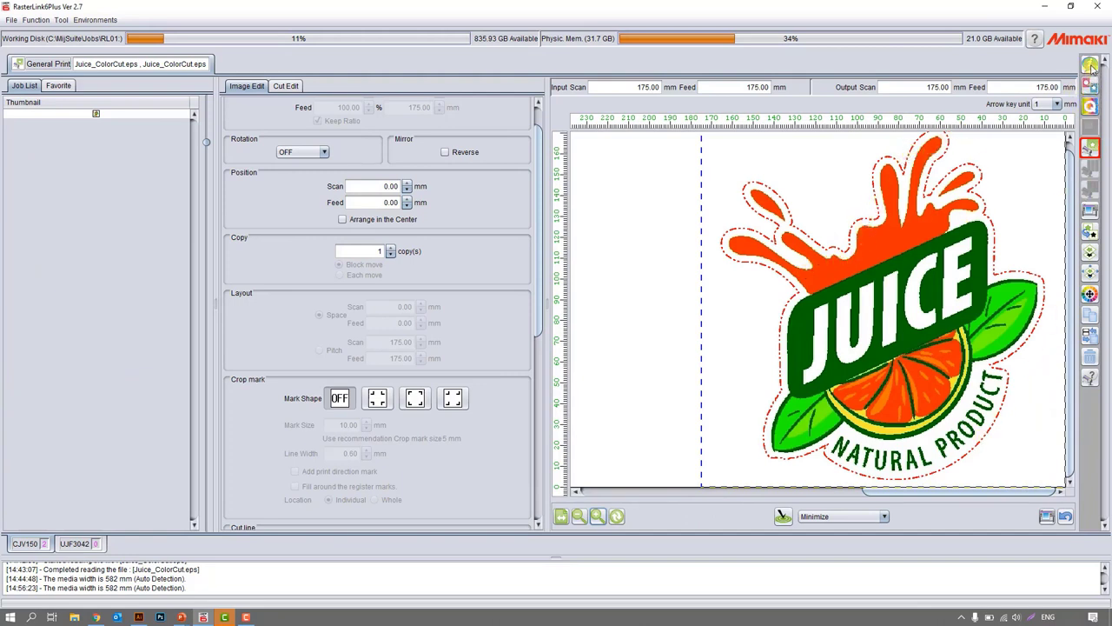
{"action": "scroll", "coordinate": [519, 254], "scroll_direction": "up", "scroll_amount": 1}
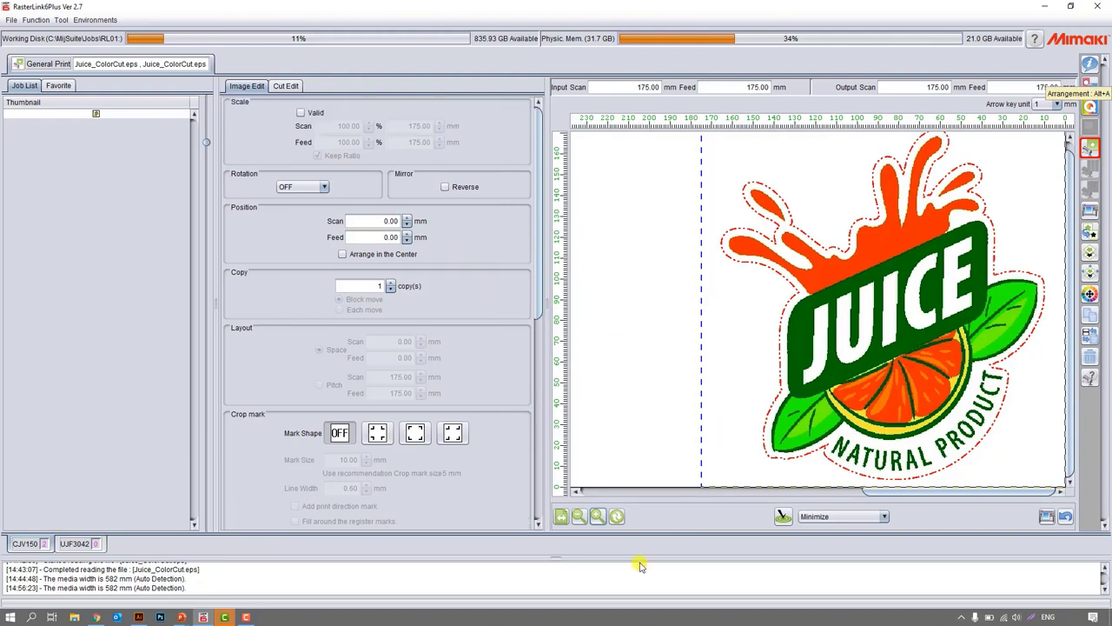
{"action": "left_click", "coordinate": [571, 517]}
{"action": "left_click", "coordinate": [571, 517]}
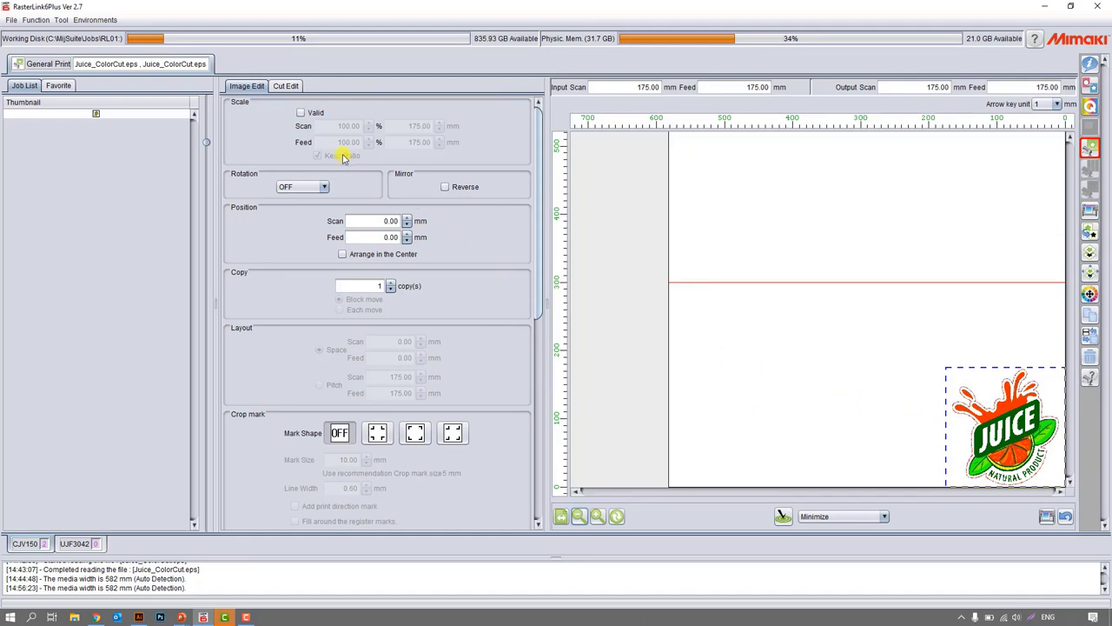
Enable scaling with the ratio kept, try enlarging to 110% and reducing to 74%, and set the scale to 100%.
{"action": "left_click", "coordinate": [301, 112]}
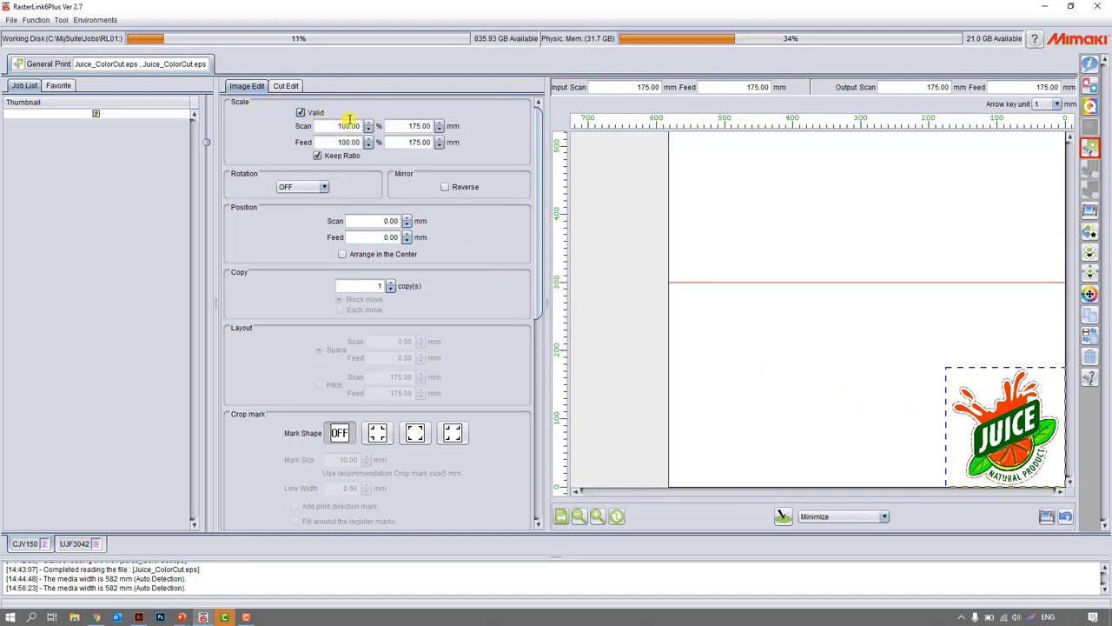
{"action": "left_click", "coordinate": [369, 123]}
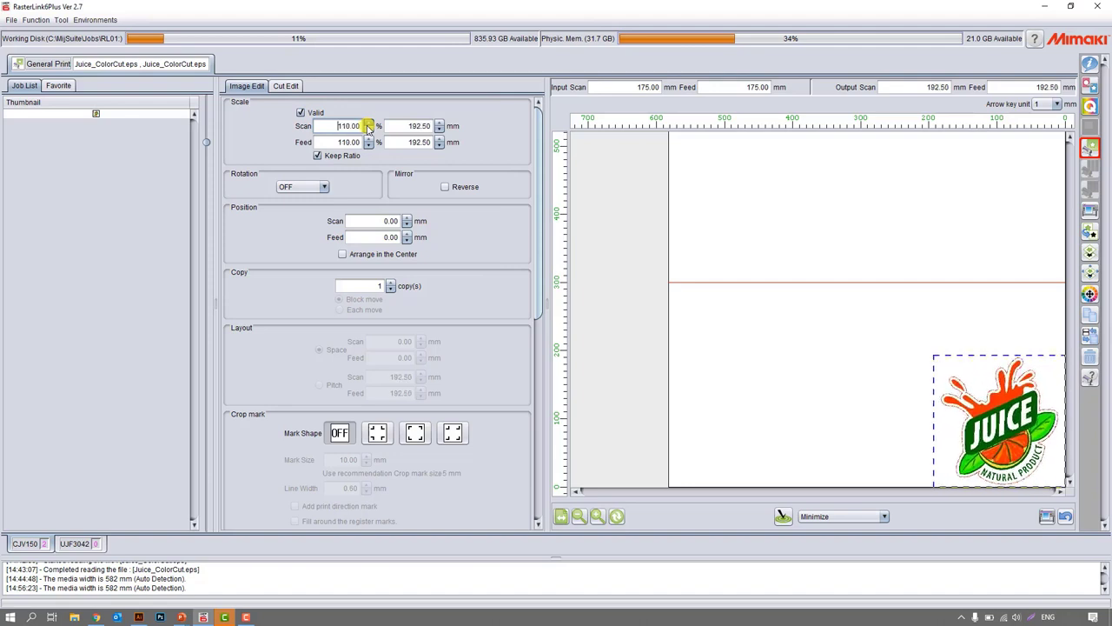
{"action": "left_click", "coordinate": [369, 129]}
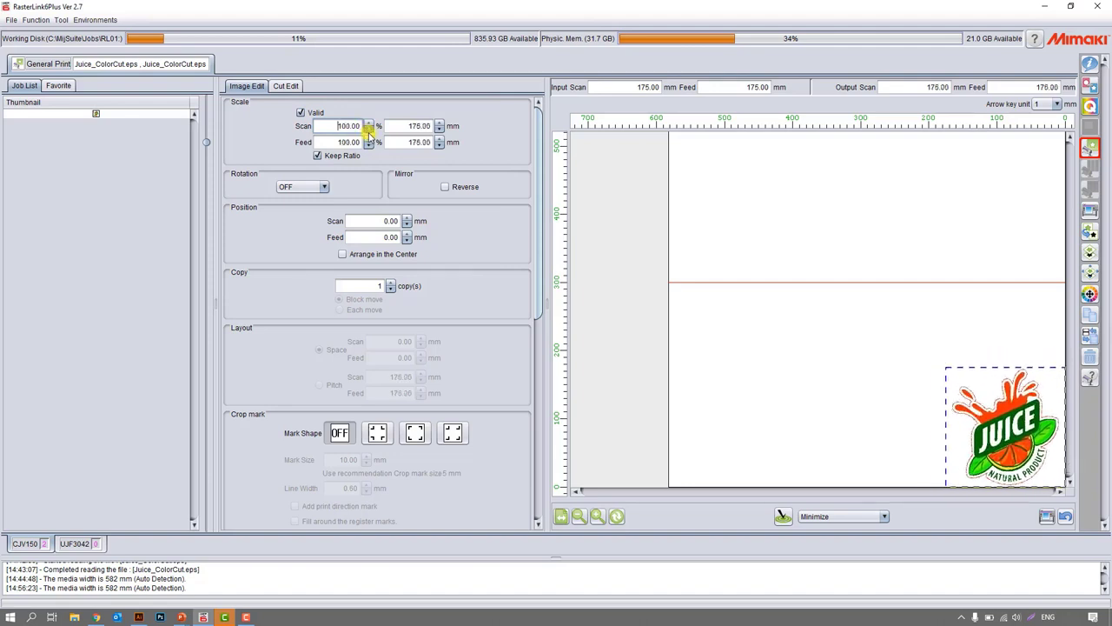
{"action": "left_click", "coordinate": [368, 129]}
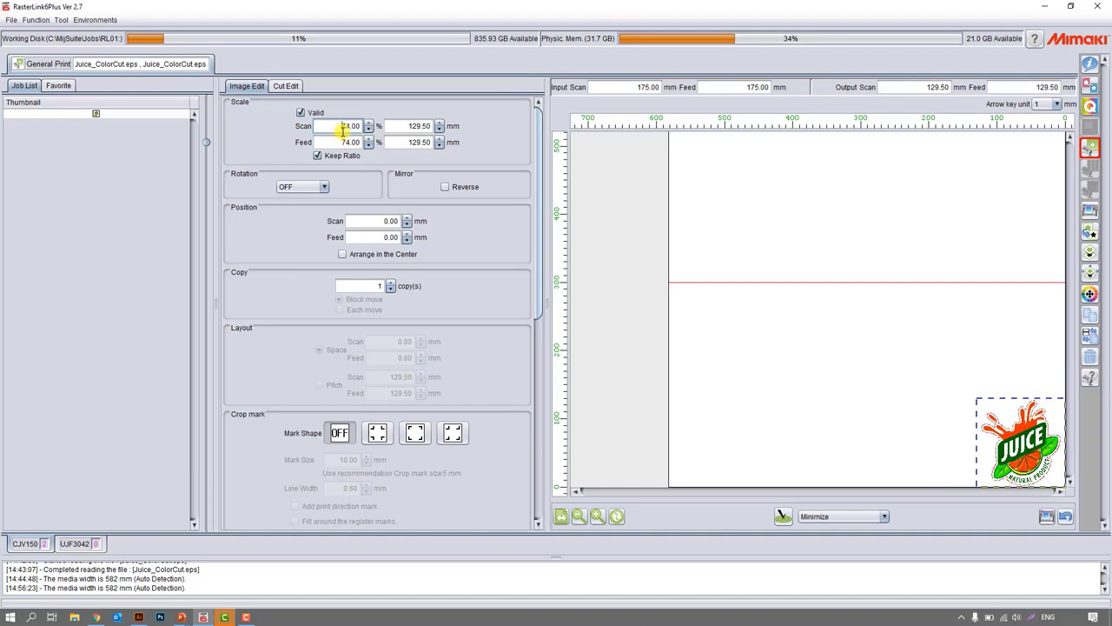
{"action": "left_click_drag", "start_coordinate": [327, 128], "coordinate": [433, 118]}
{"action": "type", "text": "100"}
{"action": "key", "text": "Return"}
Try rotating the job by 90 and 180 degrees, and turn the rotation off again.
{"action": "left_click", "coordinate": [323, 186]}
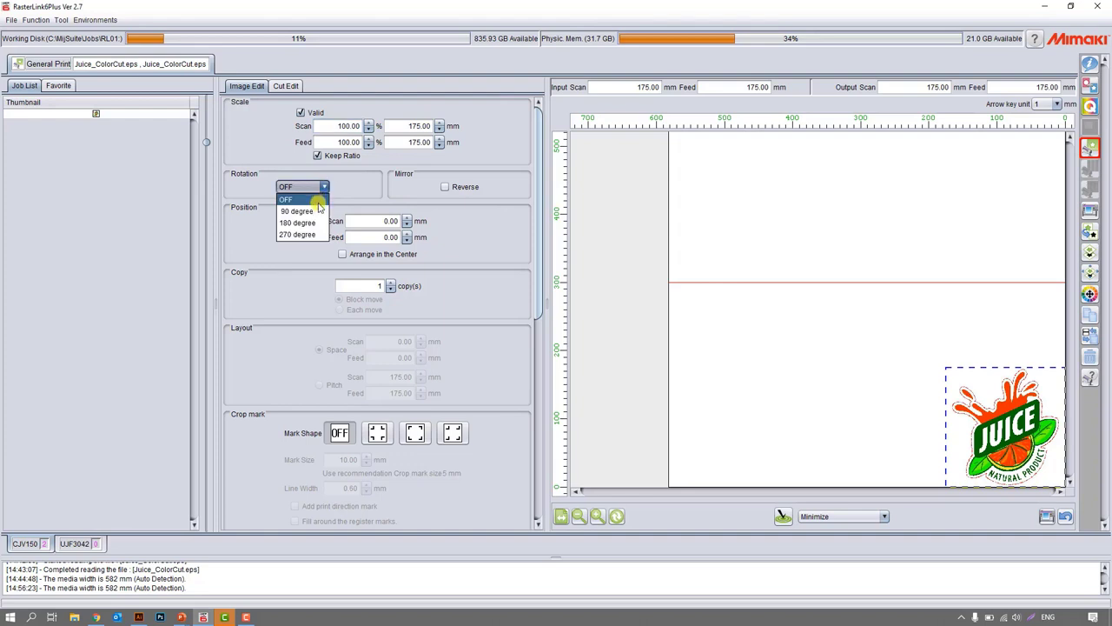
{"action": "left_click", "coordinate": [318, 209]}
{"action": "left_click", "coordinate": [323, 186]}
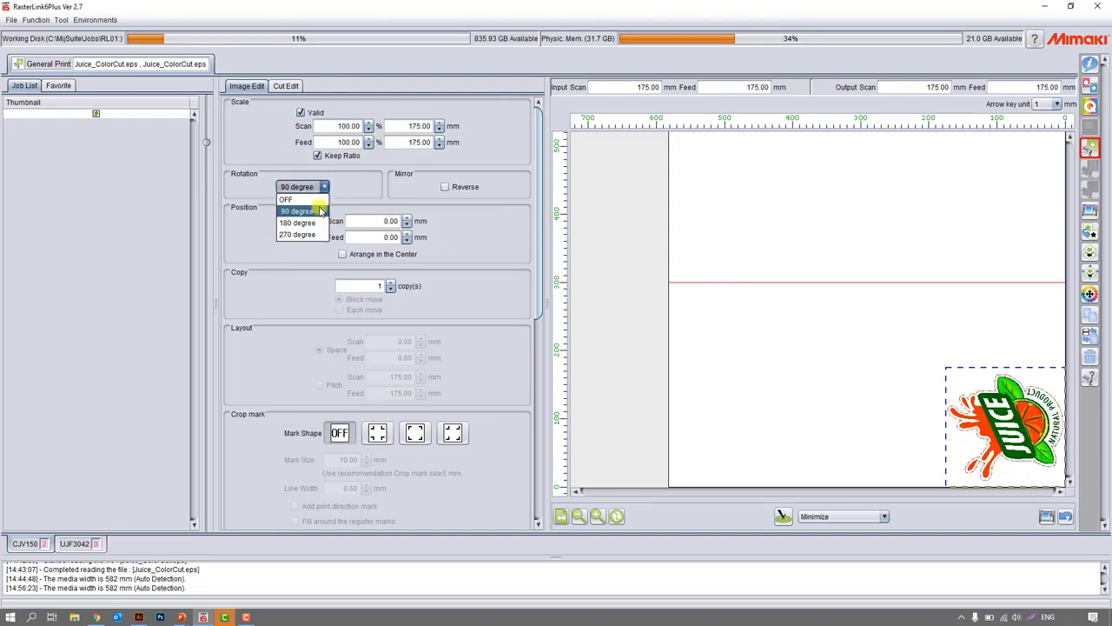
{"action": "left_click", "coordinate": [318, 219]}
{"action": "left_click", "coordinate": [324, 186]}
{"action": "left_click", "coordinate": [318, 198]}
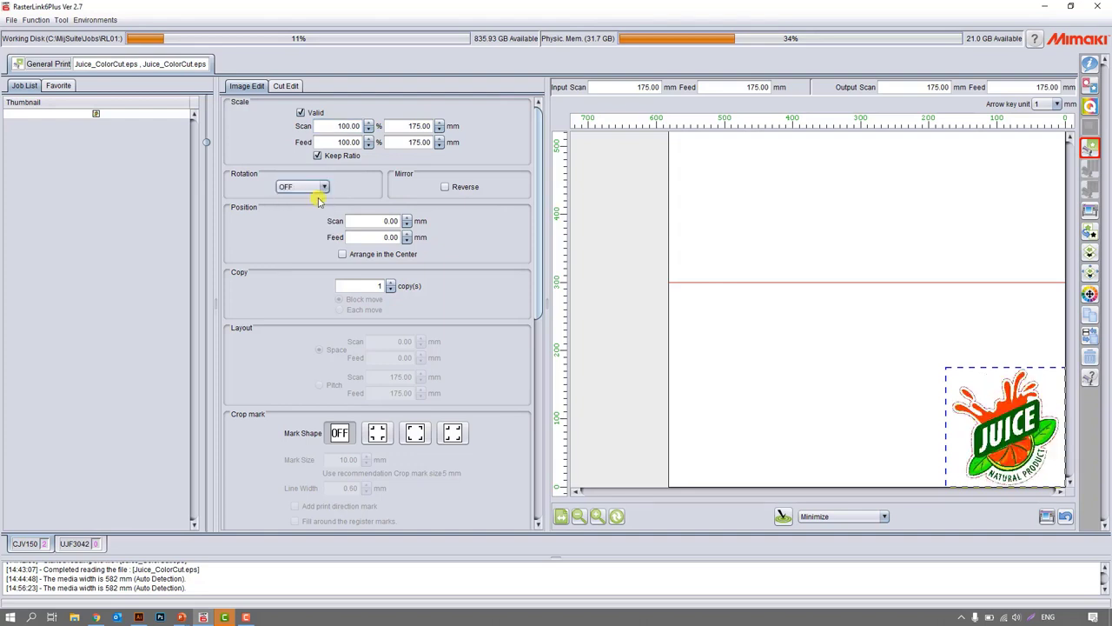
Try centring the job on the media, and move it freehand to about 49 mm Scan and 17 mm Feed.
{"action": "left_click", "coordinate": [359, 253]}
{"action": "left_click", "coordinate": [362, 256]}
{"action": "mouse_move", "coordinate": [945, 398]}
{"action": "left_mouse_down"}
{"action": "mouse_move", "coordinate": [879, 408]}
{"action": "mouse_move", "coordinate": [968, 393]}
{"action": "mouse_move", "coordinate": [963, 406]}
{"action": "left_mouse_up"}
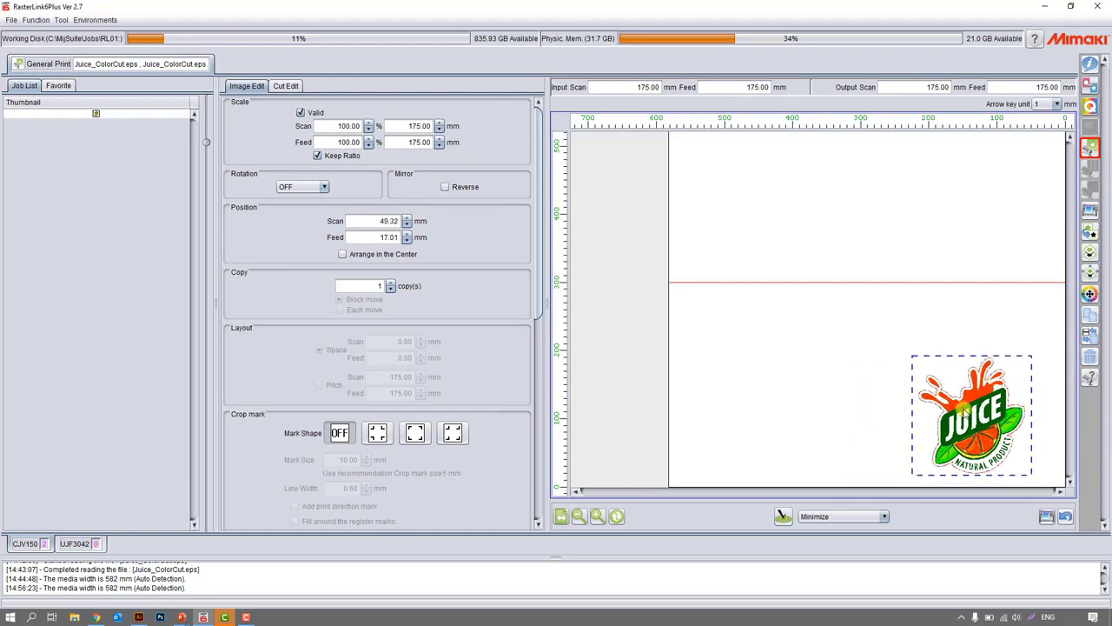
Try a higher copy count and return it to 1, and add crop marks using the first mark shape after OFF.
{"action": "left_click", "coordinate": [393, 285]}
{"action": "left_click", "coordinate": [393, 293]}
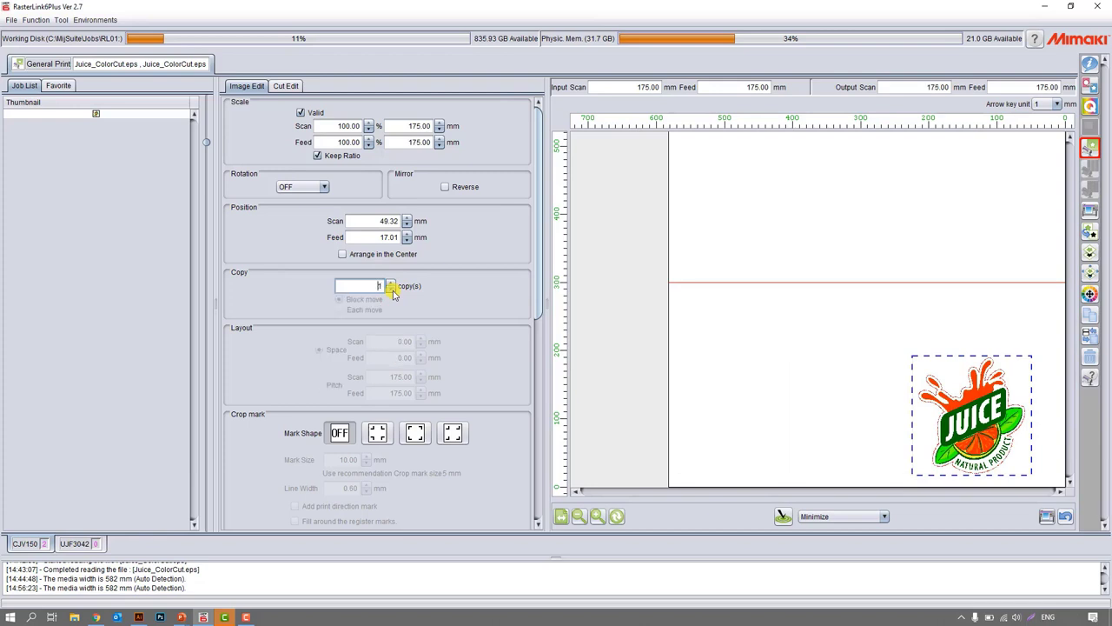
{"action": "scroll", "coordinate": [435, 356], "scroll_direction": "down", "scroll_amount": 1}
{"action": "left_click", "coordinate": [375, 401]}
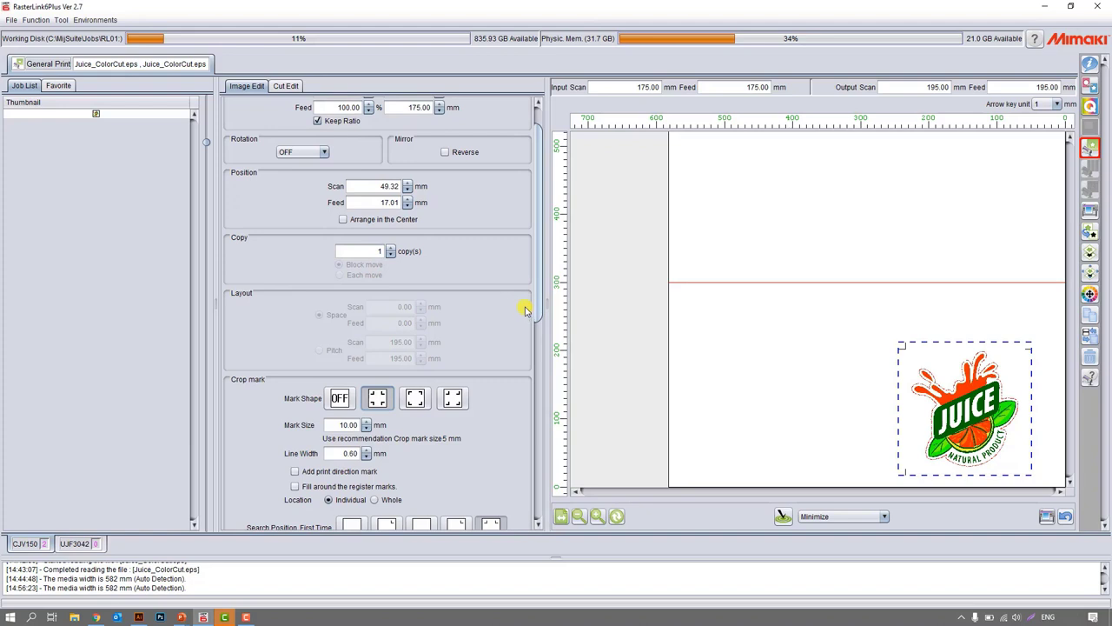
{"action": "scroll", "coordinate": [489, 321], "scroll_direction": "down", "scroll_amount": 3}
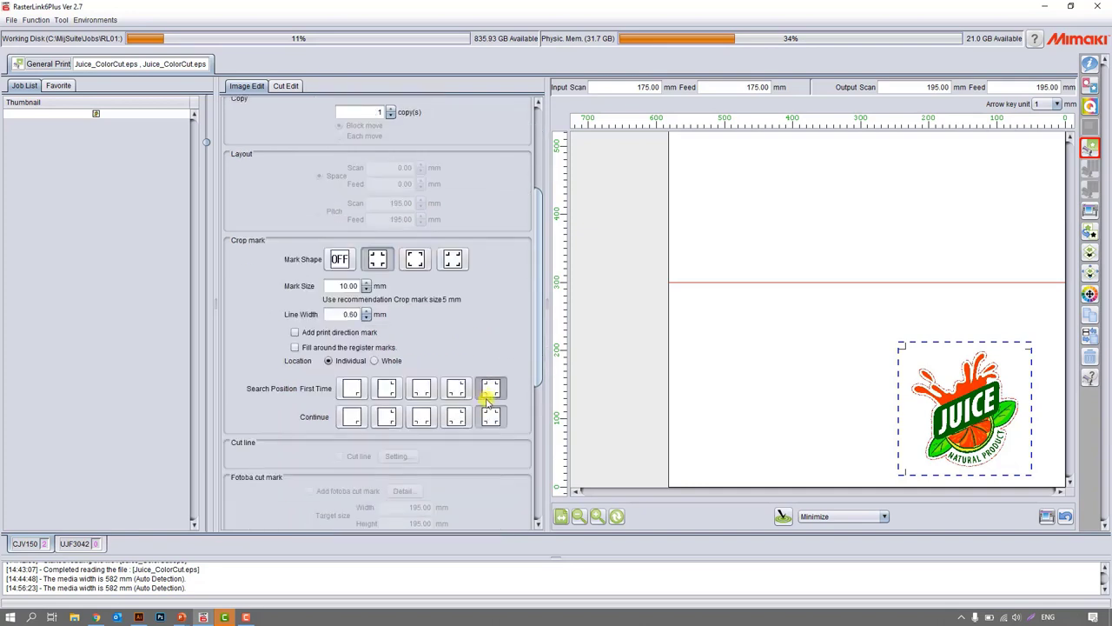
{"action": "scroll", "coordinate": [405, 352], "scroll_direction": "up", "scroll_amount": 1}
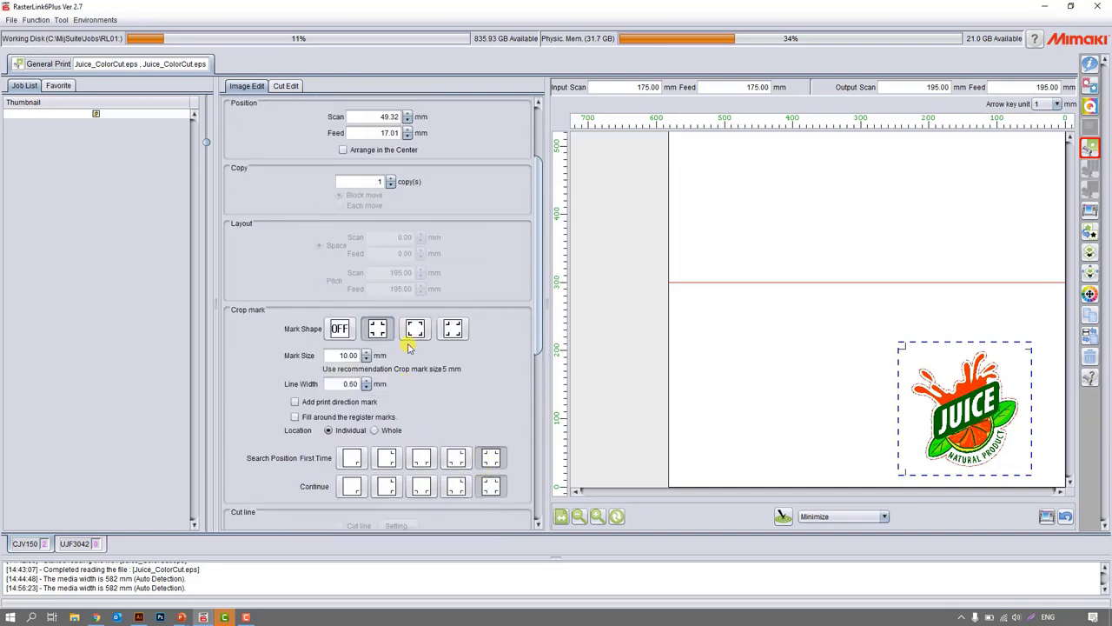
Open the Quality settings and look at the available Media choices for the Color job.
{"action": "left_click", "coordinate": [1089, 106]}
{"action": "left_click", "coordinate": [519, 133]}
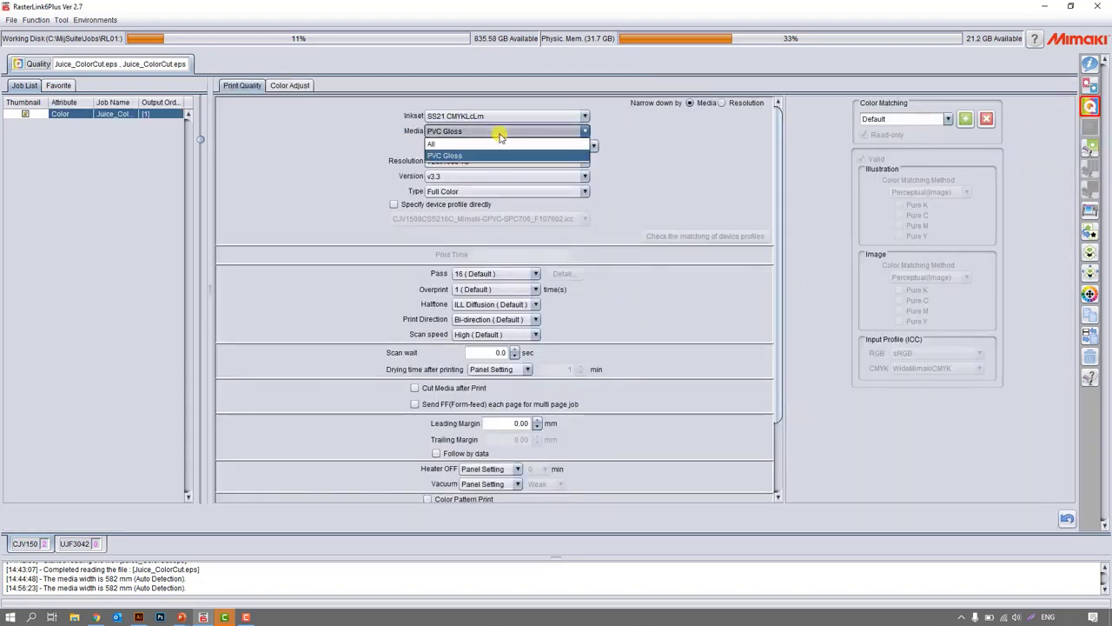
{"action": "left_click", "coordinate": [496, 134]}
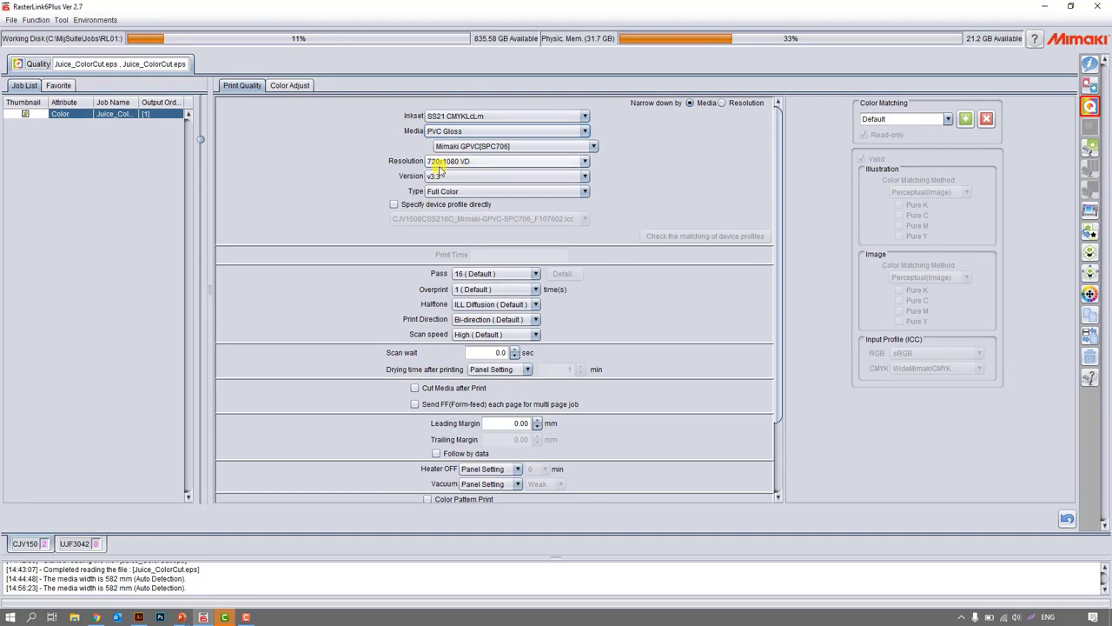
Open the Execution settings and set the Execution Order to Print and Cut.
{"action": "left_click", "coordinate": [1090, 210]}
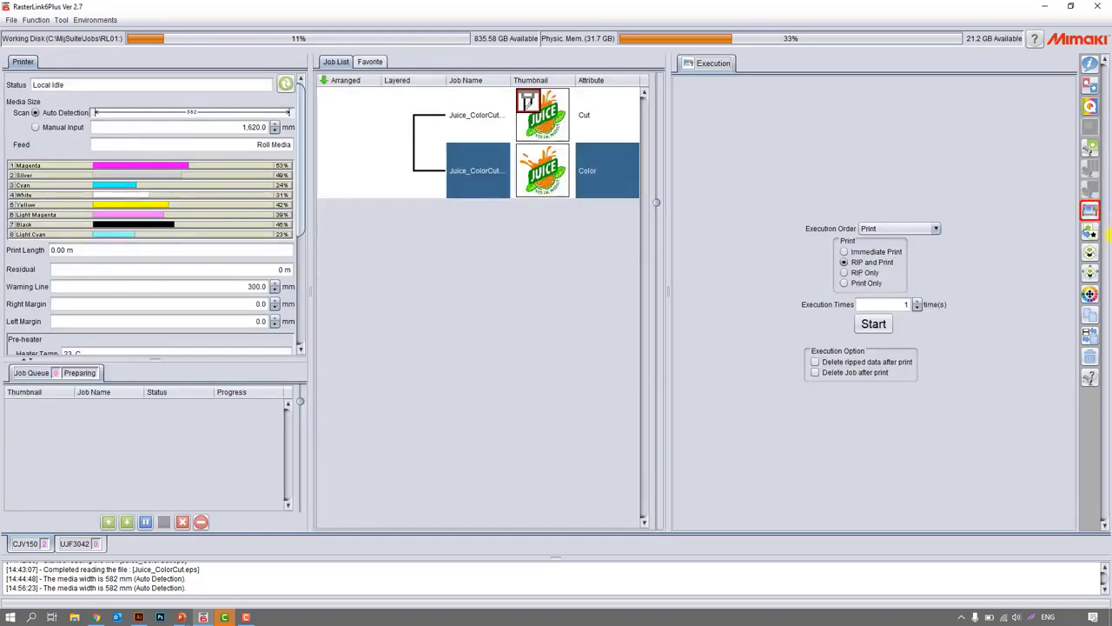
{"action": "left_click", "coordinate": [886, 229]}
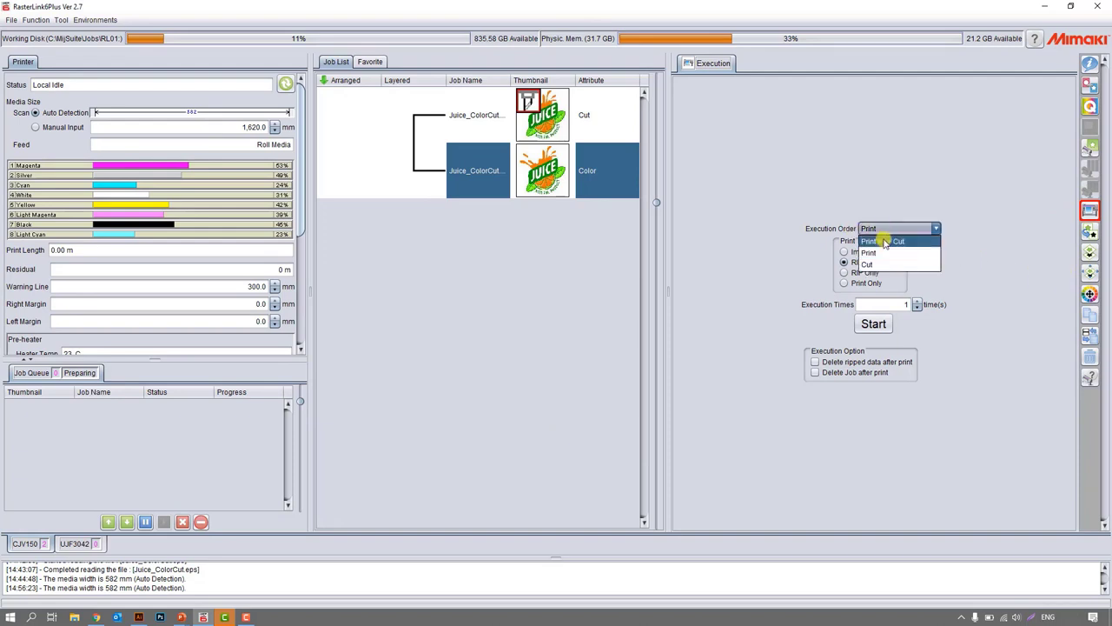
{"action": "left_click", "coordinate": [883, 242]}
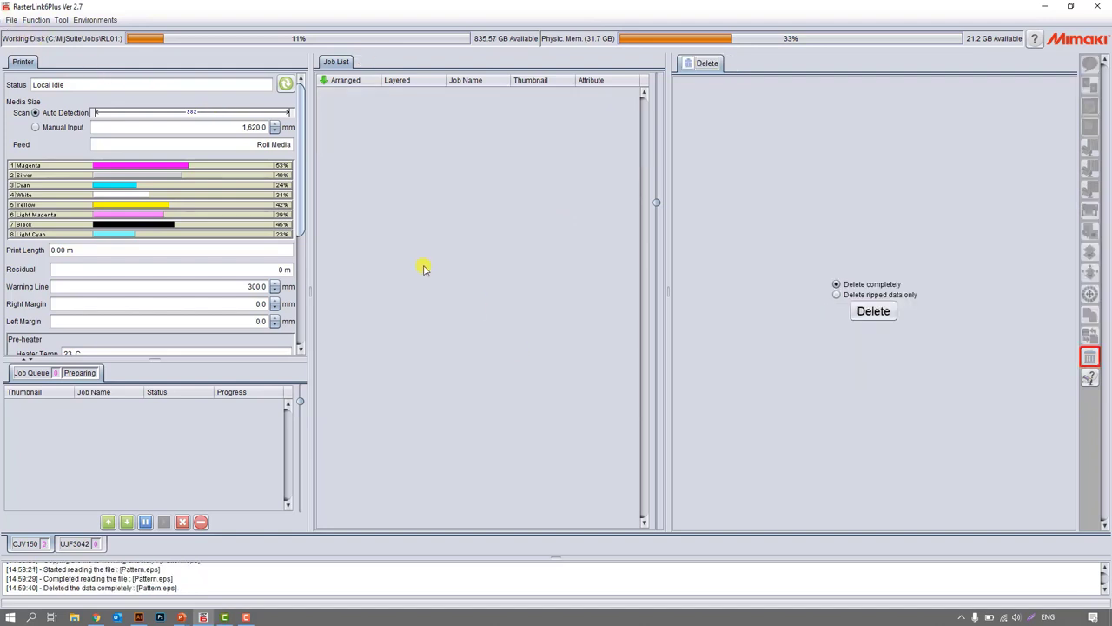
Open Pattern.eps from the RasterLink Roll2Roll folder for the CJV150 printer.
{"action": "left_click", "coordinate": [12, 20]}
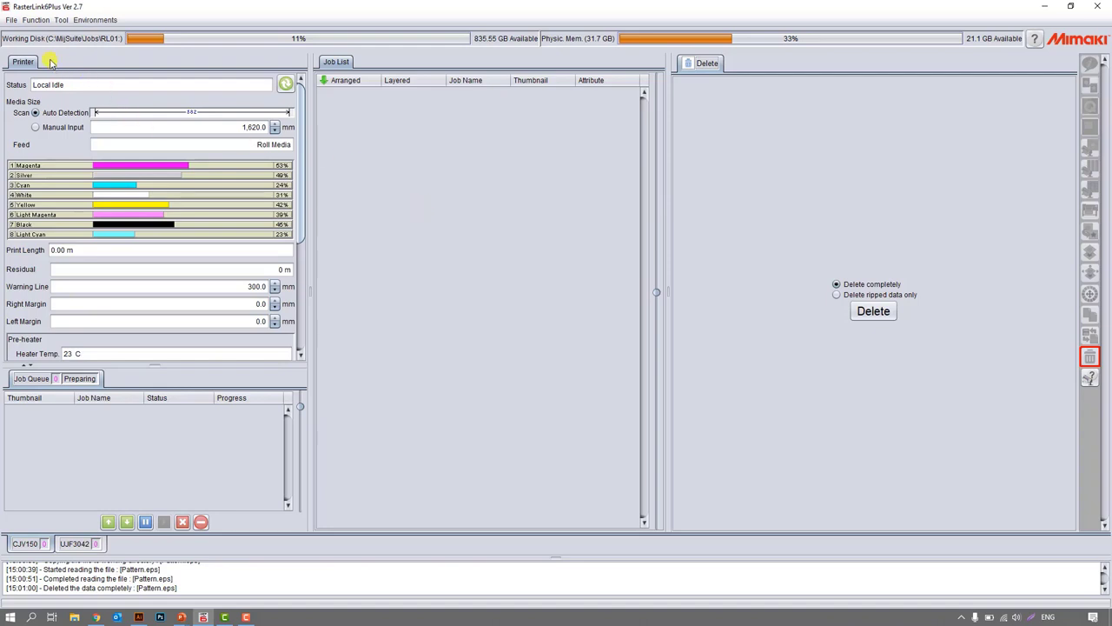
{"action": "left_click", "coordinate": [12, 20]}
{"action": "left_click", "coordinate": [16, 31]}
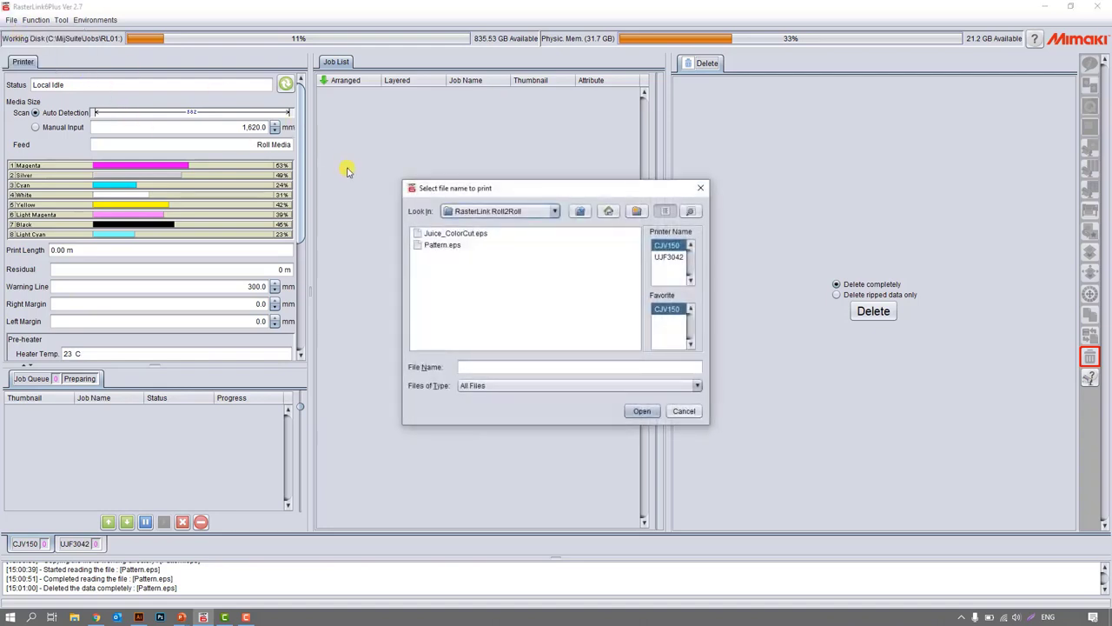
{"action": "left_click", "coordinate": [445, 245]}
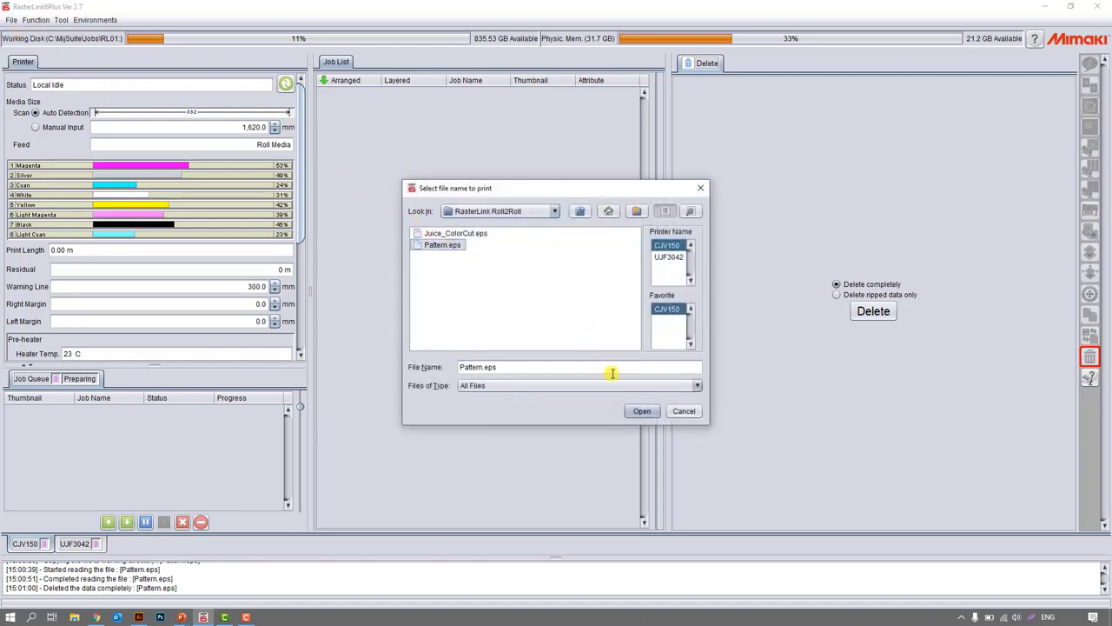
{"action": "left_click", "coordinate": [641, 411]}
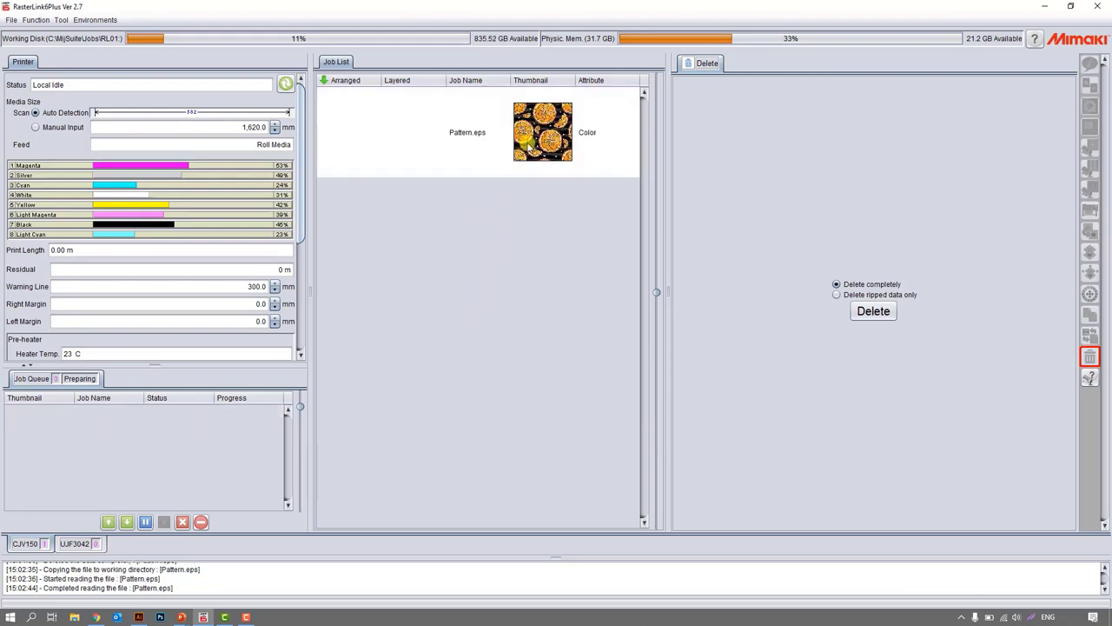
Open the Tiling function for the Pattern.eps job and enable Tiling Edit.
{"action": "left_click", "coordinate": [529, 144]}
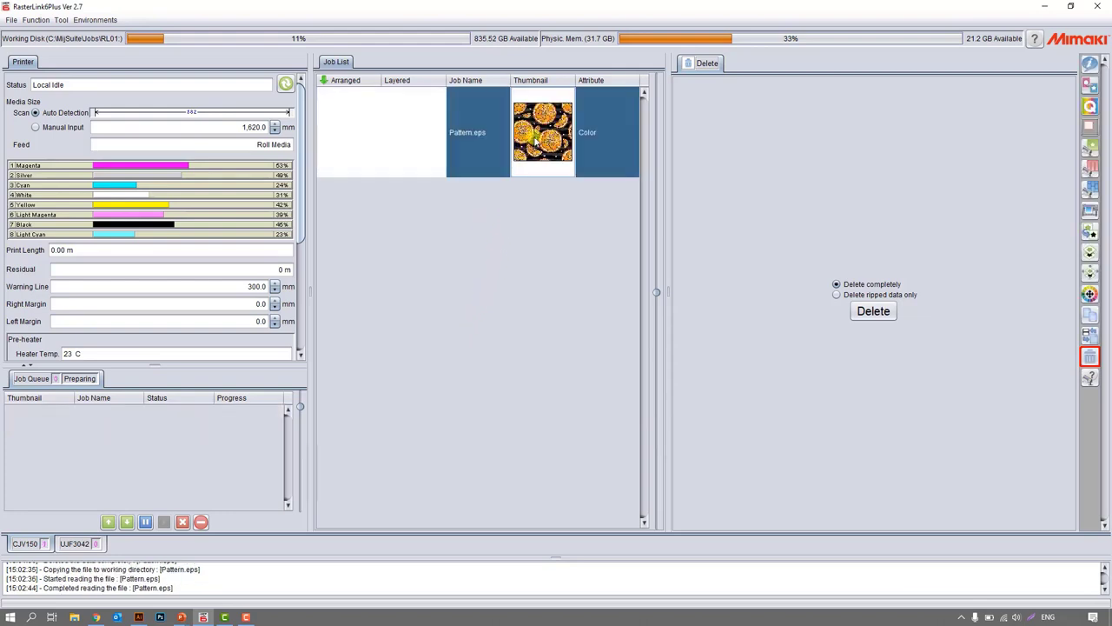
{"action": "left_click", "coordinate": [1091, 170]}
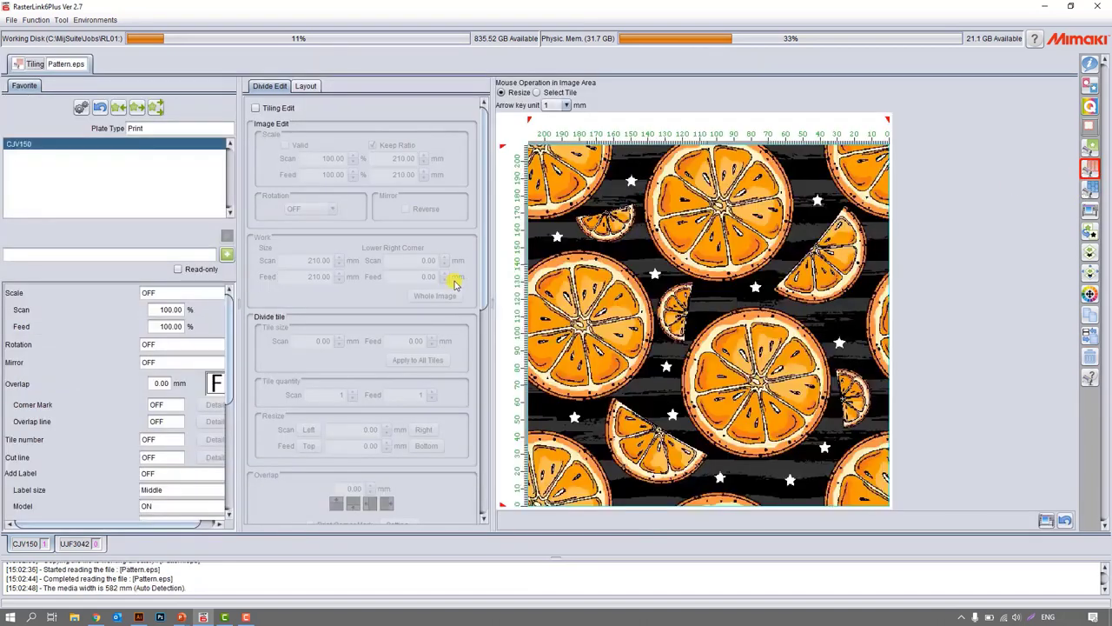
{"action": "left_click", "coordinate": [259, 108]}
Make the image scale valid and set it to 1,000% with Keep Ratio on.
{"action": "left_click", "coordinate": [286, 146]}
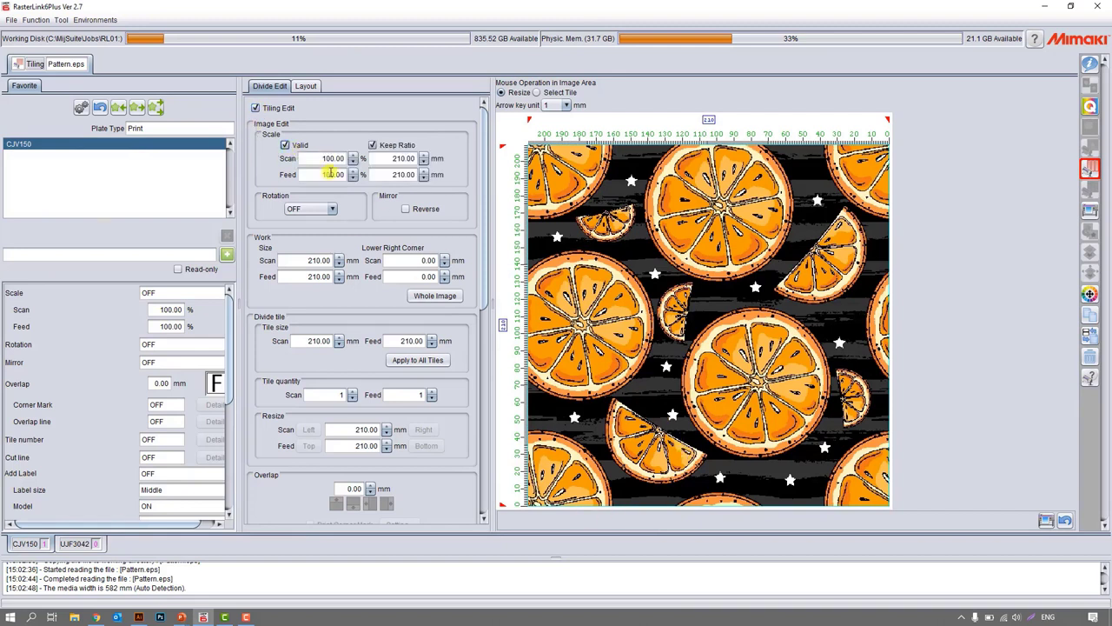
{"action": "left_click", "coordinate": [334, 158]}
{"action": "type", "text": "1"}
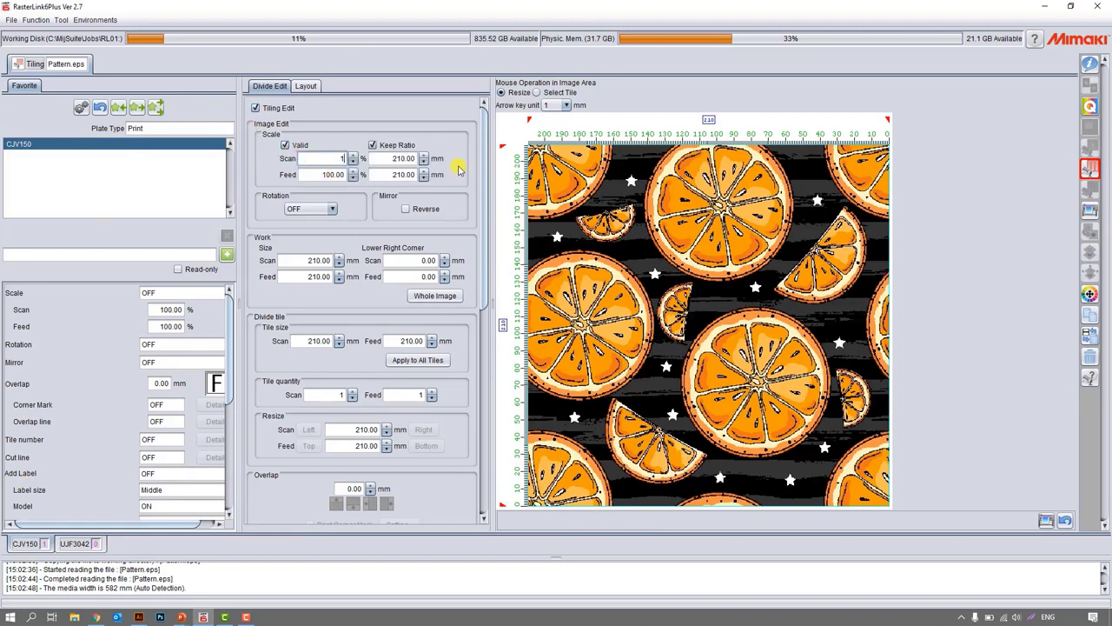
{"action": "type", "text": ",000"}
{"action": "key", "text": "Tab"}
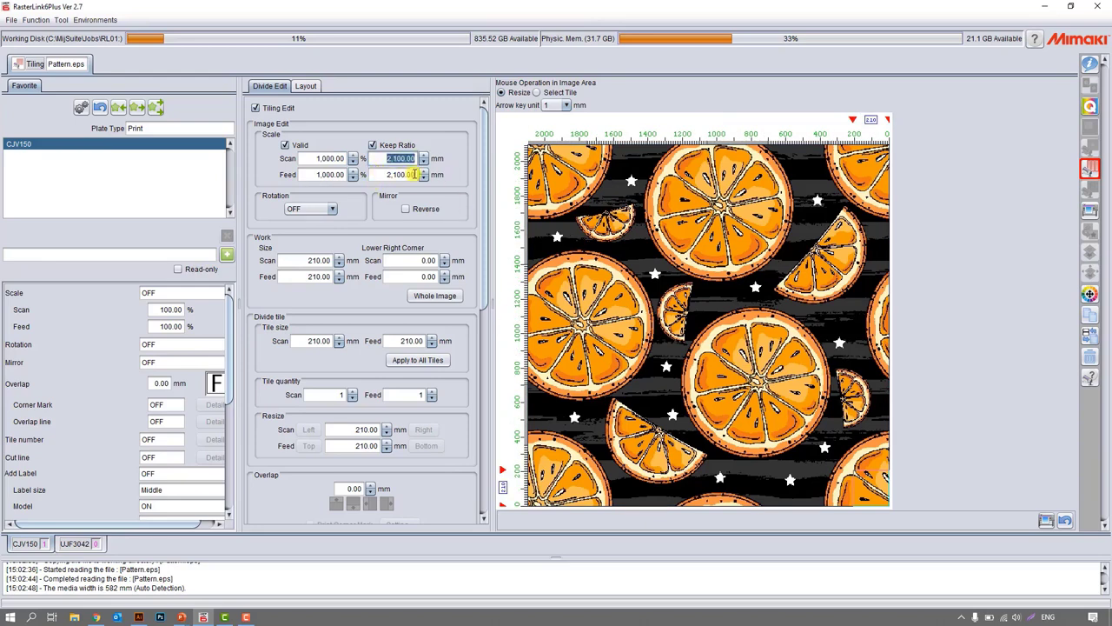
Rotate the image by 90 degrees and set Rotation back to OFF.
{"action": "left_click", "coordinate": [330, 212]}
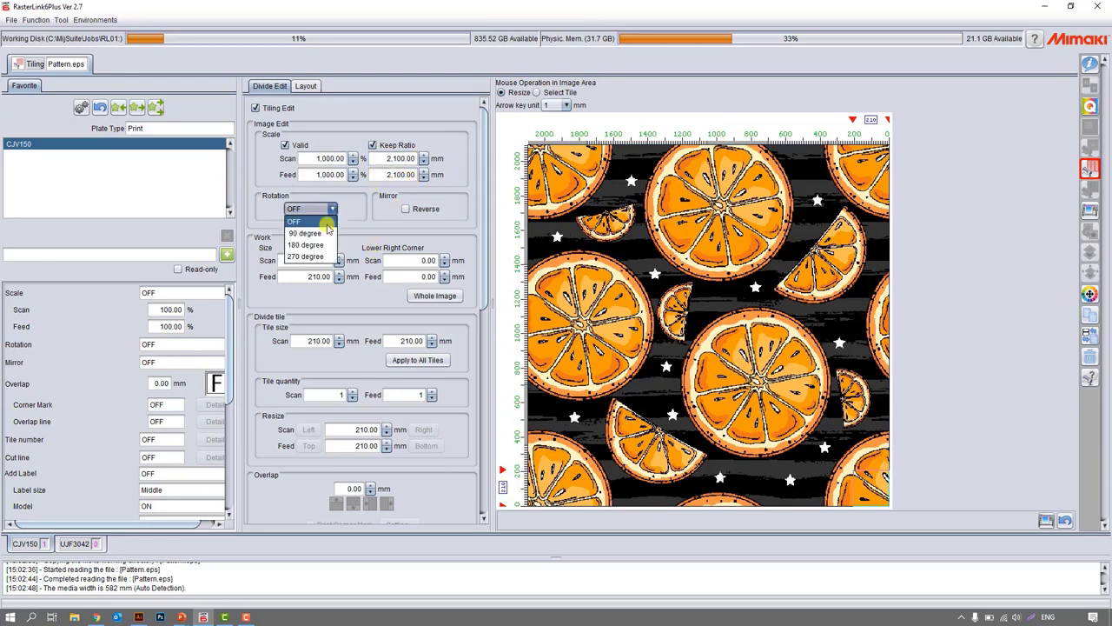
{"action": "left_click", "coordinate": [318, 231]}
{"action": "left_click", "coordinate": [322, 211]}
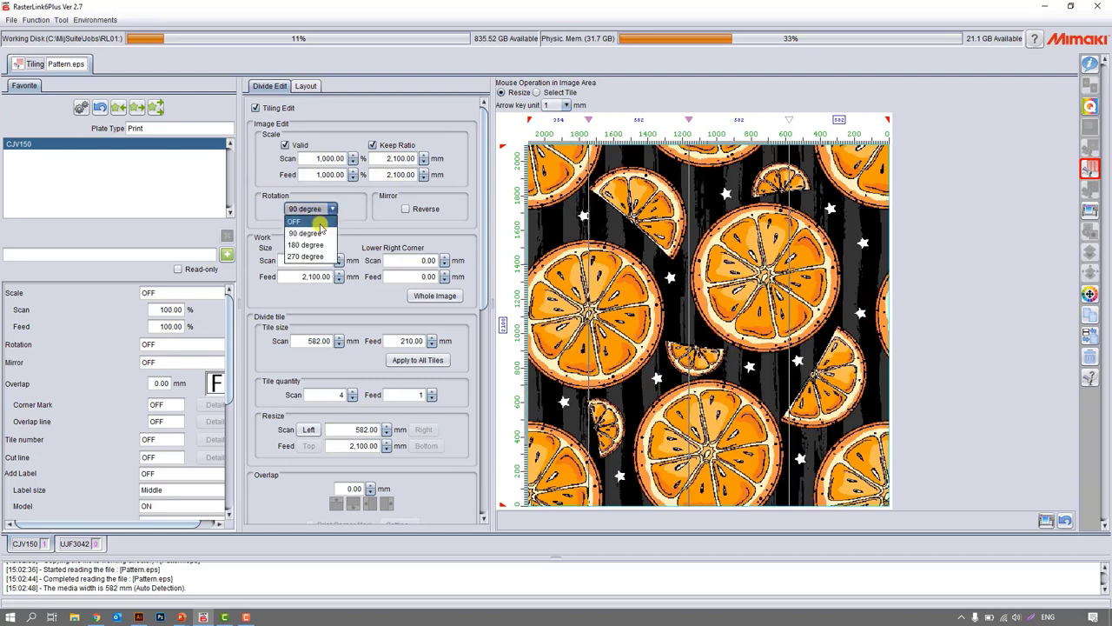
{"action": "left_click", "coordinate": [320, 223]}
Try mirroring the image with Reverse and switch the mirroring back off.
{"action": "left_click", "coordinate": [407, 211]}
{"action": "left_click", "coordinate": [408, 212]}
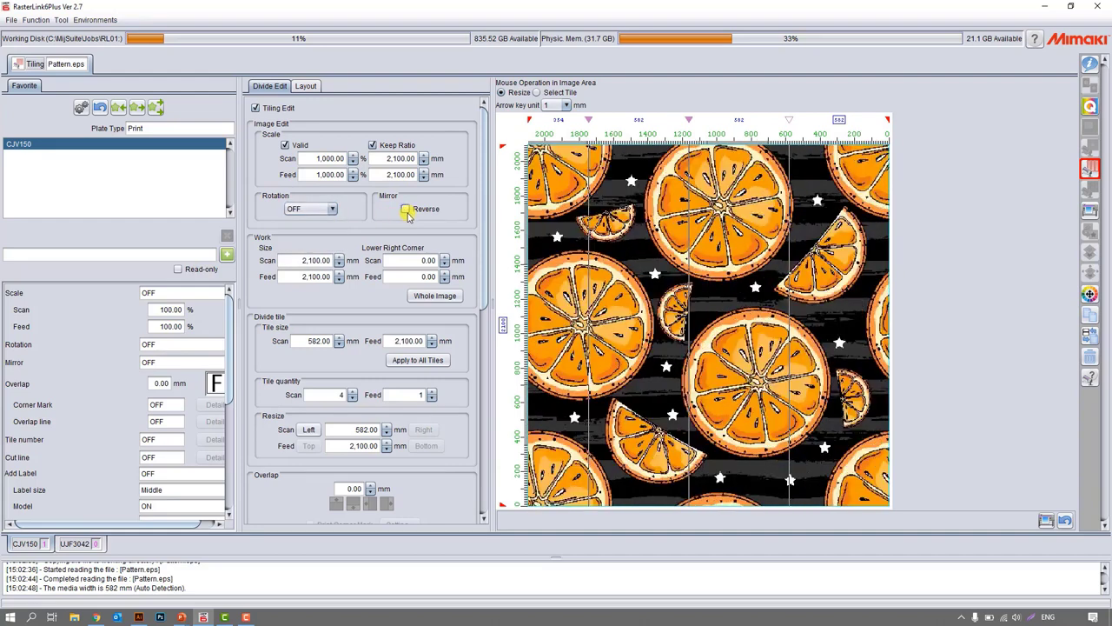
{"action": "left_click", "coordinate": [406, 211]}
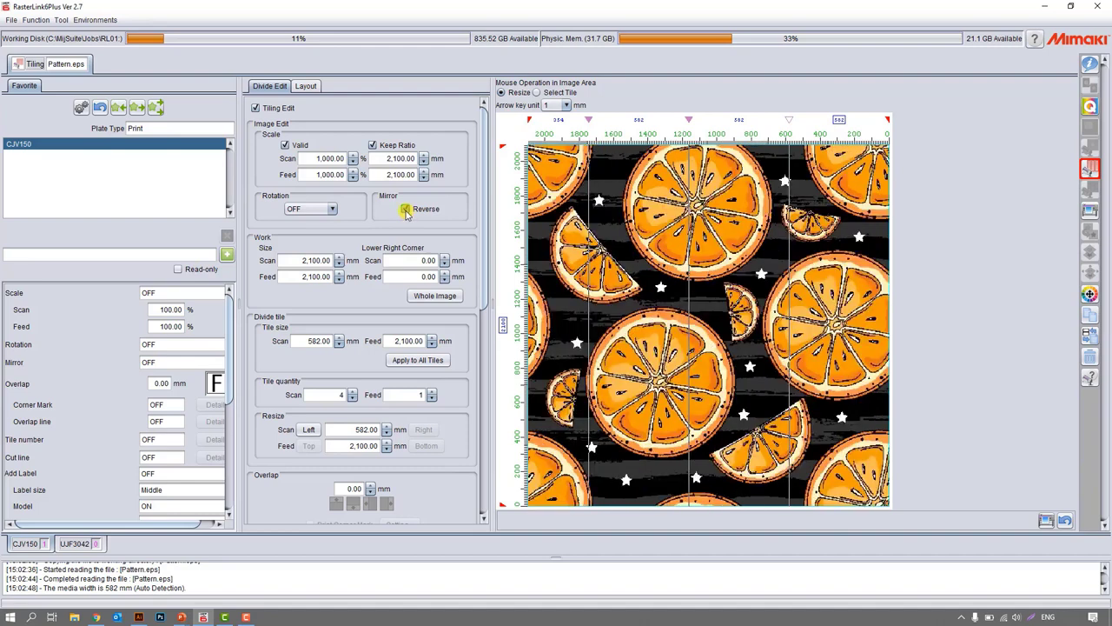
{"action": "left_click", "coordinate": [407, 211]}
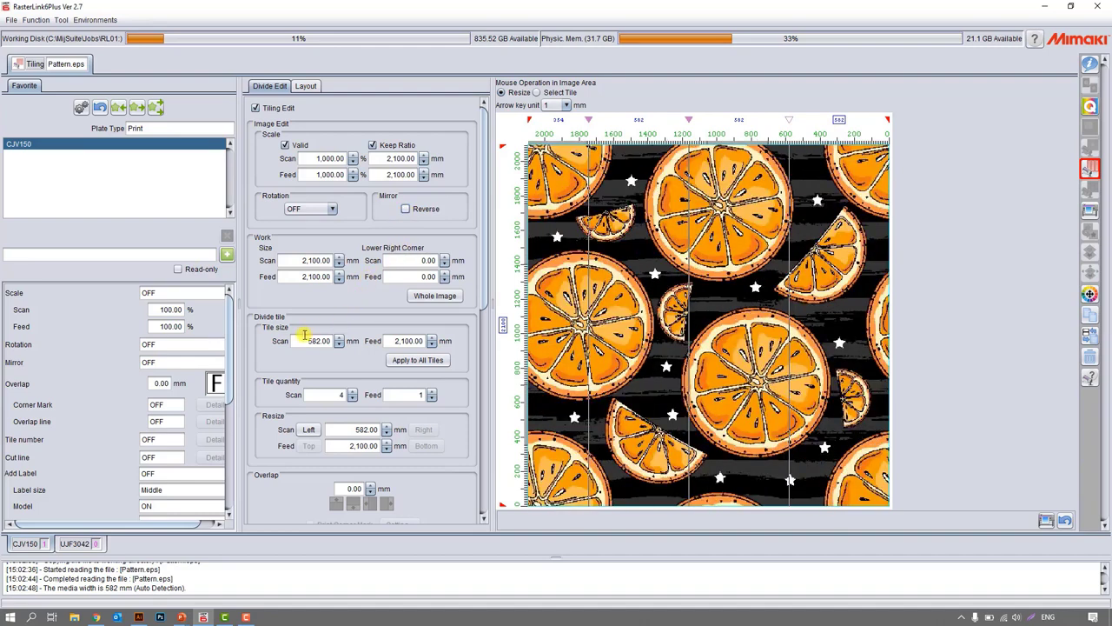
Set the tile size in the scan direction to 500 mm and apply it to all tiles.
{"action": "left_click_drag", "start_coordinate": [301, 339], "coordinate": [341, 346]}
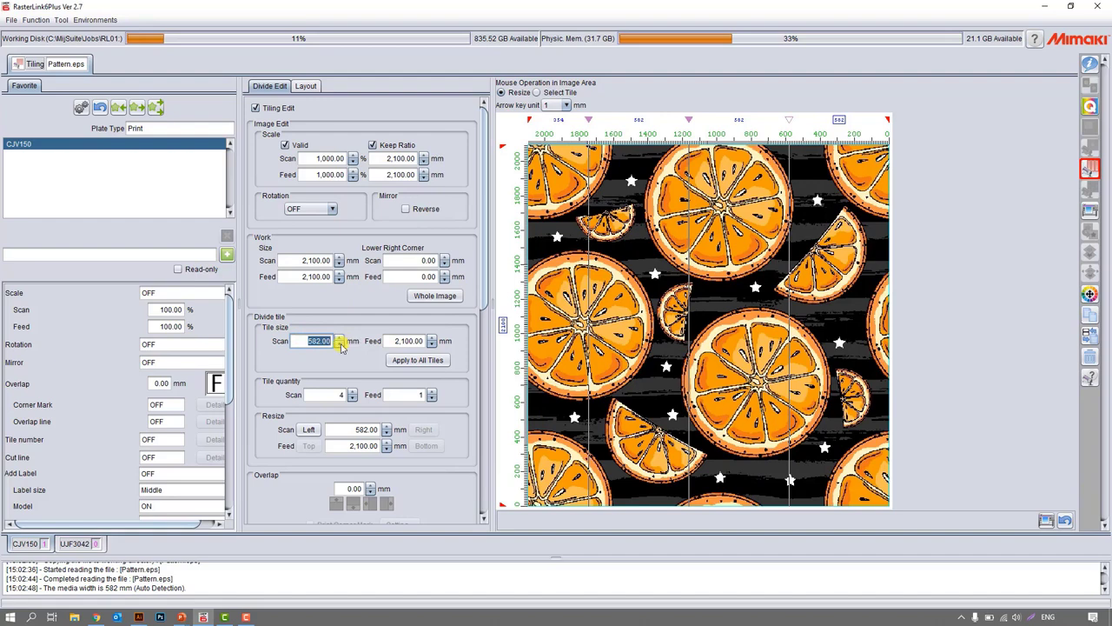
{"action": "type", "text": "500"}
{"action": "key", "text": "Tab"}
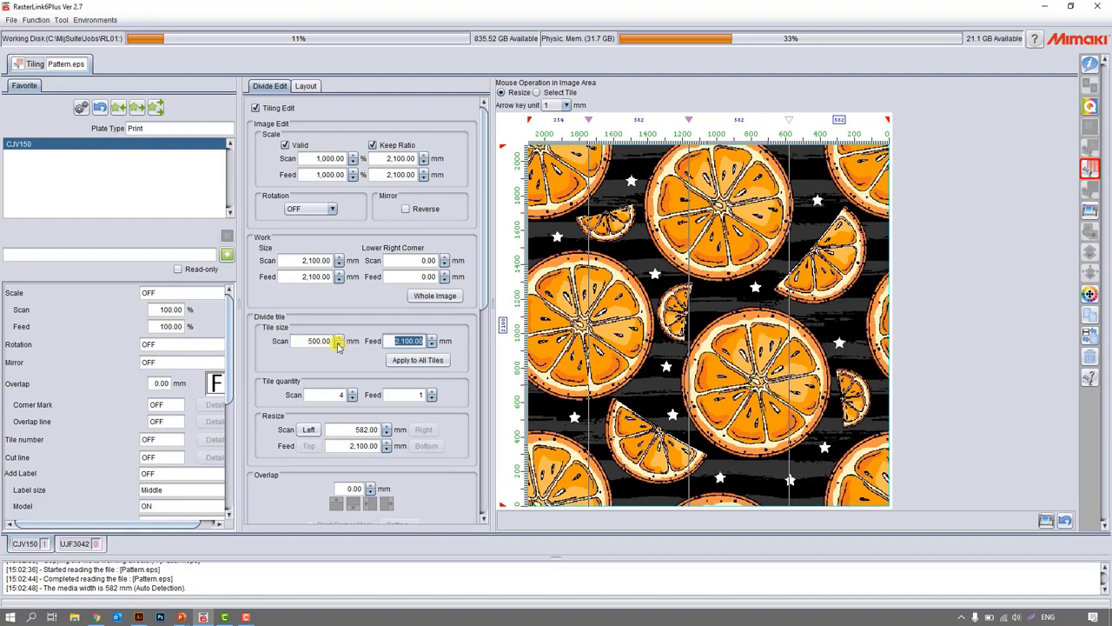
{"action": "left_click", "coordinate": [409, 359]}
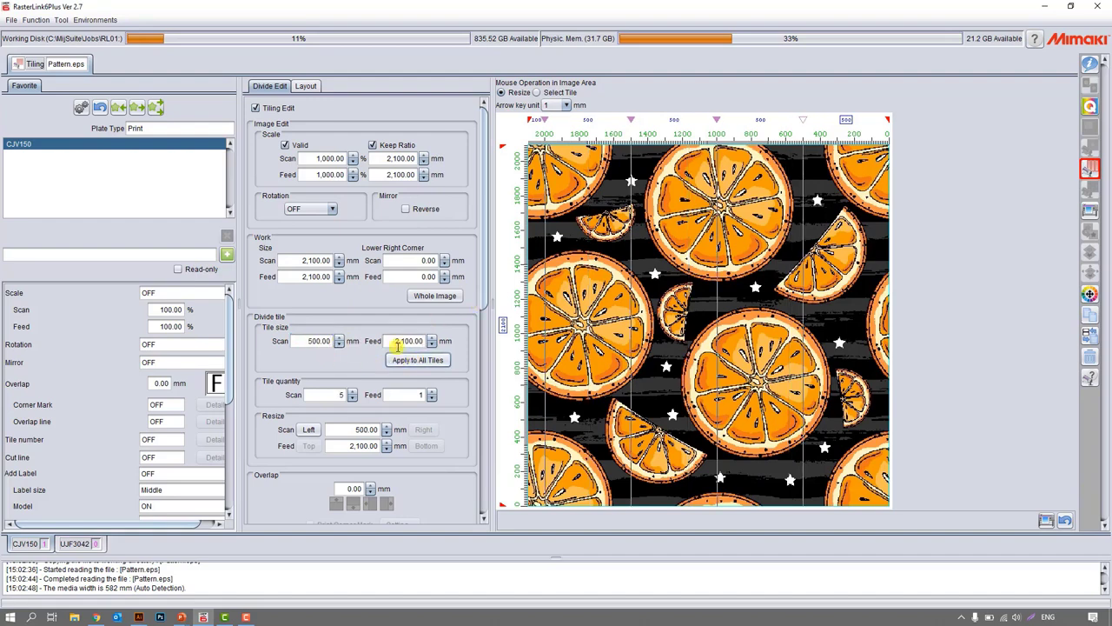
Resize the middle tile to 400 mm in the scan direction and move the selection back toward the first tile.
{"action": "left_click", "coordinate": [315, 428]}
{"action": "left_click", "coordinate": [417, 432]}
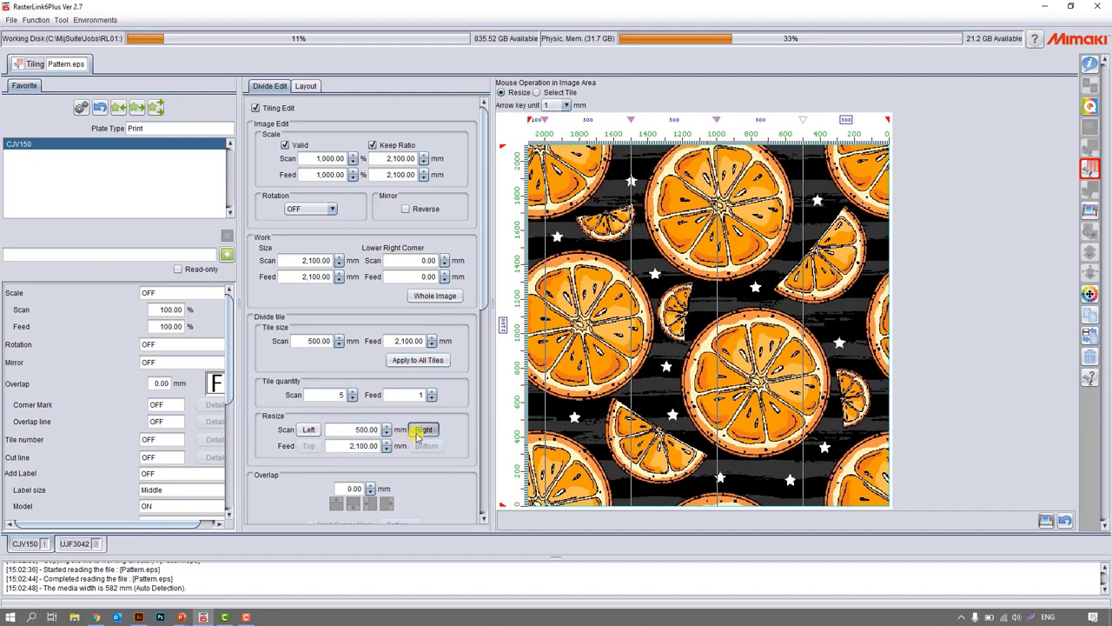
{"action": "left_click", "coordinate": [311, 431]}
{"action": "left_click", "coordinate": [309, 432]}
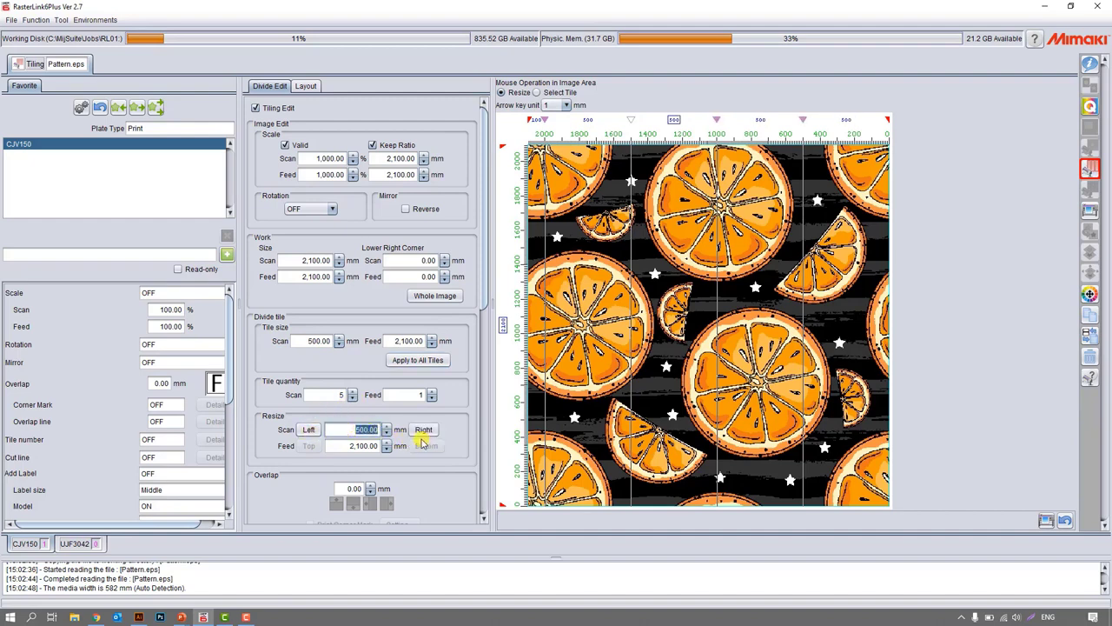
{"action": "type", "text": "400"}
{"action": "key", "text": "Return"}
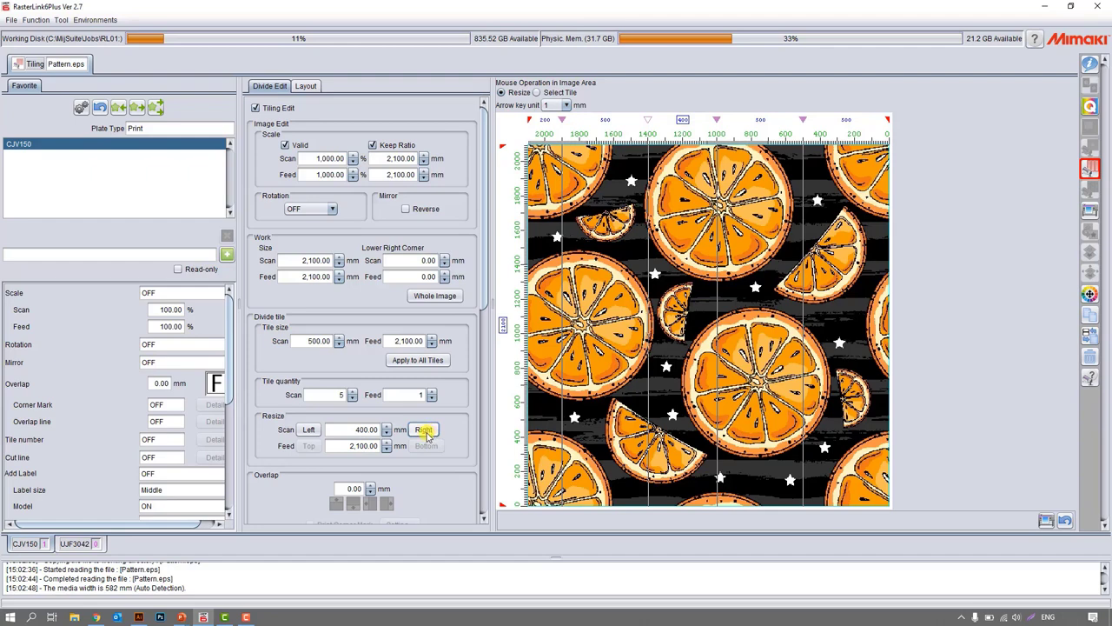
{"action": "left_click", "coordinate": [424, 430]}
Set the tile overlap to 10 mm and place it on the left side of the tiles.
{"action": "scroll", "coordinate": [393, 439], "scroll_direction": "down", "scroll_amount": 3}
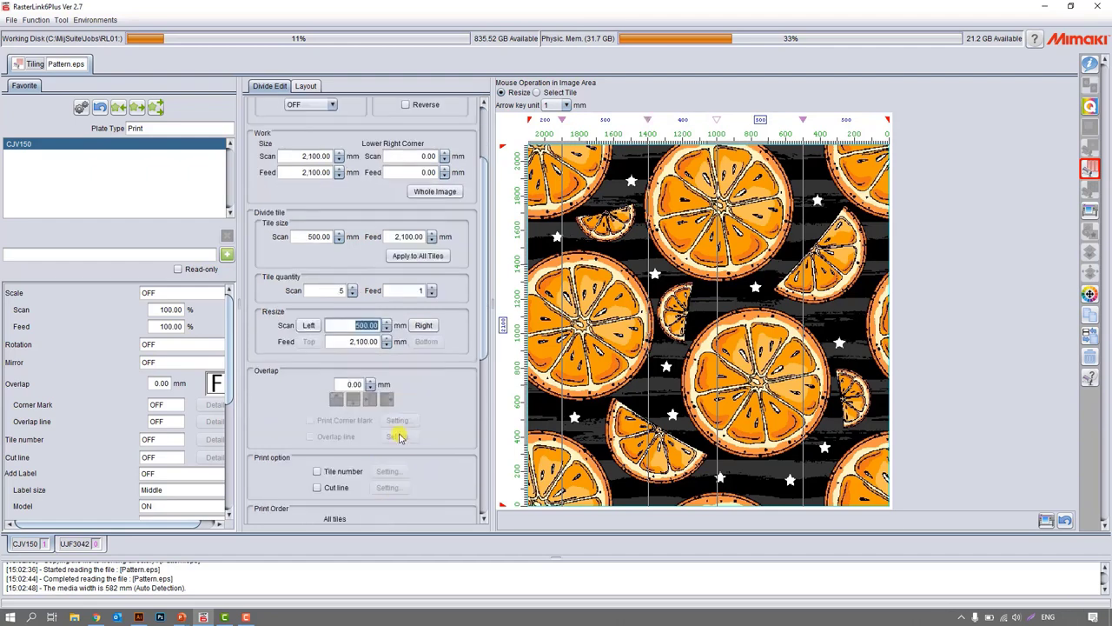
{"action": "left_click", "coordinate": [373, 381]}
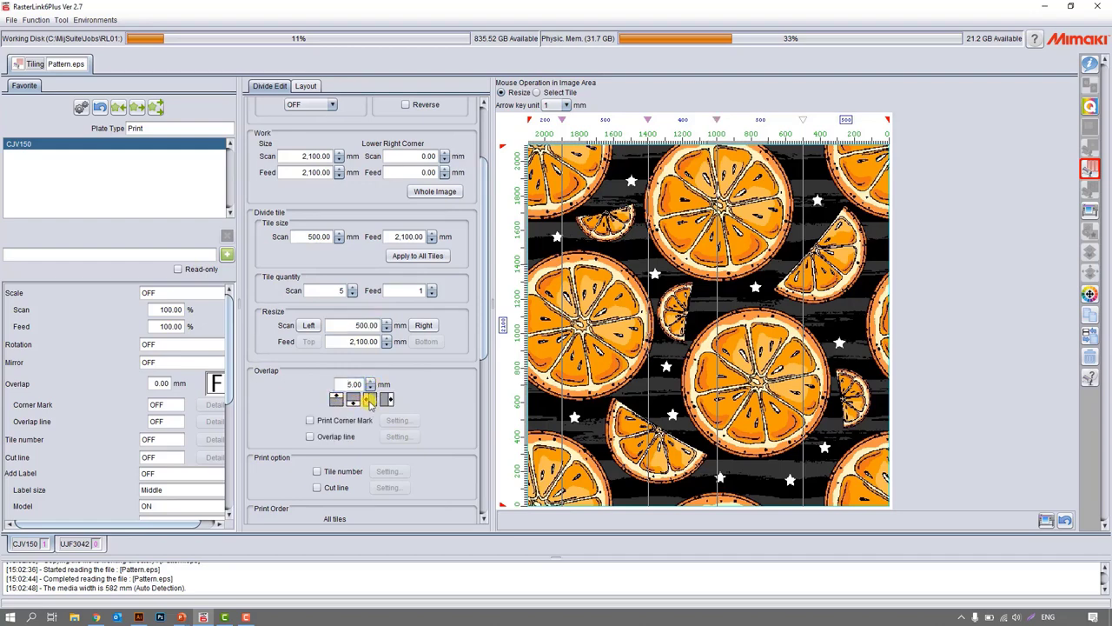
{"action": "left_click", "coordinate": [369, 401]}
{"action": "left_click", "coordinate": [371, 381]}
Try the Print Corner Mark and Overlap line options one after the other, switching each off again.
{"action": "left_click", "coordinate": [351, 423]}
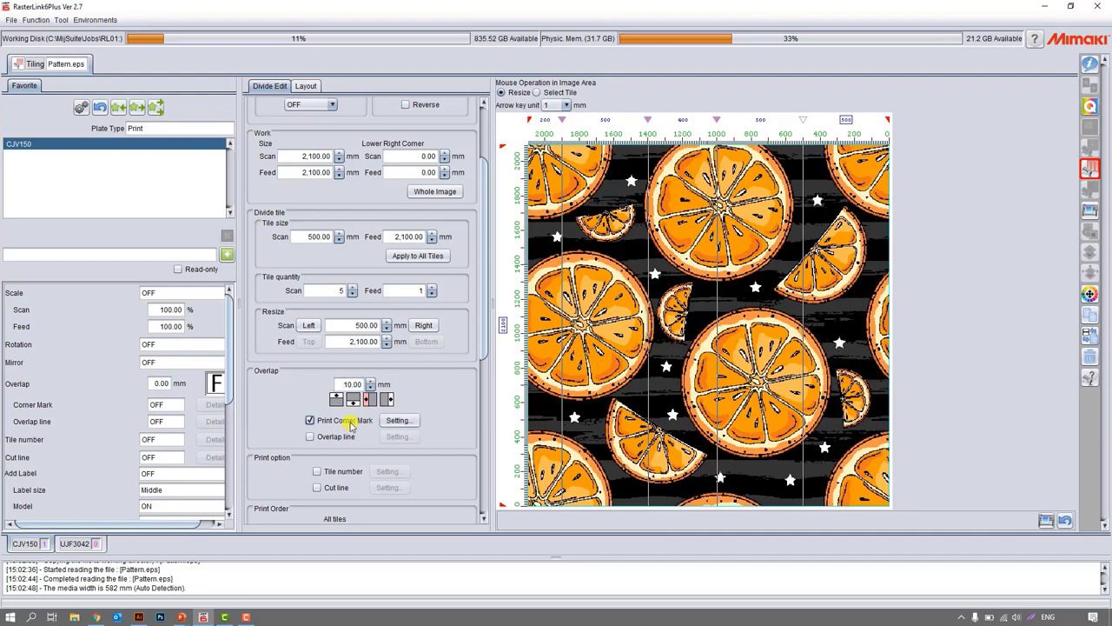
{"action": "left_click", "coordinate": [351, 423]}
{"action": "left_click", "coordinate": [343, 439]}
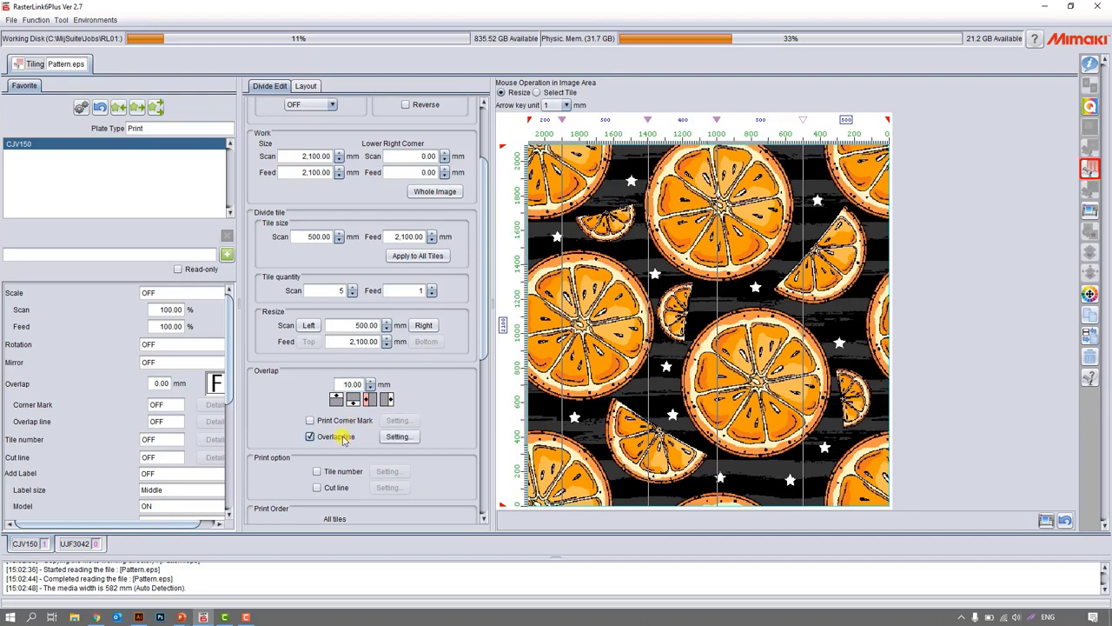
{"action": "left_click", "coordinate": [344, 439]}
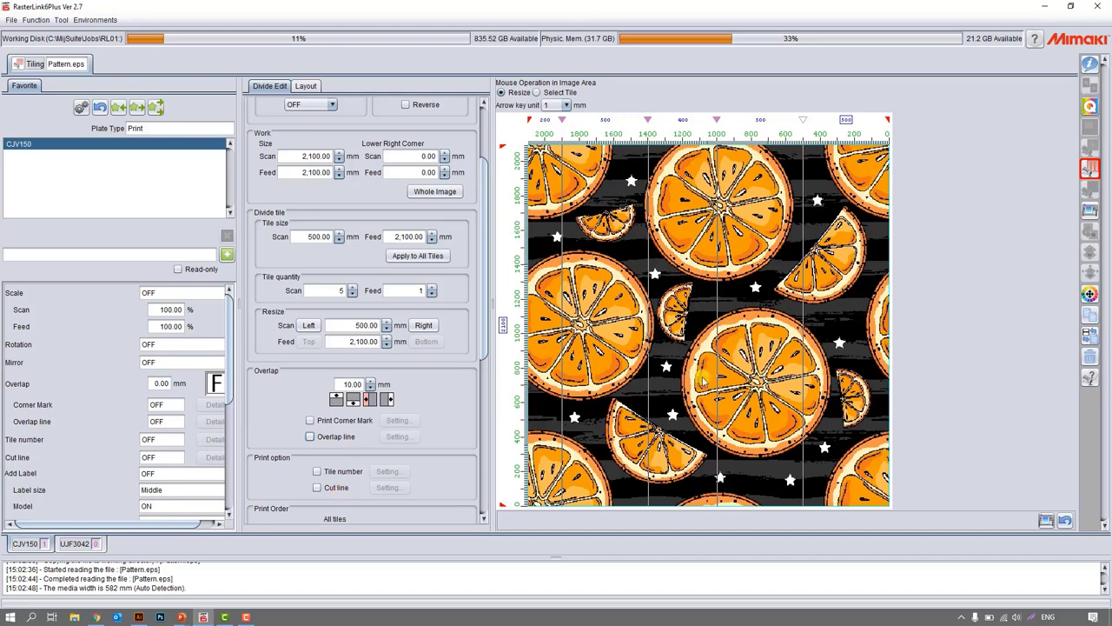
Enable the Tile number and Cut line print options.
{"action": "left_click", "coordinate": [339, 473]}
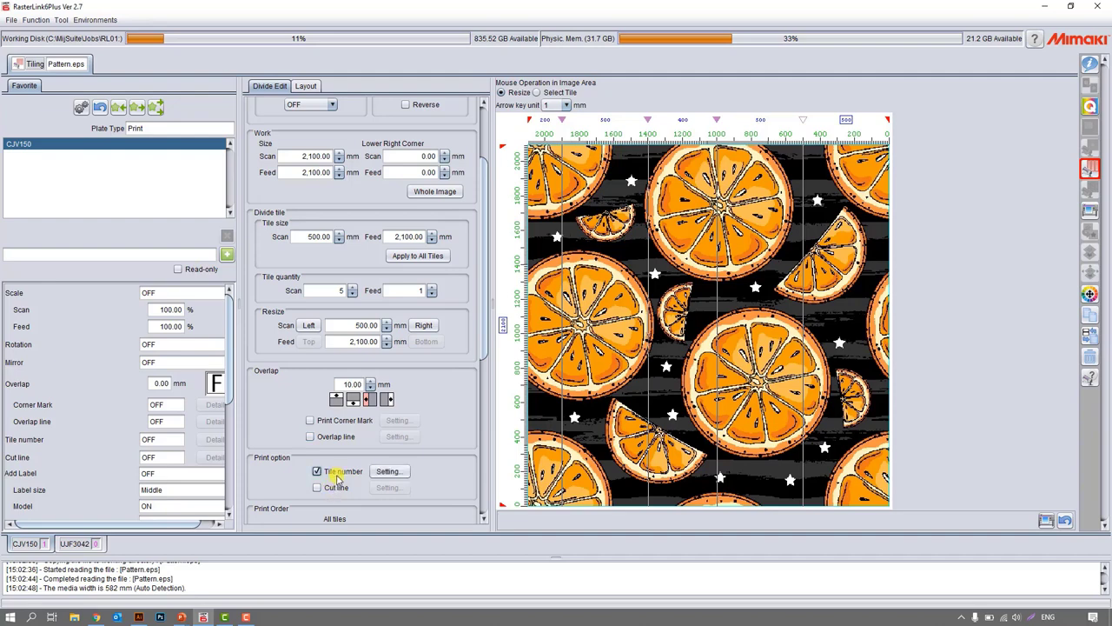
{"action": "left_click", "coordinate": [337, 487]}
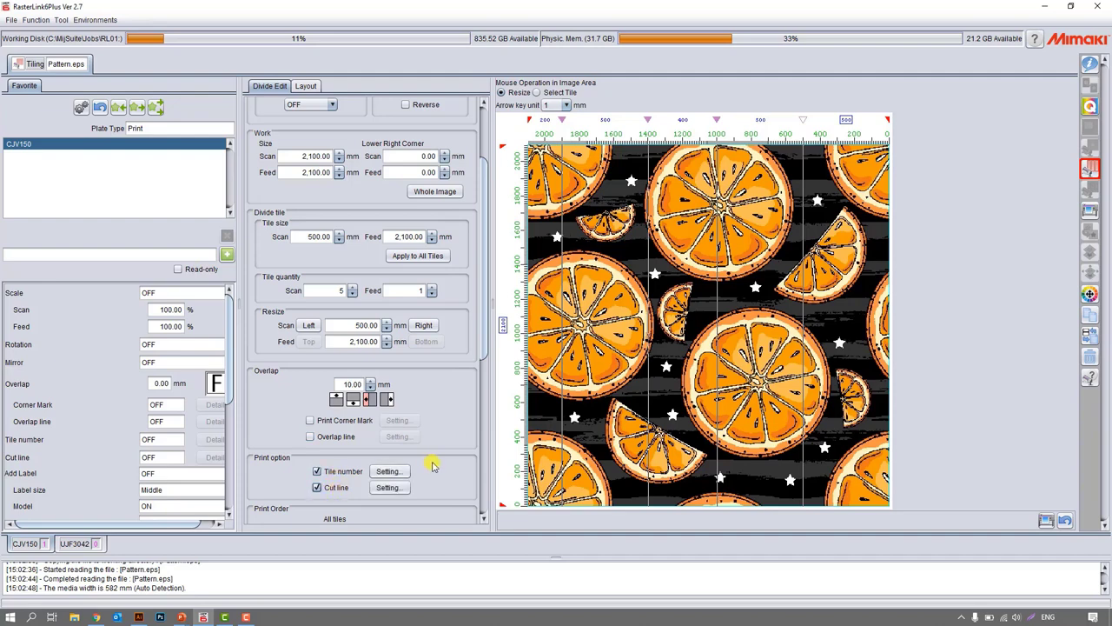
Try the second and third All tiles print order patterns.
{"action": "scroll", "coordinate": [434, 466], "scroll_direction": "down", "scroll_amount": 2}
{"action": "scroll", "coordinate": [430, 462], "scroll_direction": "down", "scroll_amount": 1}
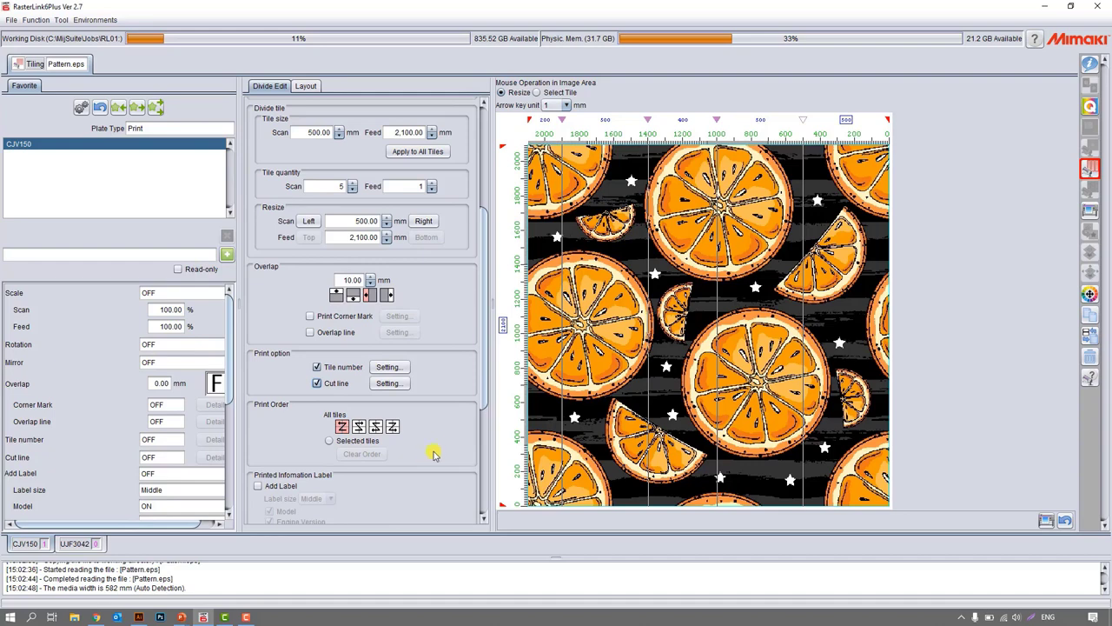
{"action": "left_click", "coordinate": [357, 427]}
{"action": "left_click", "coordinate": [377, 428]}
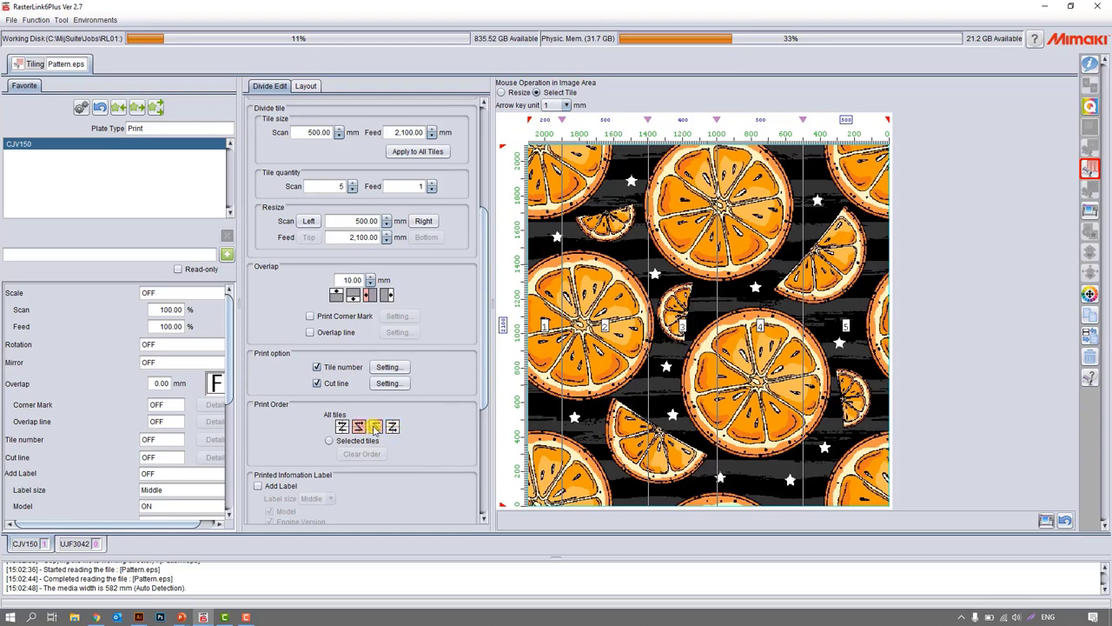
Build a custom print order with Selected tiles, starting from the middle tile, and clear that order again.
{"action": "left_click", "coordinate": [330, 441]}
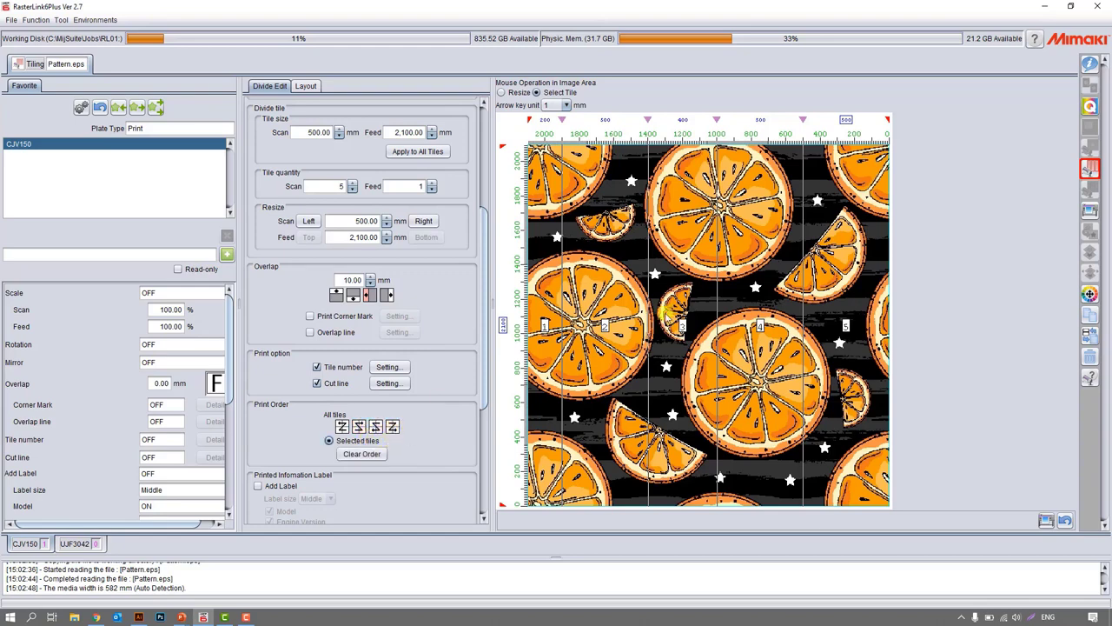
{"action": "left_click", "coordinate": [362, 454]}
{"action": "left_click", "coordinate": [686, 328]}
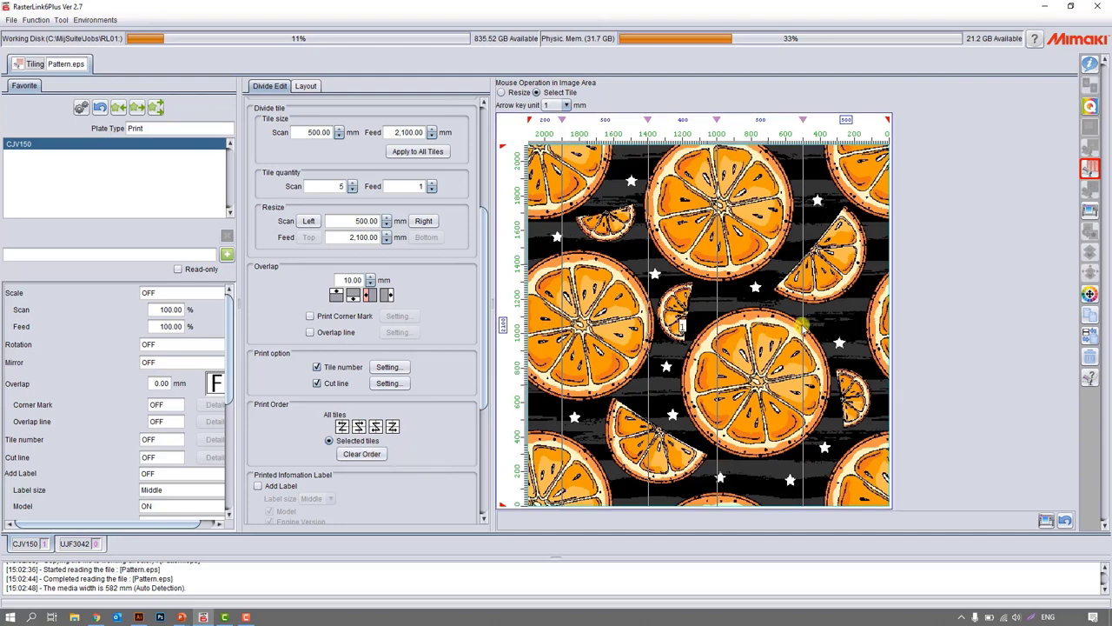
{"action": "left_click", "coordinate": [780, 329]}
{"action": "left_click", "coordinate": [628, 328]}
{"action": "left_click", "coordinate": [361, 458]}
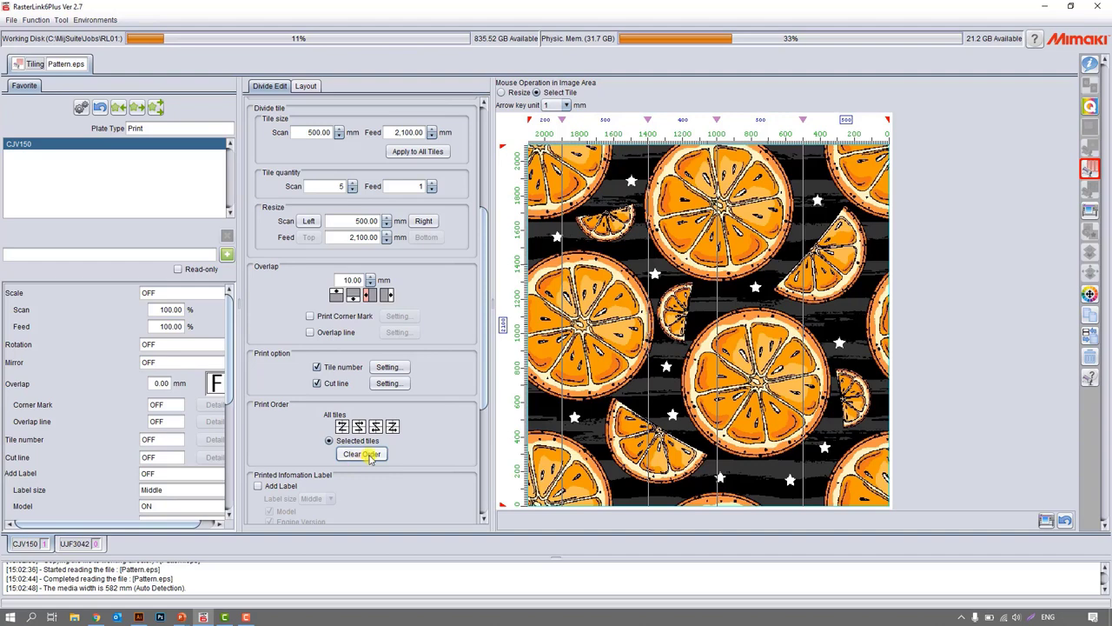
Check the empty tile layout and restore an All tiles print order that starts from the leftmost tile.
{"action": "scroll", "coordinate": [361, 455], "scroll_direction": "down", "scroll_amount": 2}
{"action": "left_click", "coordinate": [308, 86]}
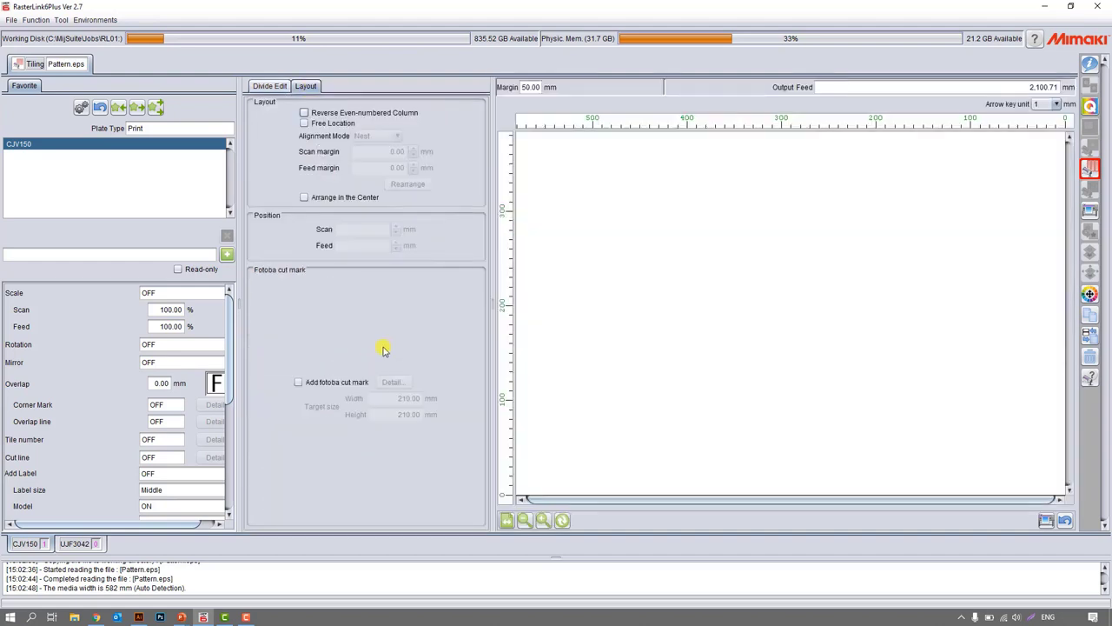
{"action": "left_click", "coordinate": [271, 87]}
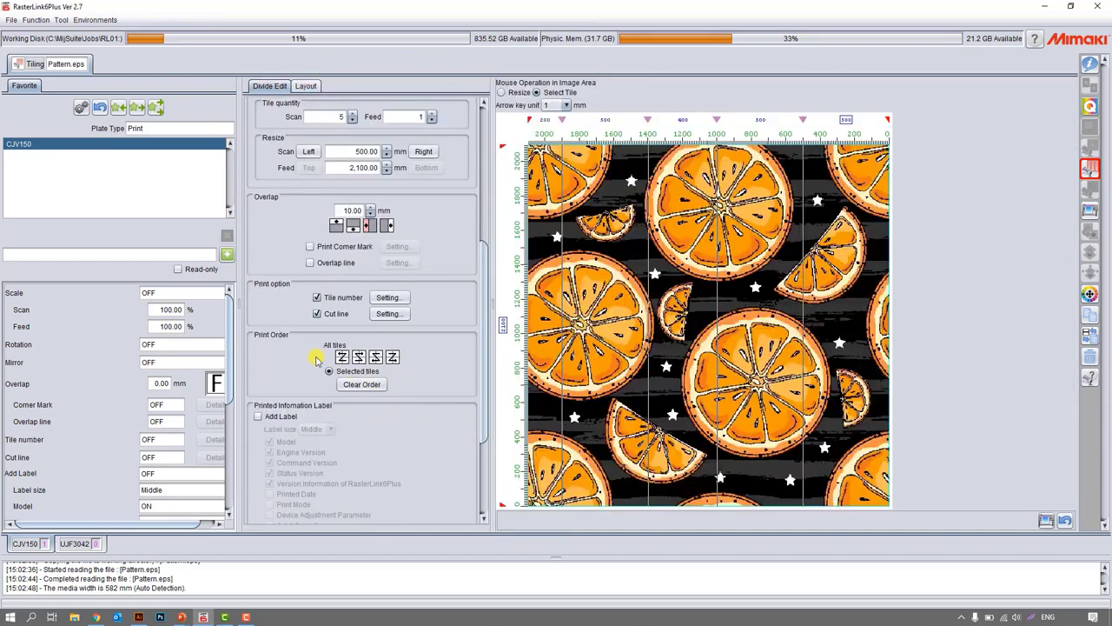
{"action": "left_click", "coordinate": [361, 385]}
Open the tile Layout and examine how the numbered tiles are arranged along the media.
{"action": "left_click", "coordinate": [307, 87]}
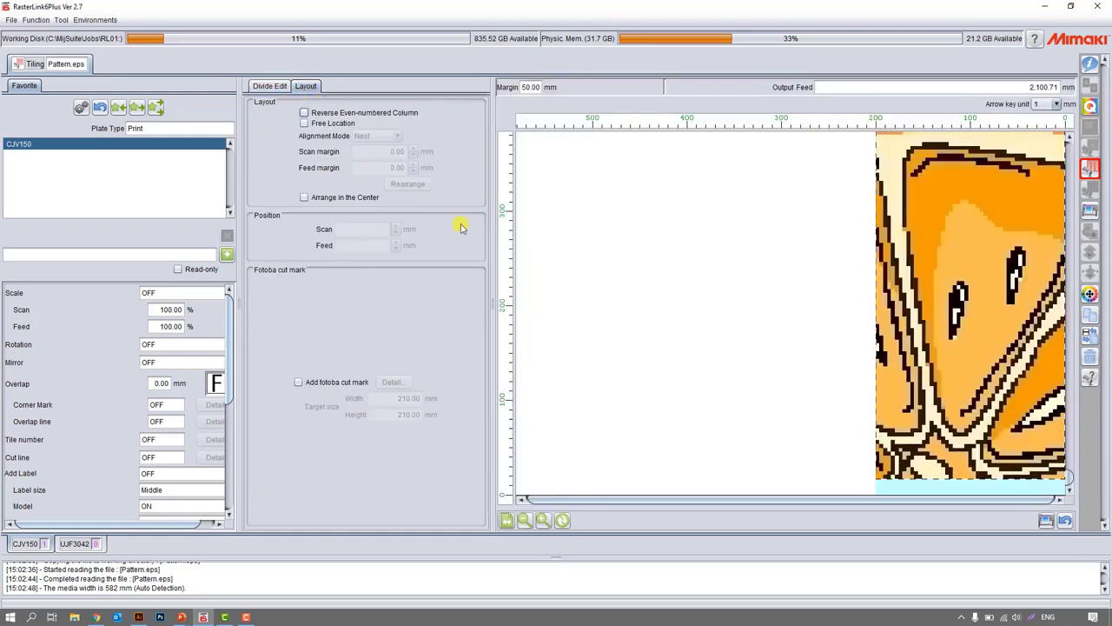
{"action": "left_click", "coordinate": [525, 520]}
{"action": "left_click", "coordinate": [525, 521]}
{"action": "left_click", "coordinate": [525, 522]}
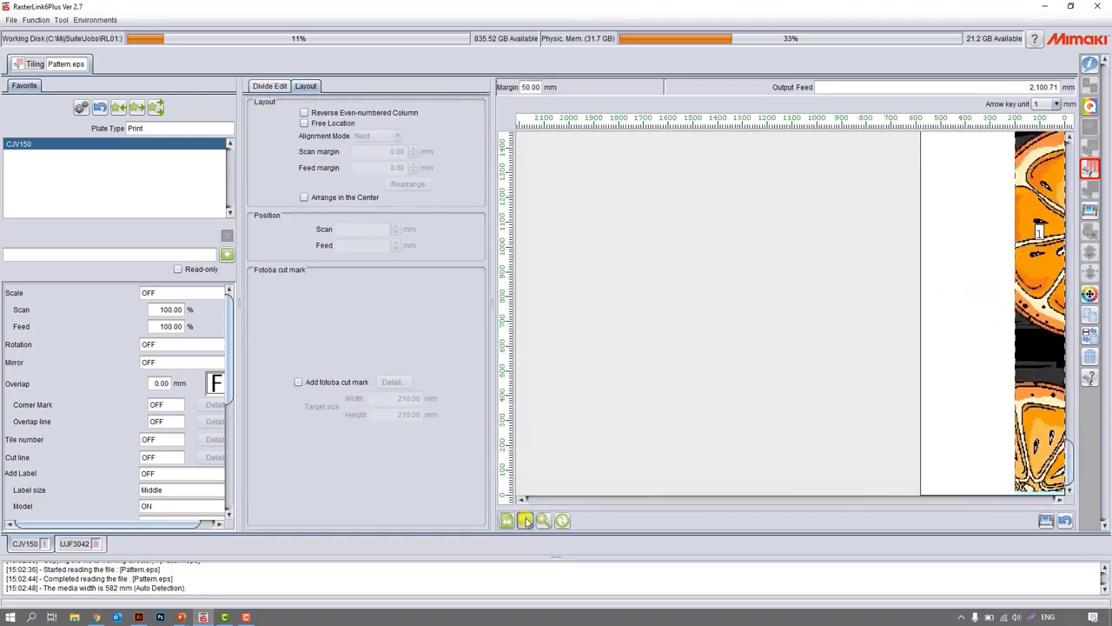
{"action": "left_click", "coordinate": [525, 521]}
{"action": "left_click", "coordinate": [525, 522]}
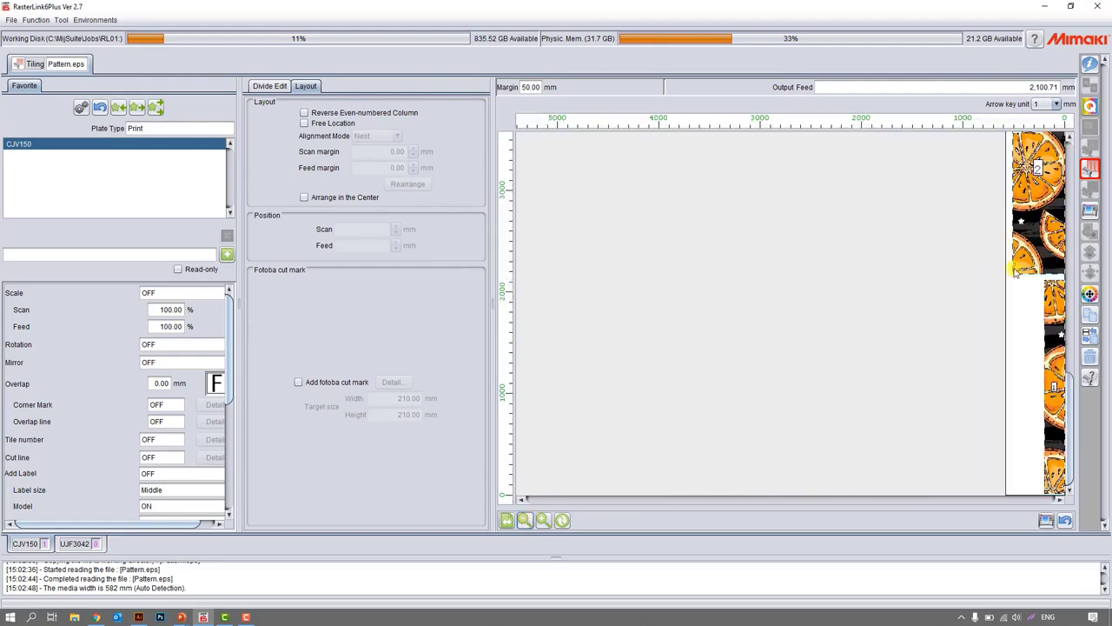
{"action": "scroll", "coordinate": [1015, 271], "scroll_direction": "up", "scroll_amount": 10}
{"action": "scroll", "coordinate": [1014, 270], "scroll_direction": "down", "scroll_amount": 10}
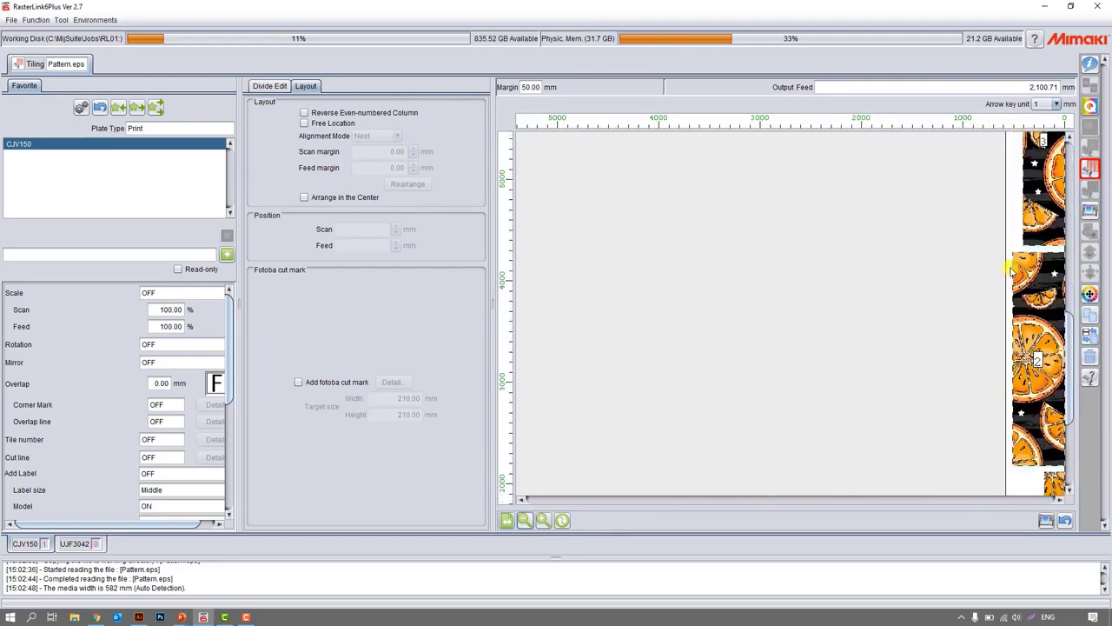
Enable Reverse Even-numbered Column and Free Location for the tile layout.
{"action": "left_click", "coordinate": [344, 116]}
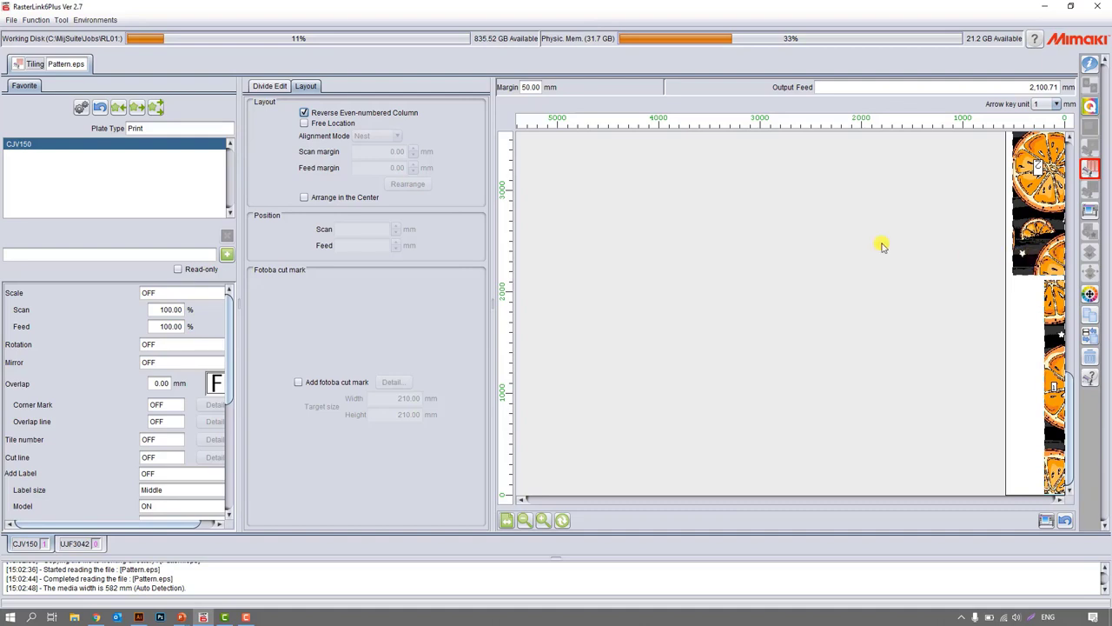
{"action": "left_click", "coordinate": [333, 123]}
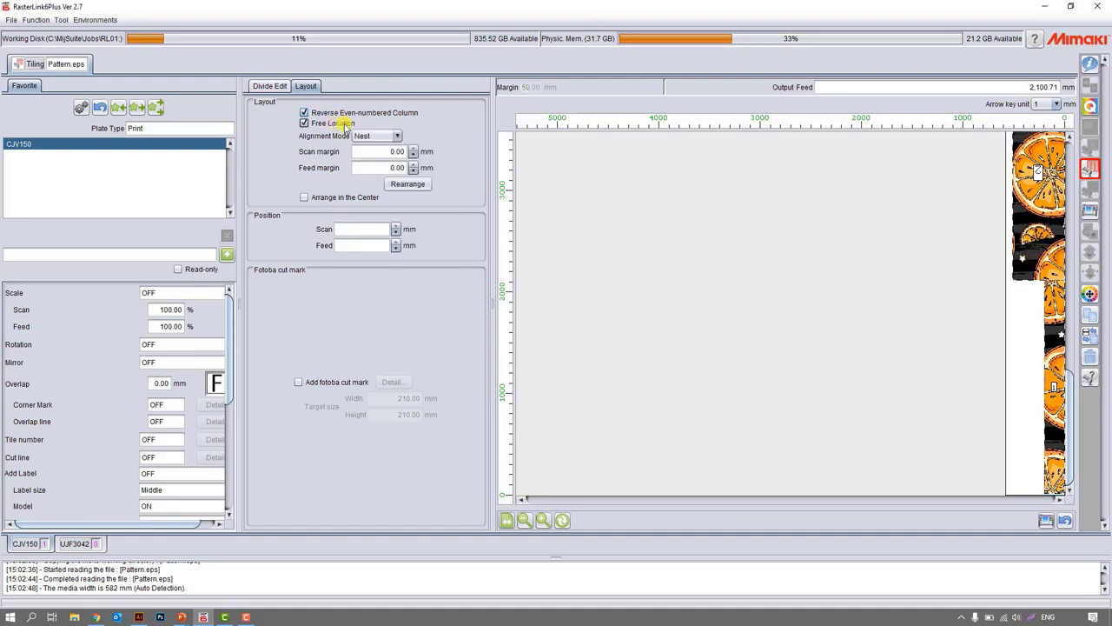
Move the first tile toward the middle of the media and rearrange the tiles in Nest alignment mode.
{"action": "mouse_move", "coordinate": [1055, 315]}
{"action": "left_mouse_down"}
{"action": "mouse_move", "coordinate": [1025, 314]}
{"action": "mouse_move", "coordinate": [1039, 314]}
{"action": "left_mouse_up"}
{"action": "left_click", "coordinate": [1050, 259]}
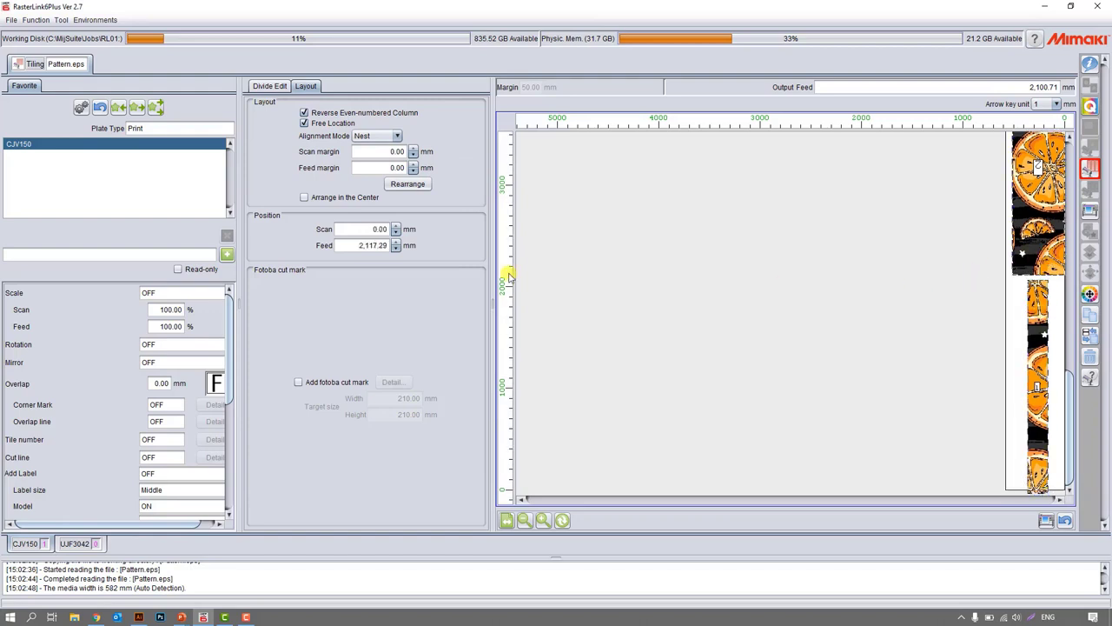
{"action": "left_click", "coordinate": [395, 184]}
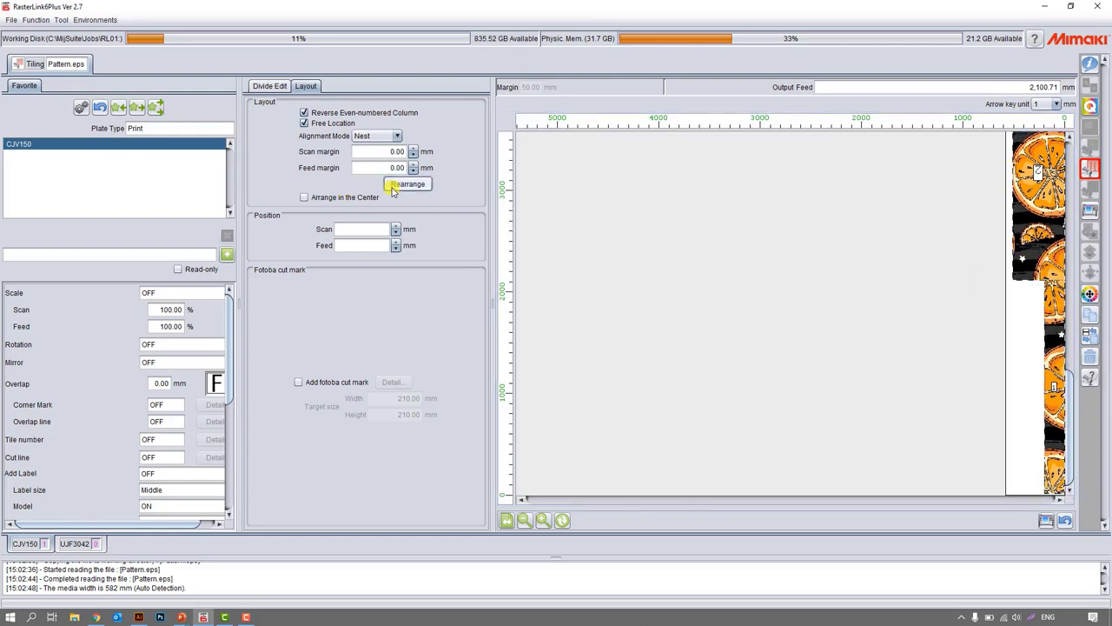
Try centring the tiles on the media and adding a Fotoba cut mark.
{"action": "left_click", "coordinate": [345, 199]}
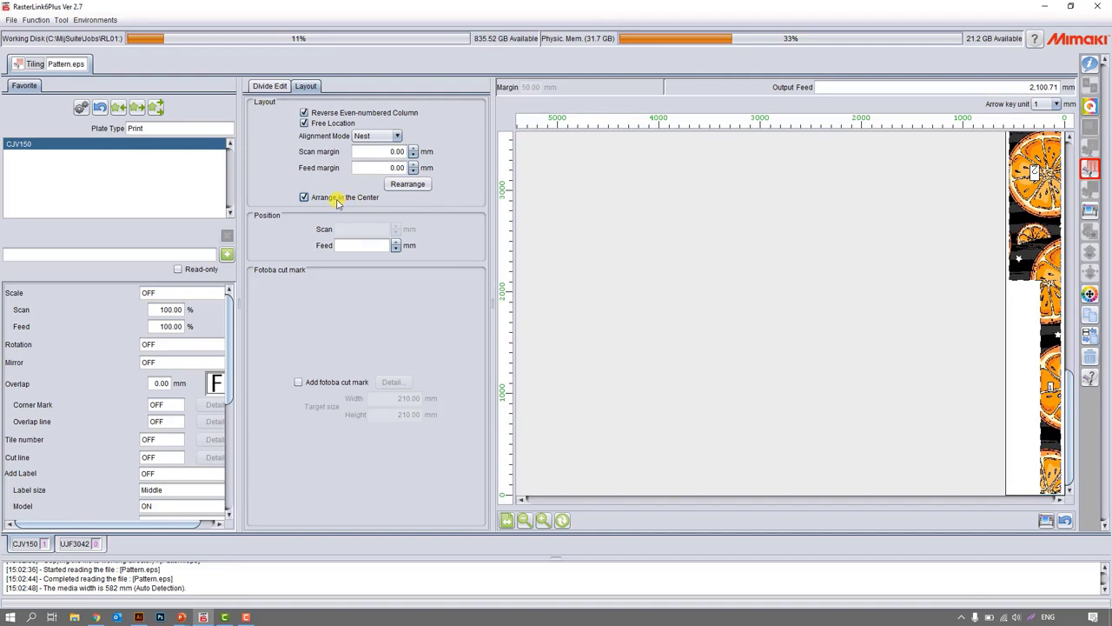
{"action": "left_click", "coordinate": [334, 390]}
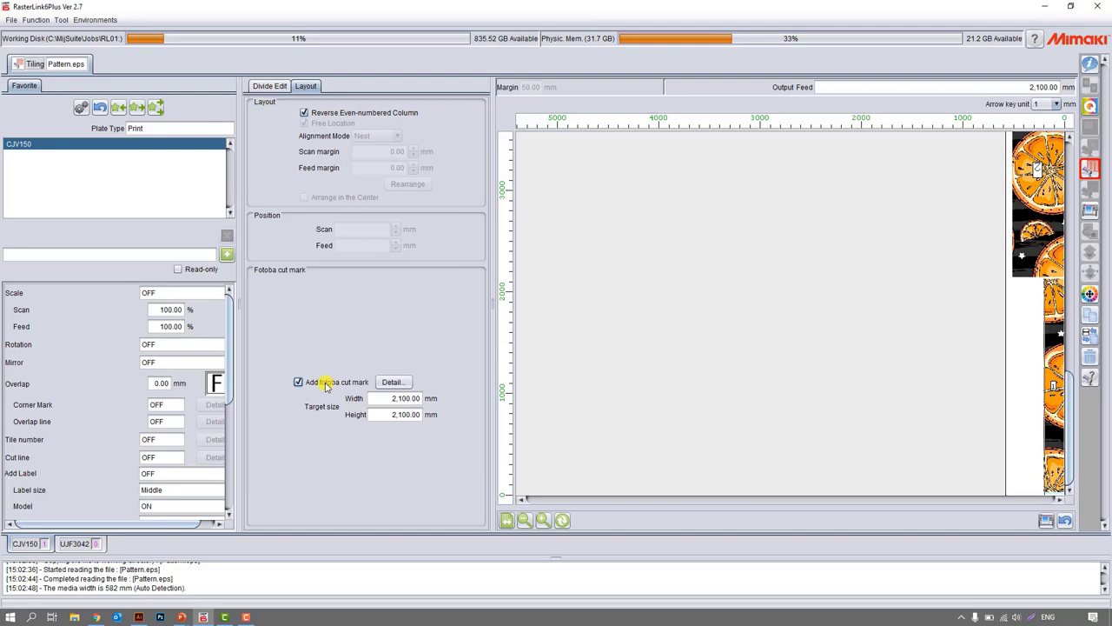
Turn off Tiling Edit for Pattern.eps and enable Step & Repeat Edit for the same job.
{"action": "left_click", "coordinate": [269, 86]}
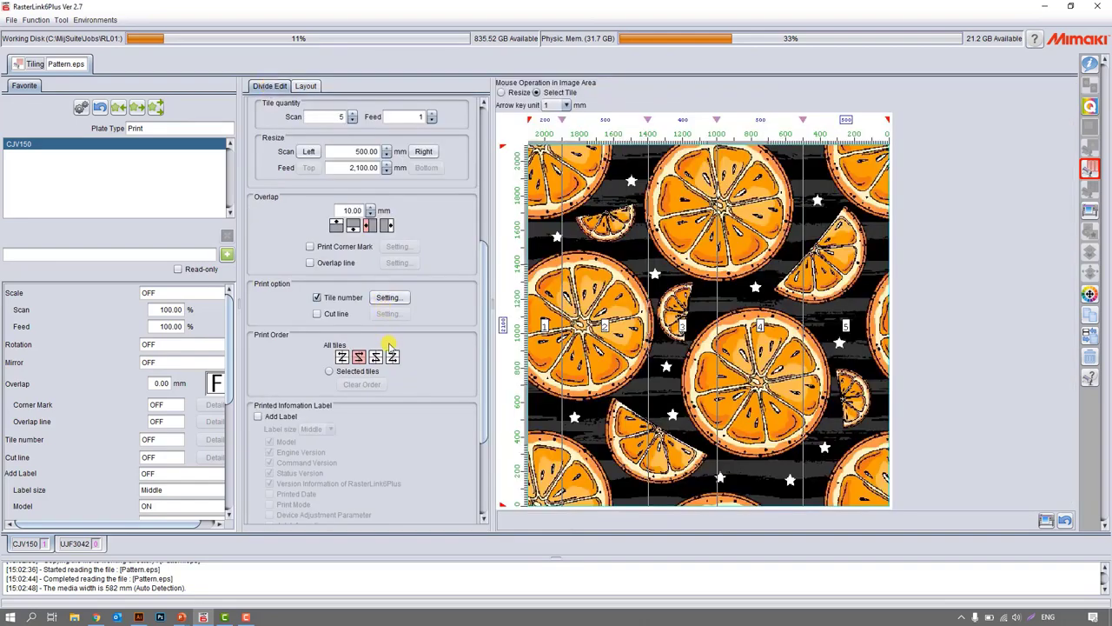
{"action": "left_click_drag", "start_coordinate": [482, 324], "coordinate": [484, 207]}
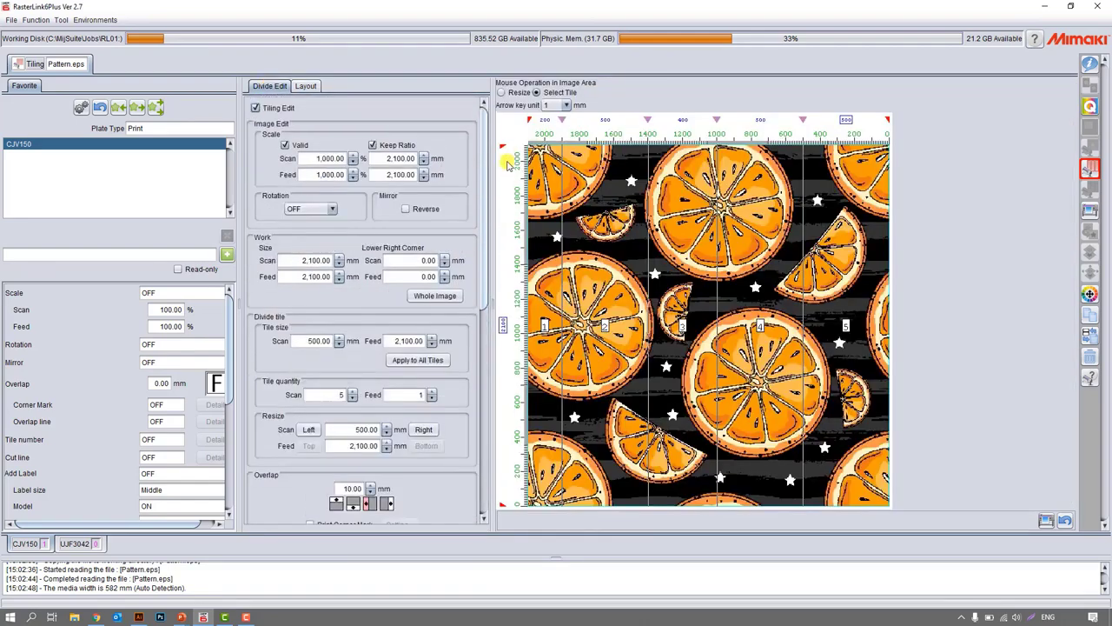
{"action": "left_click", "coordinate": [256, 107]}
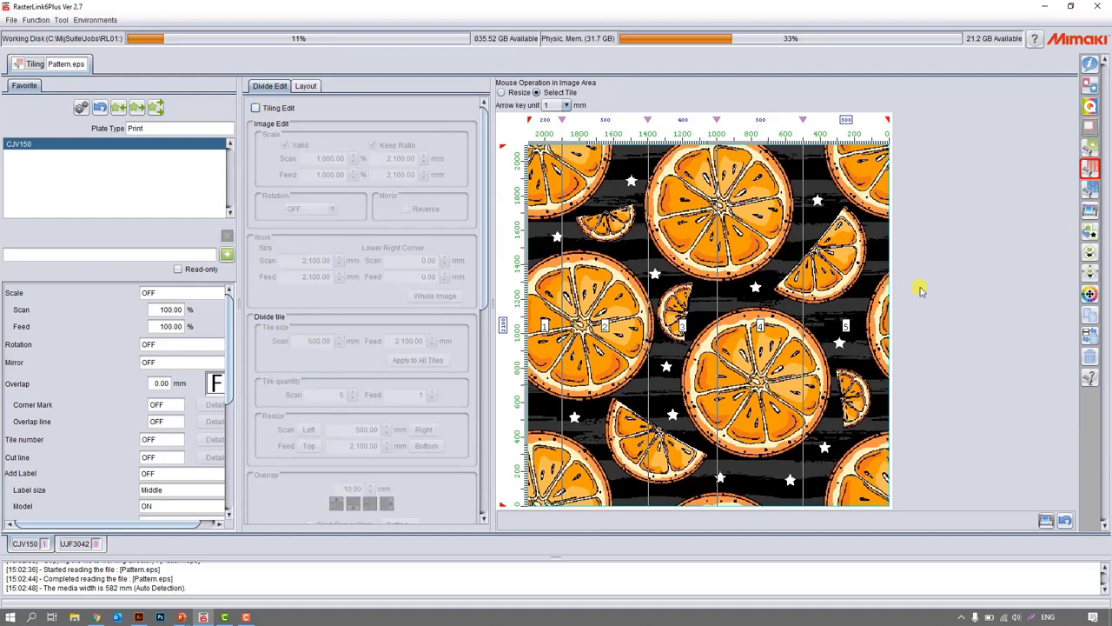
{"action": "left_click", "coordinate": [1090, 188]}
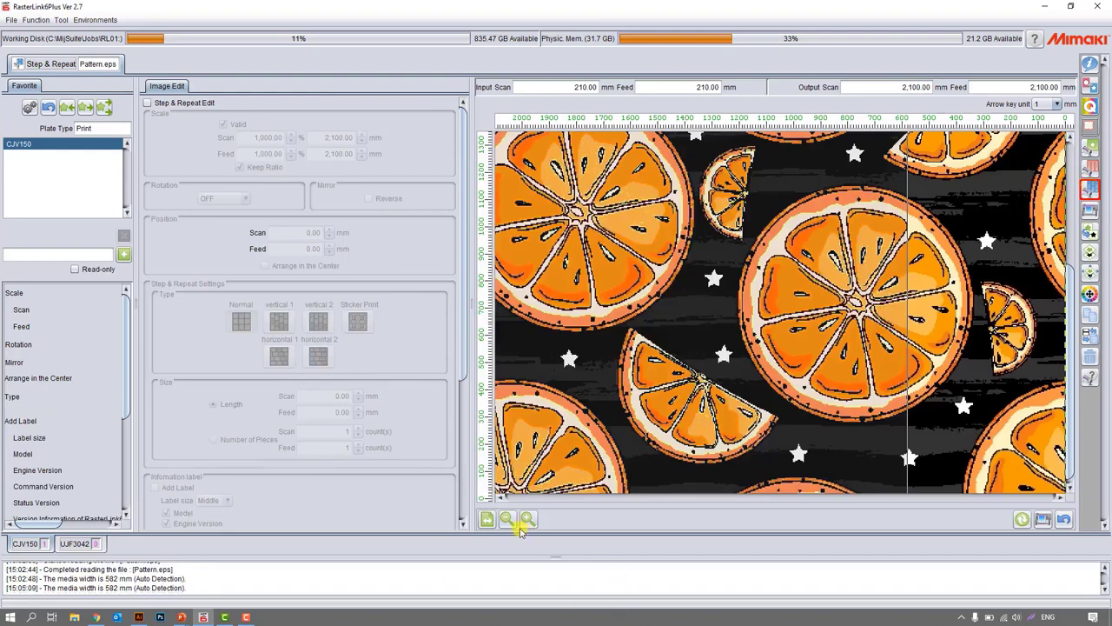
{"action": "left_click", "coordinate": [508, 519]}
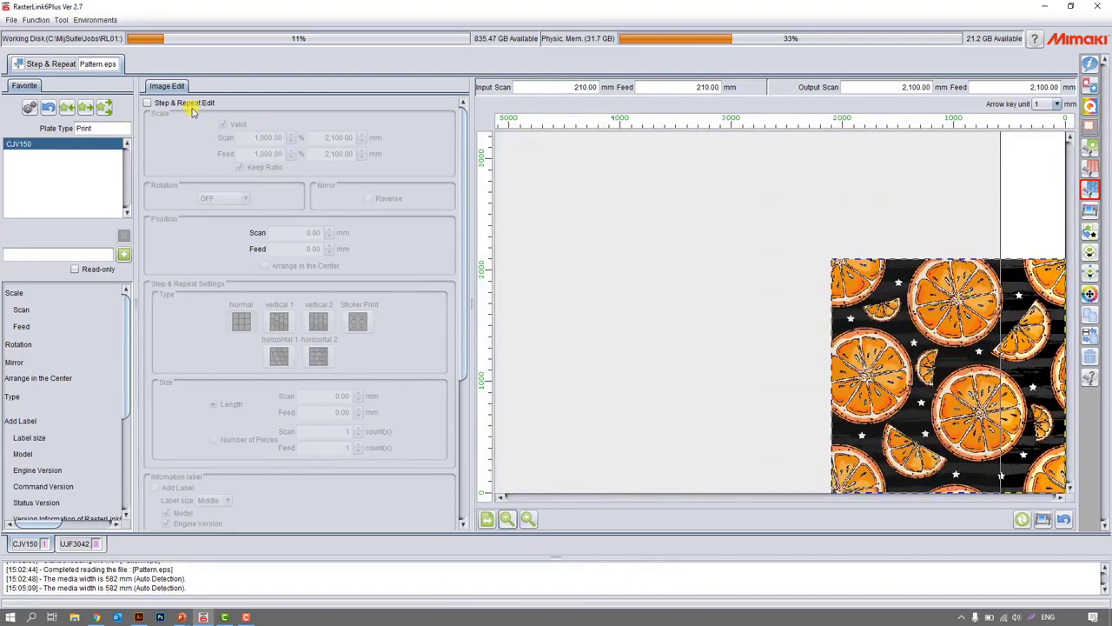
{"action": "left_click", "coordinate": [191, 104]}
Set the pattern's Step & Repeat scale to 100% in both directions.
{"action": "left_click", "coordinate": [268, 137]}
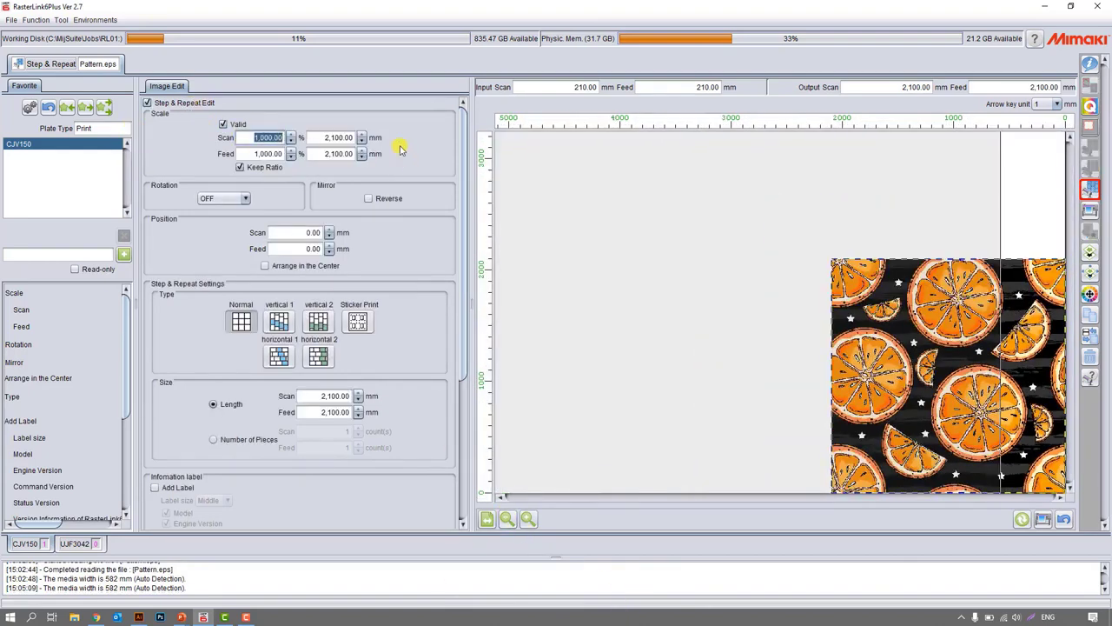
{"action": "type", "text": "100"}
{"action": "key", "text": "Return"}
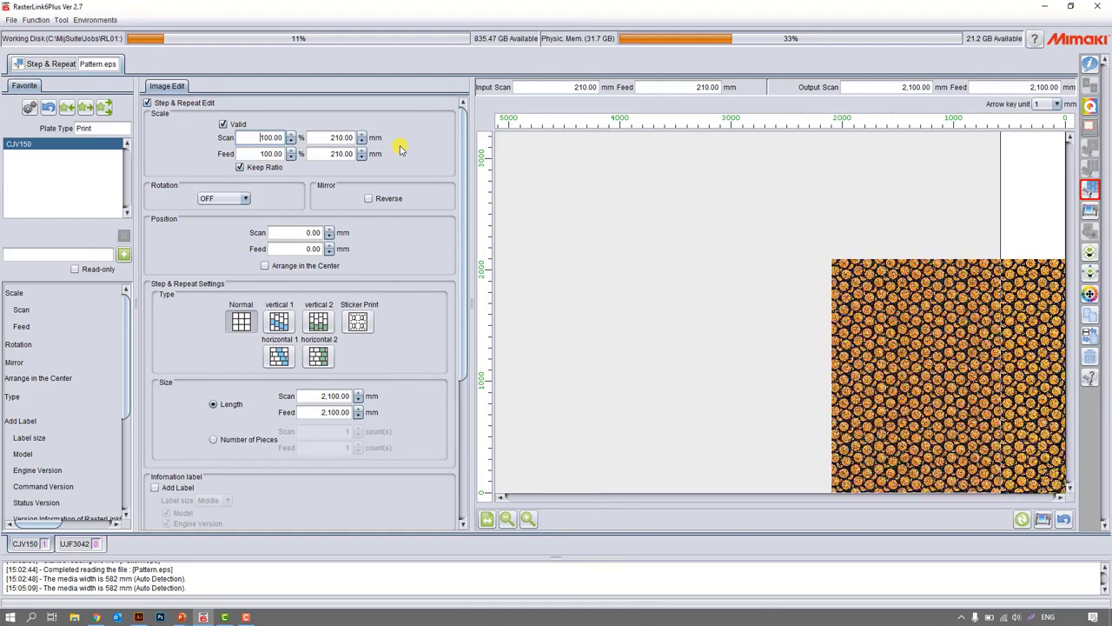
Define the repeat size by Number of Pieces and scale the pattern to 80%.
{"action": "left_click", "coordinate": [240, 440]}
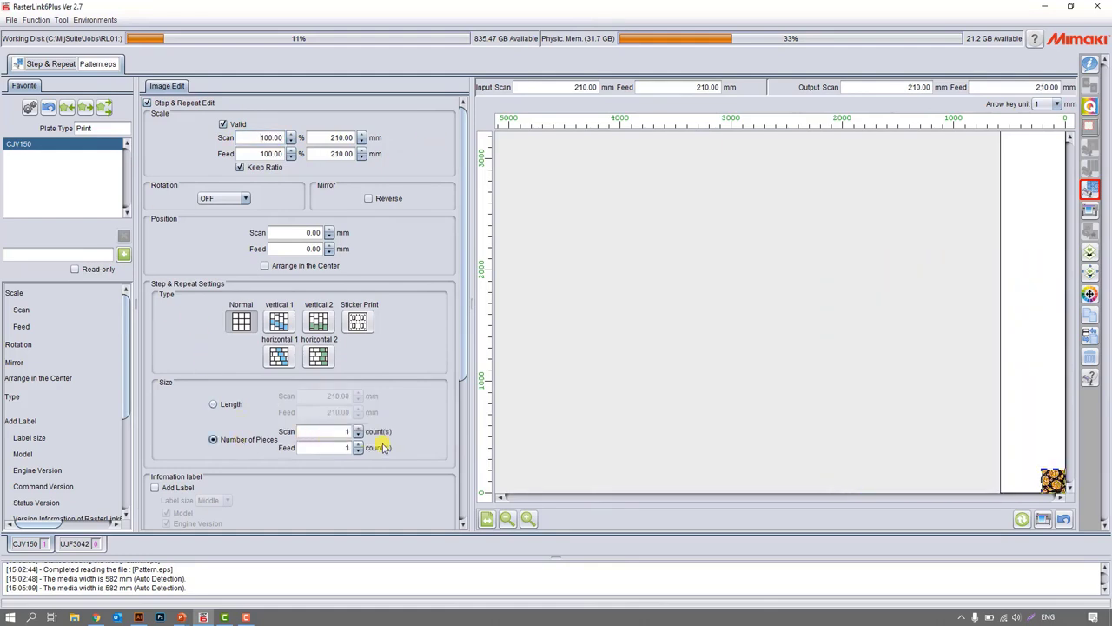
{"action": "left_click", "coordinate": [528, 518]}
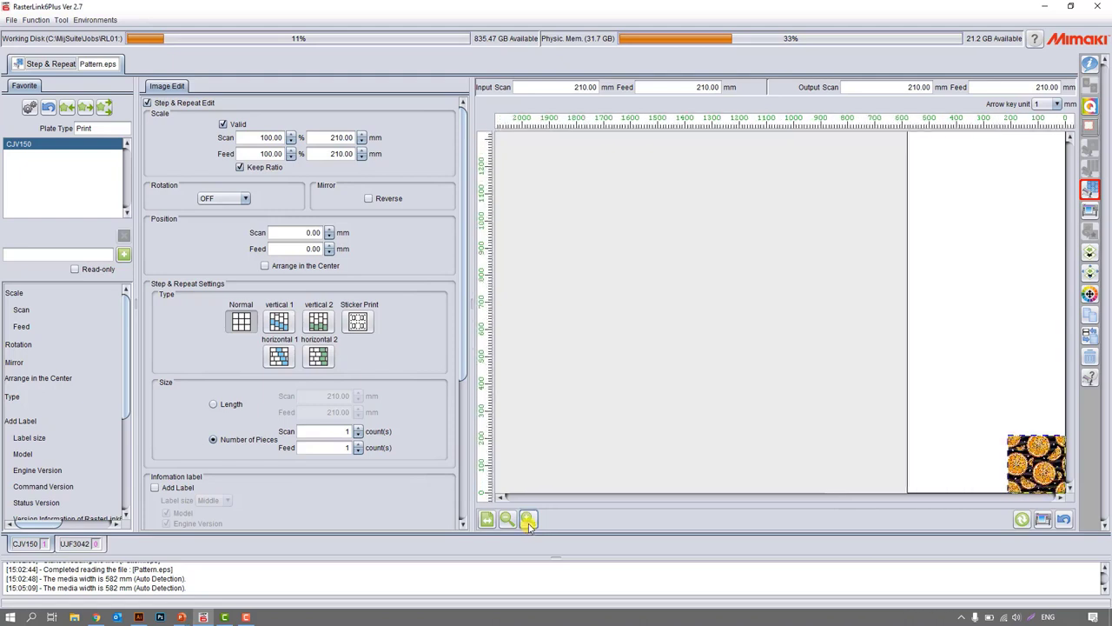
{"action": "left_click_drag", "start_coordinate": [256, 139], "coordinate": [342, 144]}
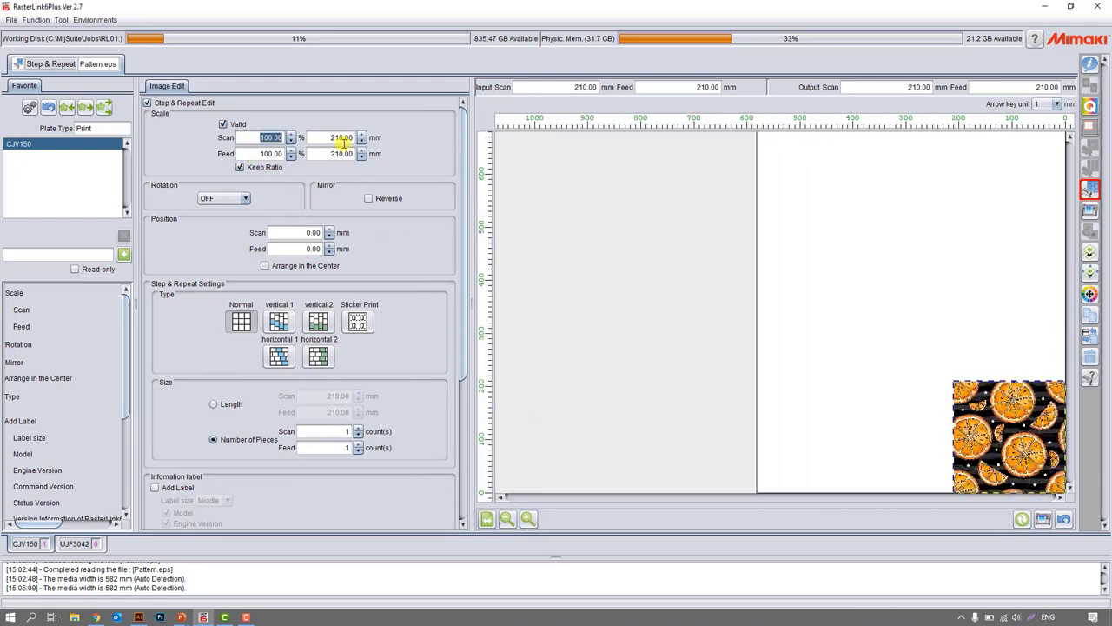
{"action": "type", "text": "80"}
{"action": "key", "text": "Return"}
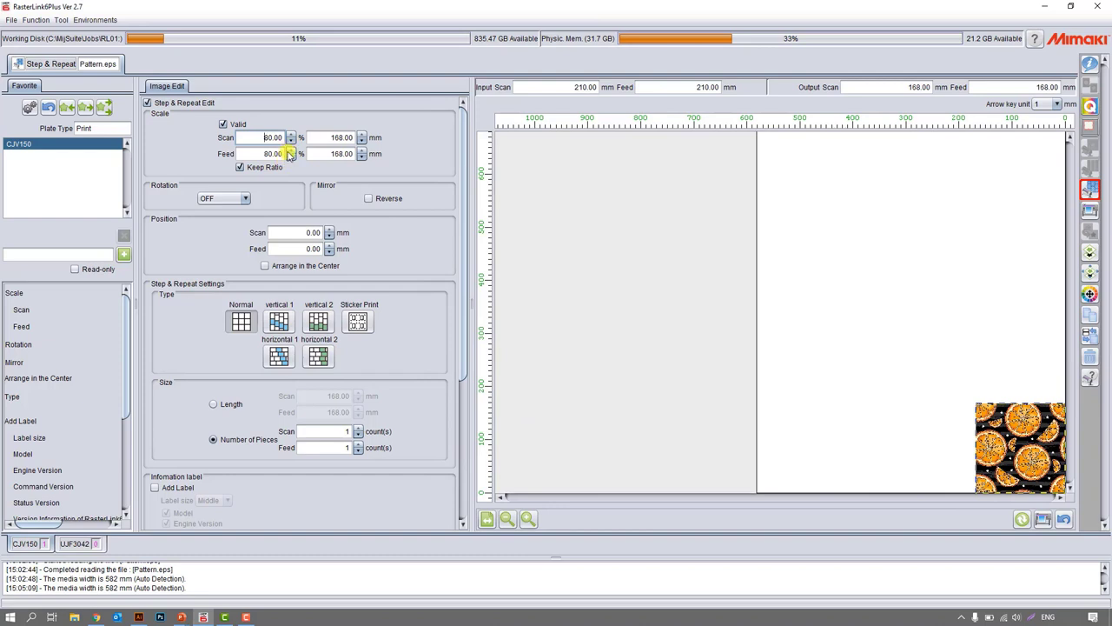
Repeat the pattern 3 times in the scan direction and 8 times in the feed direction.
{"action": "left_click", "coordinate": [359, 429]}
{"action": "left_click", "coordinate": [359, 429]}
{"action": "left_click", "coordinate": [359, 429]}
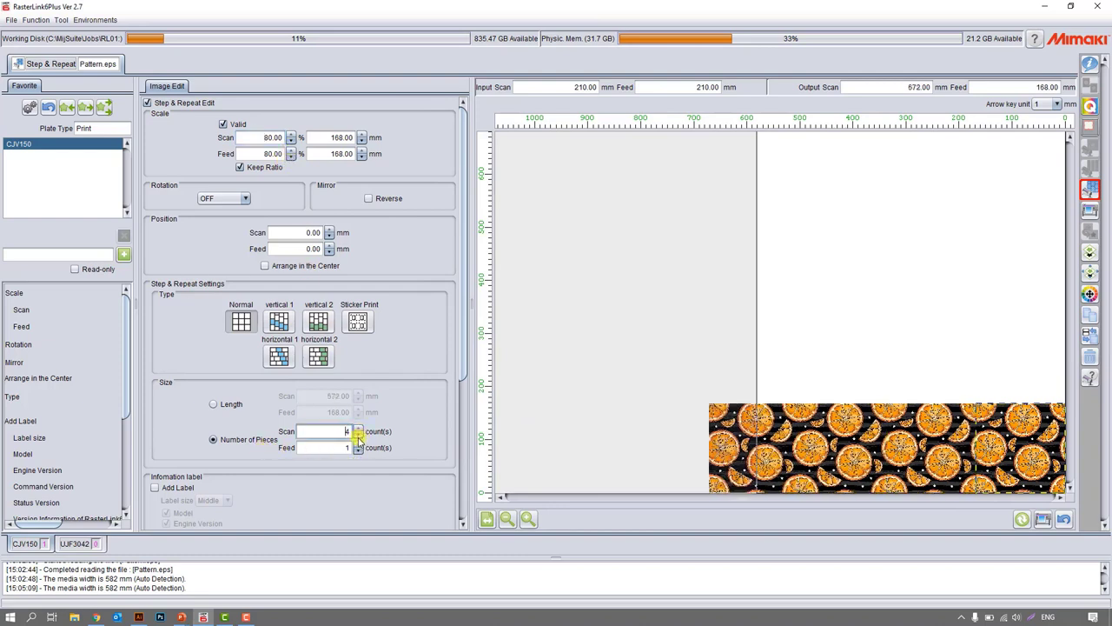
{"action": "left_click", "coordinate": [358, 435]}
{"action": "left_click", "coordinate": [358, 444]}
{"action": "left_click", "coordinate": [358, 444]}
{"action": "left_click", "coordinate": [358, 444]}
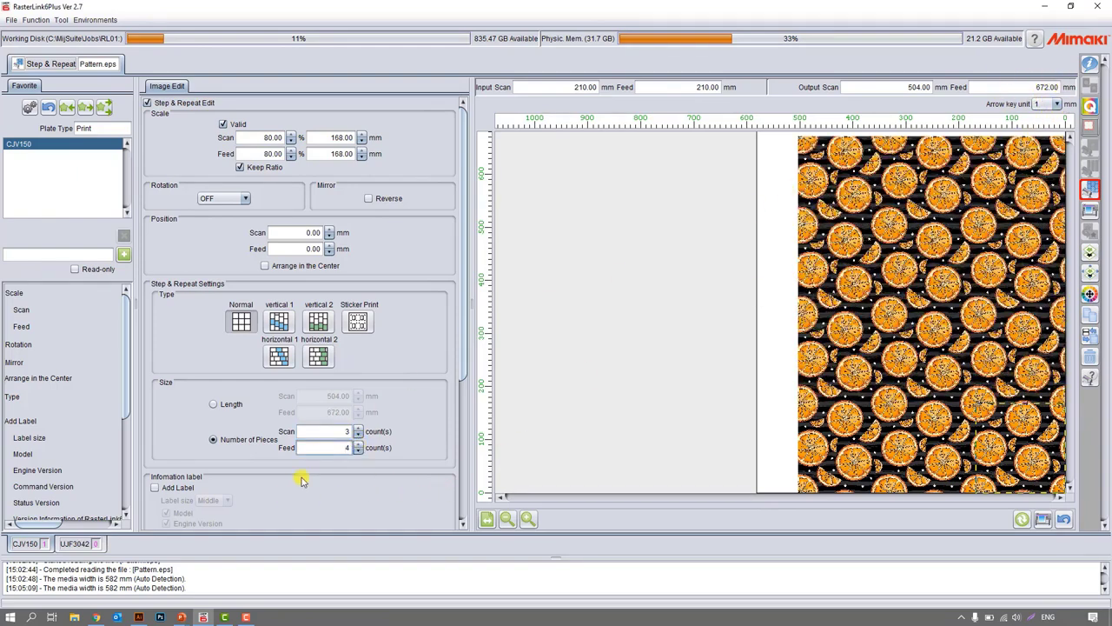
{"action": "left_click", "coordinate": [358, 444]}
{"action": "left_click", "coordinate": [358, 444]}
{"action": "left_click", "coordinate": [358, 444]}
{"action": "left_click", "coordinate": [358, 444]}
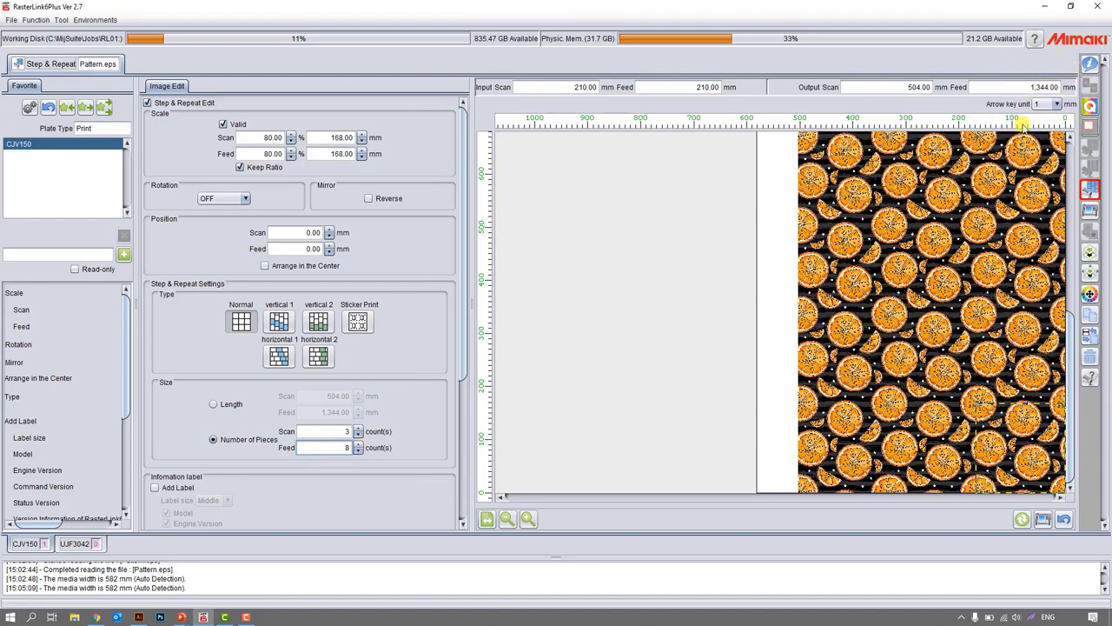
Increase the pattern's scale to 91% so the repeats fill the media width.
{"action": "left_click", "coordinate": [292, 134]}
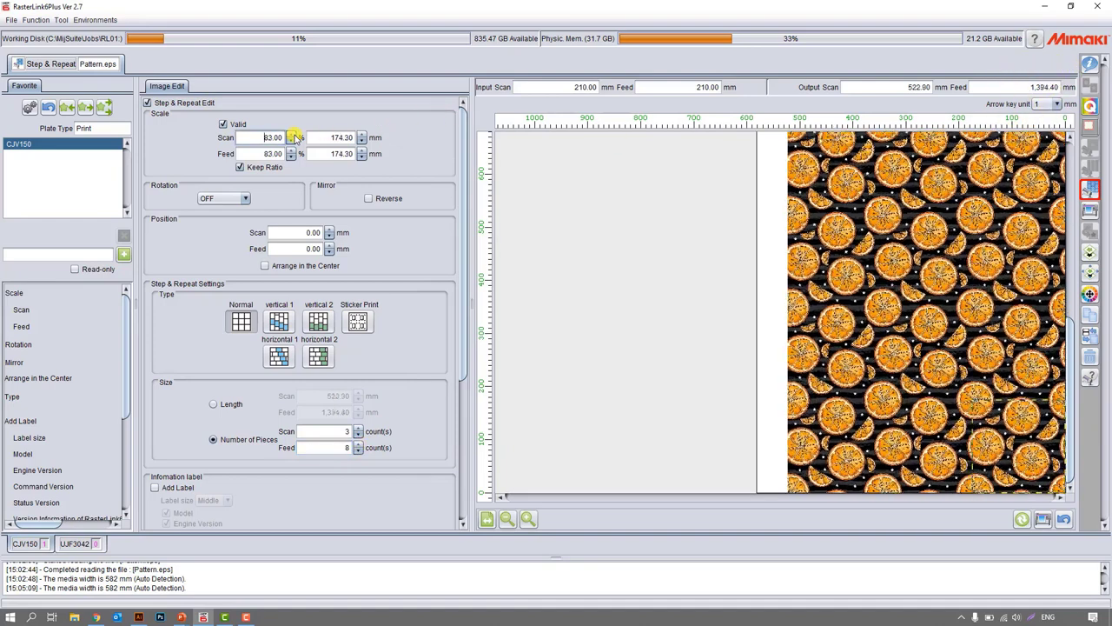
{"action": "left_click", "coordinate": [292, 134]}
{"action": "left_click", "coordinate": [292, 134]}
{"action": "left_click", "coordinate": [292, 134]}
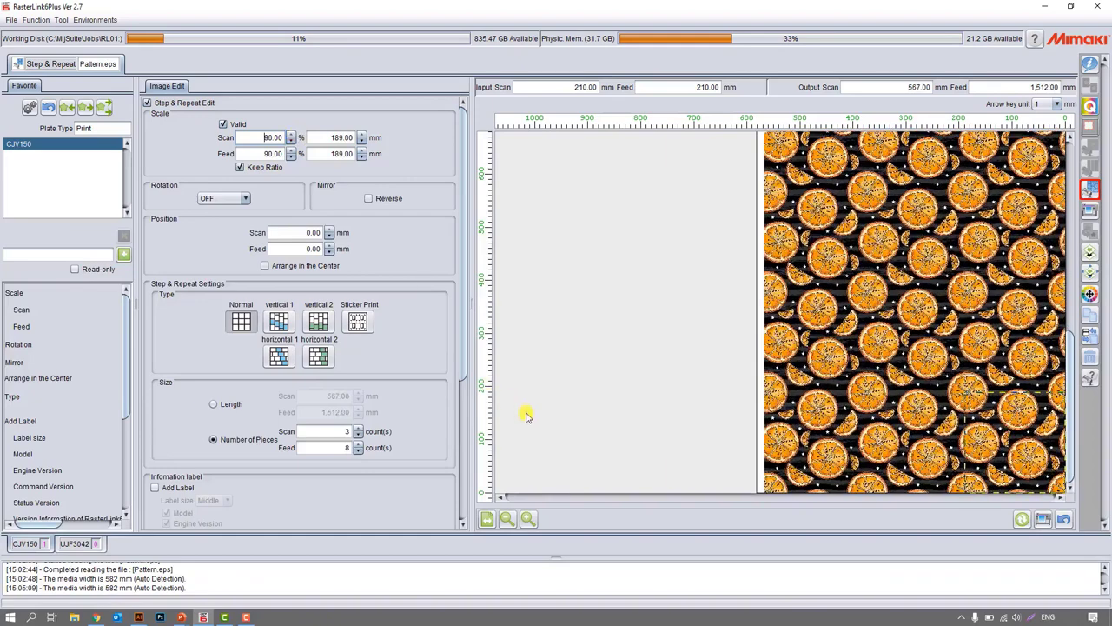
{"action": "left_click", "coordinate": [508, 518]}
{"action": "left_click", "coordinate": [292, 134]}
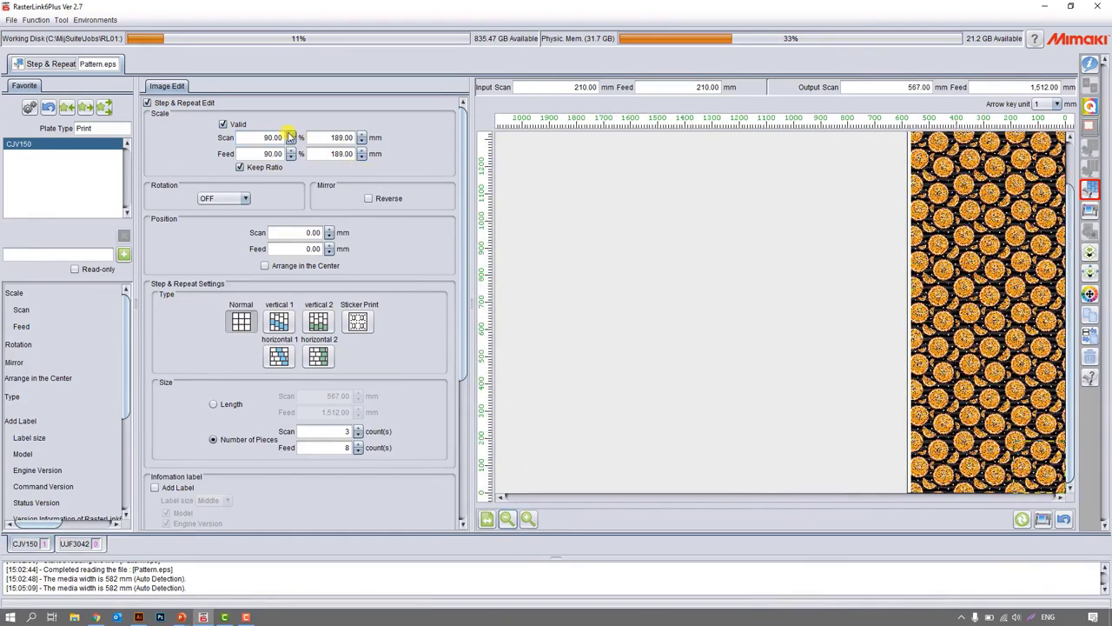
Mirror the repeated pattern by enabling Reverse.
{"action": "left_click", "coordinate": [375, 201]}
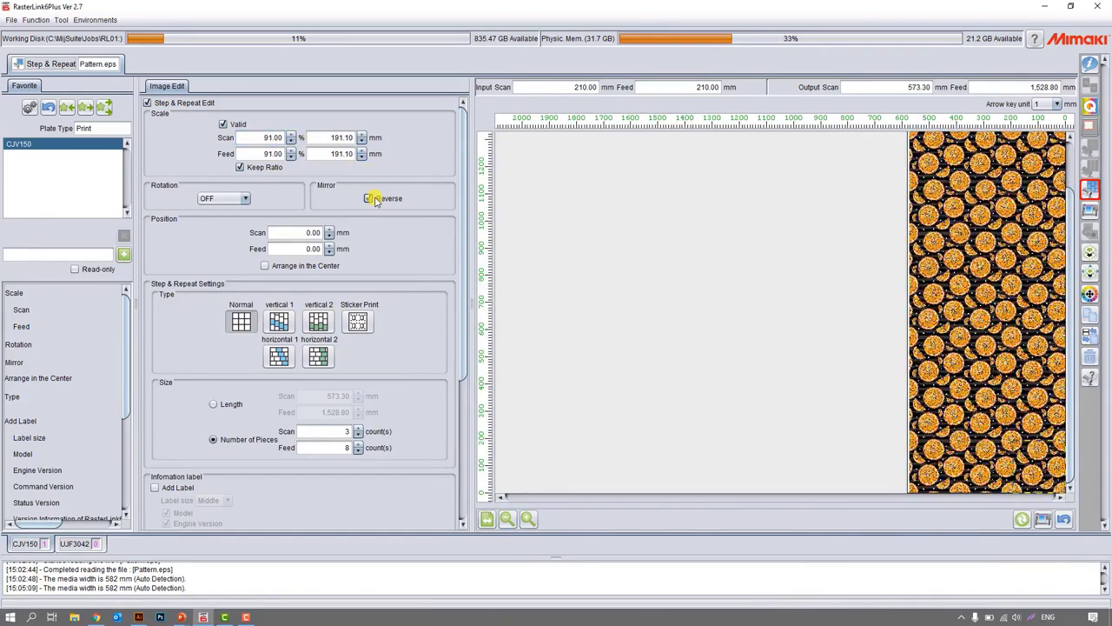
{"action": "left_click", "coordinate": [375, 201]}
{"action": "left_click", "coordinate": [376, 201]}
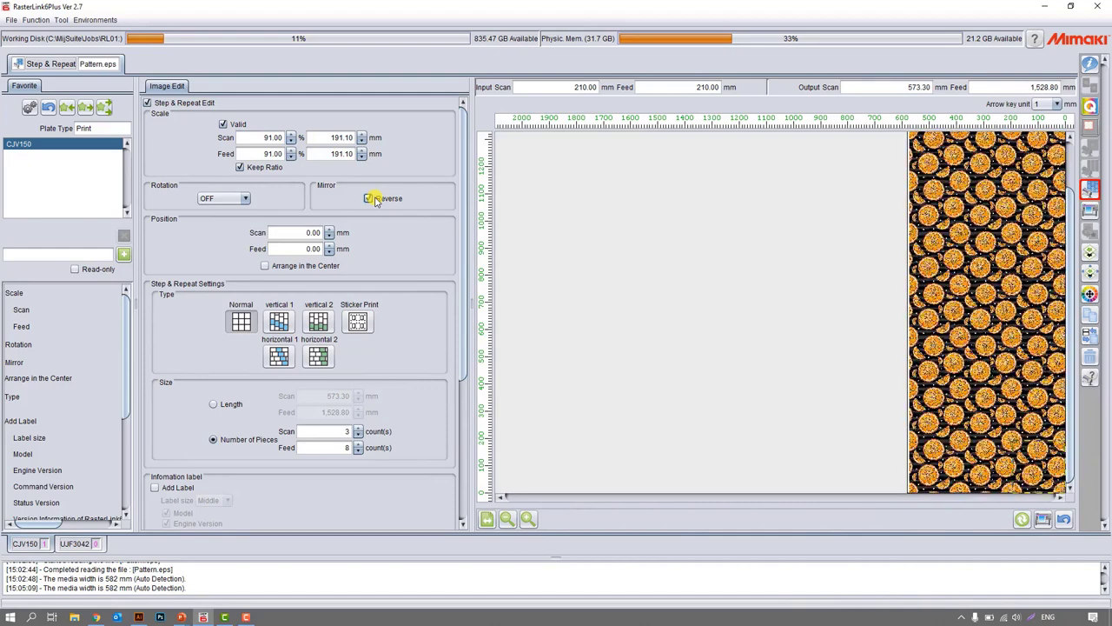
Try the vertical 1 and Sticker Print repeat types and settle on horizontal 1.
{"action": "left_click", "coordinate": [280, 323]}
{"action": "left_click", "coordinate": [357, 323]}
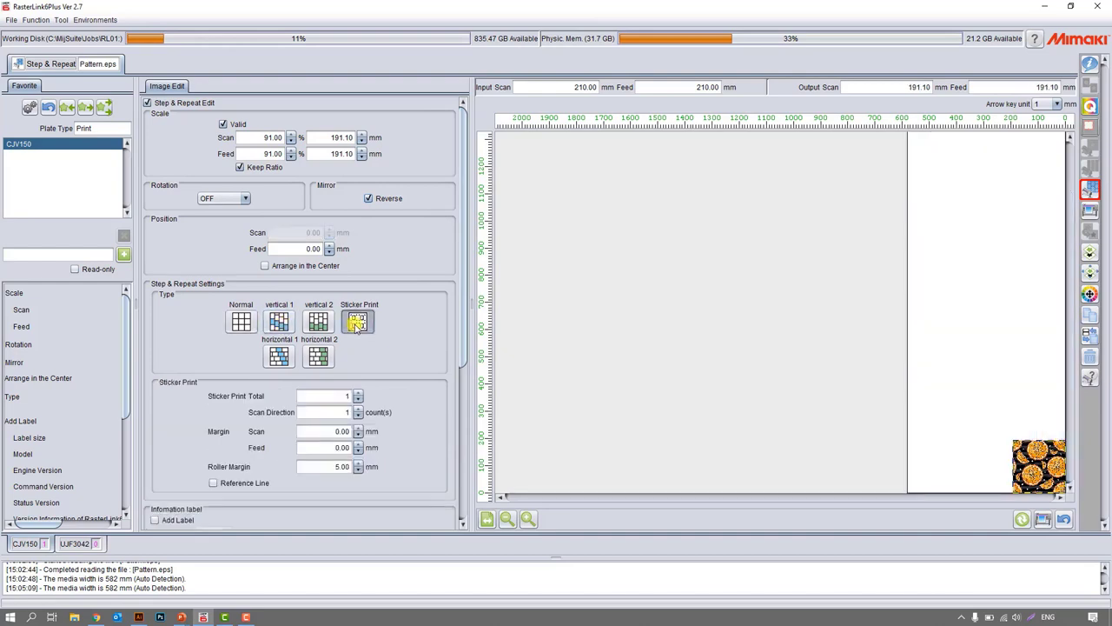
{"action": "left_click", "coordinate": [279, 355]}
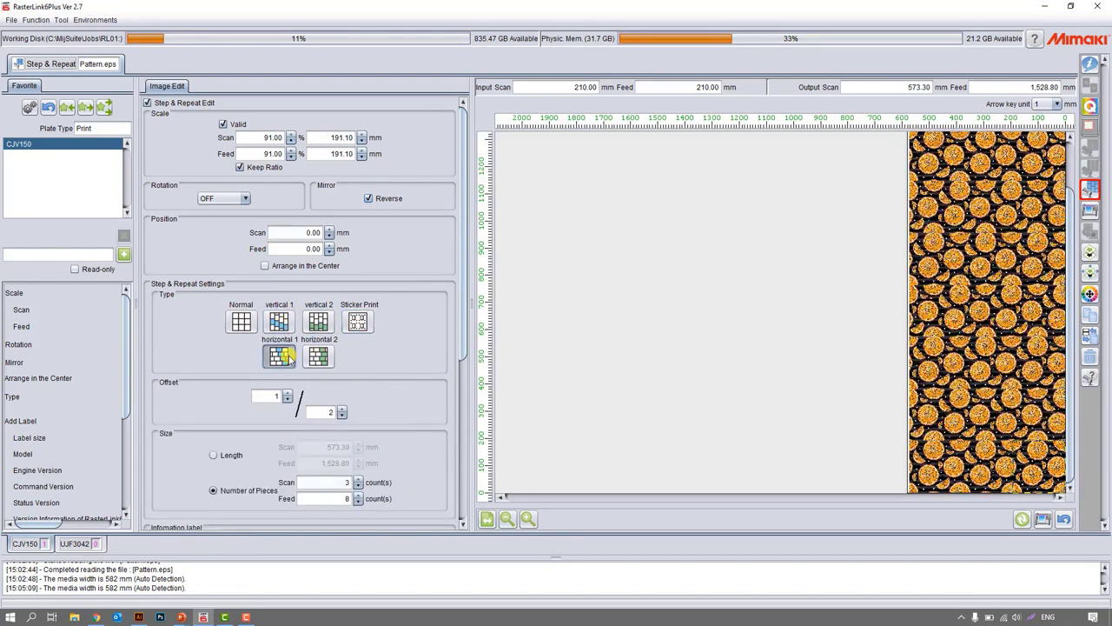
Switch the repeat size definition to Length and return it to Number of Pieces.
{"action": "scroll", "coordinate": [366, 393], "scroll_direction": "down", "scroll_amount": 1}
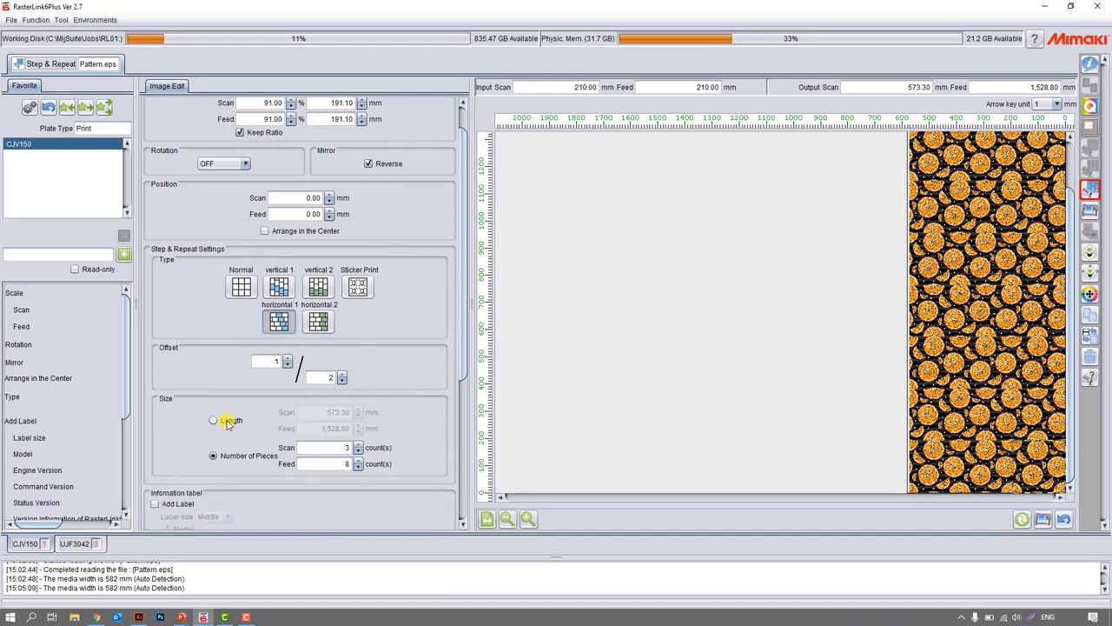
{"action": "left_click", "coordinate": [227, 421]}
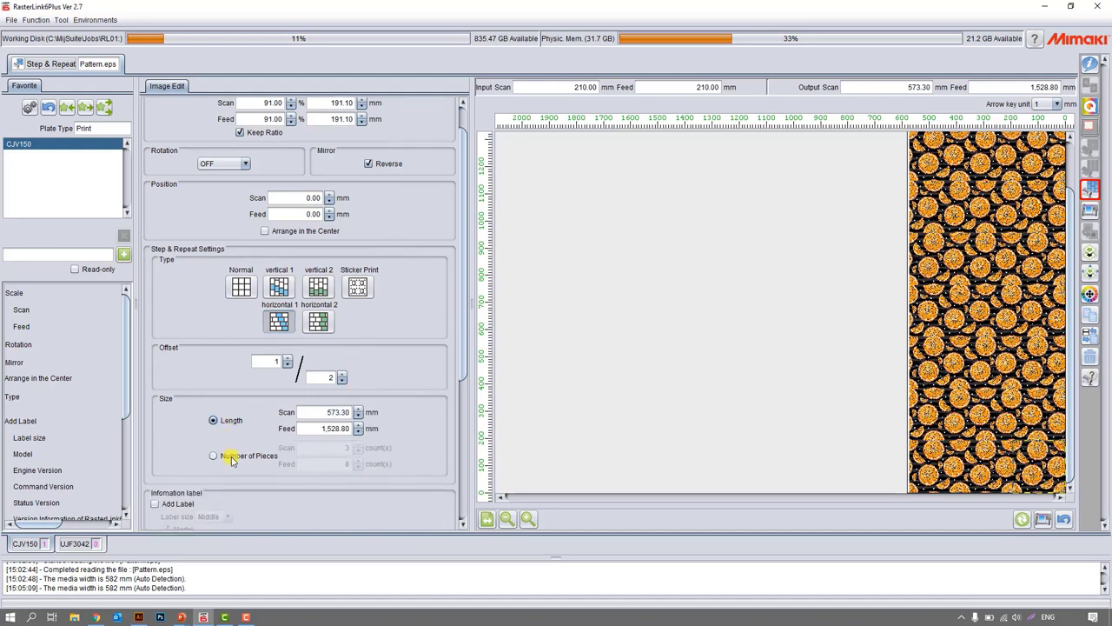
{"action": "left_click", "coordinate": [232, 459]}
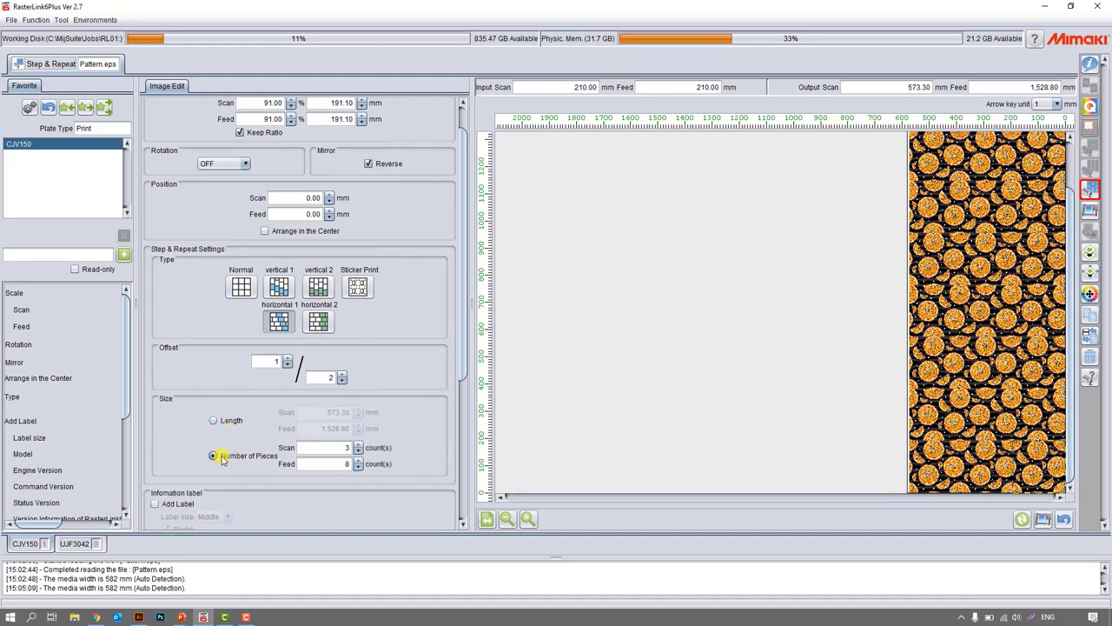
Add an information label to the repeated print and turn off Step & Repeat Edit.
{"action": "scroll", "coordinate": [227, 459], "scroll_direction": "down", "scroll_amount": 3}
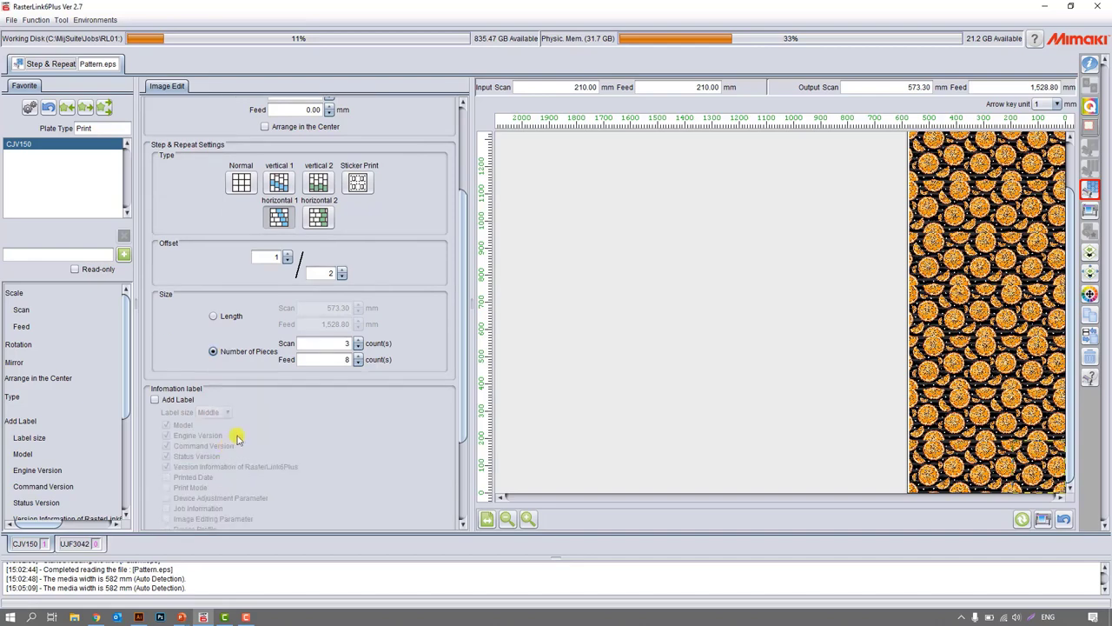
{"action": "left_click", "coordinate": [168, 399]}
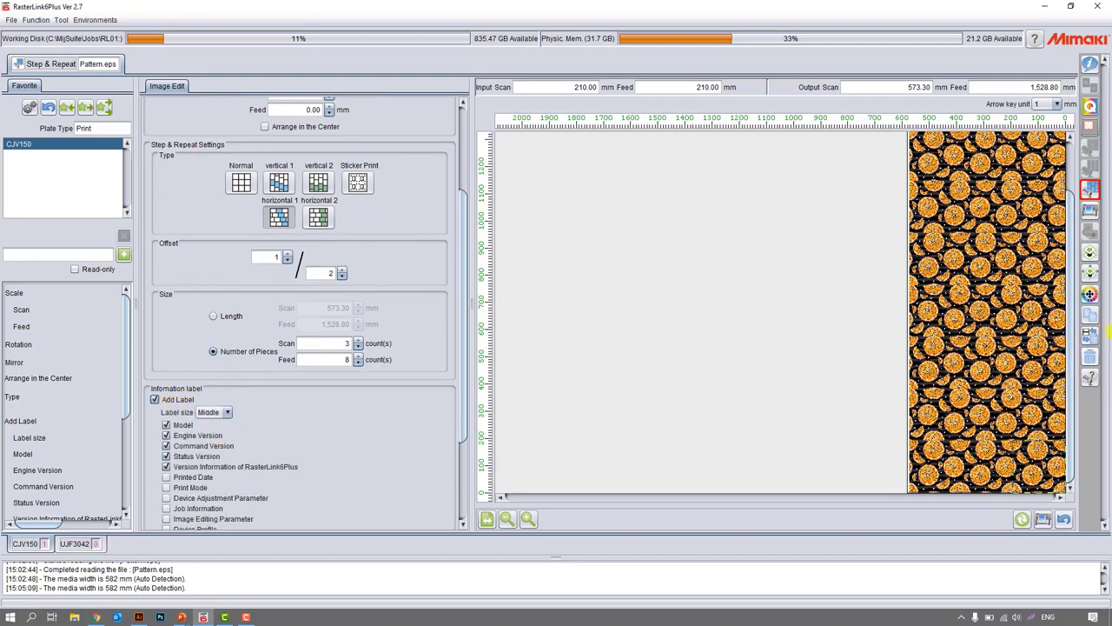
{"action": "scroll", "coordinate": [1071, 331], "scroll_direction": "up", "scroll_amount": 3}
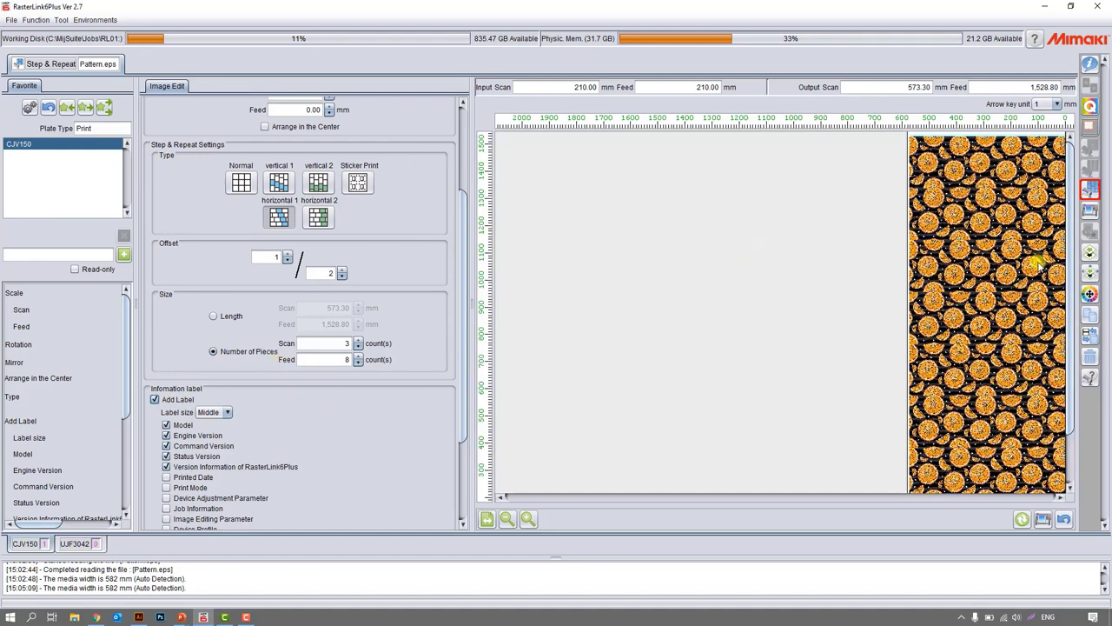
{"action": "scroll", "coordinate": [228, 140], "scroll_direction": "up", "scroll_amount": 3}
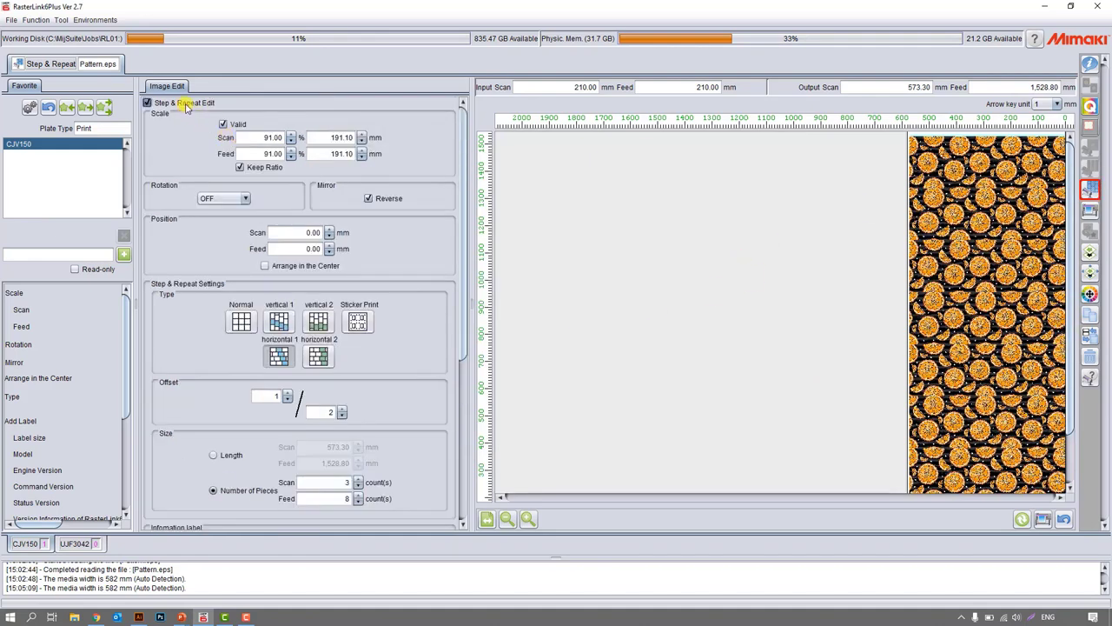
{"action": "left_click", "coordinate": [185, 105]}
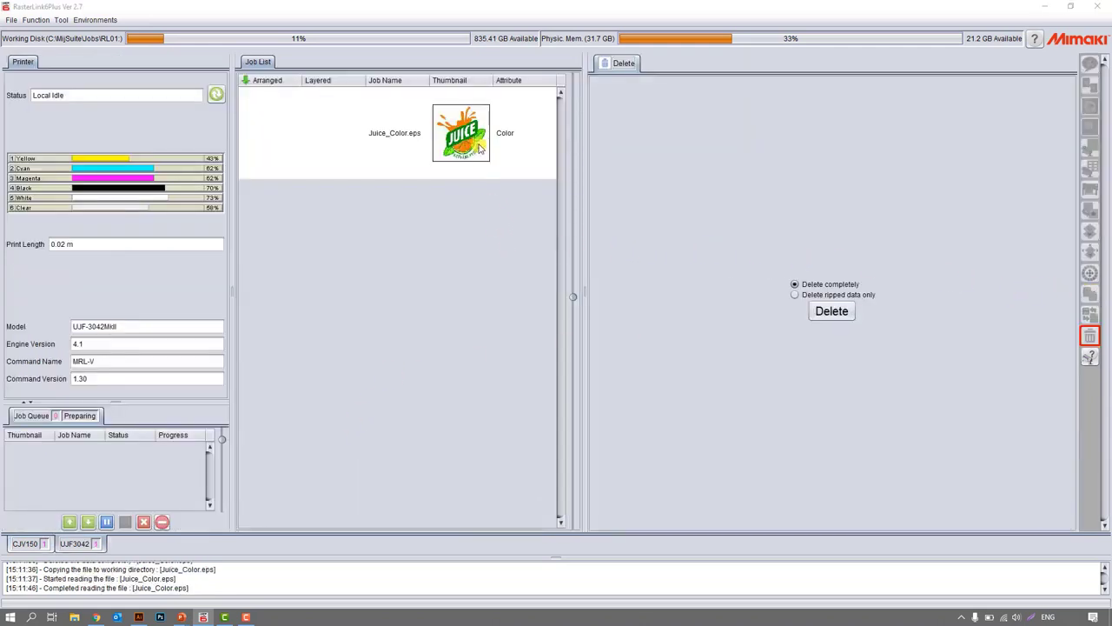
Open Color Replacement for Juice_Color.eps, select the PANTONE 144 C spot color and switch its blink indication off and on again.
{"action": "left_click", "coordinate": [424, 145]}
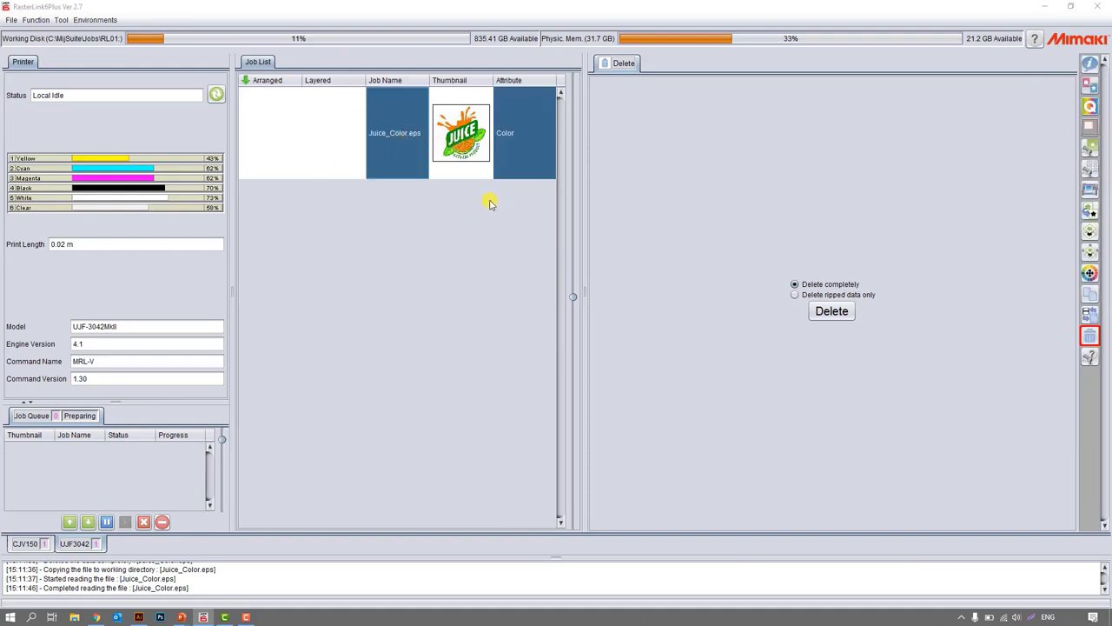
{"action": "left_click", "coordinate": [1090, 275]}
{"action": "left_click", "coordinate": [66, 114]}
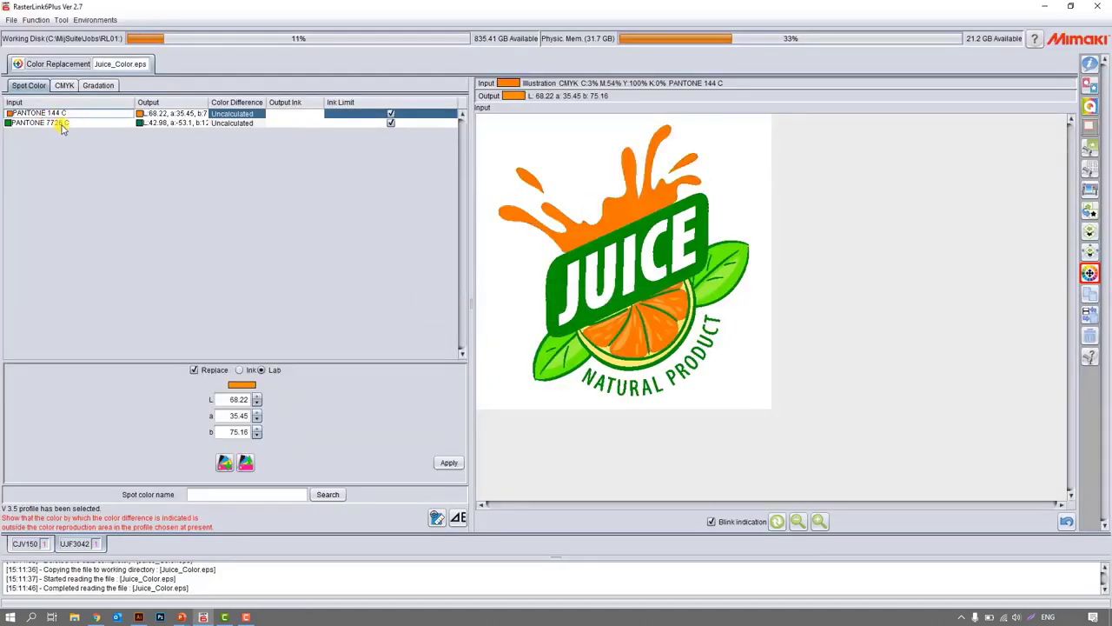
{"action": "left_click", "coordinate": [712, 522]}
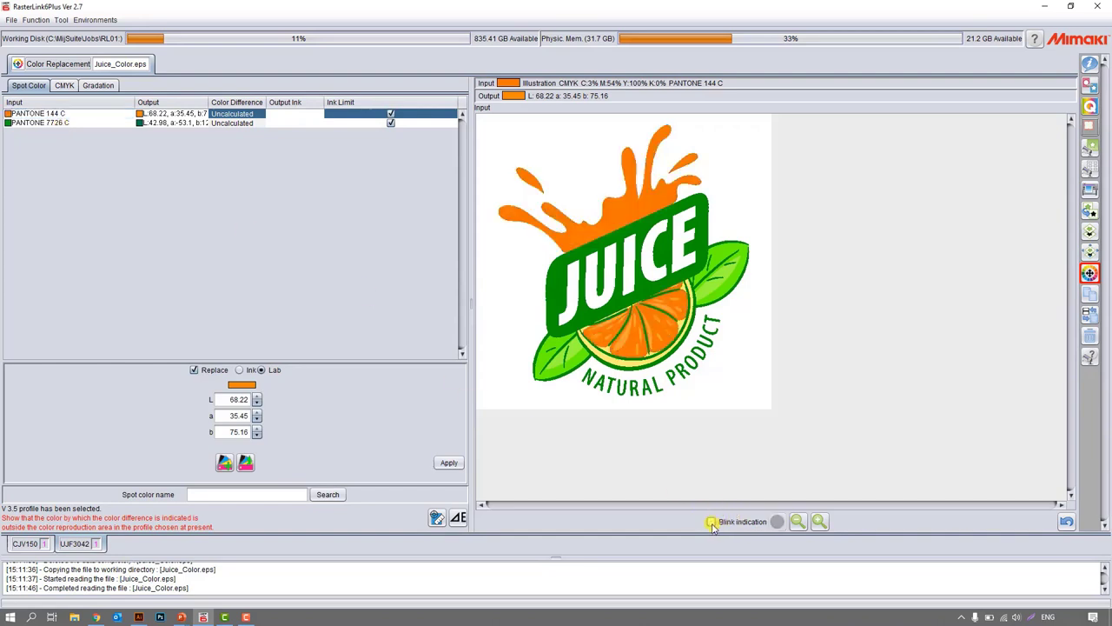
{"action": "left_click", "coordinate": [712, 523]}
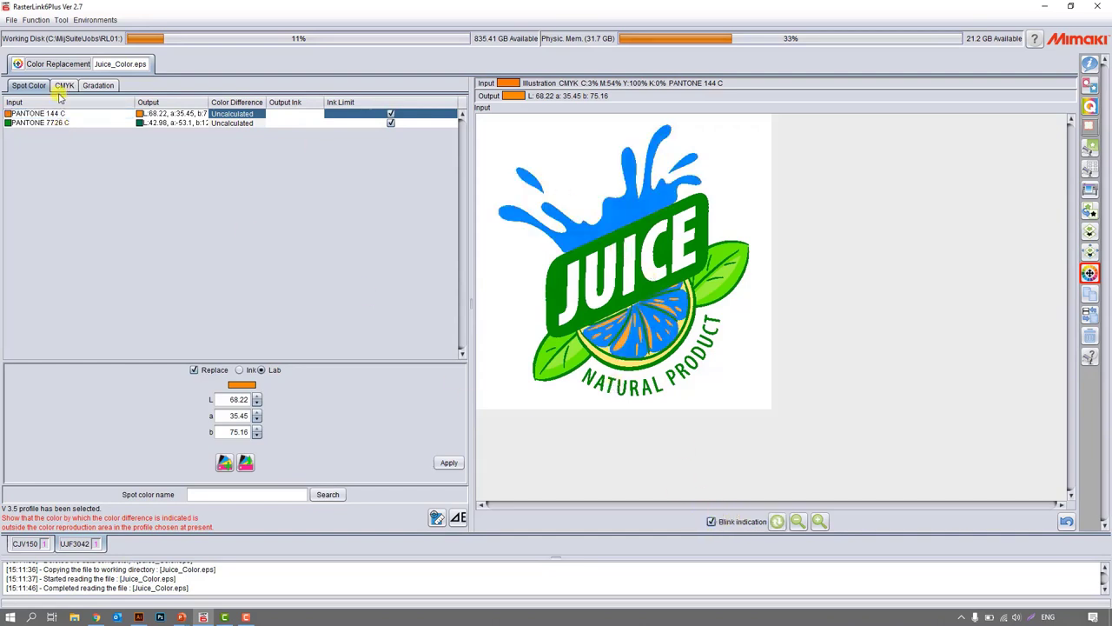
Alternate between PANTONE 7726 C and PANTONE 144 C to compare their blinking areas, and widen the Color Difference and Output columns.
{"action": "left_click", "coordinate": [52, 123]}
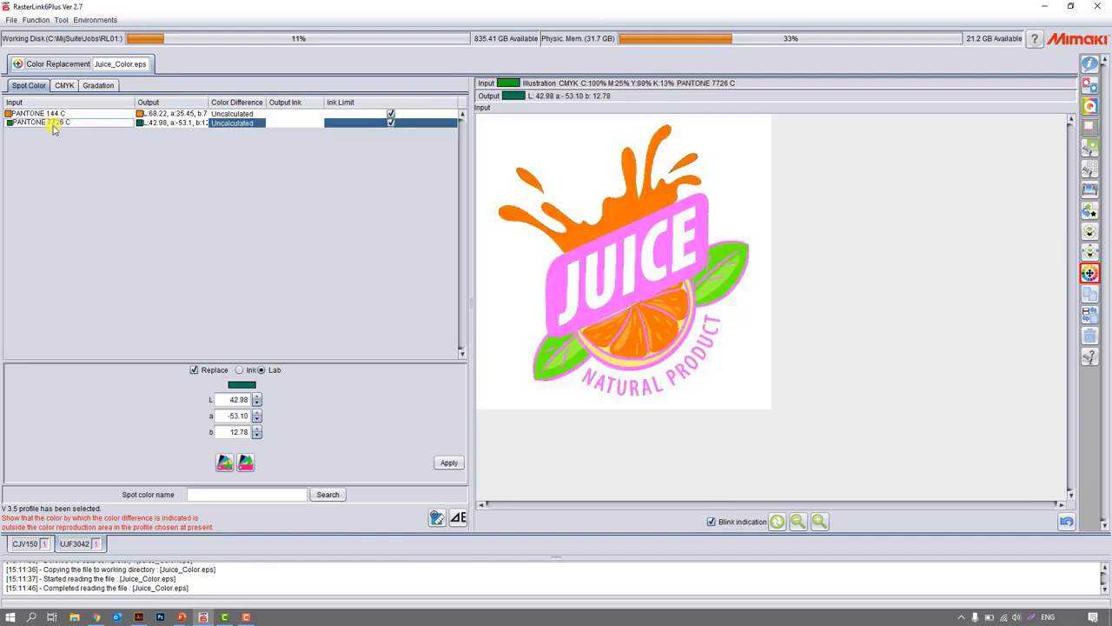
{"action": "left_click", "coordinate": [52, 113]}
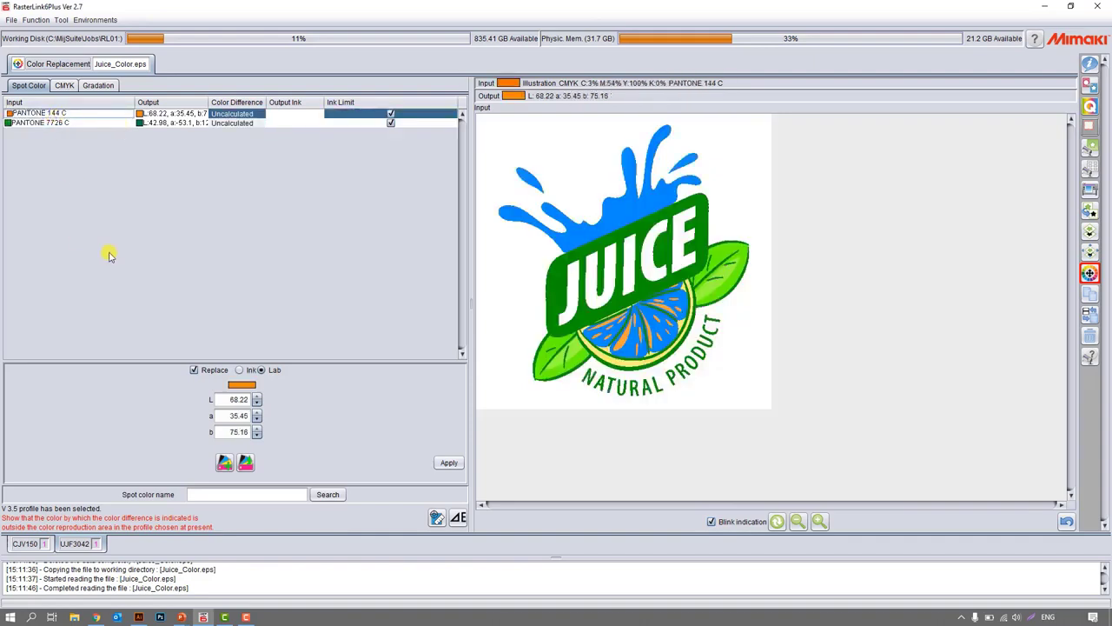
{"action": "left_click", "coordinate": [63, 122]}
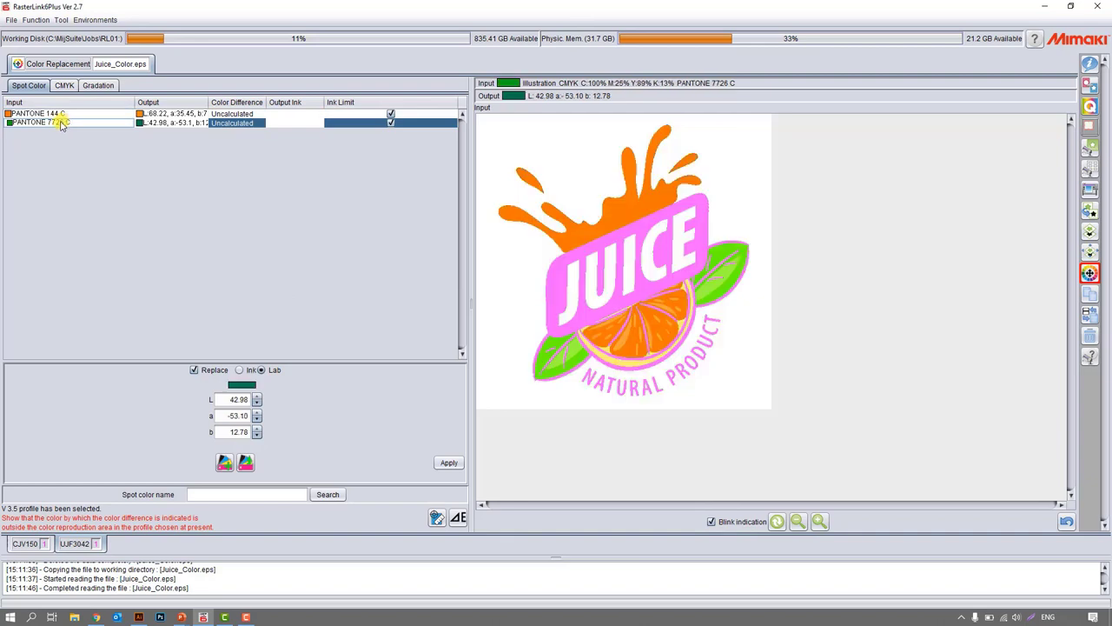
{"action": "left_click_drag", "start_coordinate": [266, 102], "coordinate": [361, 104]}
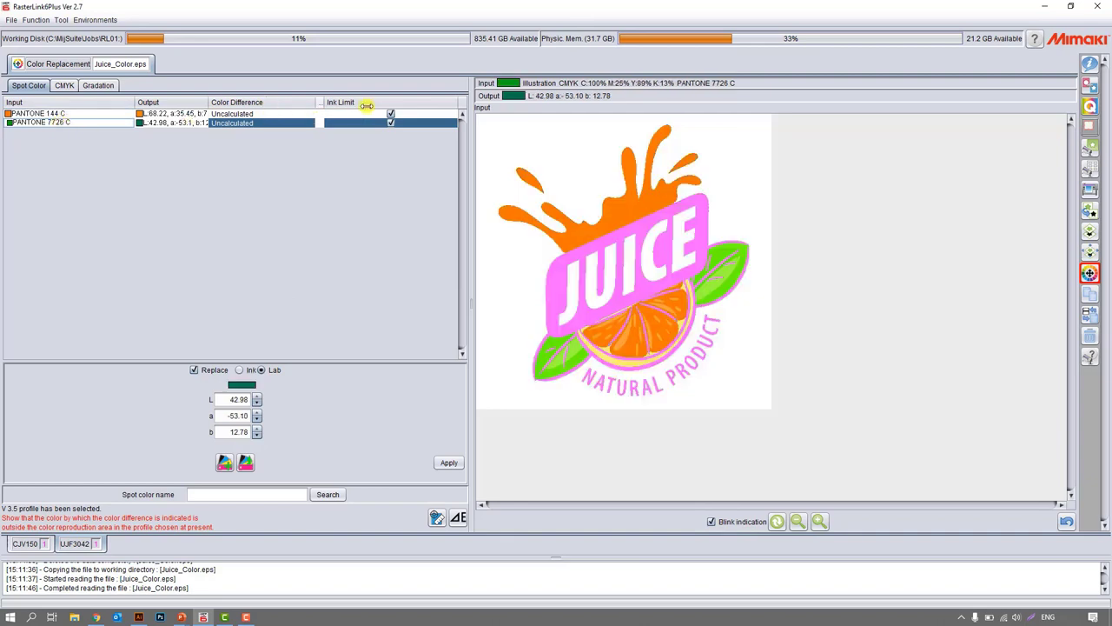
{"action": "left_click_drag", "start_coordinate": [209, 98], "coordinate": [240, 102]}
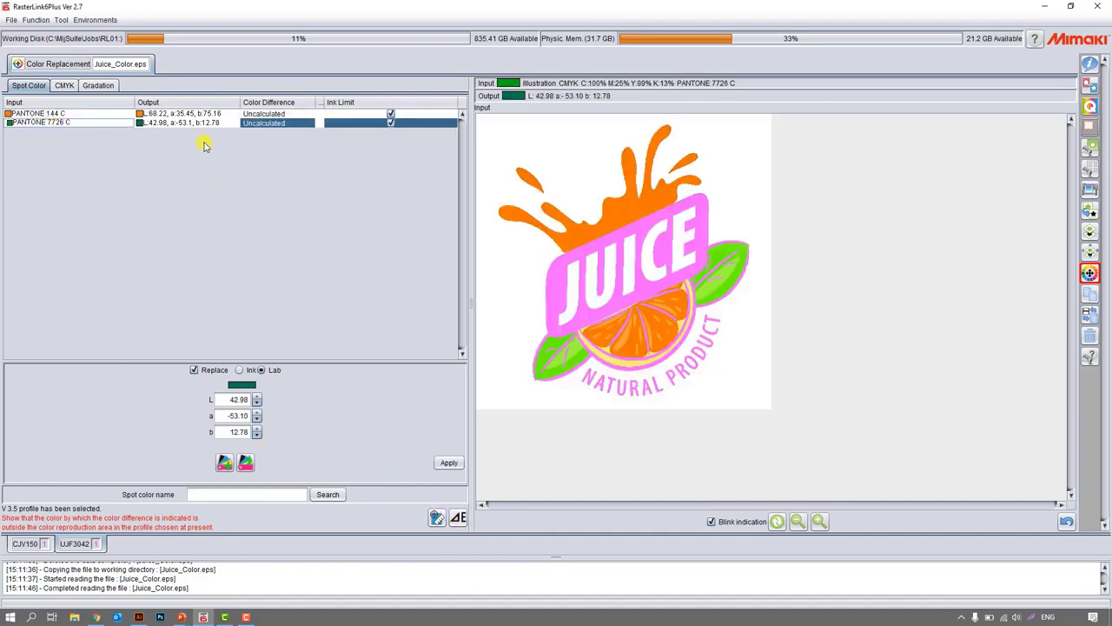
Apply the Lab replacement for PANTONE 144 C and calculate the color difference of the spot colors.
{"action": "left_click", "coordinate": [193, 113]}
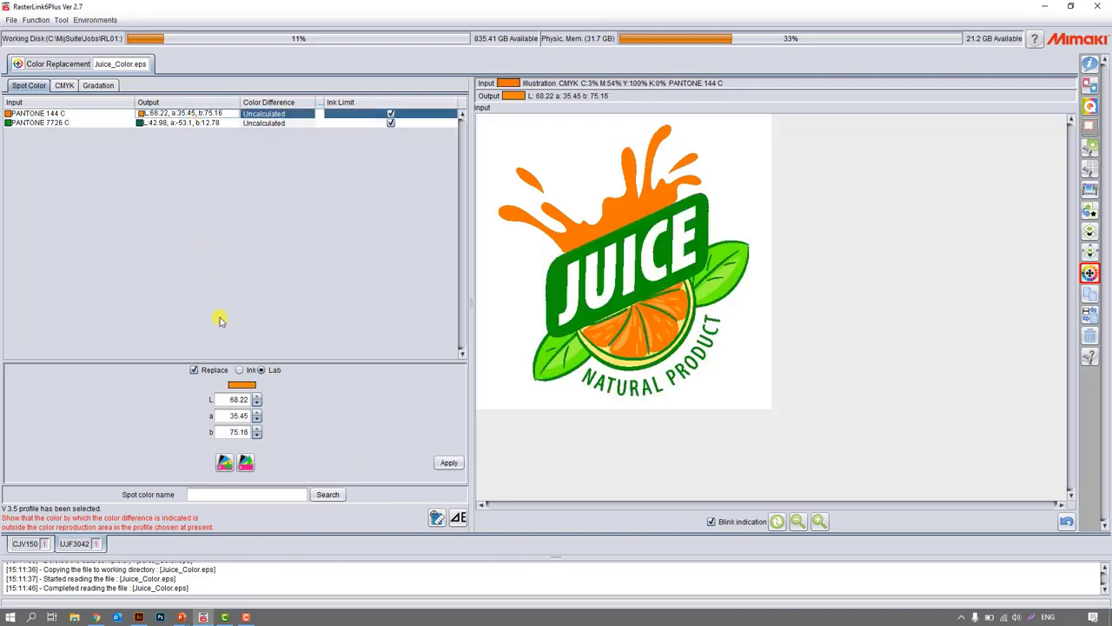
{"action": "left_click", "coordinate": [448, 462]}
{"action": "left_click", "coordinate": [458, 517]}
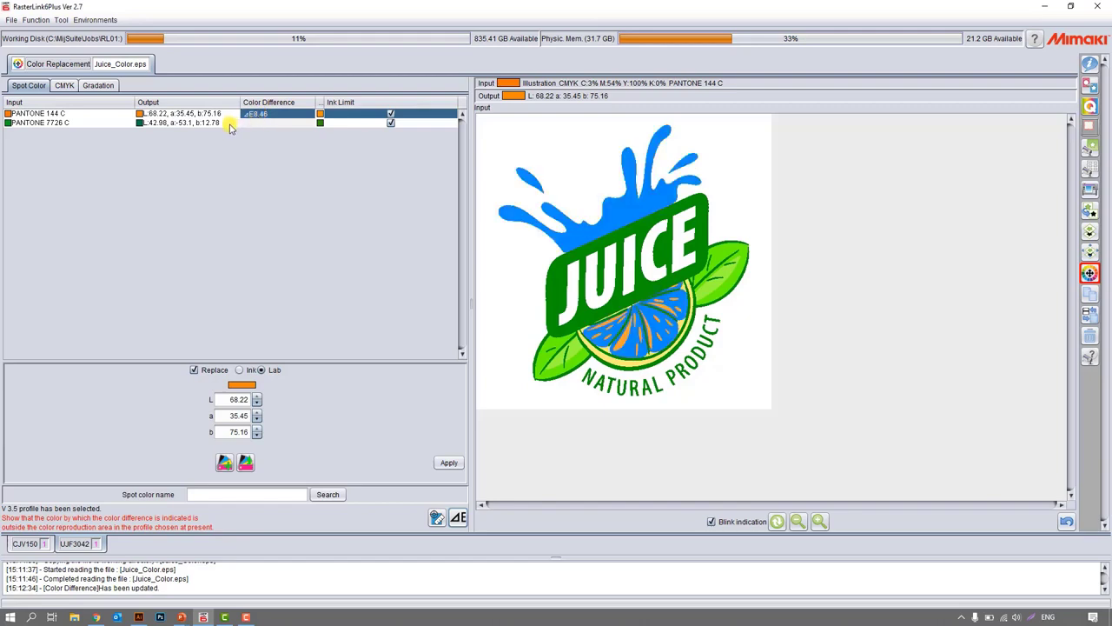
Turn replacement of PANTONE 7726 C off and on again, and apply Lab output values L 0, a 20 and b 0.
{"action": "left_click", "coordinate": [231, 123]}
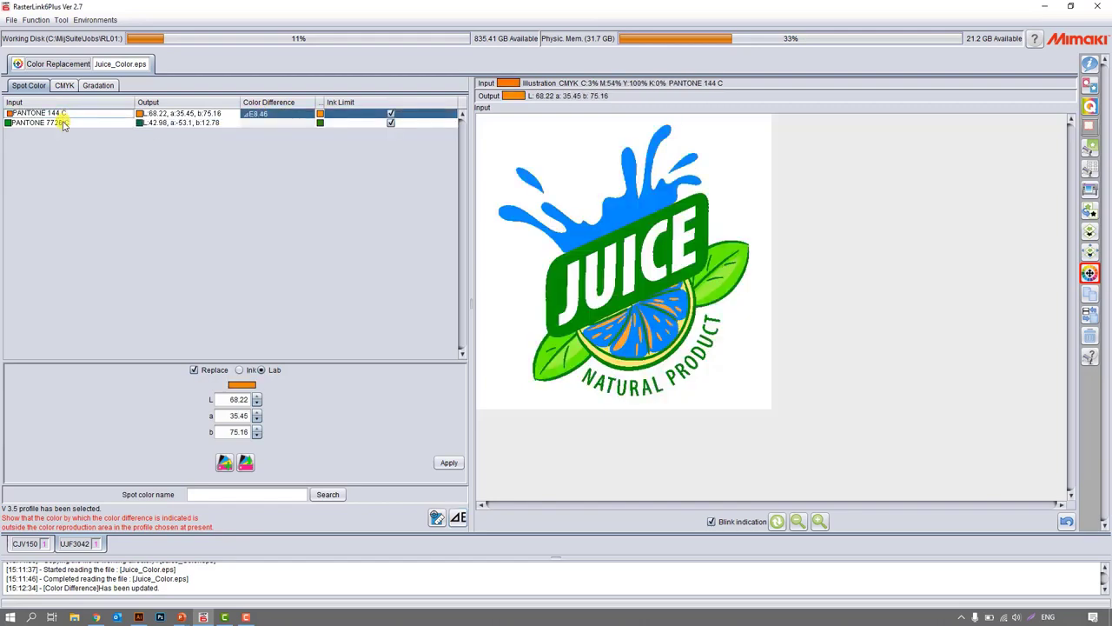
{"action": "left_click", "coordinate": [193, 369]}
{"action": "left_click", "coordinate": [194, 369]}
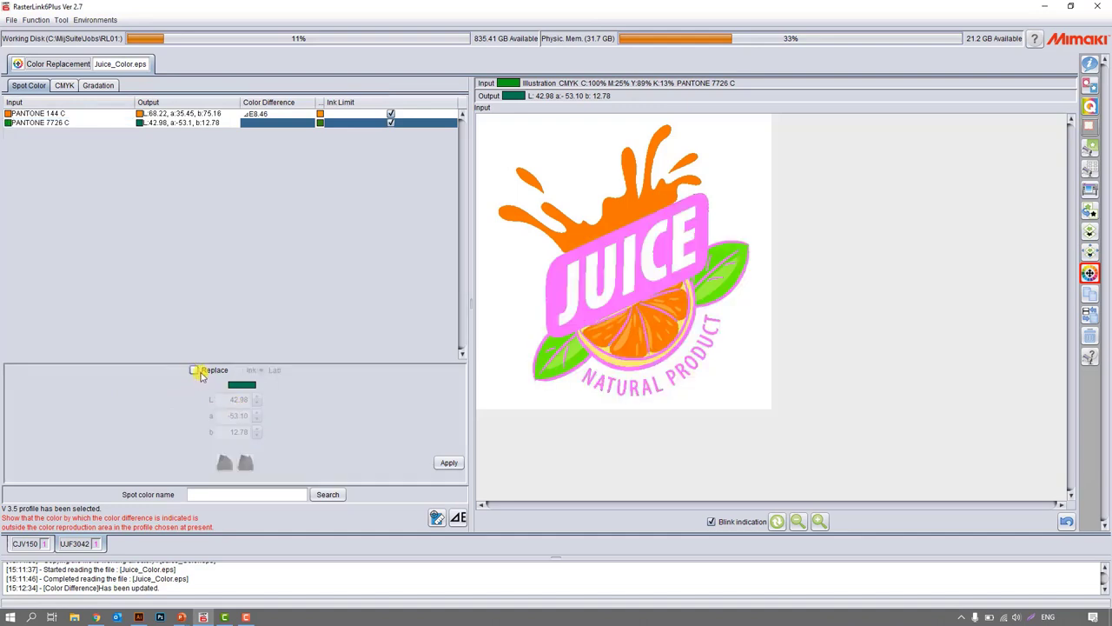
{"action": "type", "text": "0"}
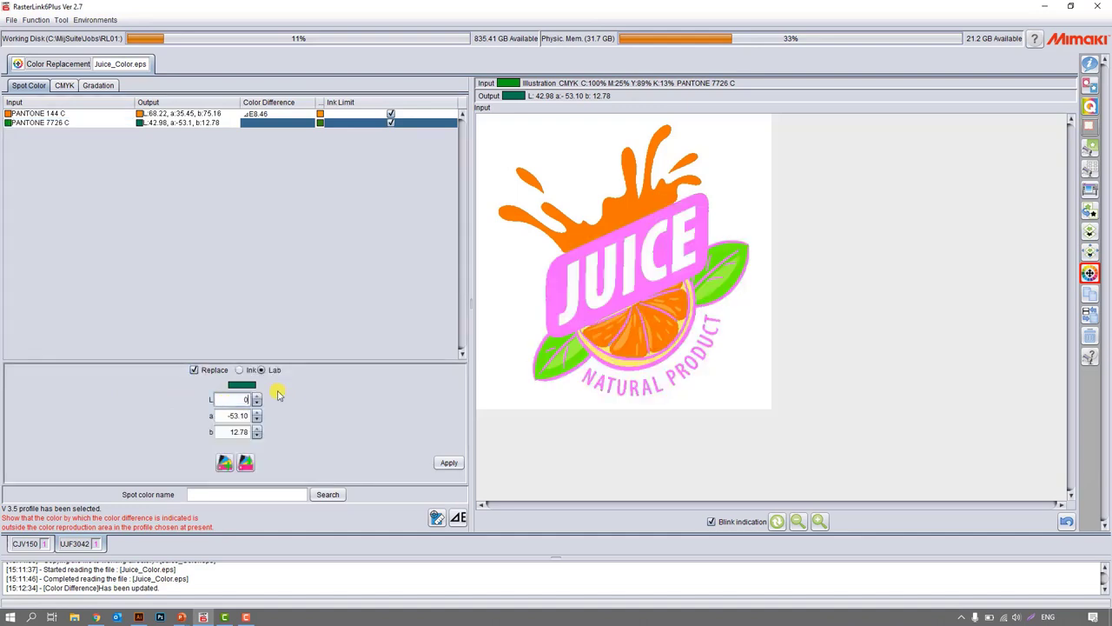
{"action": "key", "text": "Tab"}
{"action": "type", "text": "20"}
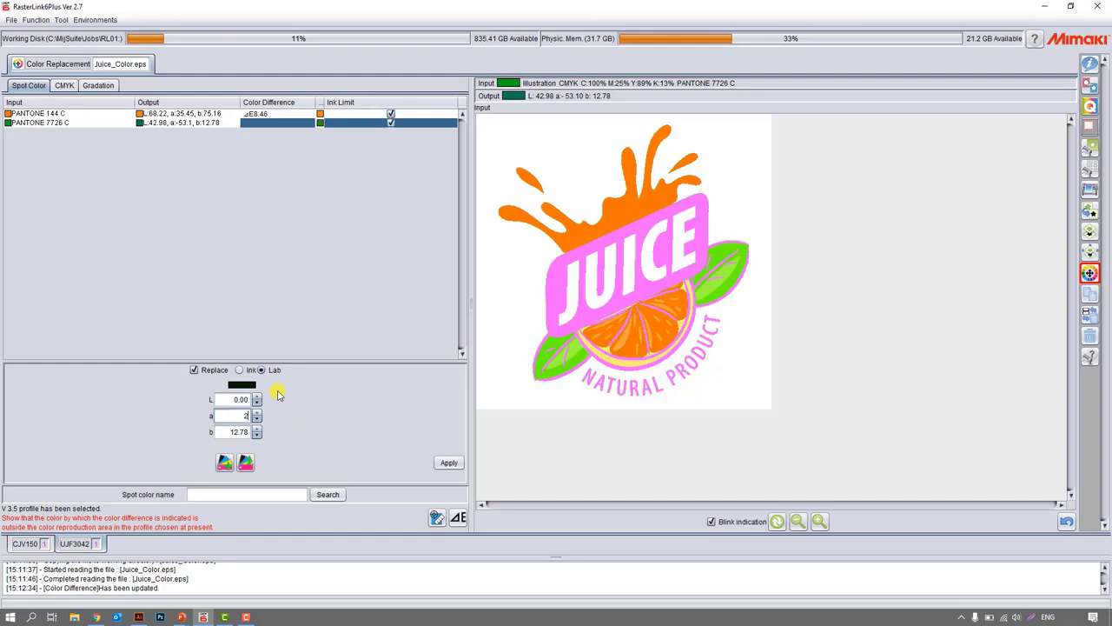
{"action": "key", "text": "Tab"}
{"action": "type", "text": "0"}
{"action": "key", "text": "Tab"}
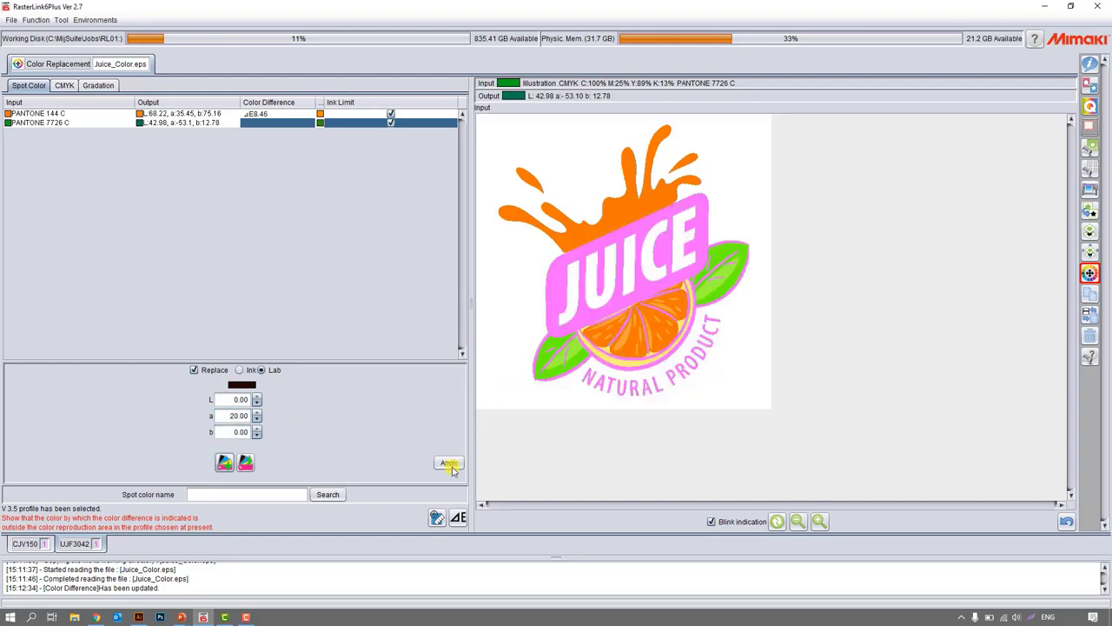
{"action": "left_click", "coordinate": [449, 463]}
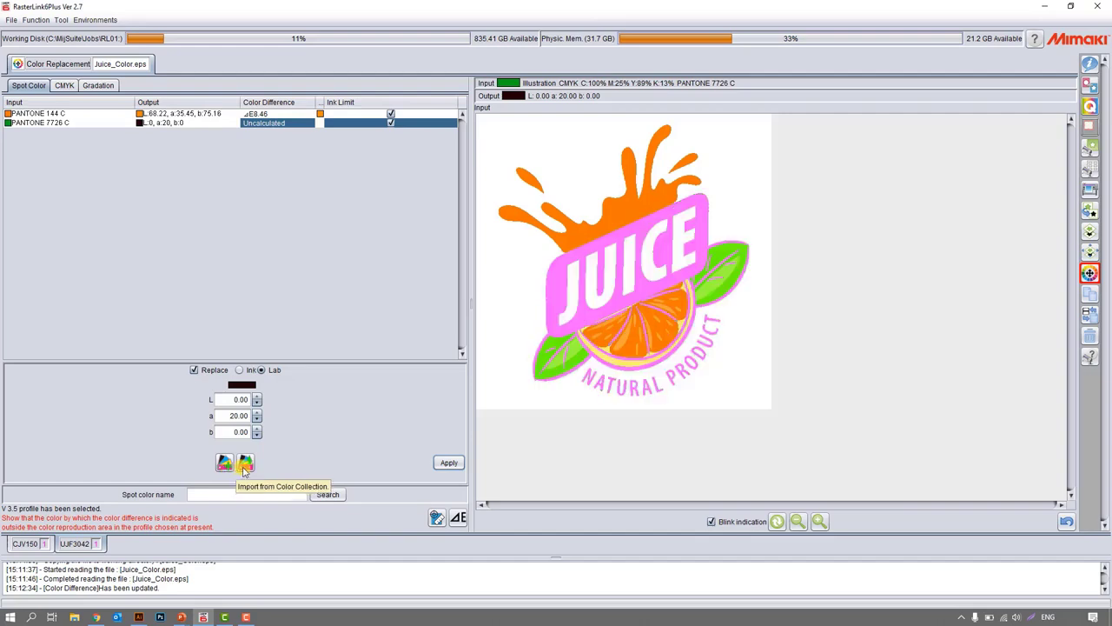
Import PANTONE 106 C from the PANTONE+ Solid Coated-V3 color collection as the output color for PANTONE 7726 C.
{"action": "left_click", "coordinate": [245, 463]}
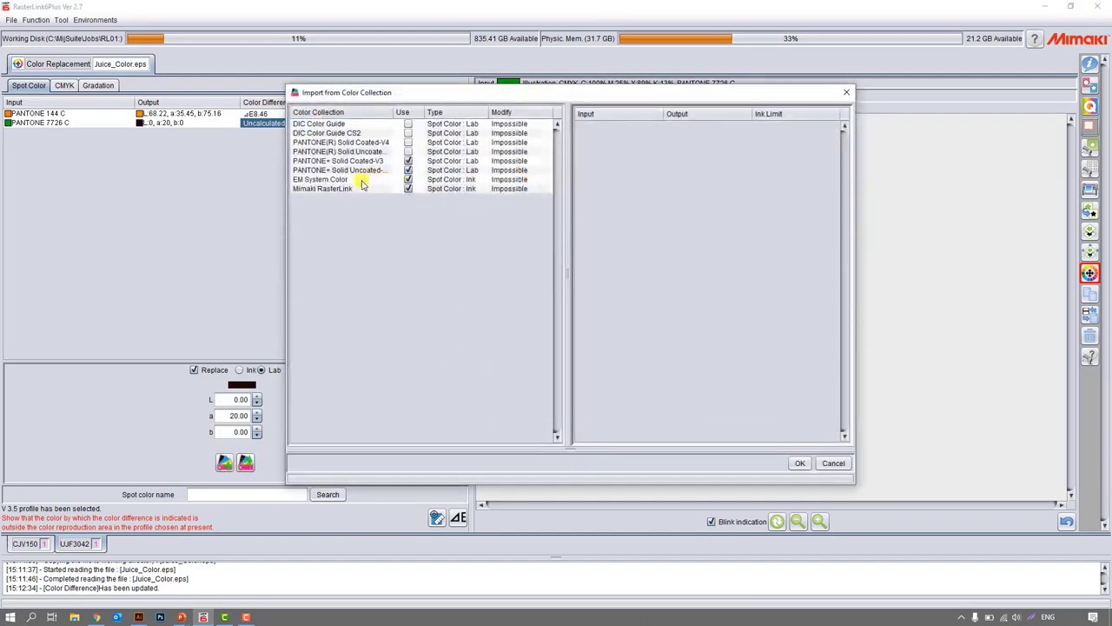
{"action": "left_click", "coordinate": [345, 180]}
{"action": "left_click", "coordinate": [337, 161]}
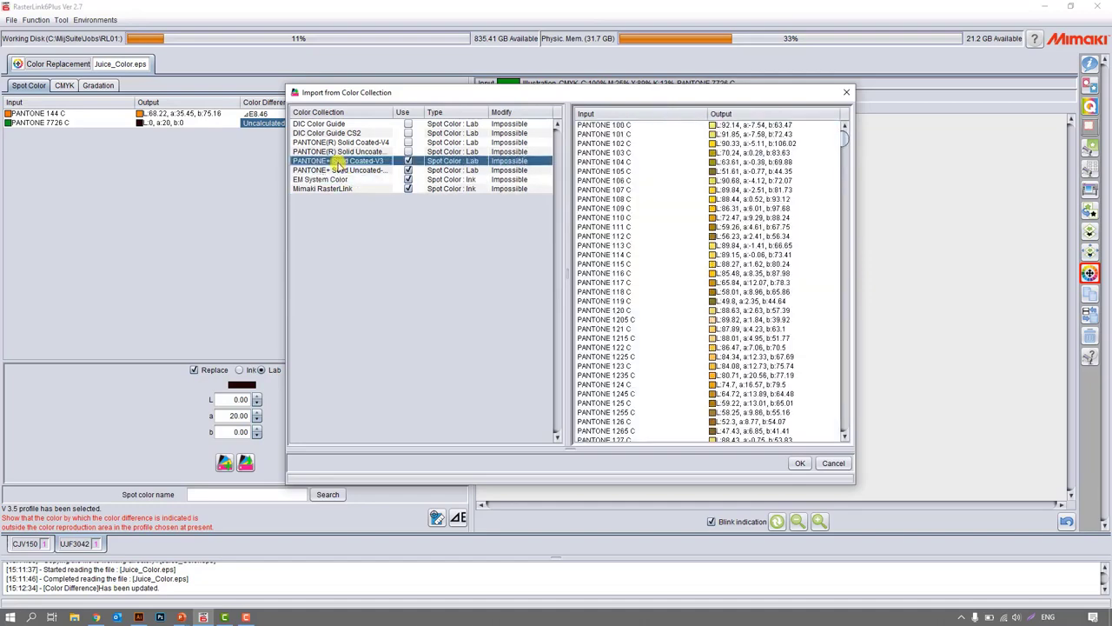
{"action": "left_click", "coordinate": [608, 180]}
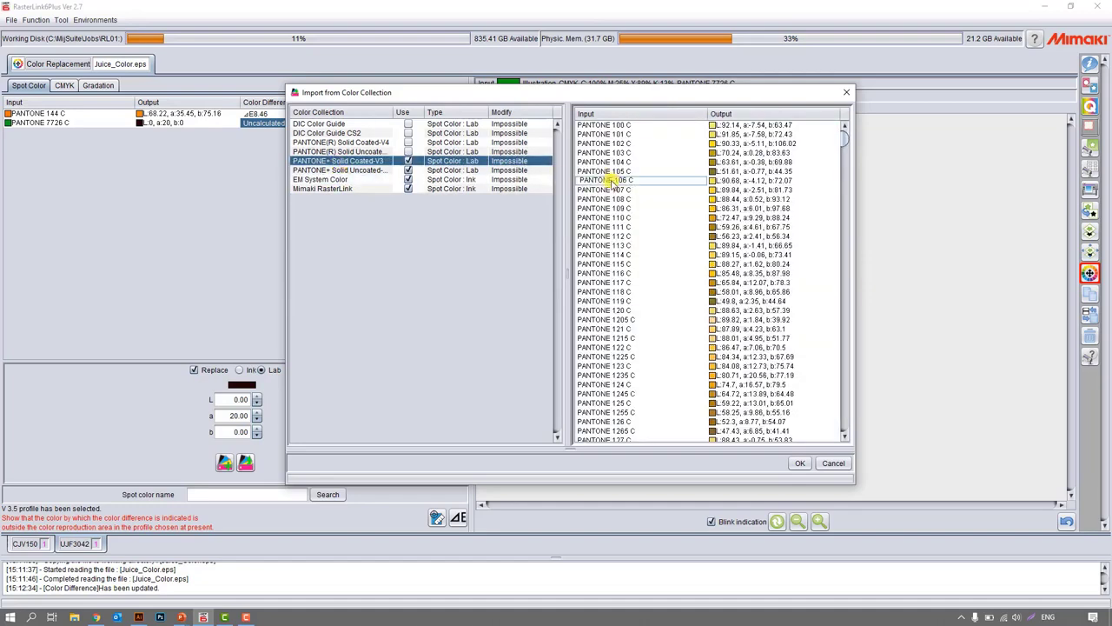
{"action": "left_click", "coordinate": [799, 463]}
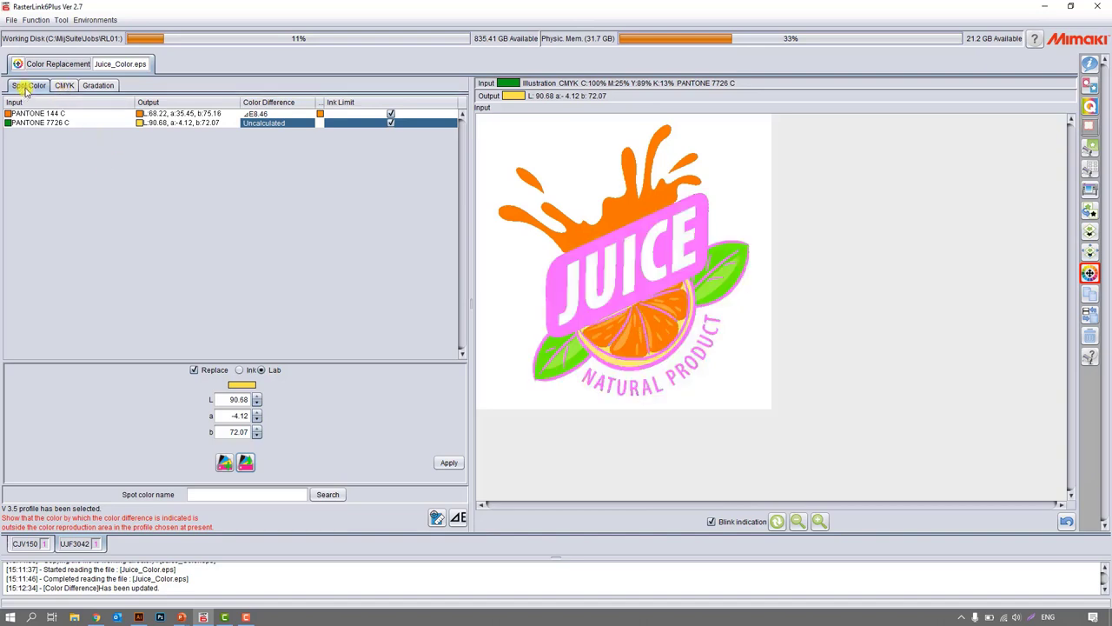
Look through the CMYK, Gradation and Spot Color replacement lists, and return to the properties of Juice_Color.eps.
{"action": "left_click", "coordinate": [64, 85]}
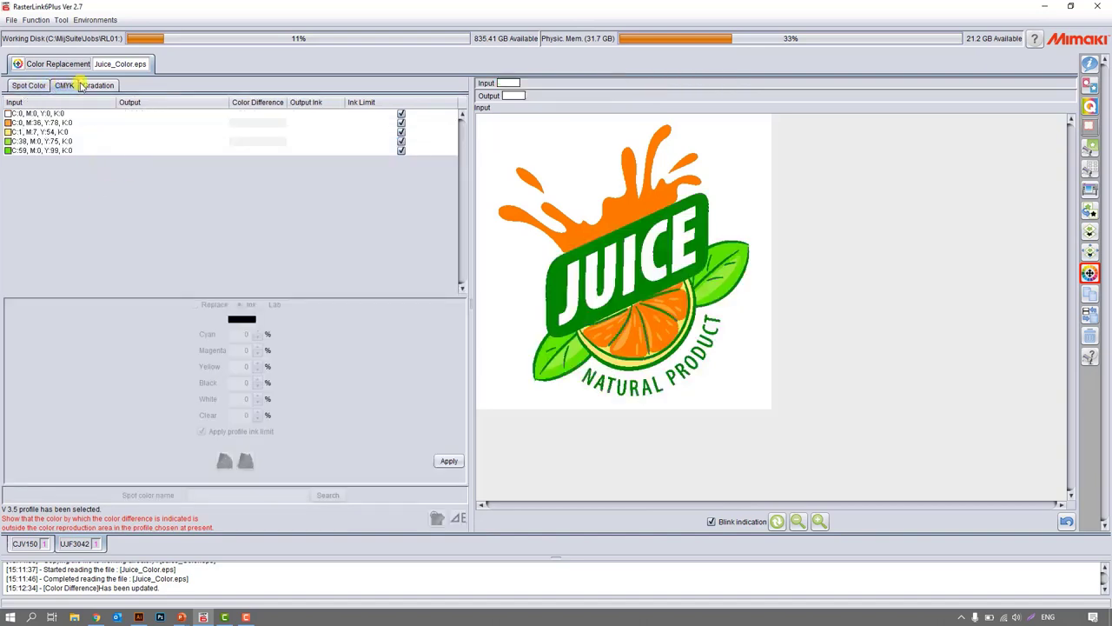
{"action": "left_click", "coordinate": [97, 86]}
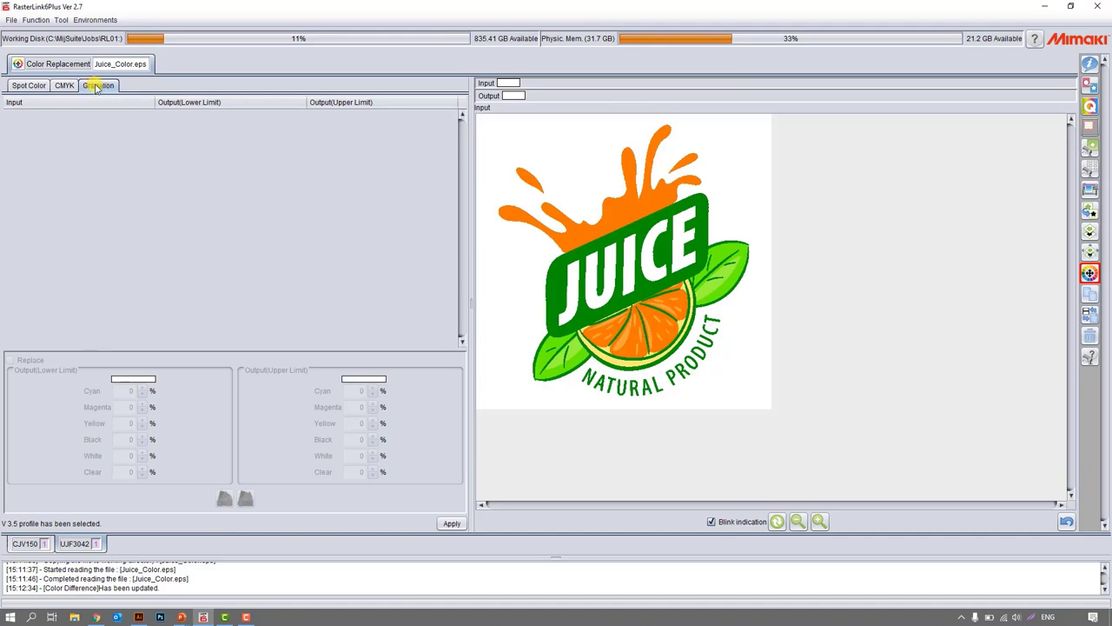
{"action": "left_click", "coordinate": [35, 86]}
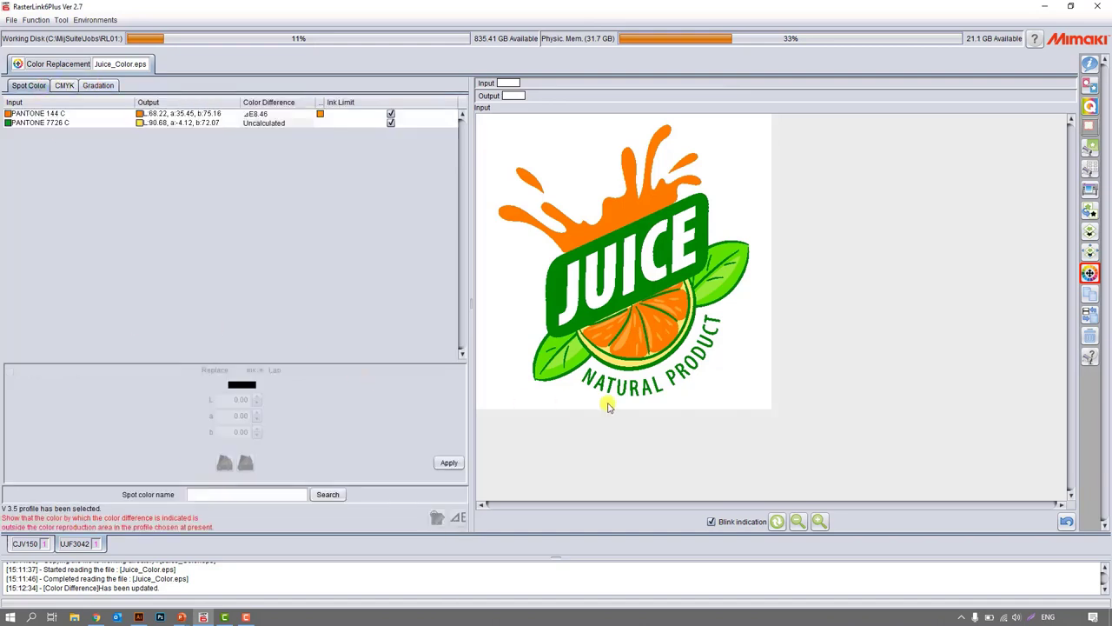
{"action": "left_click", "coordinate": [1090, 65]}
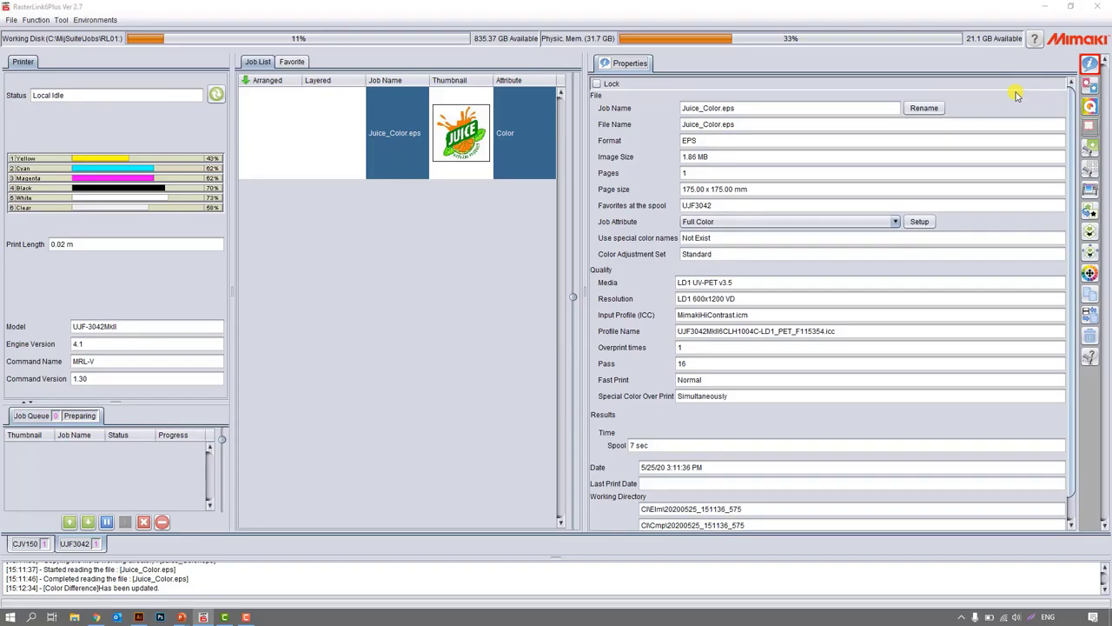
Switch to the PowerPoint slide show and advance to the Special Functions: Flatbed slide listing Special Plate and JIG-Print.
{"action": "key", "text": "super+Tab"}
{"action": "left_click", "coordinate": [425, 277]}
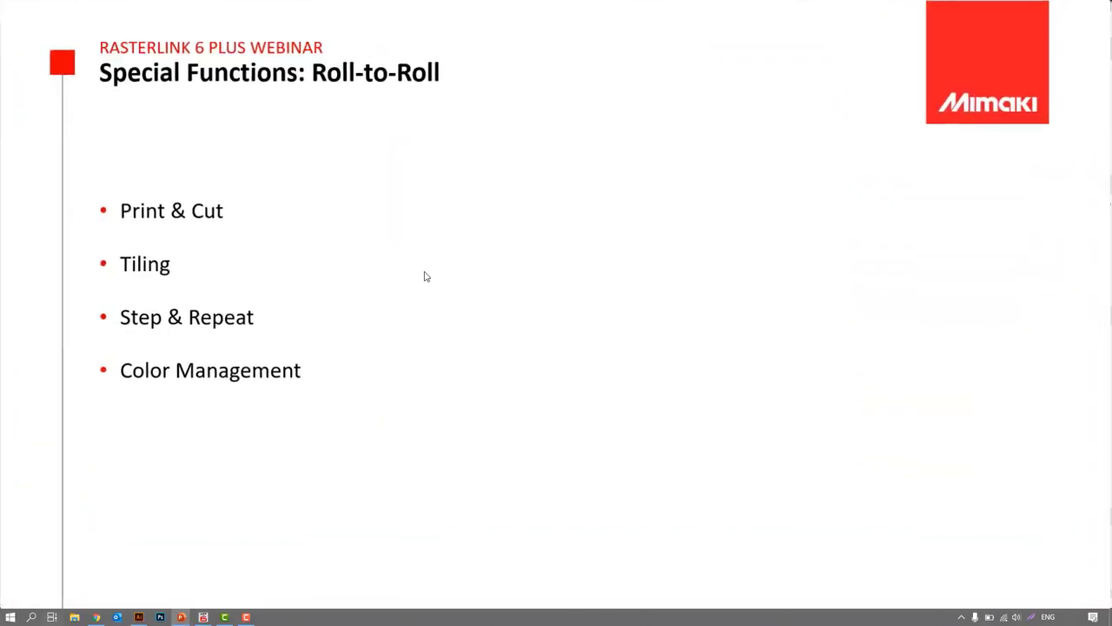
{"action": "left_click", "coordinate": [426, 277]}
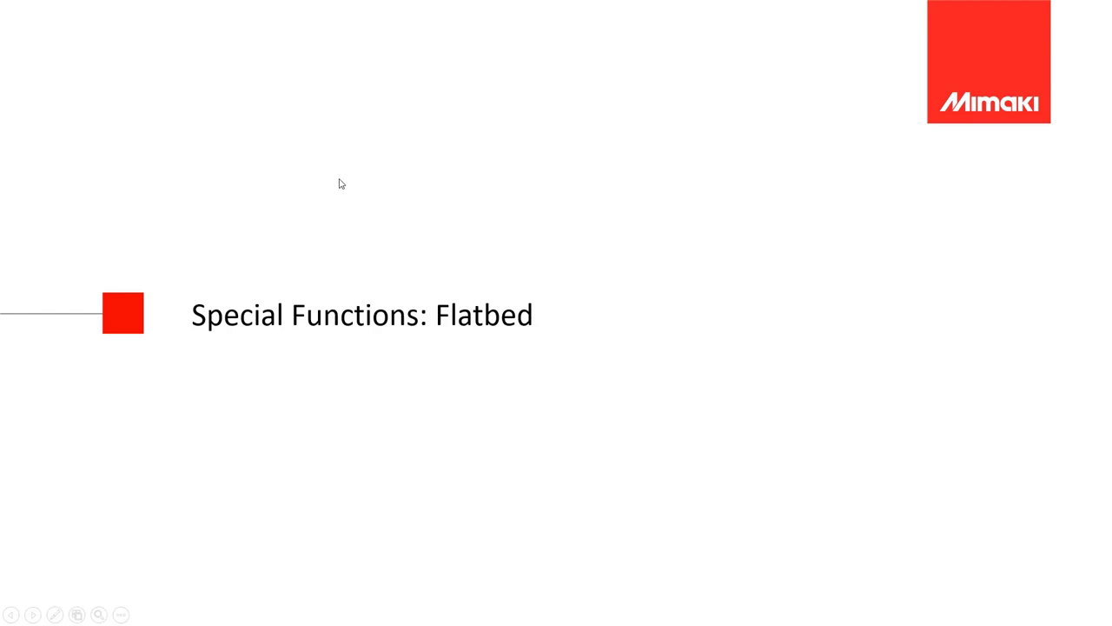
{"action": "key", "text": "Right"}
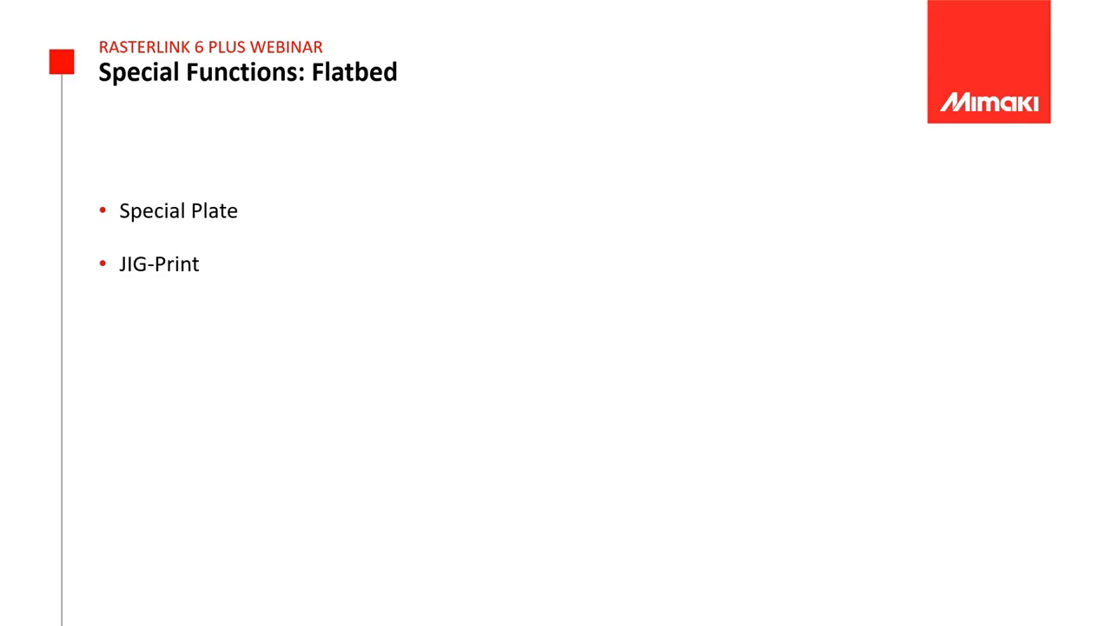
Switch to Juice_ColorCut.eps in Illustrator, select the color artwork to inspect it and clear the selection.
{"action": "key", "text": "alt+Tab"}
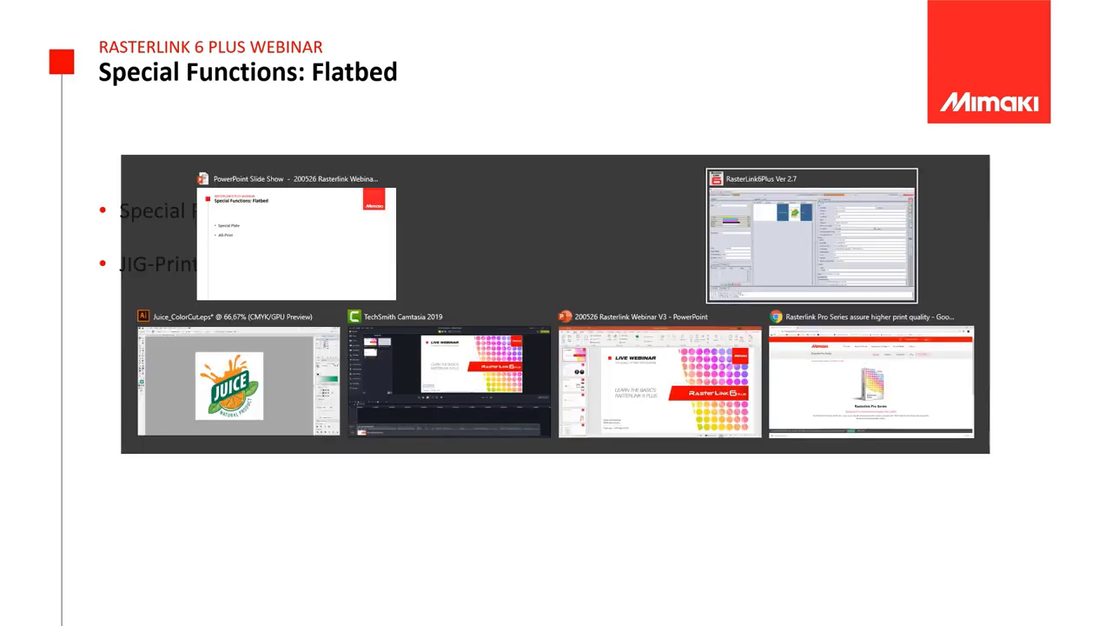
{"action": "left_click", "coordinate": [274, 402]}
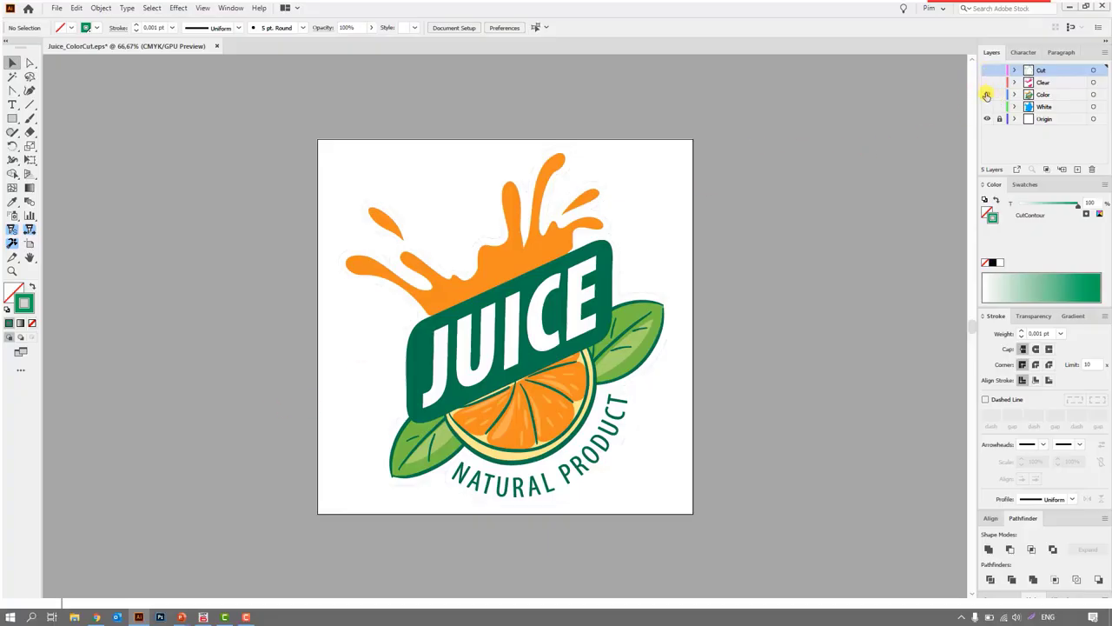
{"action": "left_click", "coordinate": [606, 205]}
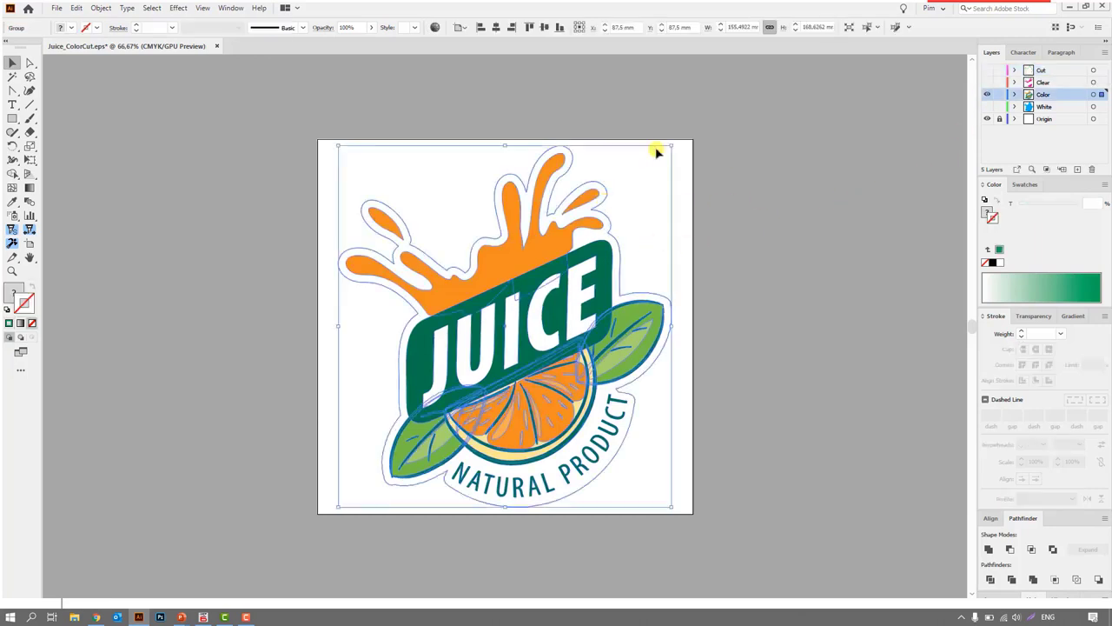
{"action": "left_click", "coordinate": [786, 300]}
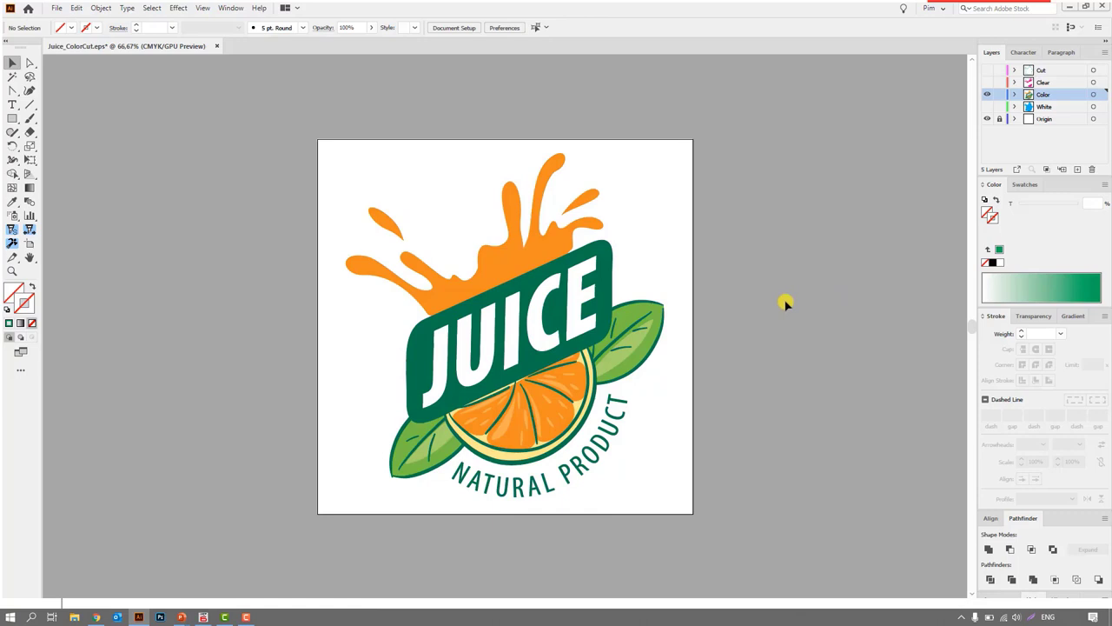
Hide the Color layer, preview the White layer alone and hide it again.
{"action": "left_click", "coordinate": [987, 95]}
{"action": "left_click", "coordinate": [987, 106]}
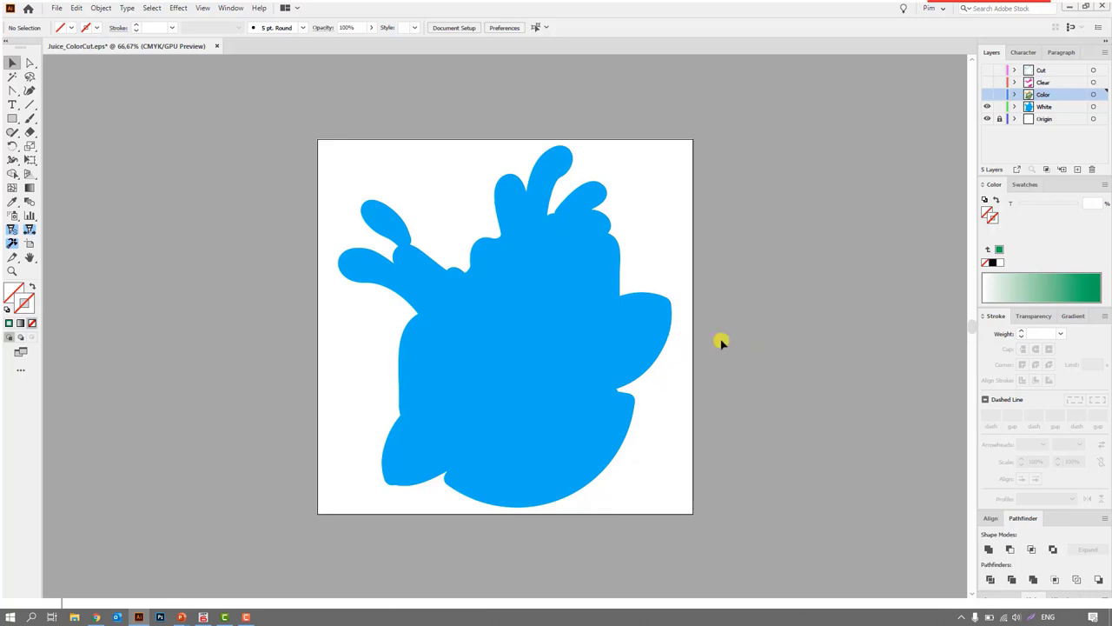
{"action": "left_click", "coordinate": [988, 106]}
Preview the Clear layer alone and over the Color layer, hiding both before switching back to RasterLink6Plus.
{"action": "left_click_drag", "start_coordinate": [987, 87], "coordinate": [987, 94]}
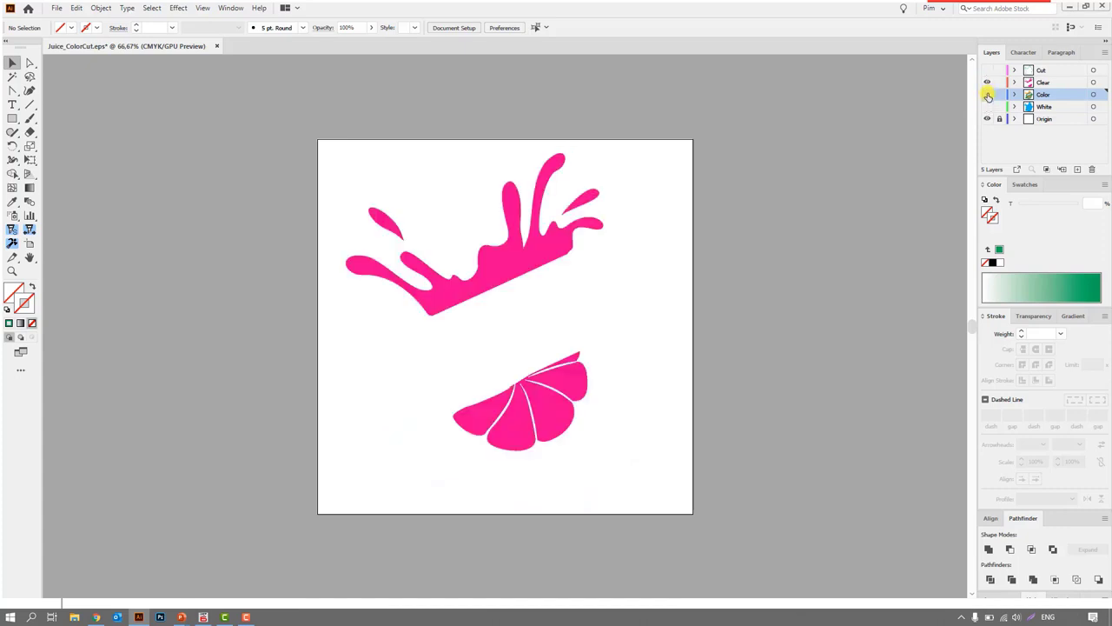
{"action": "left_click", "coordinate": [988, 94]}
{"action": "left_click", "coordinate": [987, 83]}
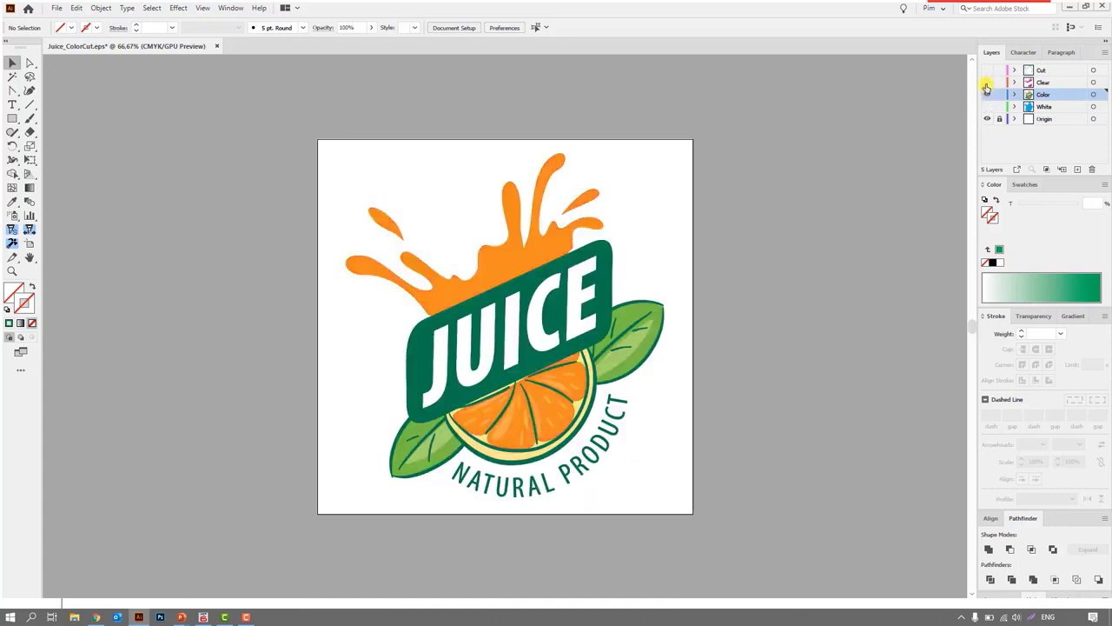
{"action": "left_click", "coordinate": [987, 82]}
{"action": "left_click", "coordinate": [987, 87]}
{"action": "left_click", "coordinate": [988, 87]}
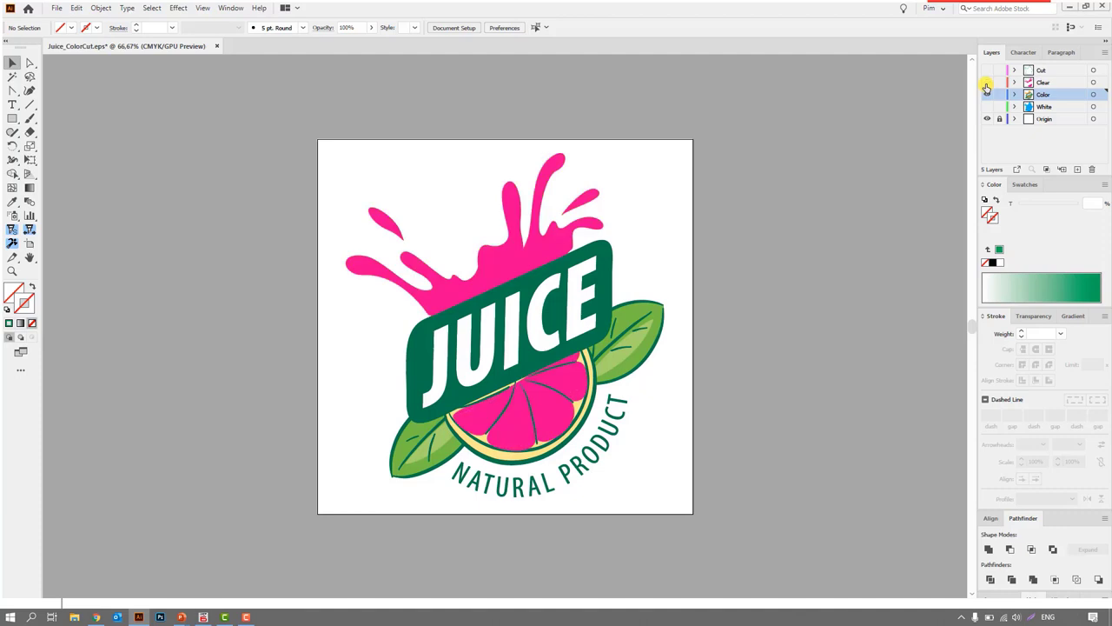
{"action": "left_click", "coordinate": [987, 87]}
{"action": "left_click", "coordinate": [987, 87]}
{"action": "left_click", "coordinate": [987, 94]}
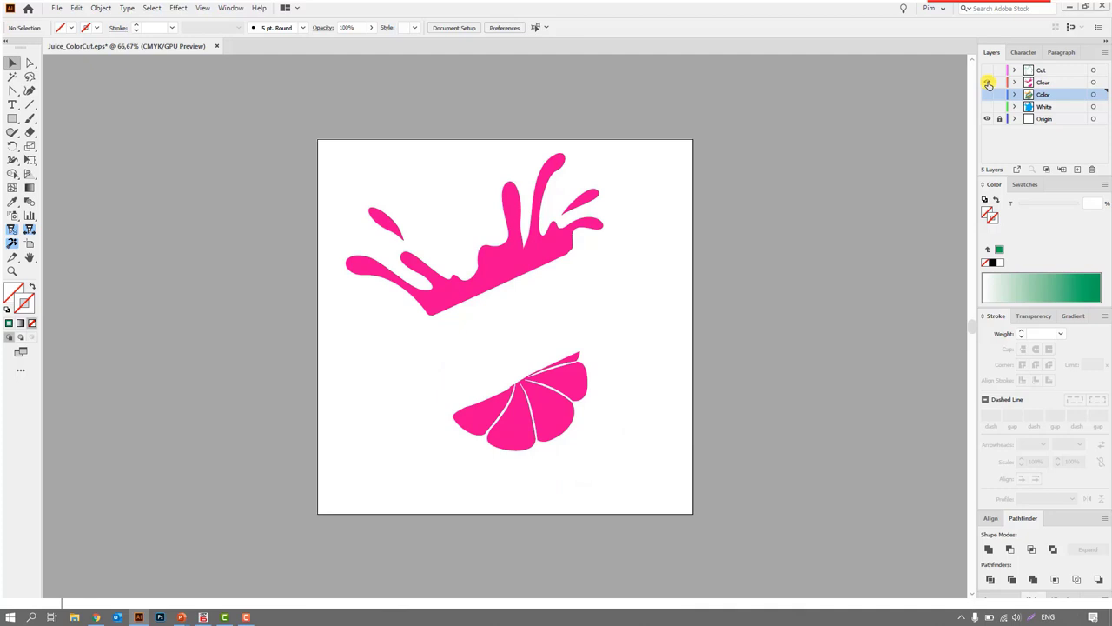
{"action": "left_click", "coordinate": [988, 85]}
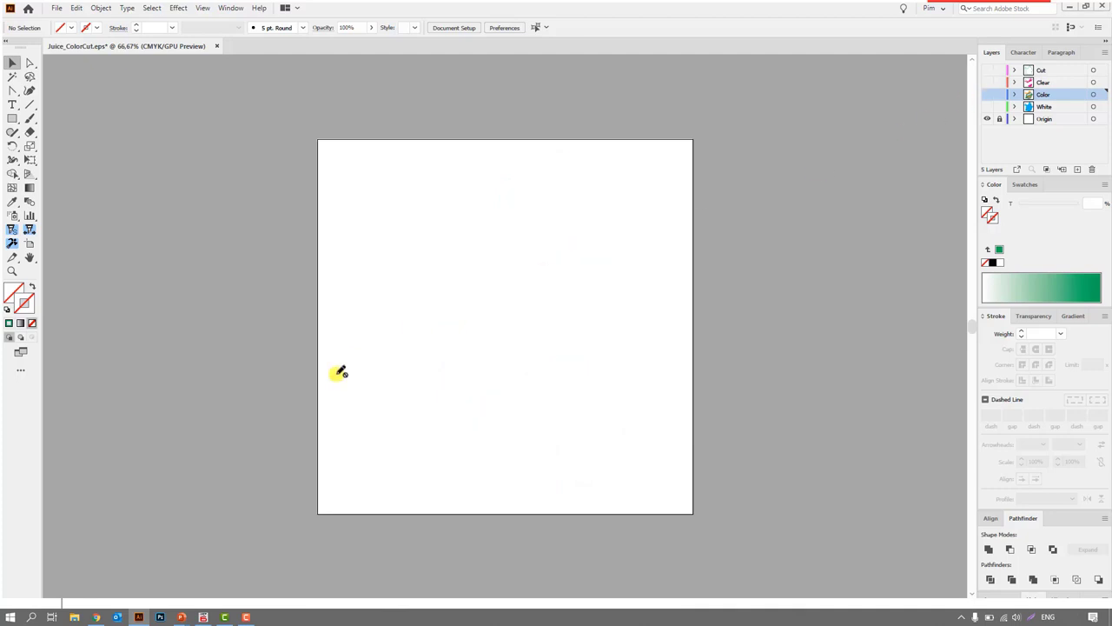
{"action": "left_click", "coordinate": [202, 617]}
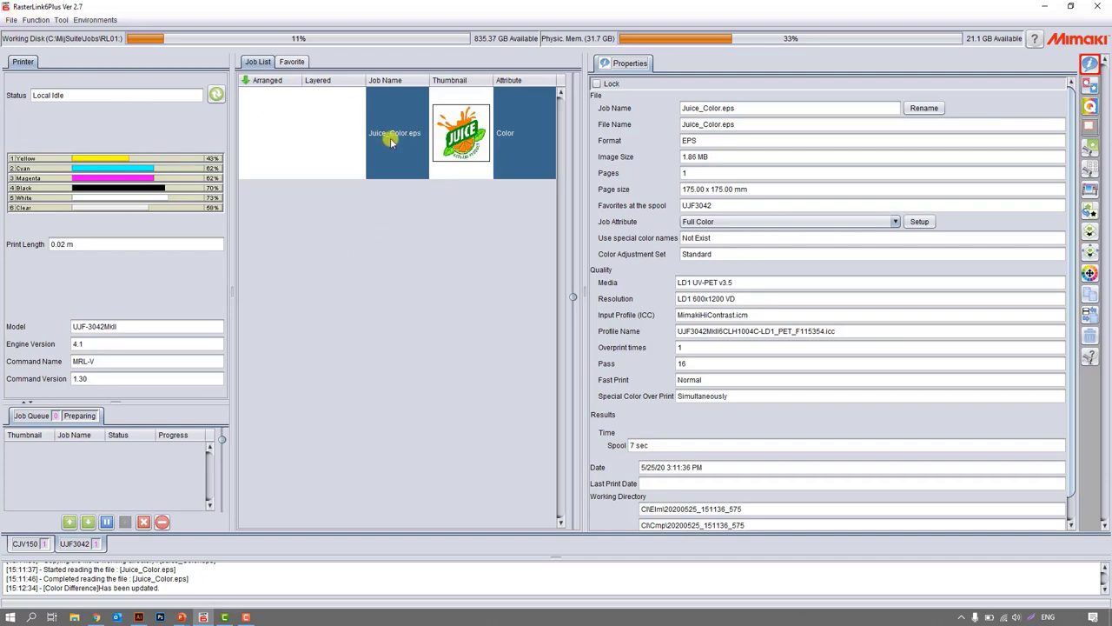
Load Juice_Clear.eps and Juice_White.eps from the RasterLink Flatbed folder into the UJF3042 job list.
{"action": "left_click", "coordinate": [12, 20]}
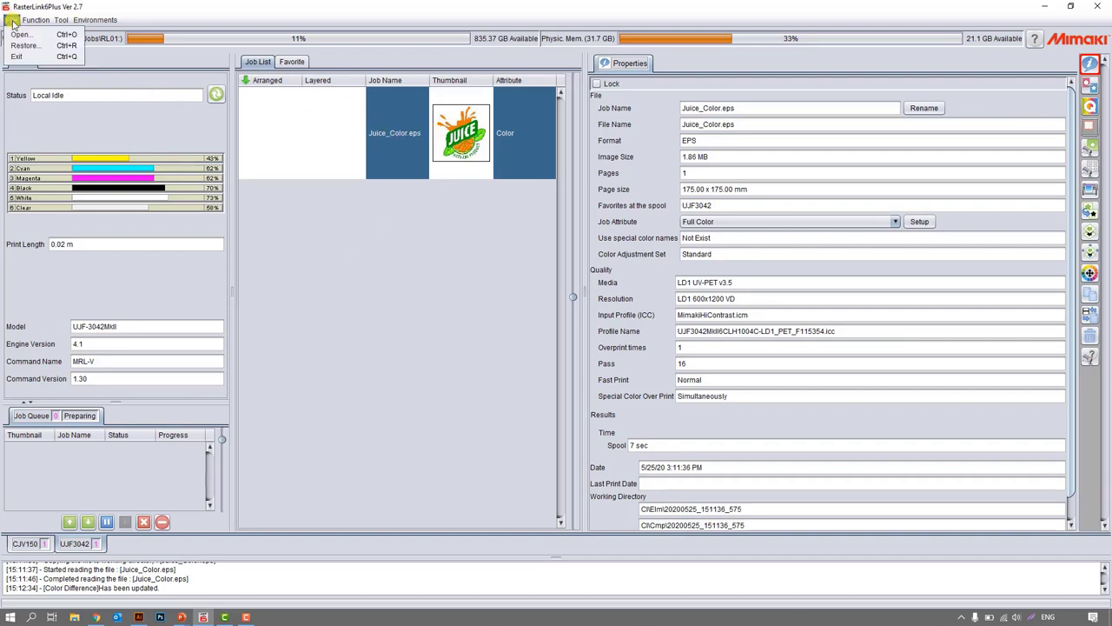
{"action": "left_click", "coordinate": [30, 35]}
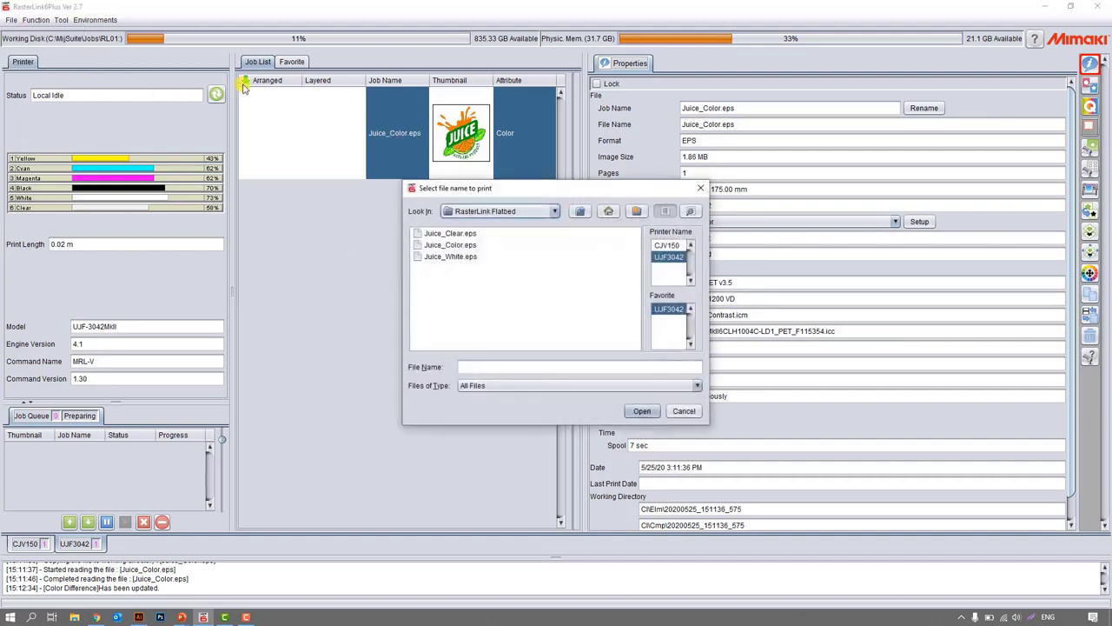
{"action": "left_click", "coordinate": [452, 233]}
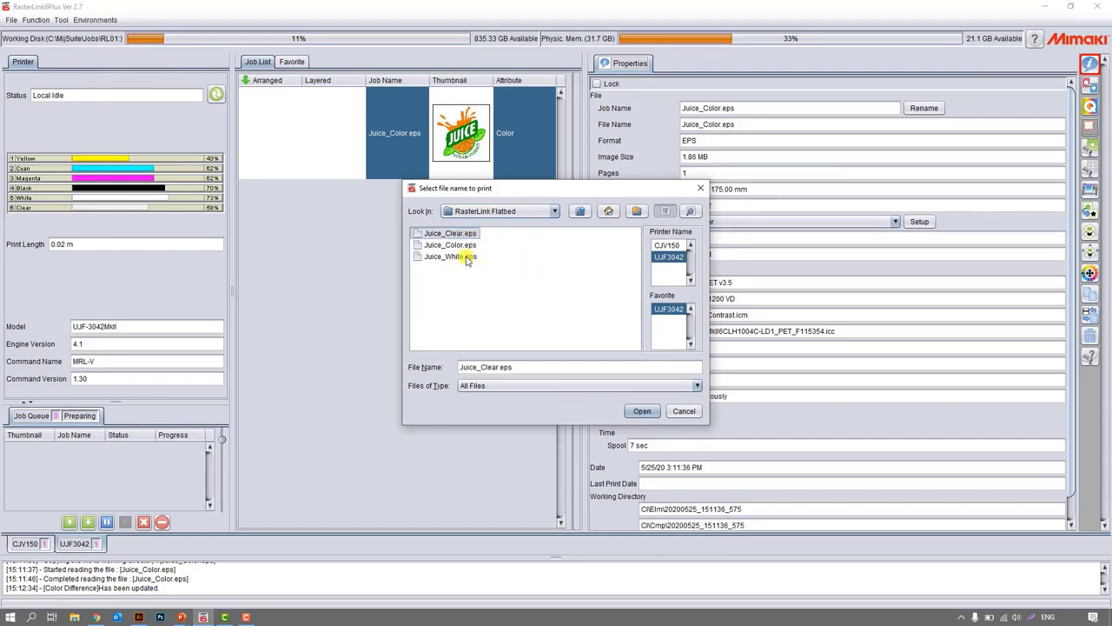
{"action": "left_click", "coordinate": [469, 257], "text": "ctrl"}
{"action": "left_click", "coordinate": [644, 411]}
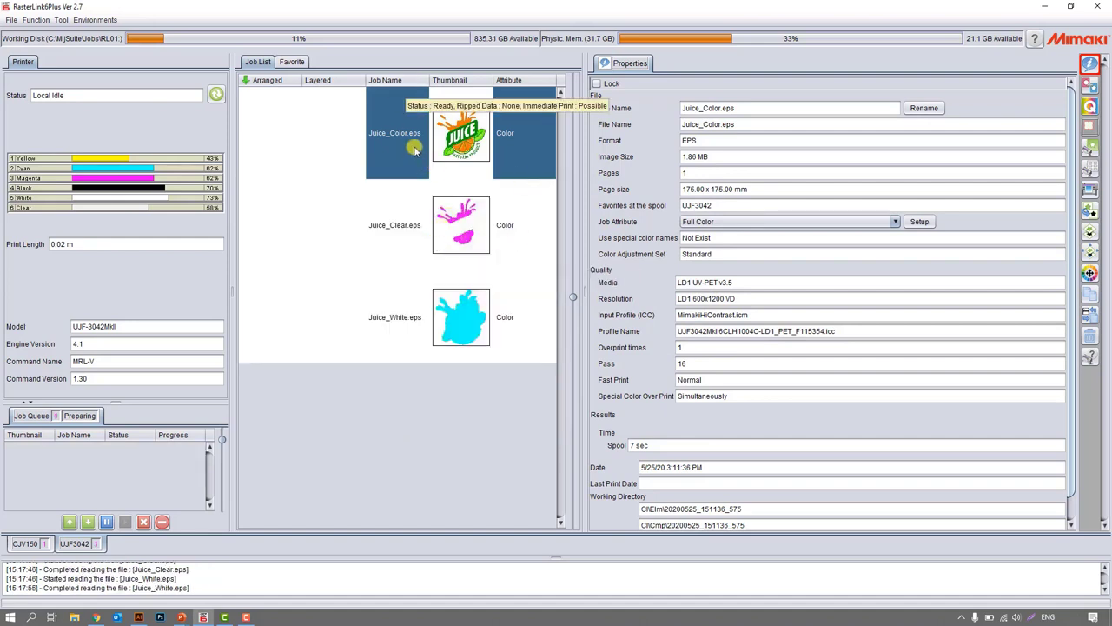
Create a special plate from Juice_Clear.eps with Clear ink at 100% over the whole image.
{"action": "left_click", "coordinate": [415, 231]}
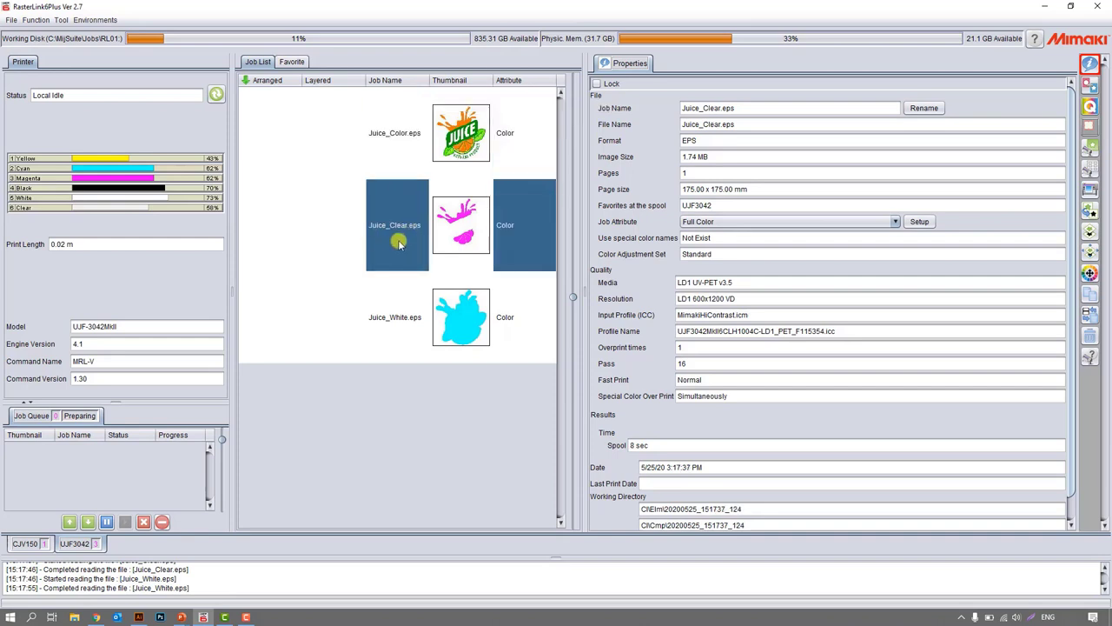
{"action": "left_click", "coordinate": [1090, 211]}
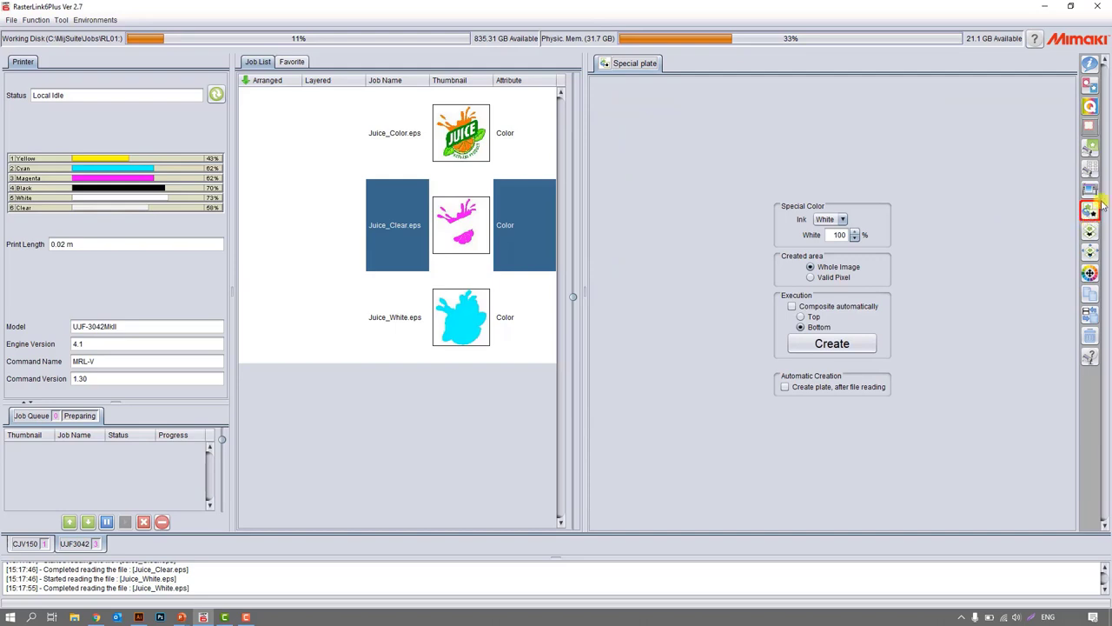
{"action": "left_click", "coordinate": [830, 220]}
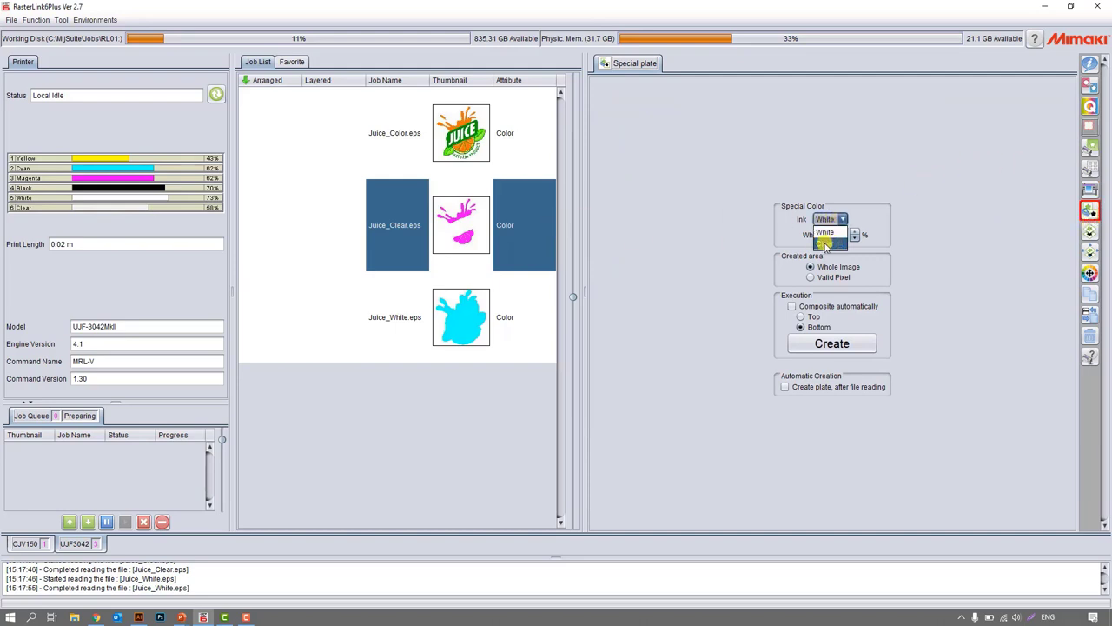
{"action": "left_click", "coordinate": [825, 244]}
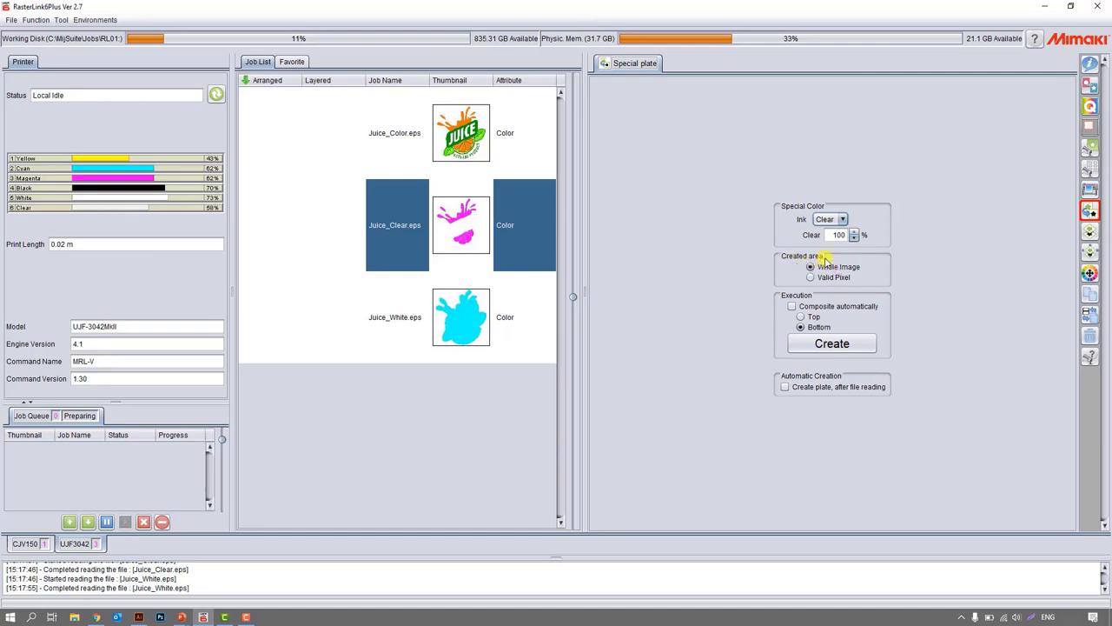
{"action": "left_click", "coordinate": [843, 345]}
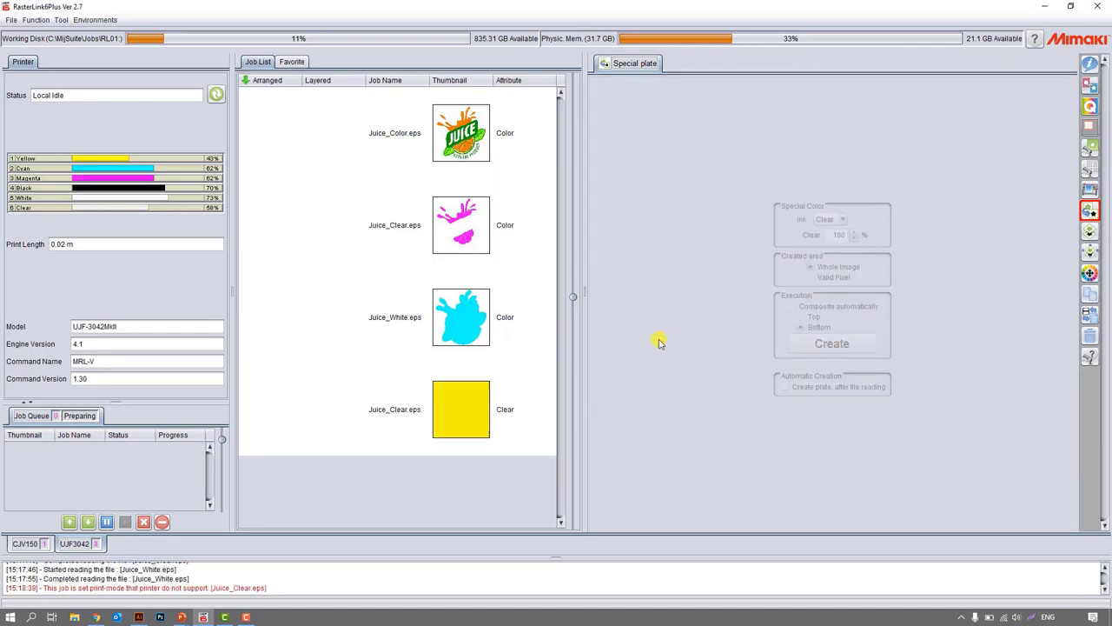
Completely delete the solid whole-image Clear plate job.
{"action": "left_click", "coordinate": [475, 313]}
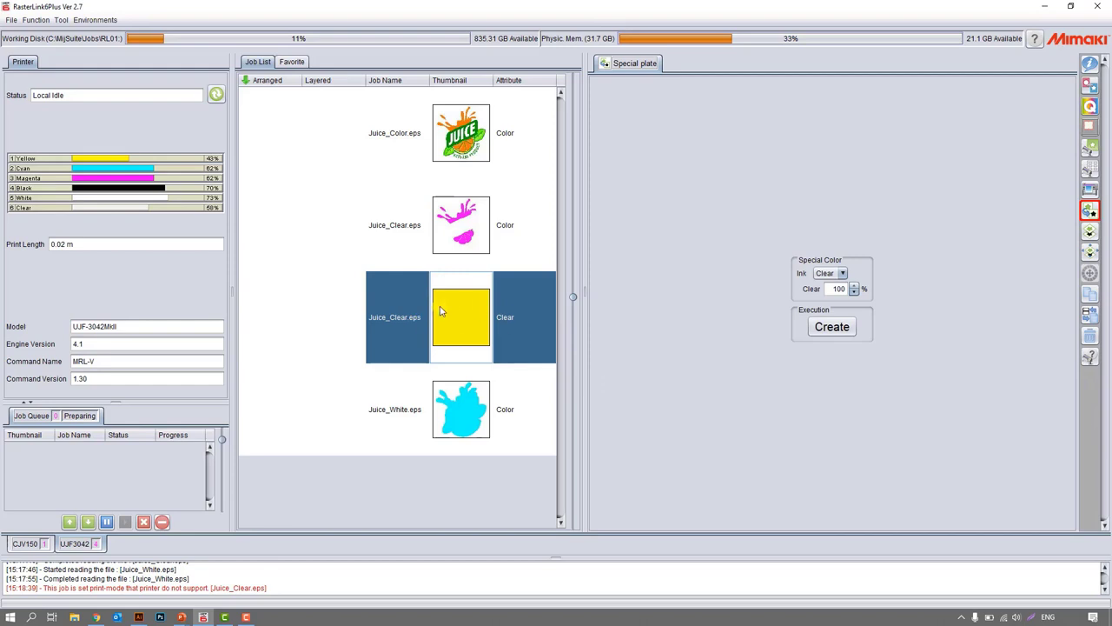
{"action": "left_click", "coordinate": [1090, 335]}
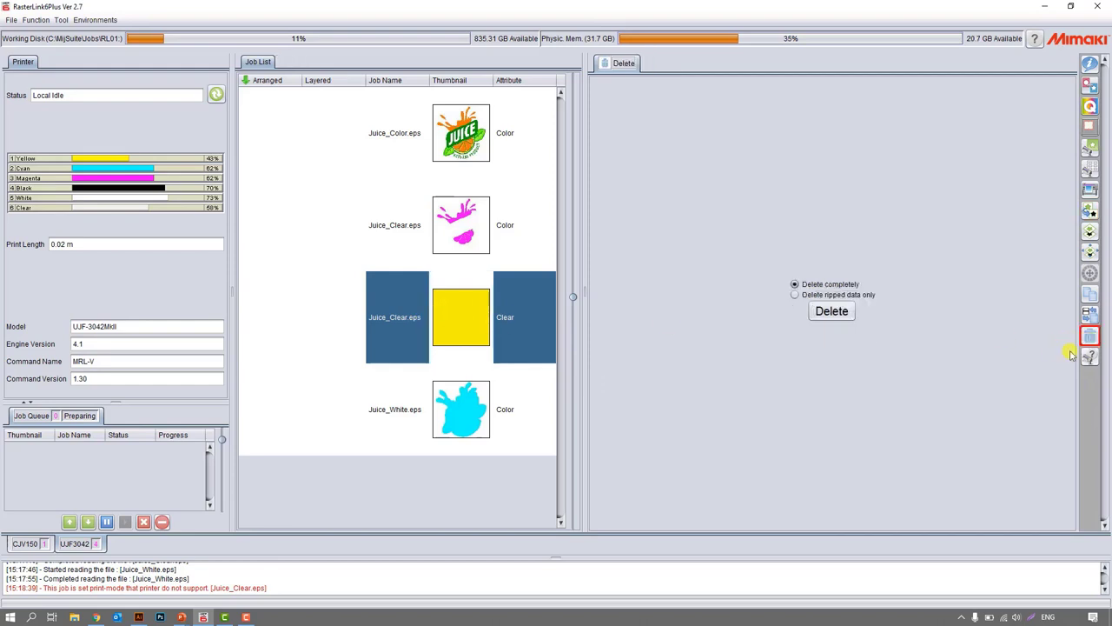
{"action": "left_click", "coordinate": [832, 311]}
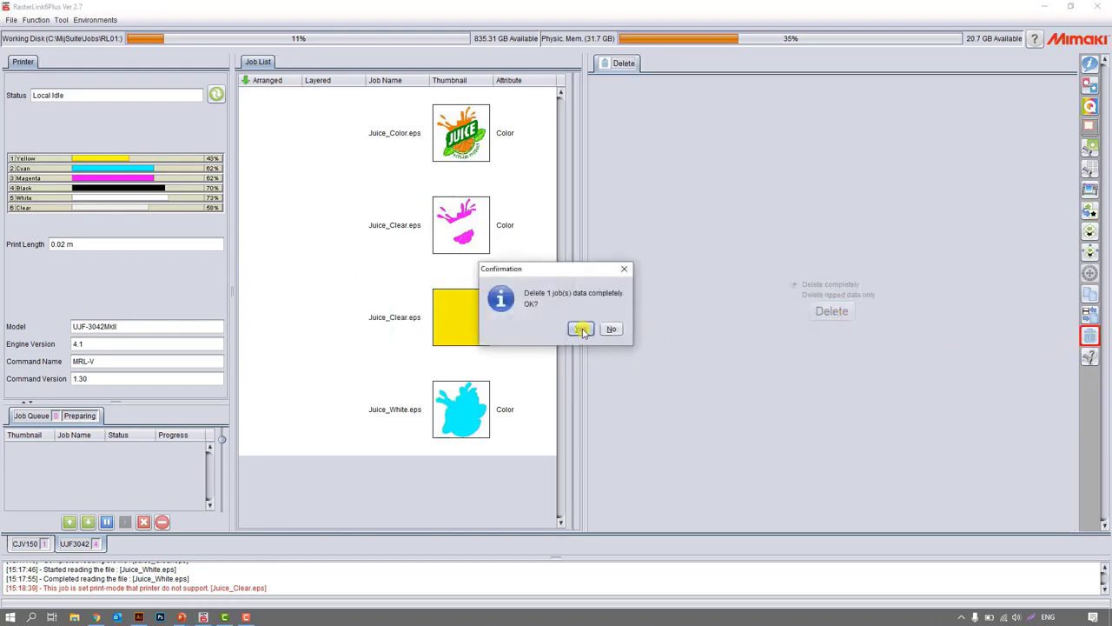
{"action": "left_click", "coordinate": [580, 328]}
Create a special plate from the Juice_Clear.eps color job using Clear ink and the Valid Pixel area.
{"action": "left_click", "coordinate": [507, 239]}
{"action": "left_click", "coordinate": [1089, 210]}
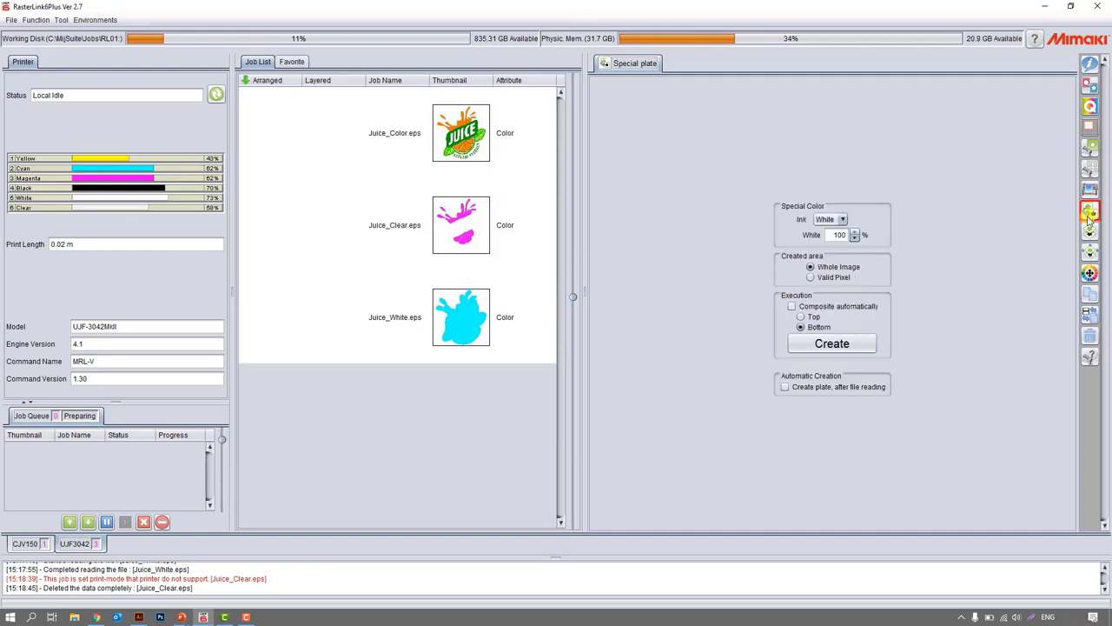
{"action": "left_click", "coordinate": [833, 220]}
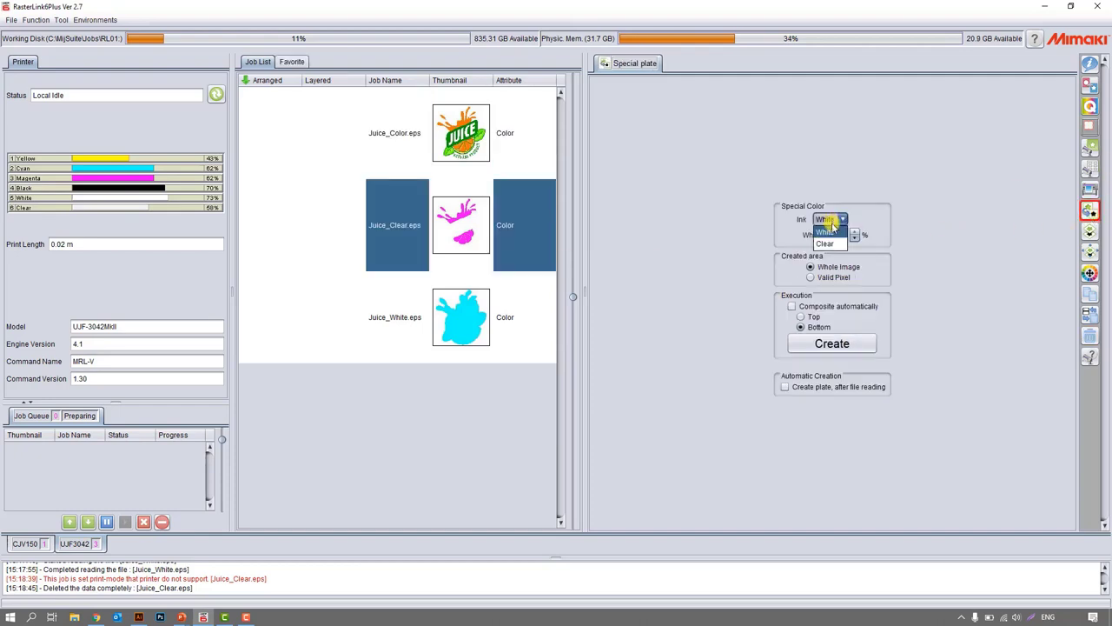
{"action": "left_click", "coordinate": [834, 278]}
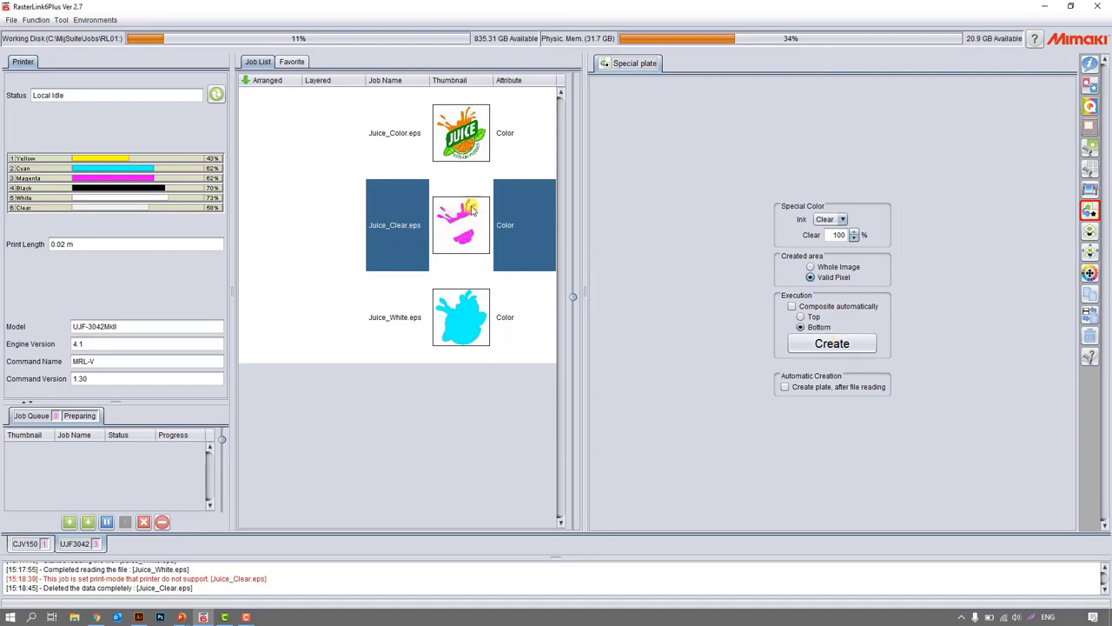
{"action": "left_click", "coordinate": [860, 346]}
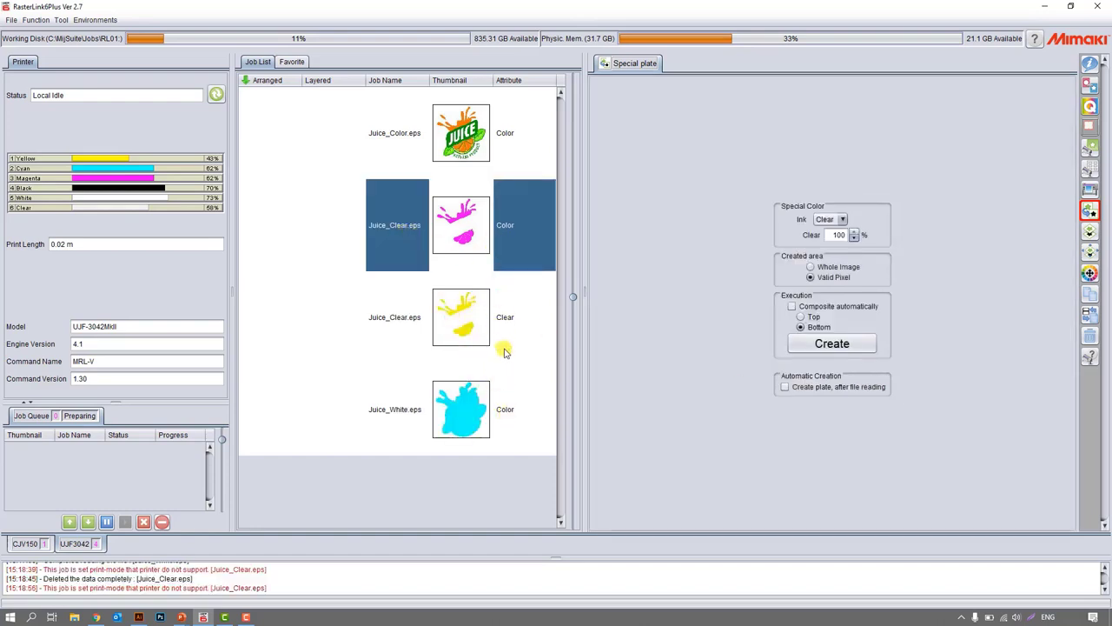
Completely delete the original Juice_Clear.eps color job, keeping its Clear plate.
{"action": "left_click", "coordinate": [508, 318]}
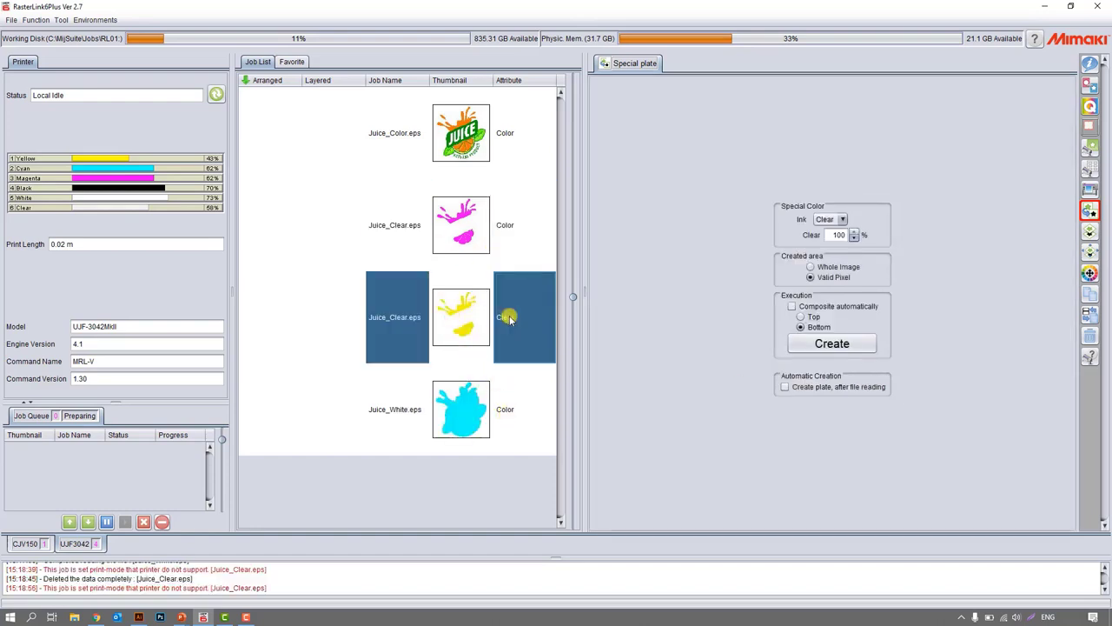
{"action": "left_click", "coordinate": [510, 230]}
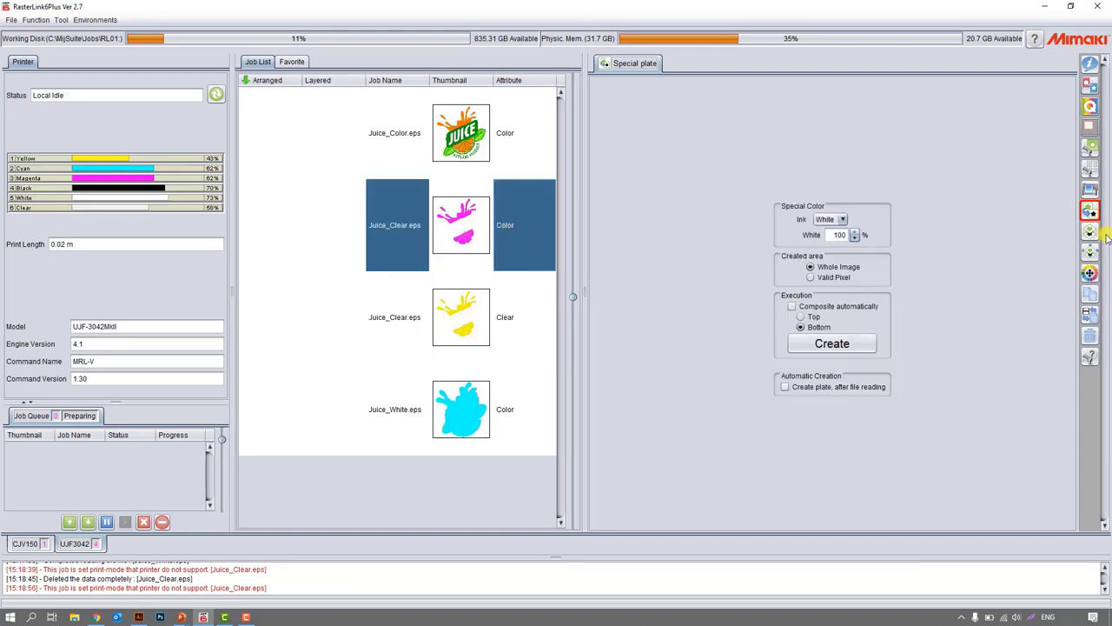
{"action": "left_click", "coordinate": [1089, 335]}
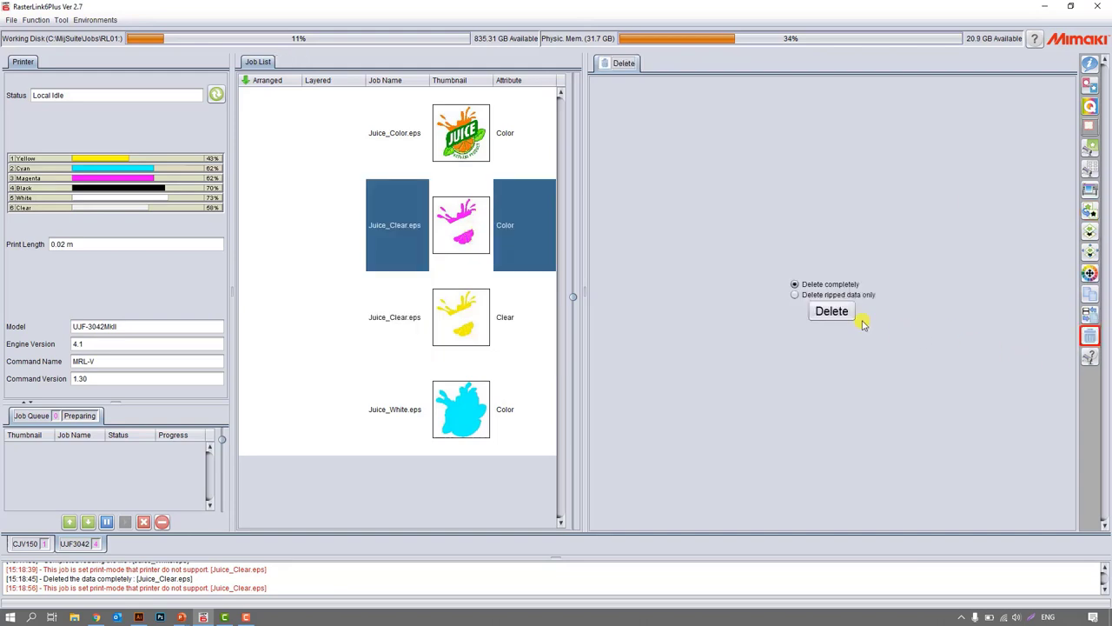
{"action": "left_click", "coordinate": [836, 314]}
{"action": "left_click", "coordinate": [584, 328]}
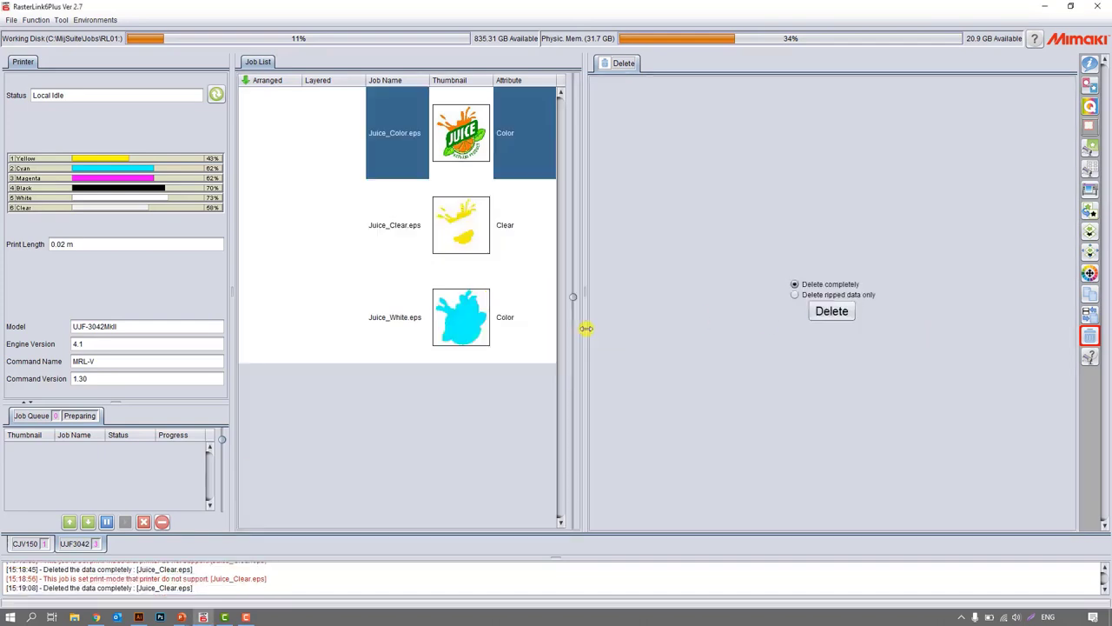
Create a special plate from Juice_White.eps using White ink at 100% and the Valid Pixel area.
{"action": "left_click", "coordinate": [467, 335]}
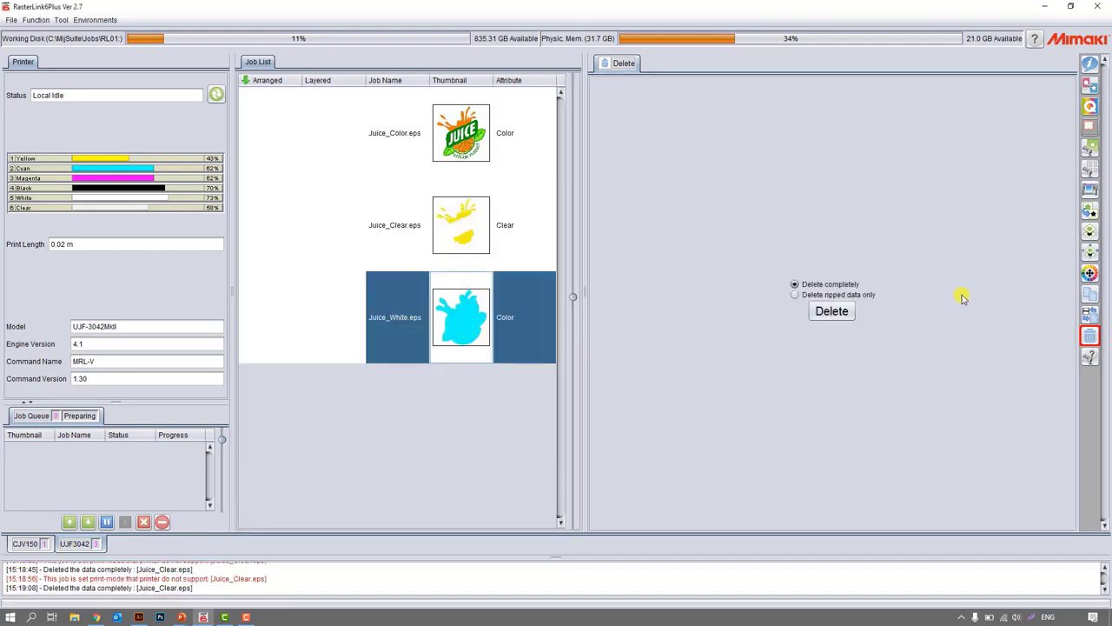
{"action": "left_click", "coordinate": [1089, 210]}
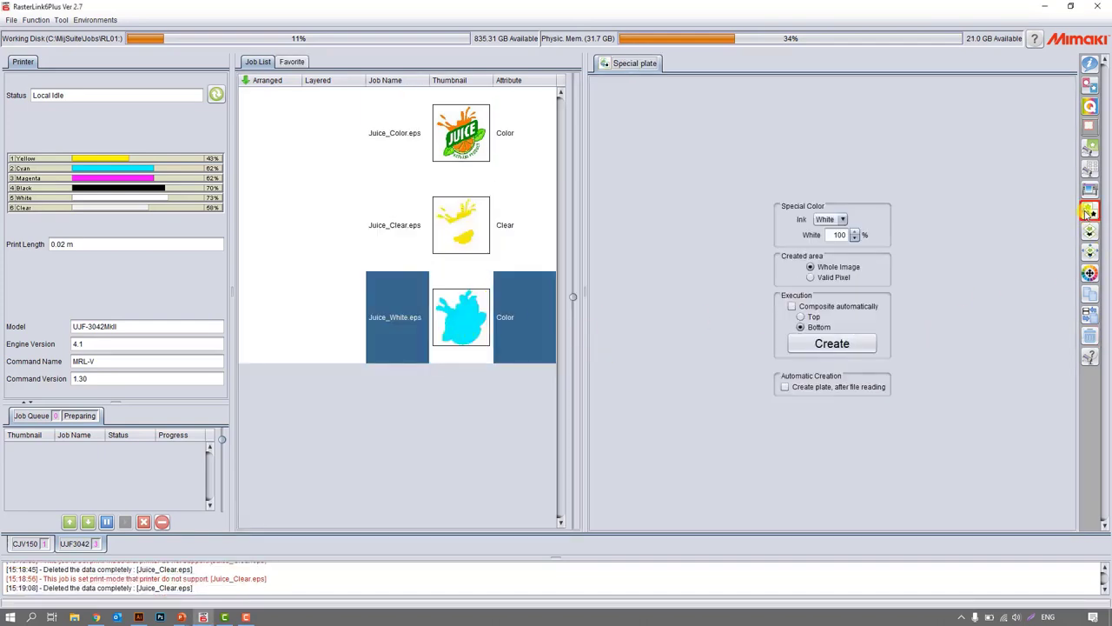
{"action": "left_click", "coordinate": [824, 223]}
{"action": "left_click", "coordinate": [832, 221]}
{"action": "double_click", "coordinate": [838, 234]}
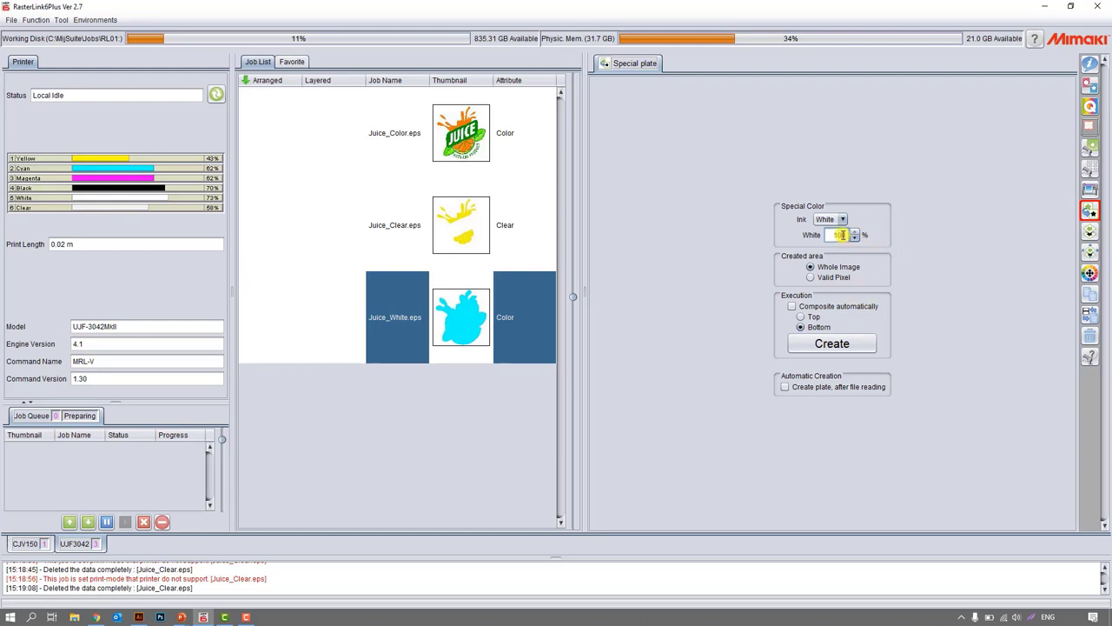
{"action": "left_click", "coordinate": [827, 279]}
{"action": "left_click", "coordinate": [817, 347]}
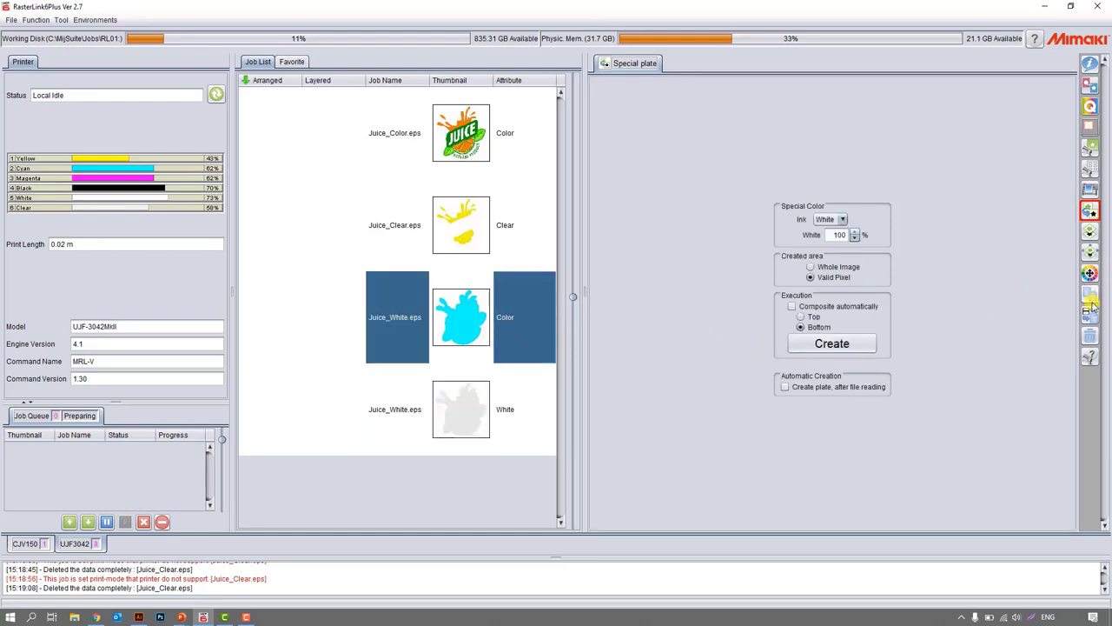
Completely delete the original Juice_White.eps color job, keeping its White plate.
{"action": "left_click", "coordinate": [1089, 335]}
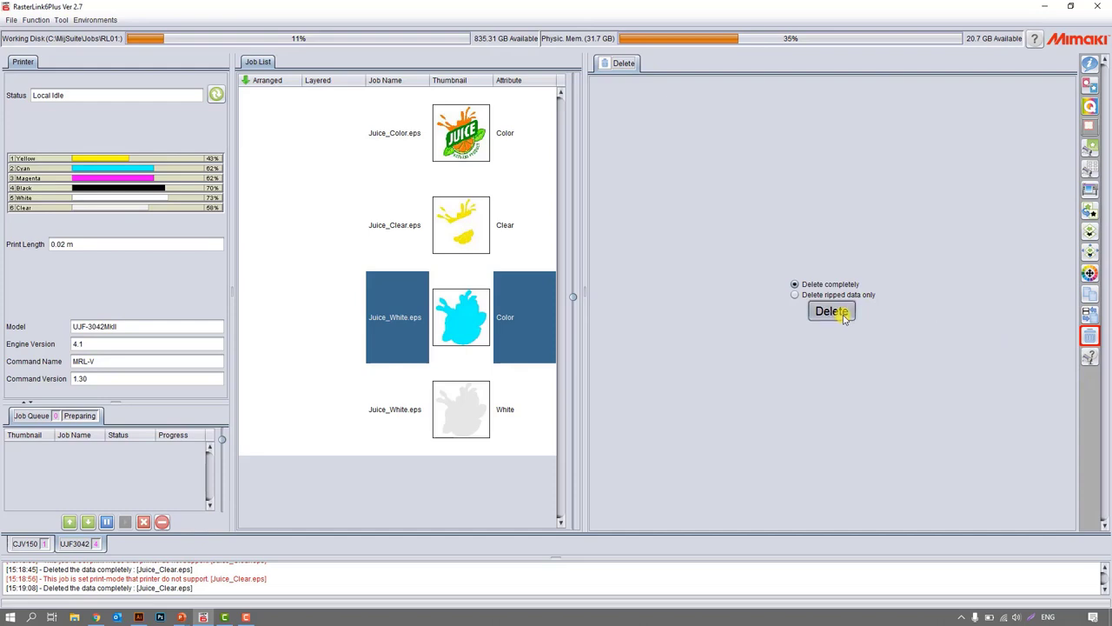
{"action": "left_click", "coordinate": [833, 311]}
{"action": "left_click", "coordinate": [576, 326]}
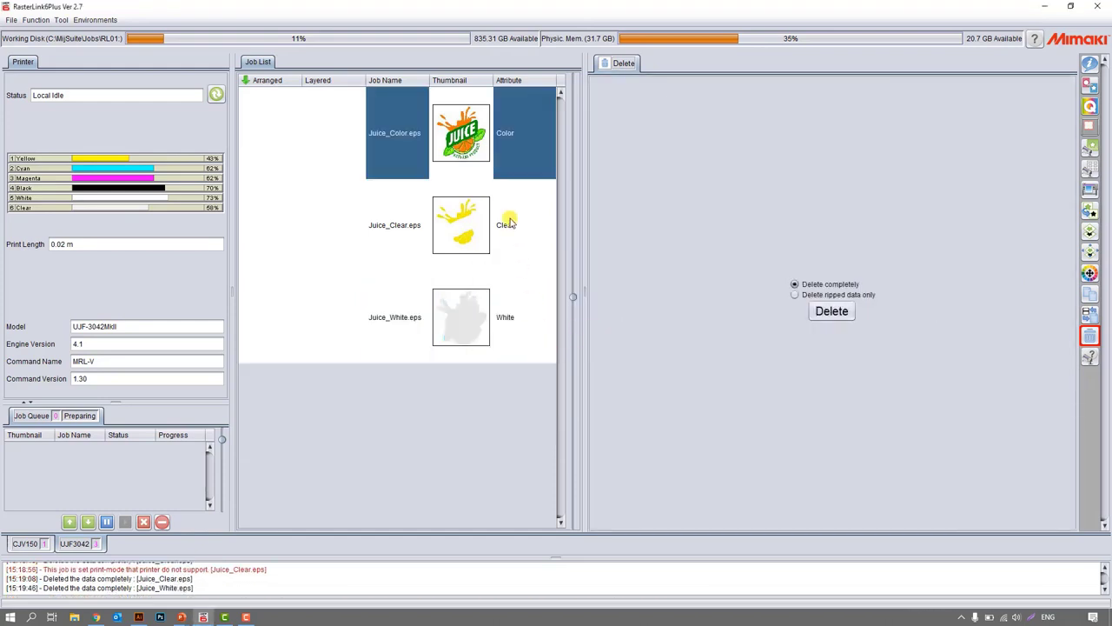
Select the Color, Clear and White juice jobs together and open the Composition function for them.
{"action": "left_click", "coordinate": [477, 134]}
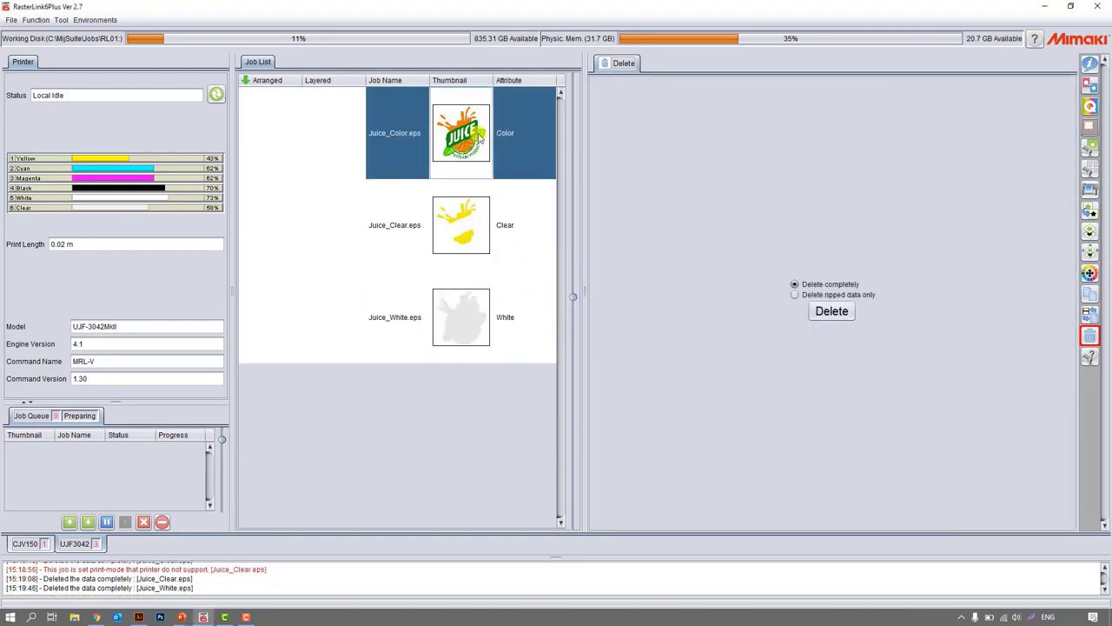
{"action": "left_click", "coordinate": [477, 213]}
{"action": "left_click", "coordinate": [466, 325]}
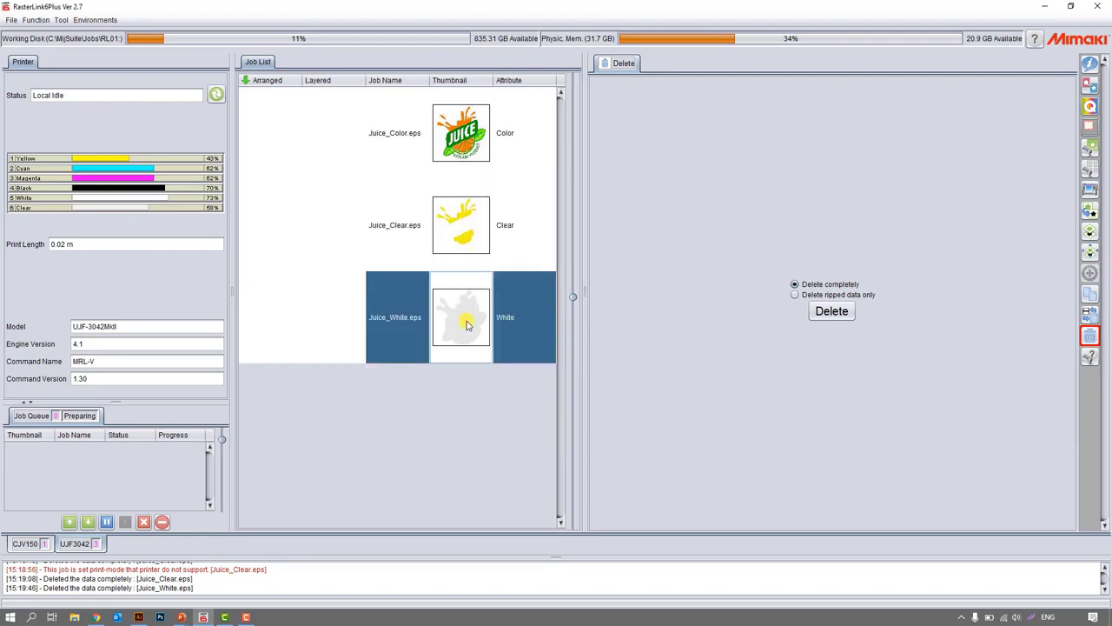
{"action": "left_click", "coordinate": [503, 155], "text": "shift"}
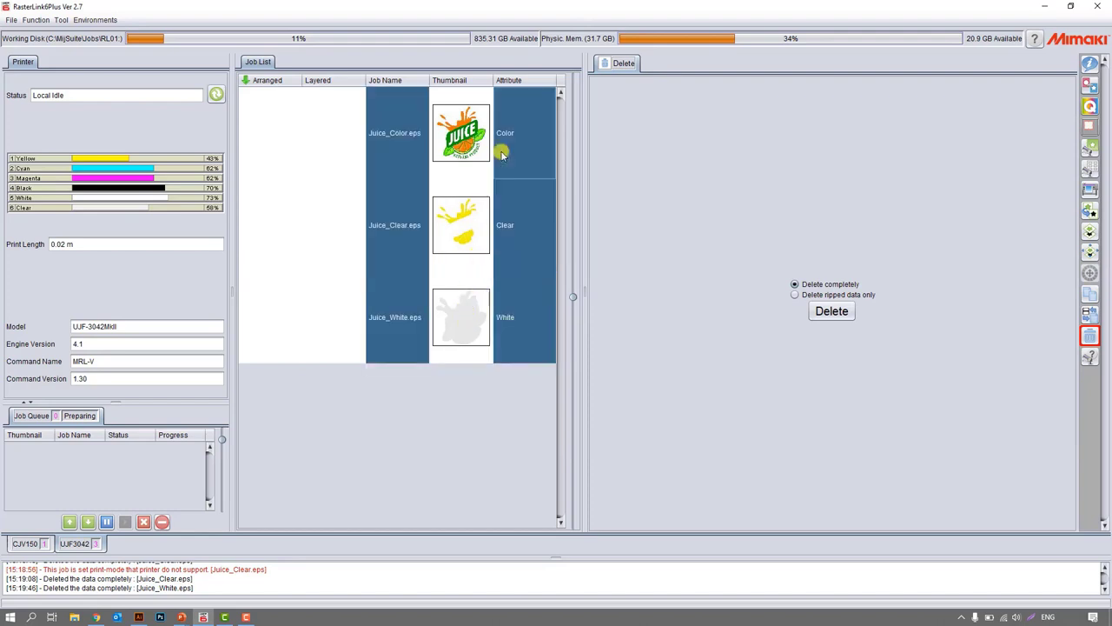
{"action": "left_click", "coordinate": [1092, 233]}
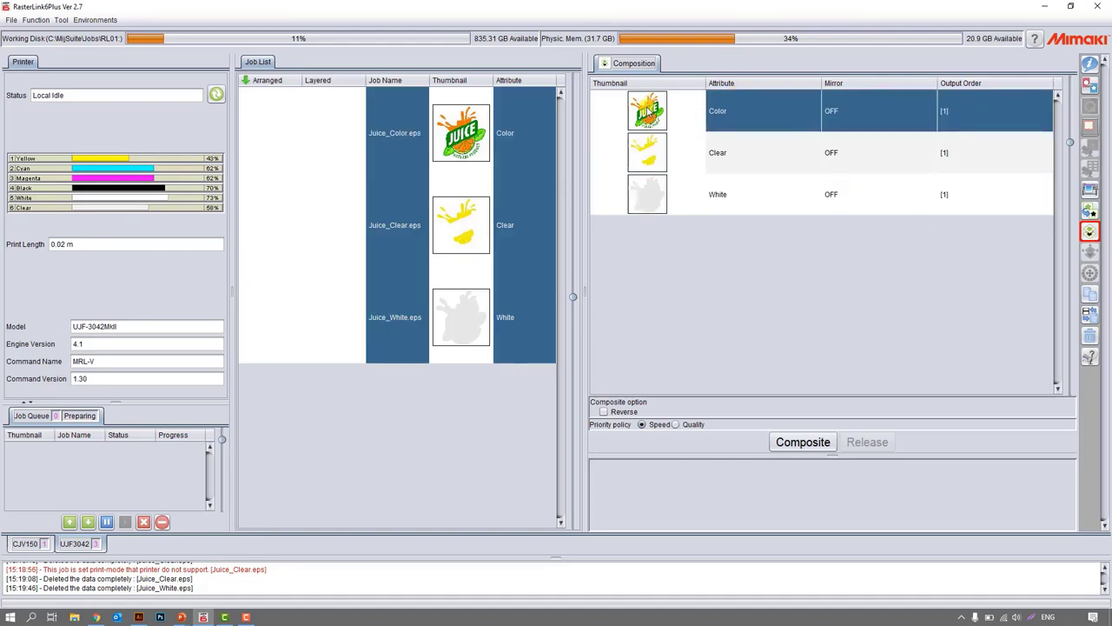
Move the Color layer below Clear and White in the composition order and select the White layer.
{"action": "left_click", "coordinate": [660, 152]}
{"action": "left_click", "coordinate": [730, 107]}
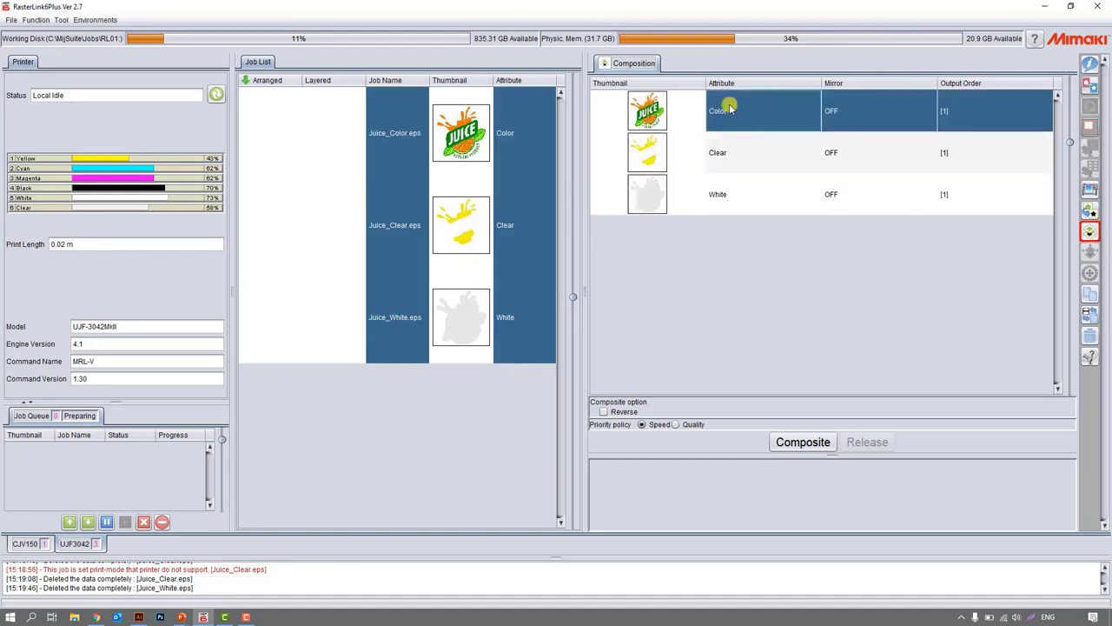
{"action": "left_click_drag", "start_coordinate": [725, 106], "coordinate": [728, 228]}
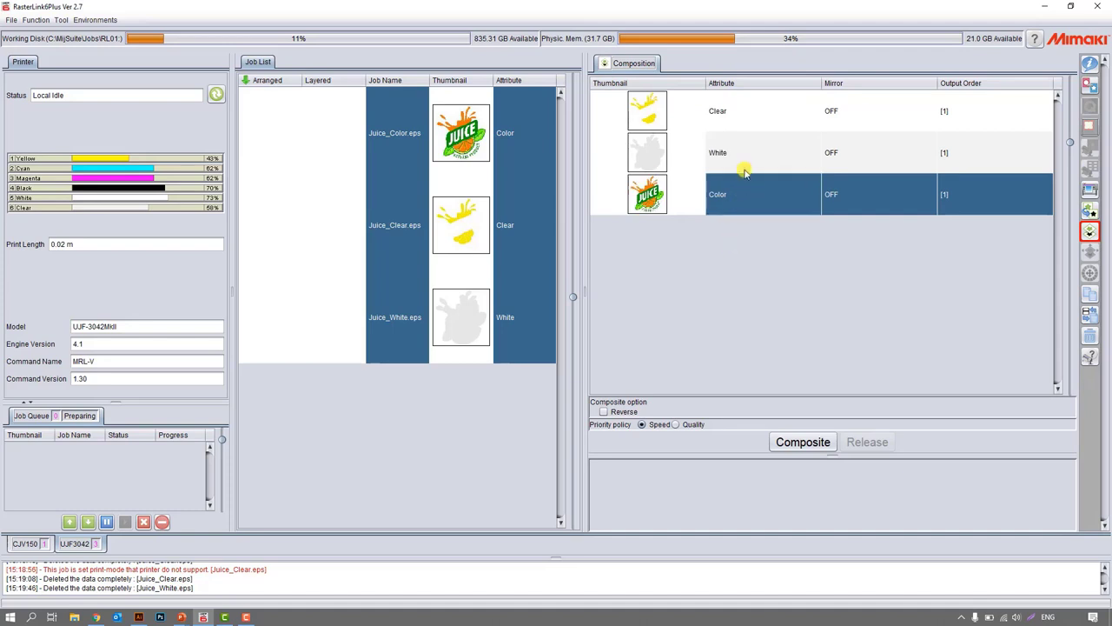
{"action": "left_click", "coordinate": [743, 143]}
{"action": "left_click_drag", "start_coordinate": [744, 132], "coordinate": [741, 154]}
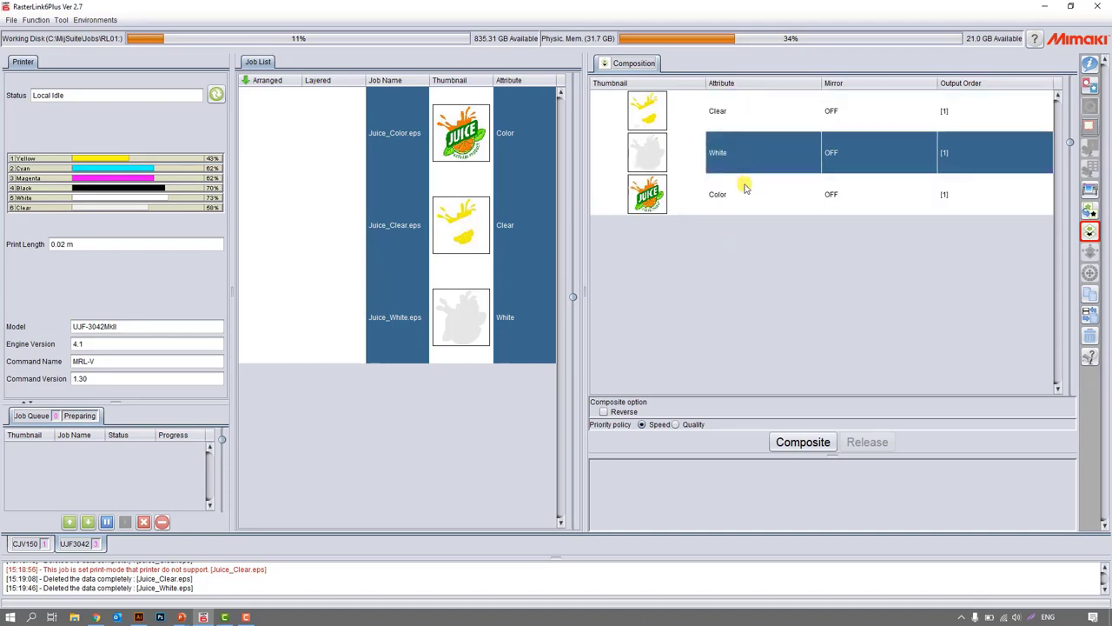
Move the White layer below Color in the composition order so the order is Clear, Color, White.
{"action": "left_click", "coordinate": [738, 200]}
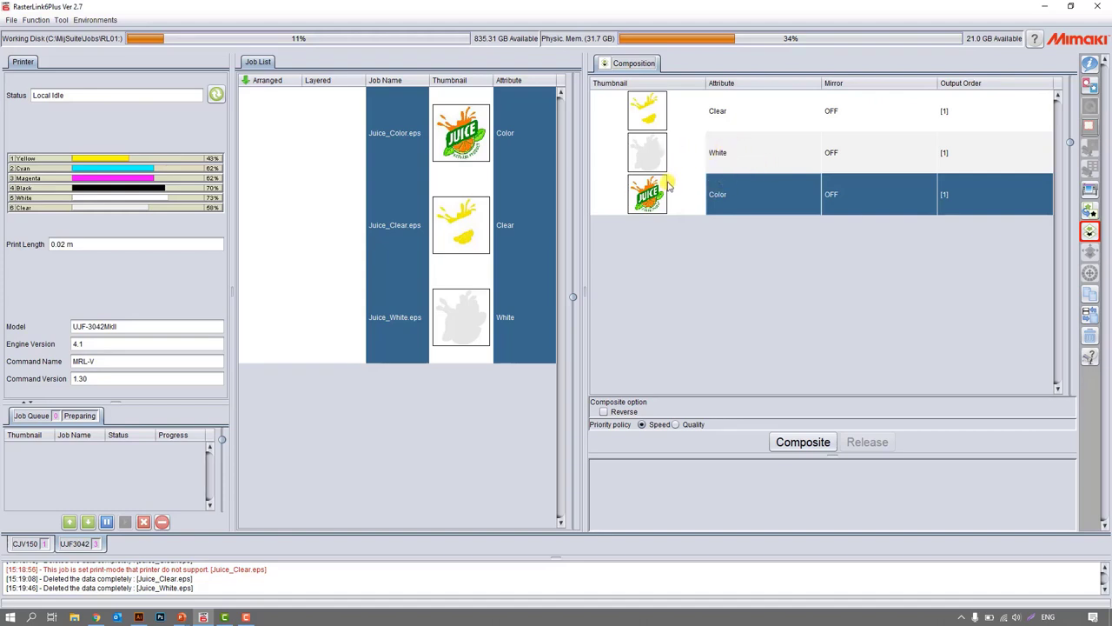
{"action": "left_click", "coordinate": [654, 115]}
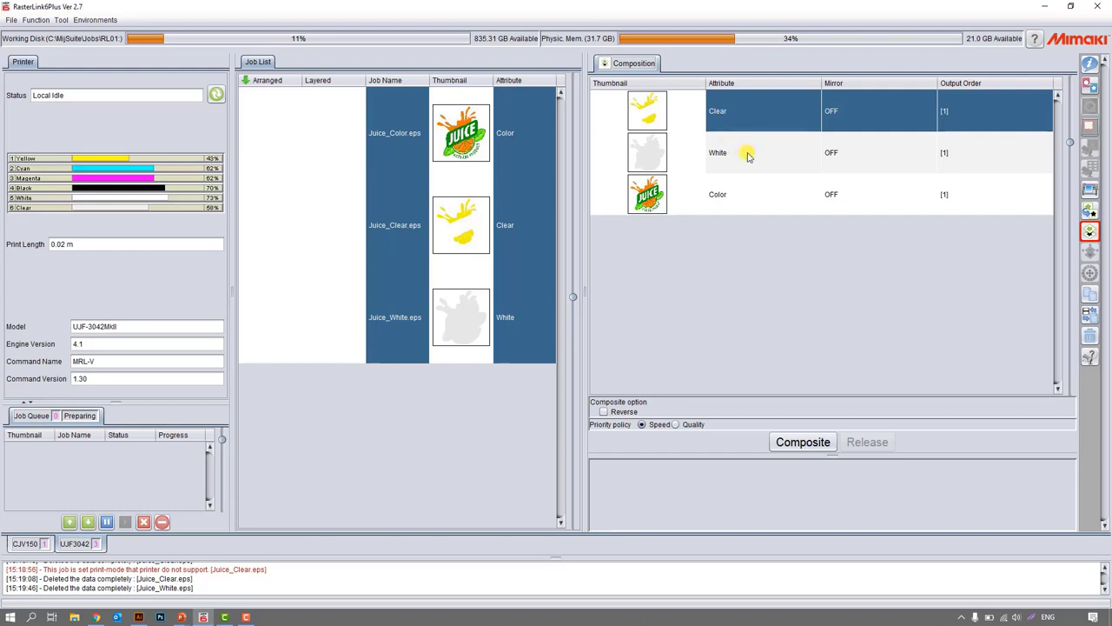
{"action": "left_click", "coordinate": [742, 153]}
{"action": "left_click_drag", "start_coordinate": [739, 152], "coordinate": [741, 228]}
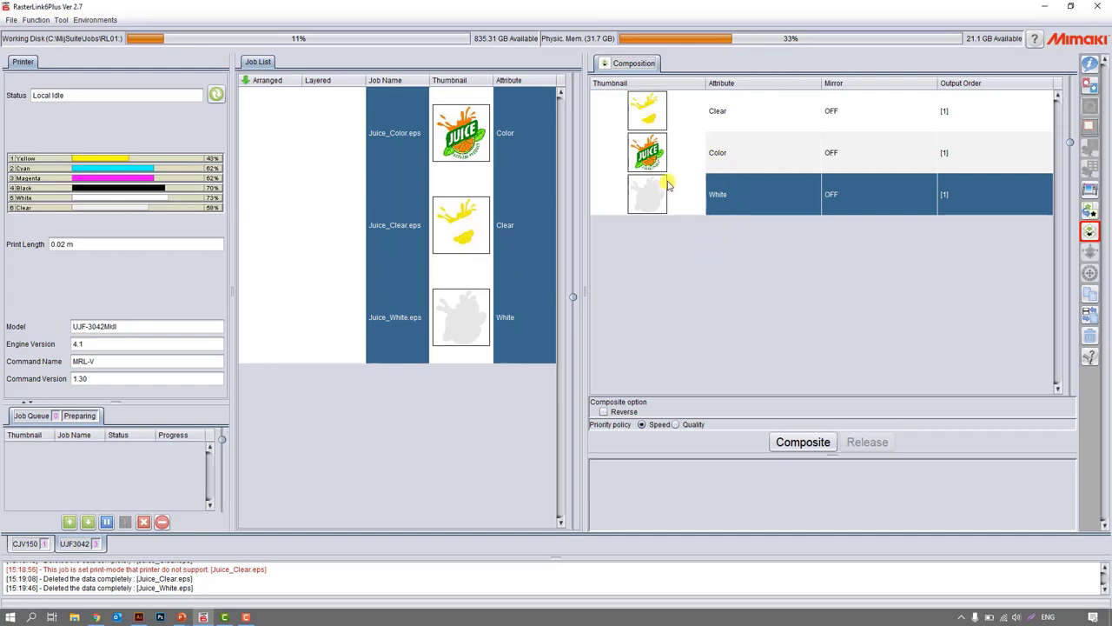
{"action": "left_click", "coordinate": [736, 110]}
{"action": "left_click", "coordinate": [735, 162]}
{"action": "left_click", "coordinate": [731, 193]}
{"action": "left_click", "coordinate": [746, 121]}
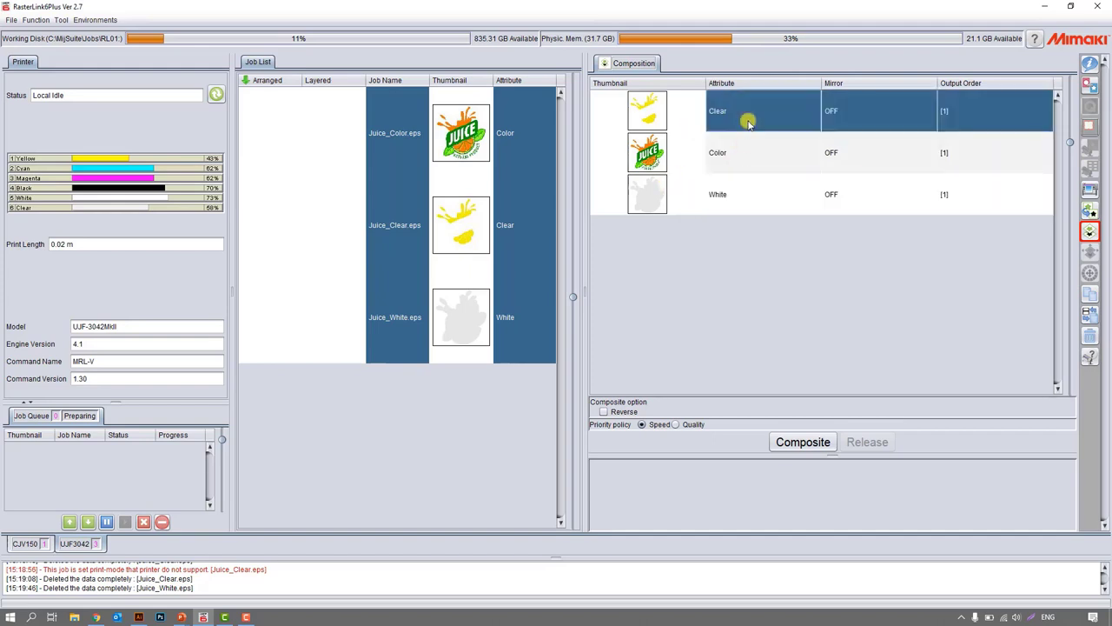
Composite the Clear, Color and White jobs using the print condition of Juice_Clear.eps for all, and select the composited jobs.
{"action": "left_click", "coordinate": [801, 442]}
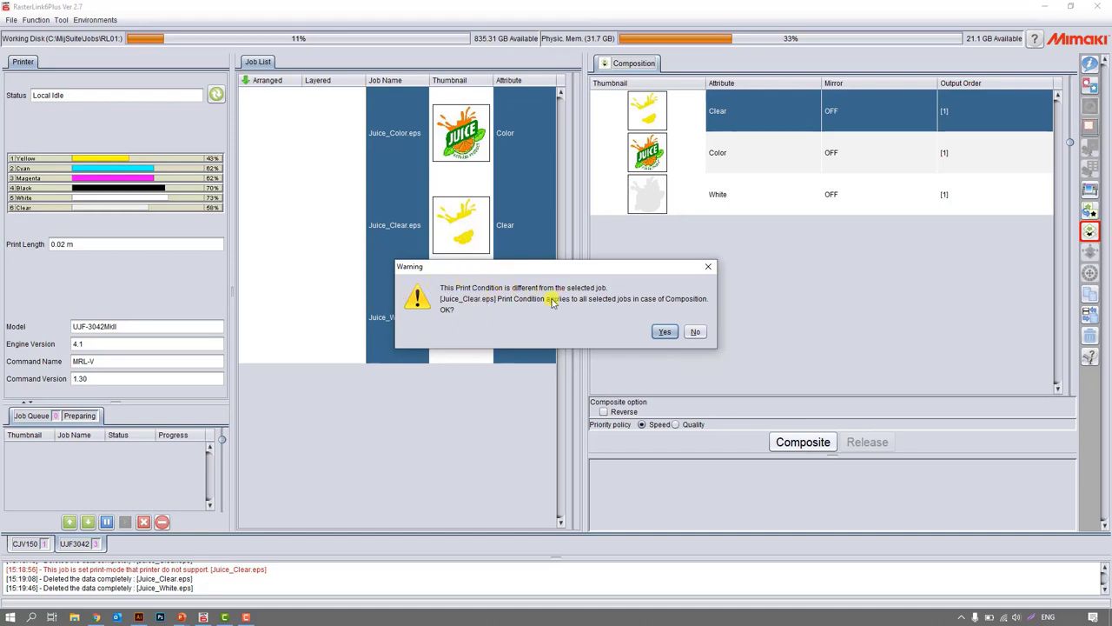
{"action": "left_click", "coordinate": [664, 332]}
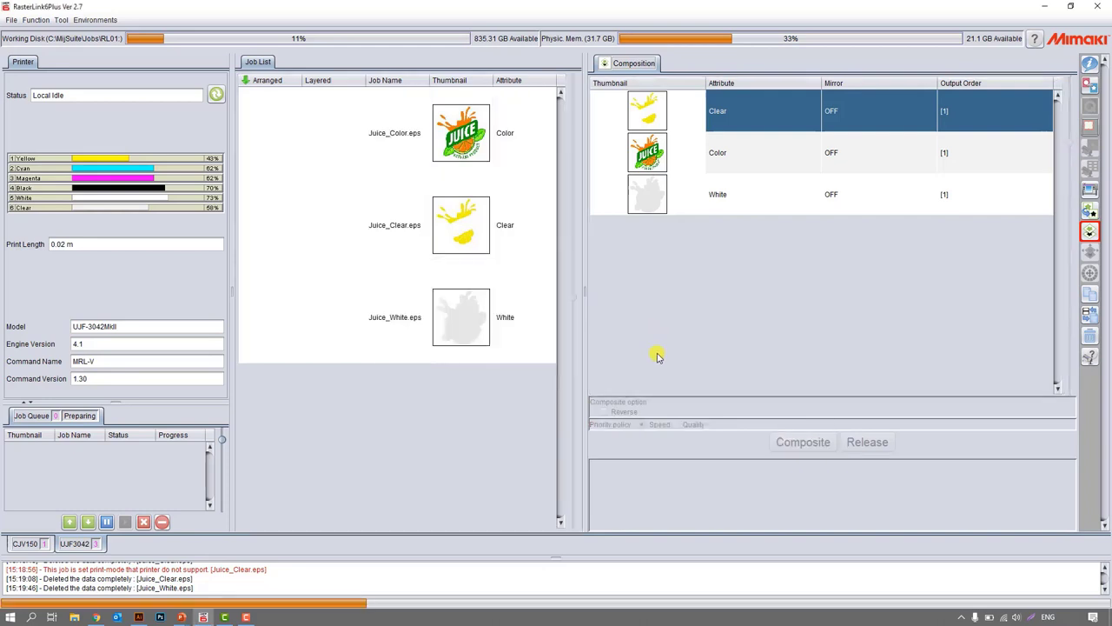
{"action": "left_click", "coordinate": [405, 137]}
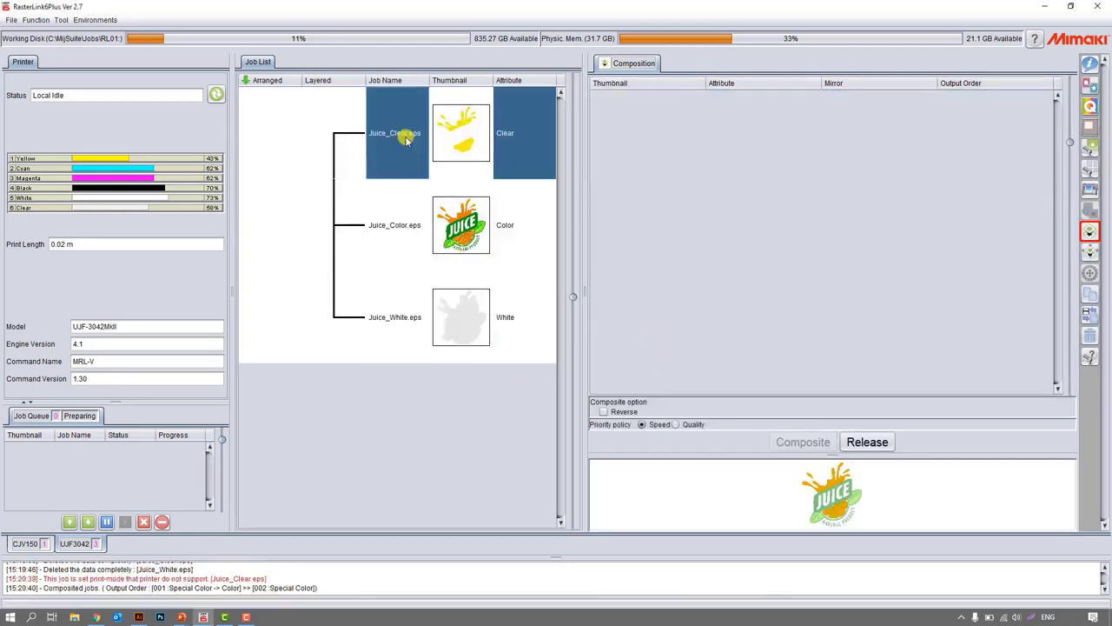
{"action": "left_click", "coordinate": [404, 333], "text": "shift"}
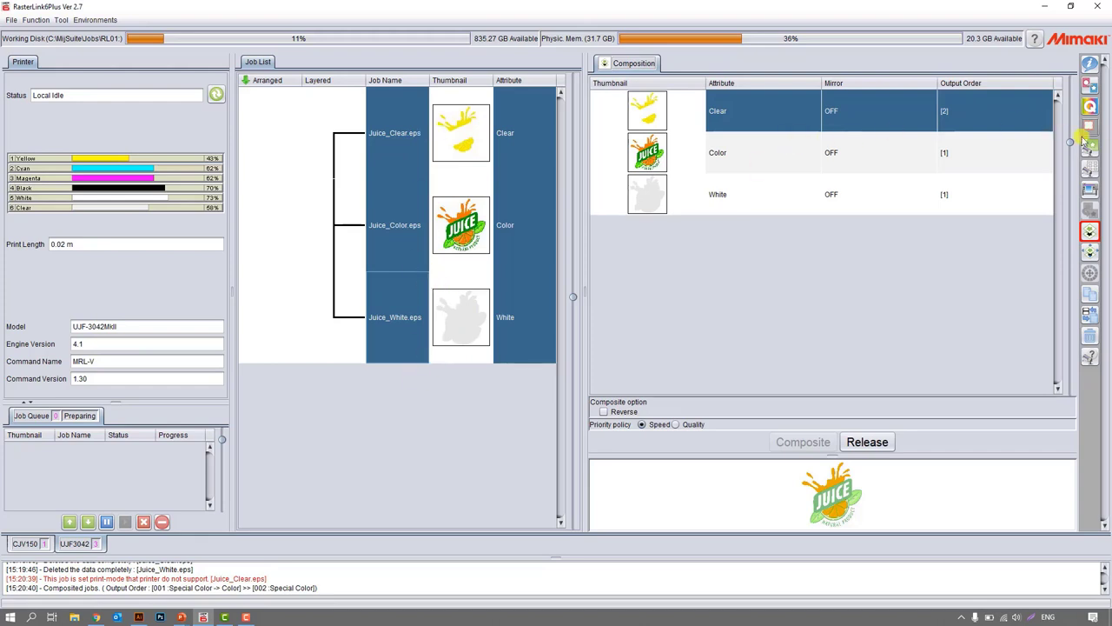
Set the UV mode of the Juice_Clear.eps special color job to Glossy Print in its job attribute settings.
{"action": "left_click", "coordinate": [1090, 65]}
{"action": "left_click", "coordinate": [541, 132]}
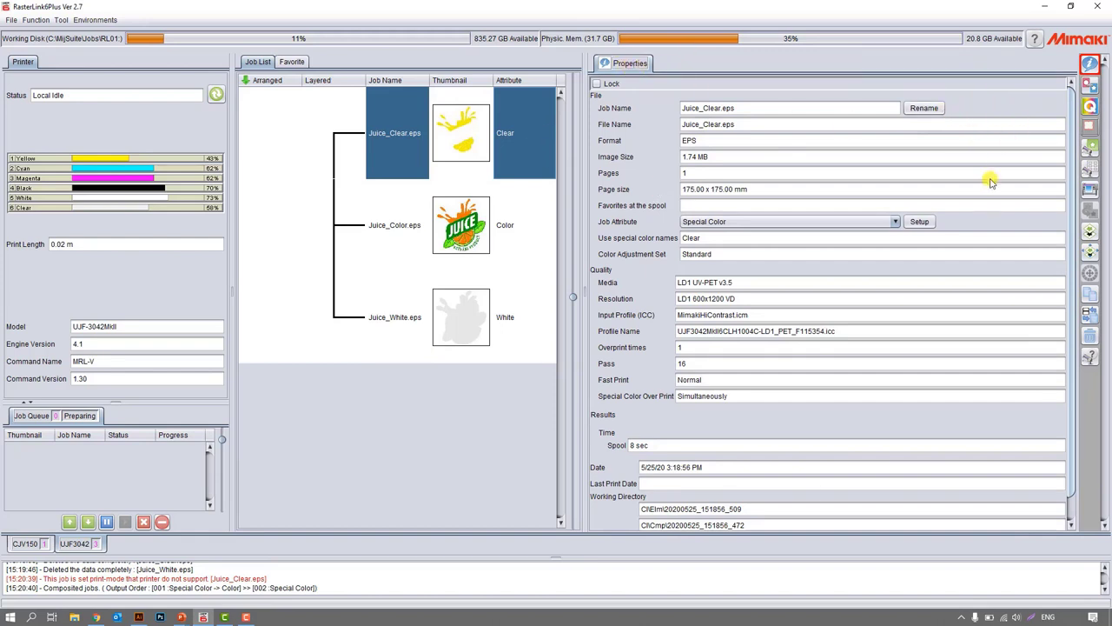
{"action": "left_click", "coordinate": [705, 224]}
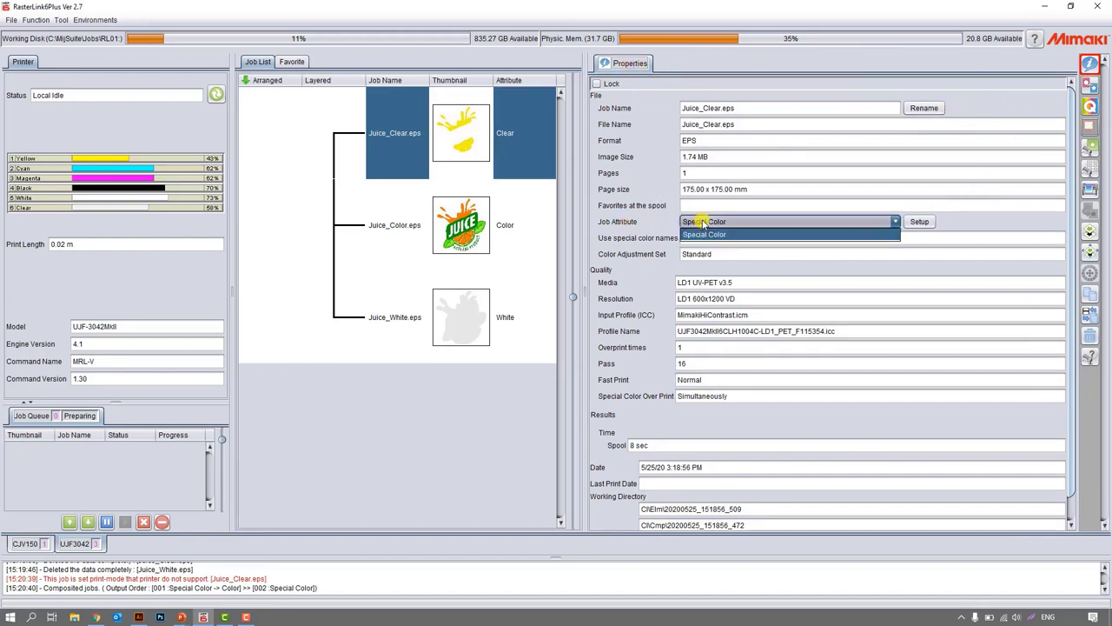
{"action": "left_click", "coordinate": [717, 222]}
{"action": "left_click", "coordinate": [923, 221]}
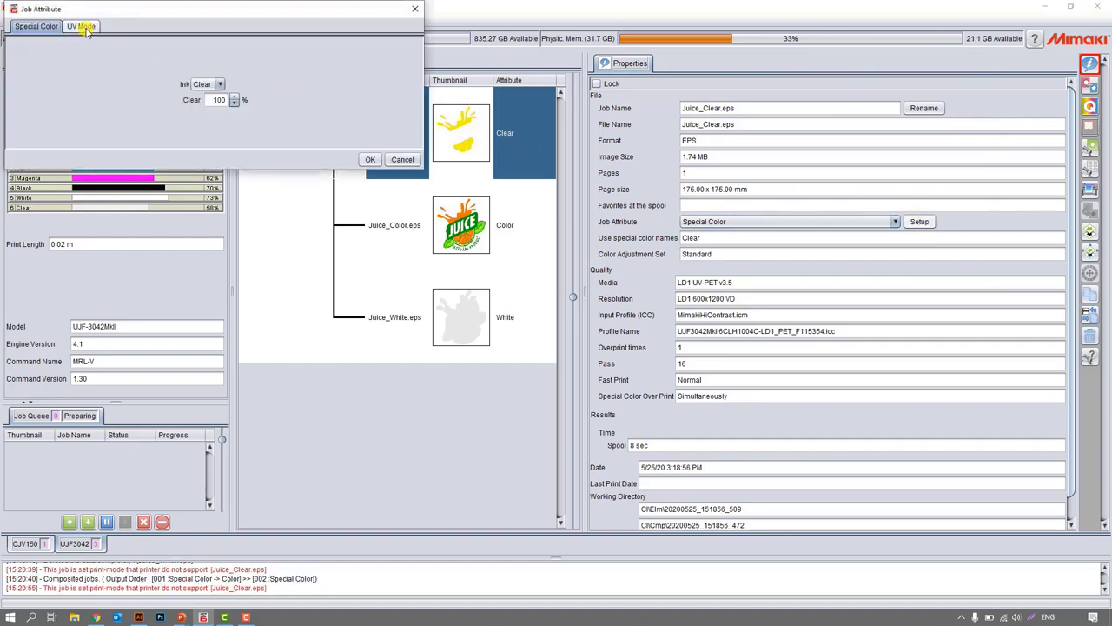
{"action": "left_click", "coordinate": [81, 26]}
{"action": "left_click", "coordinate": [42, 74]}
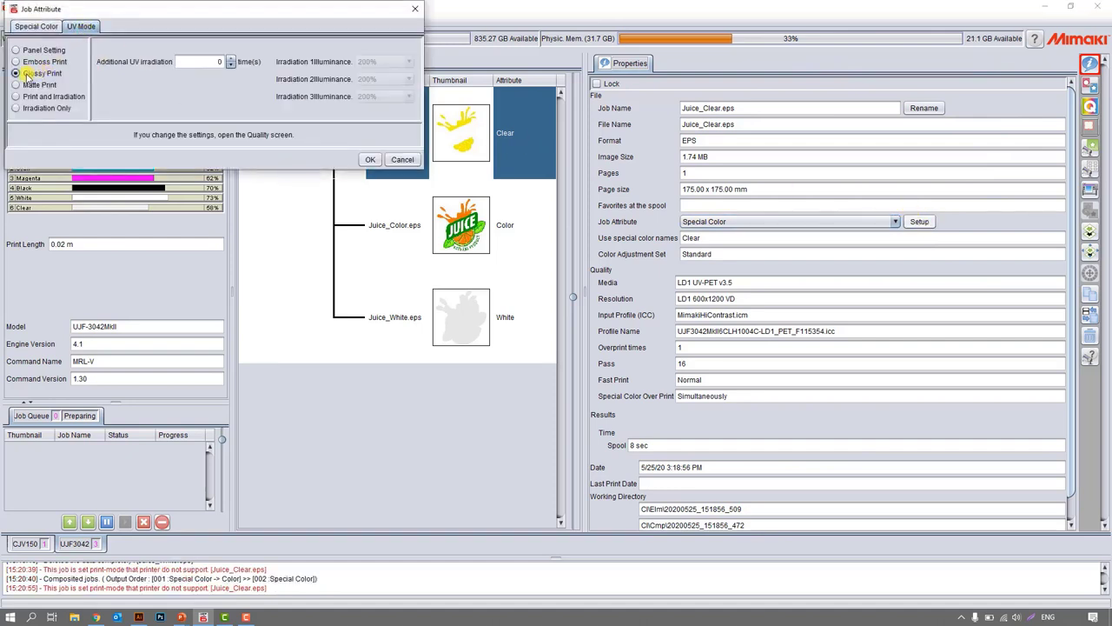
{"action": "left_click", "coordinate": [370, 159]}
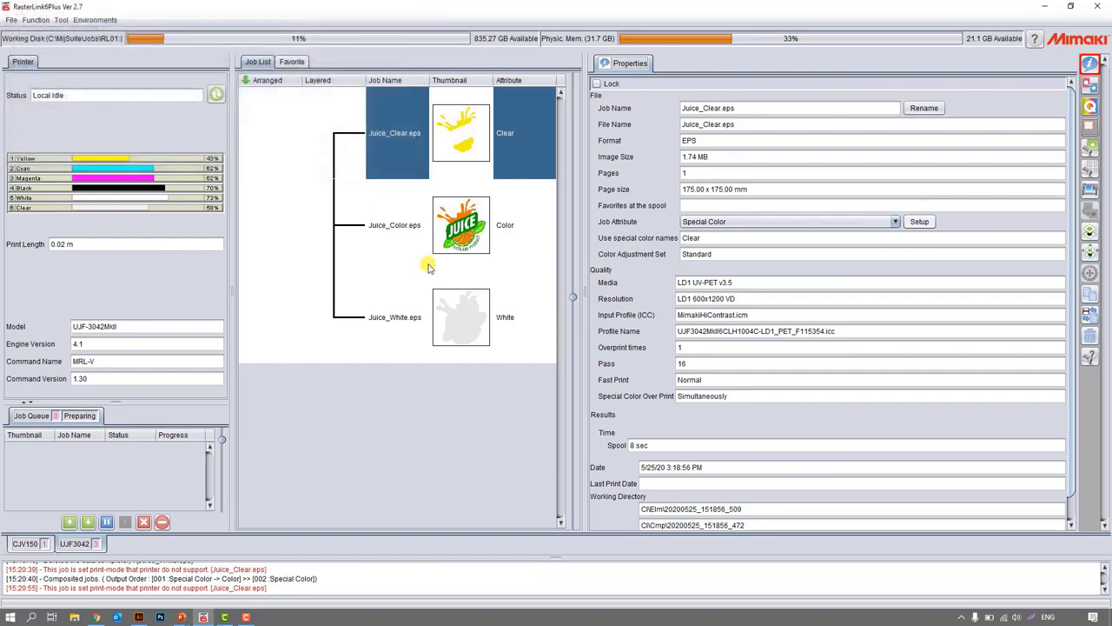
Open layer adjustment for the composited jobs and enable size correction for White, thinning it by 2 pixels in scan and feed.
{"action": "left_click", "coordinate": [518, 304], "text": "shift"}
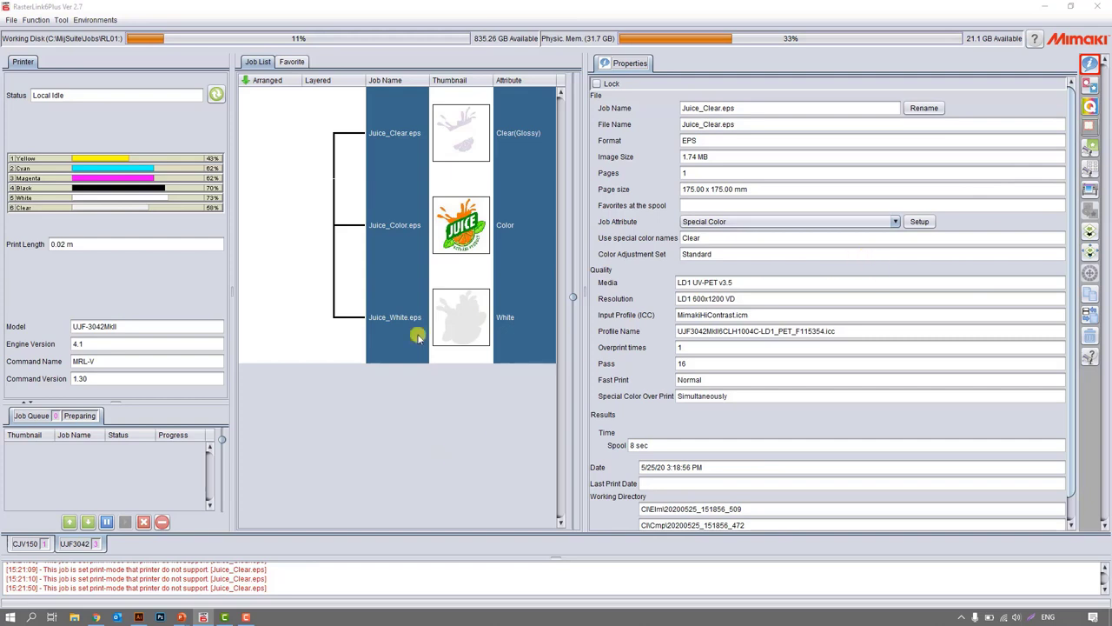
{"action": "left_click", "coordinate": [1090, 252]}
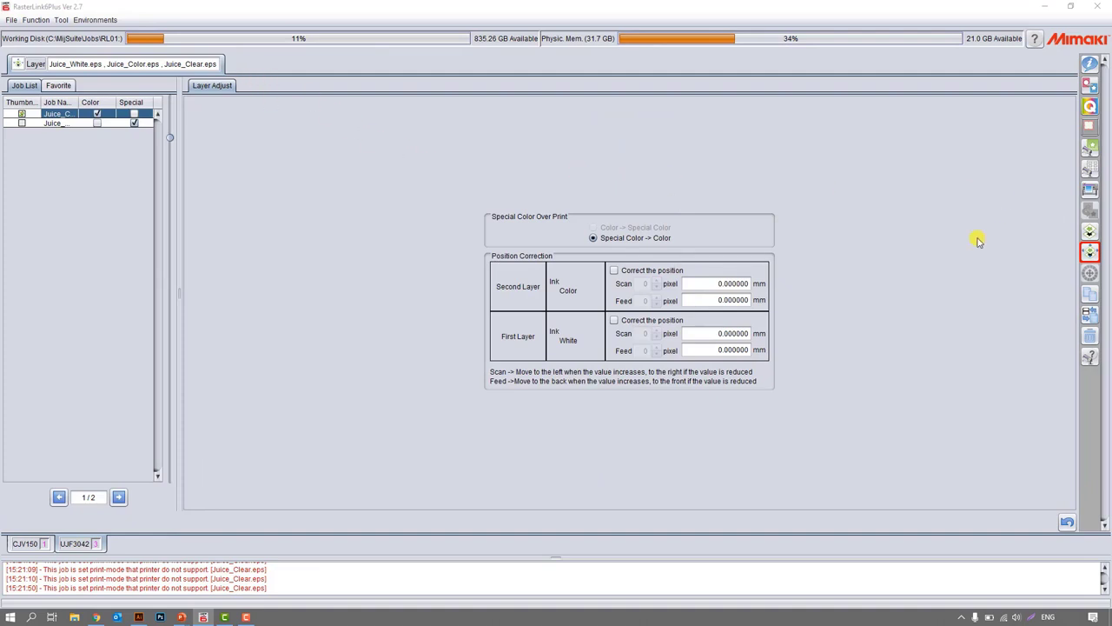
{"action": "left_click", "coordinate": [56, 124]}
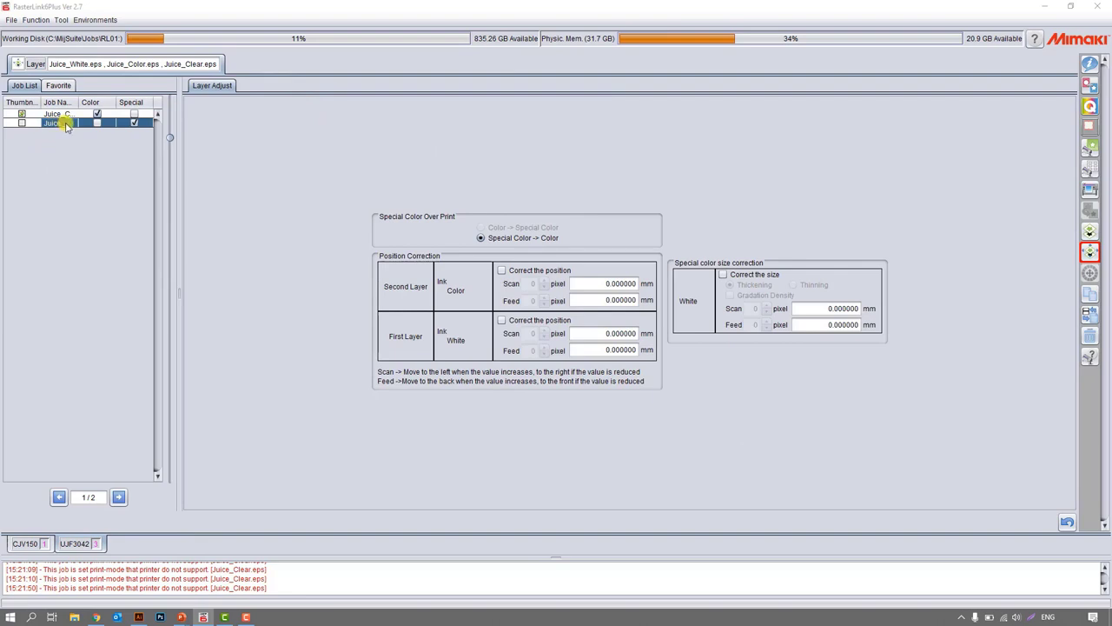
{"action": "left_click", "coordinate": [723, 275]}
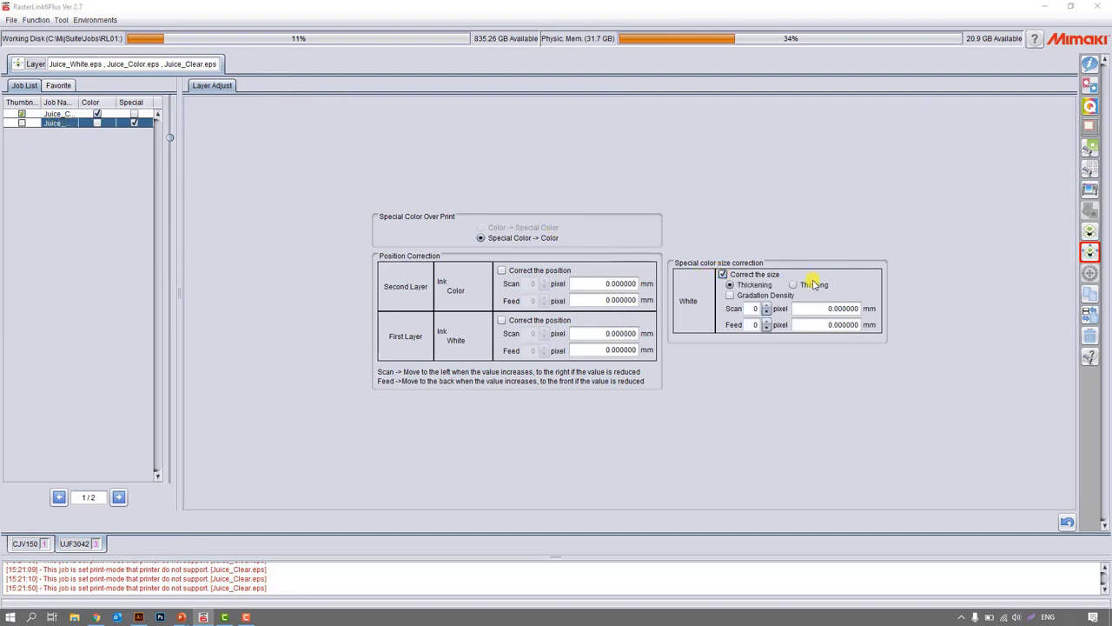
{"action": "left_click", "coordinate": [804, 285]}
{"action": "left_click", "coordinate": [767, 305]}
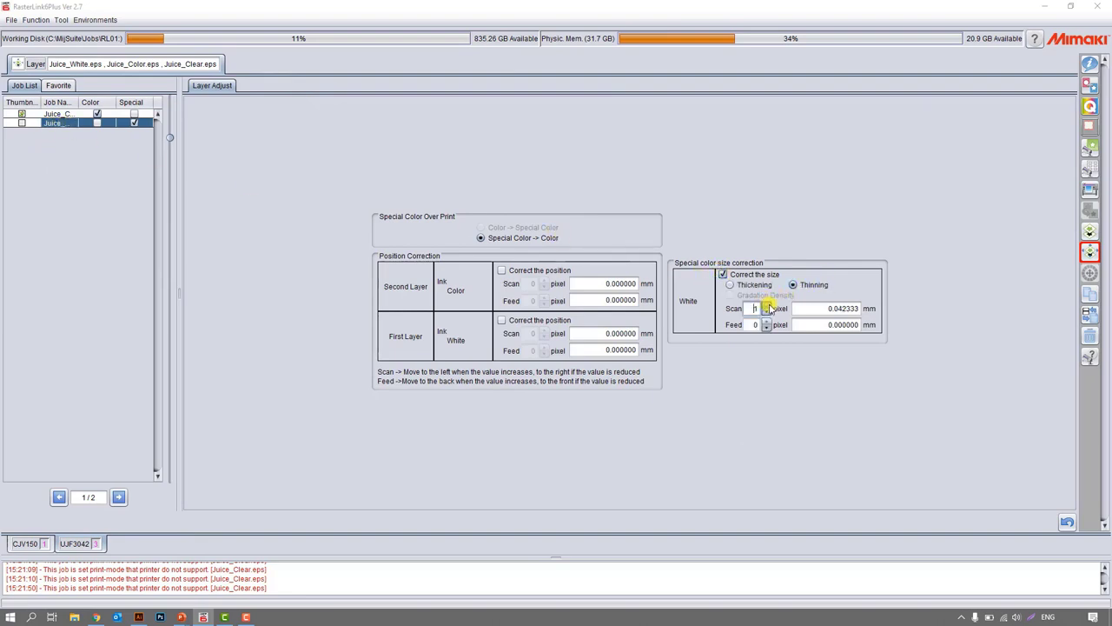
{"action": "left_click", "coordinate": [767, 320]}
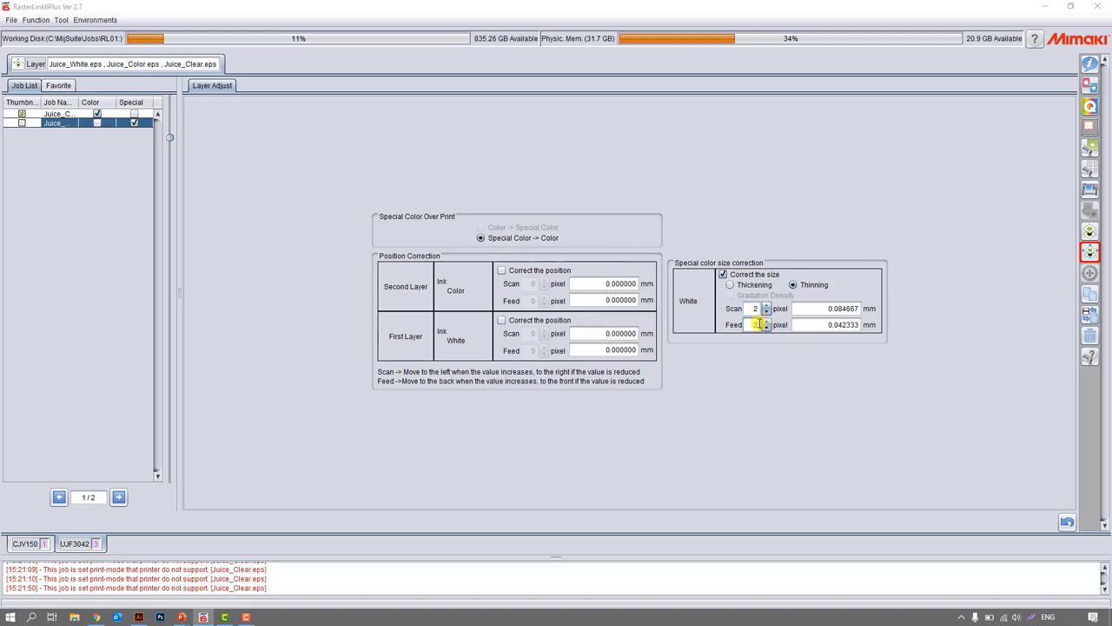
Try Thickening for the White plate, raise its scan and feed correction to 5 pixels, and switch back to Thinning.
{"action": "left_click", "coordinate": [731, 285]}
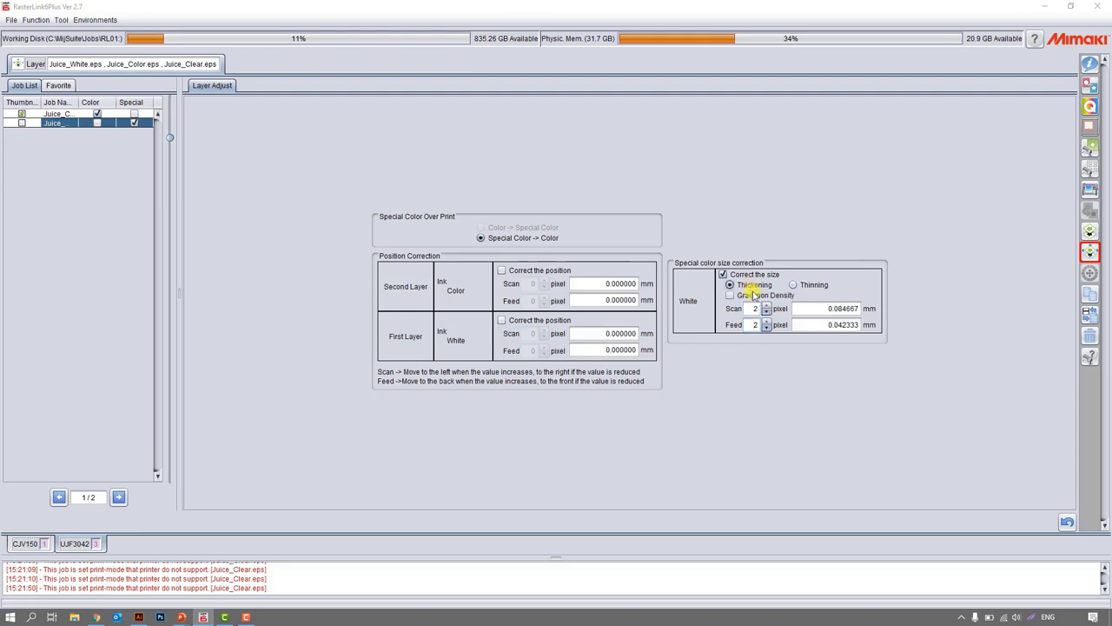
{"action": "left_click", "coordinate": [766, 305]}
{"action": "left_click", "coordinate": [766, 305]}
{"action": "left_click", "coordinate": [767, 321]}
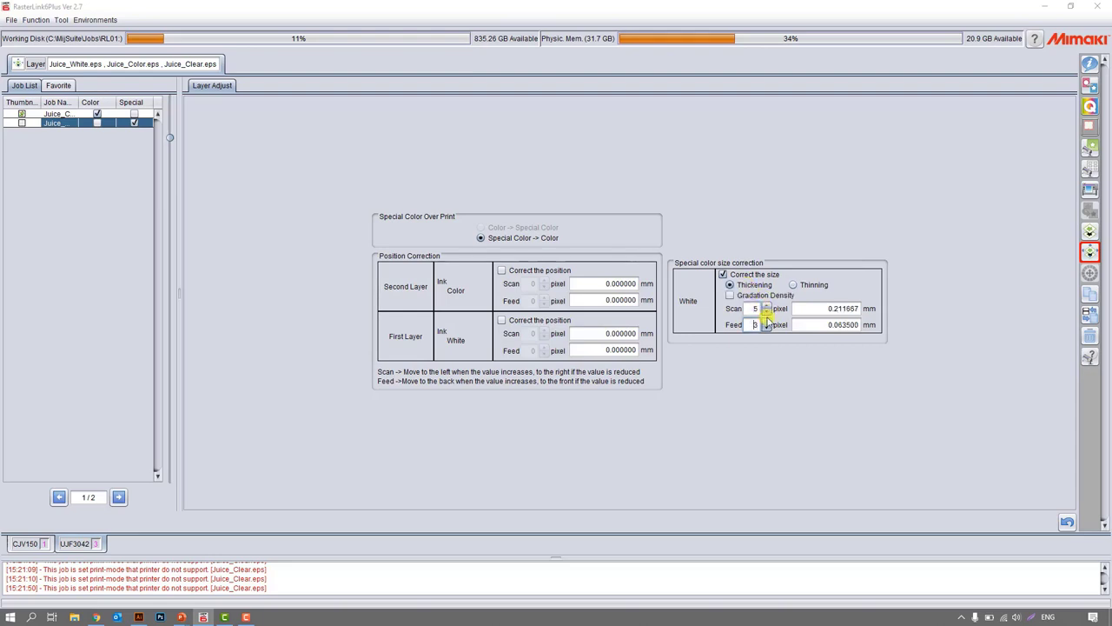
{"action": "left_click", "coordinate": [793, 285]}
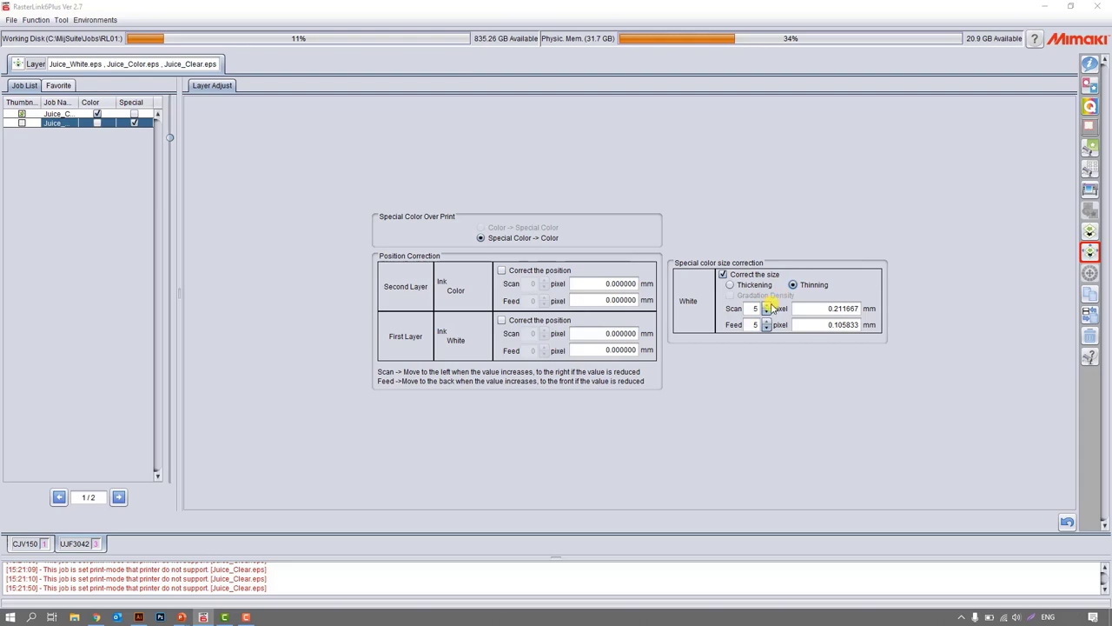
Open the Jig Print function for the composited juice jobs and enable jig printing.
{"action": "left_click", "coordinate": [1087, 172]}
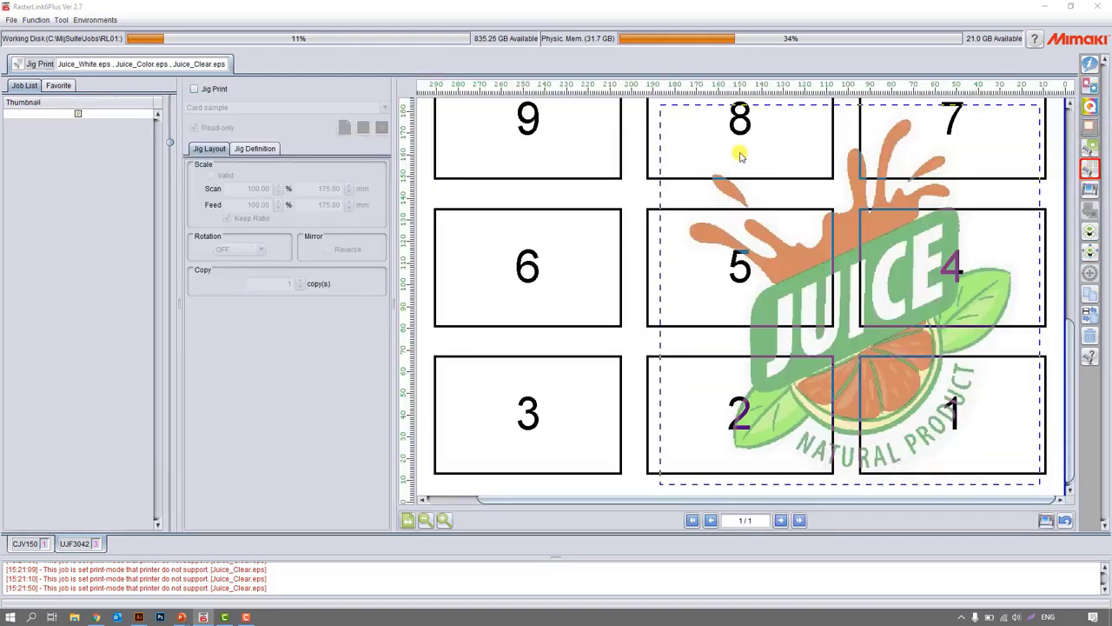
{"action": "left_click", "coordinate": [426, 520]}
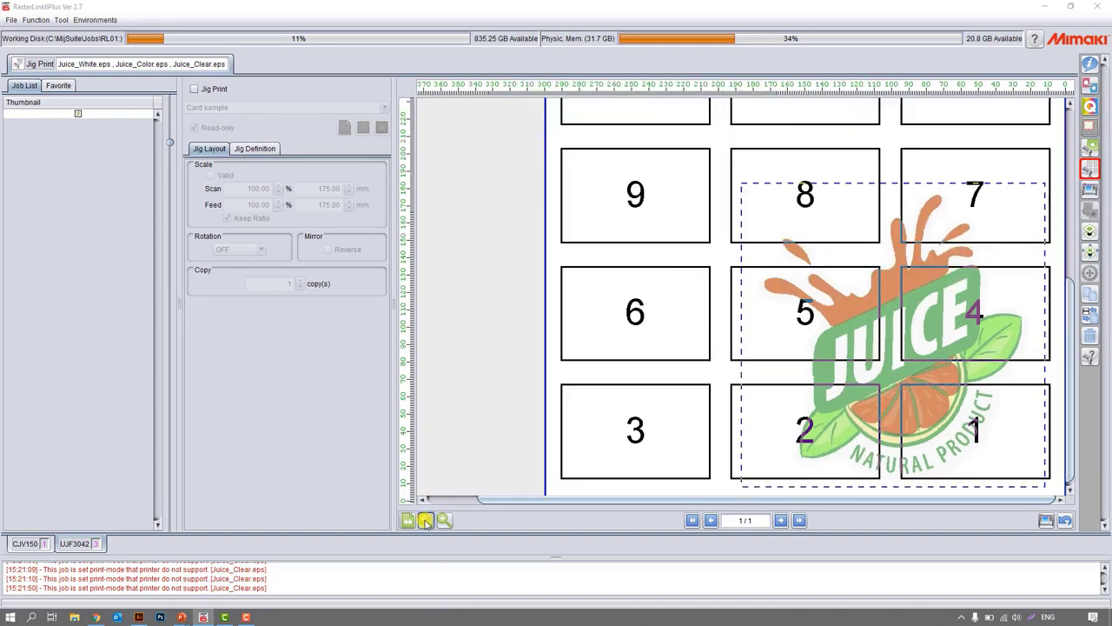
{"action": "left_click", "coordinate": [426, 519]}
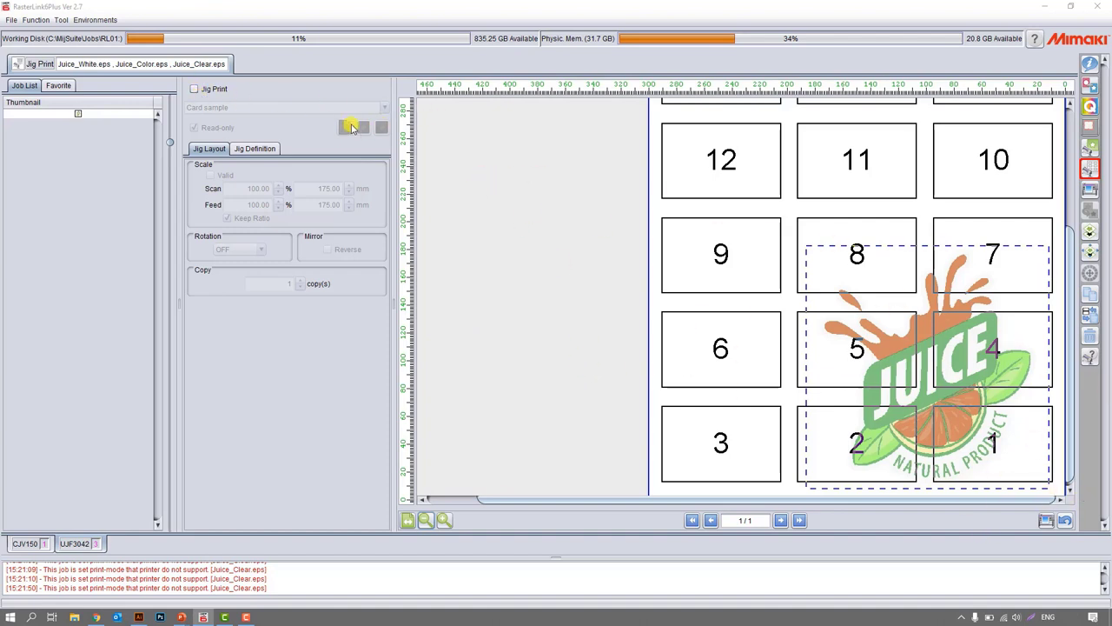
{"action": "left_click", "coordinate": [196, 89]}
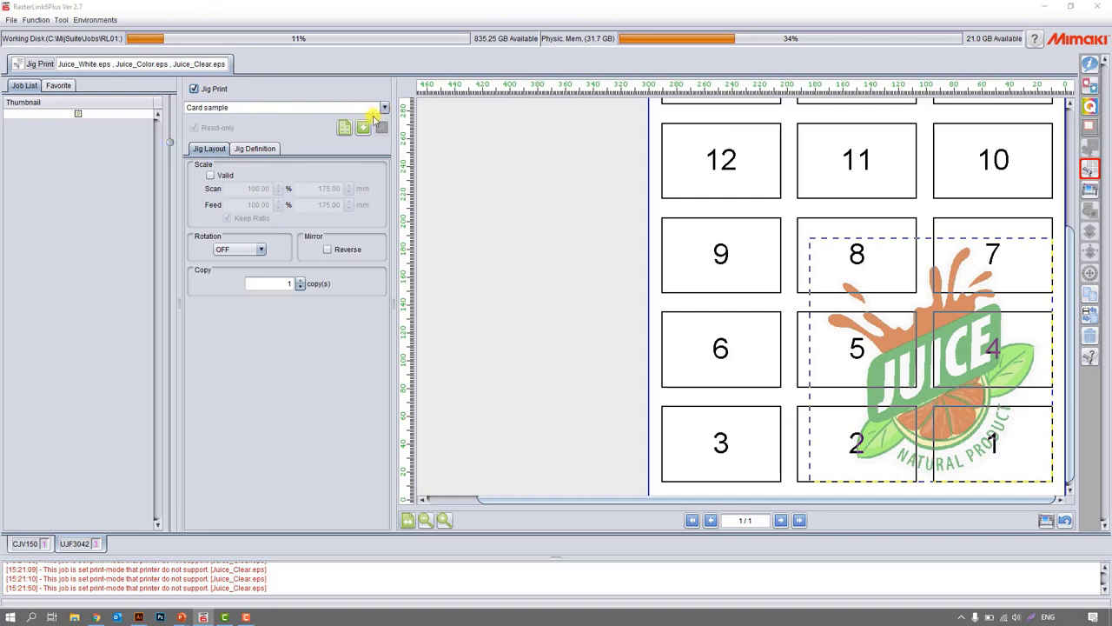
Create a new jig template named "Phone case" from the Card sample preset.
{"action": "left_click", "coordinate": [365, 128]}
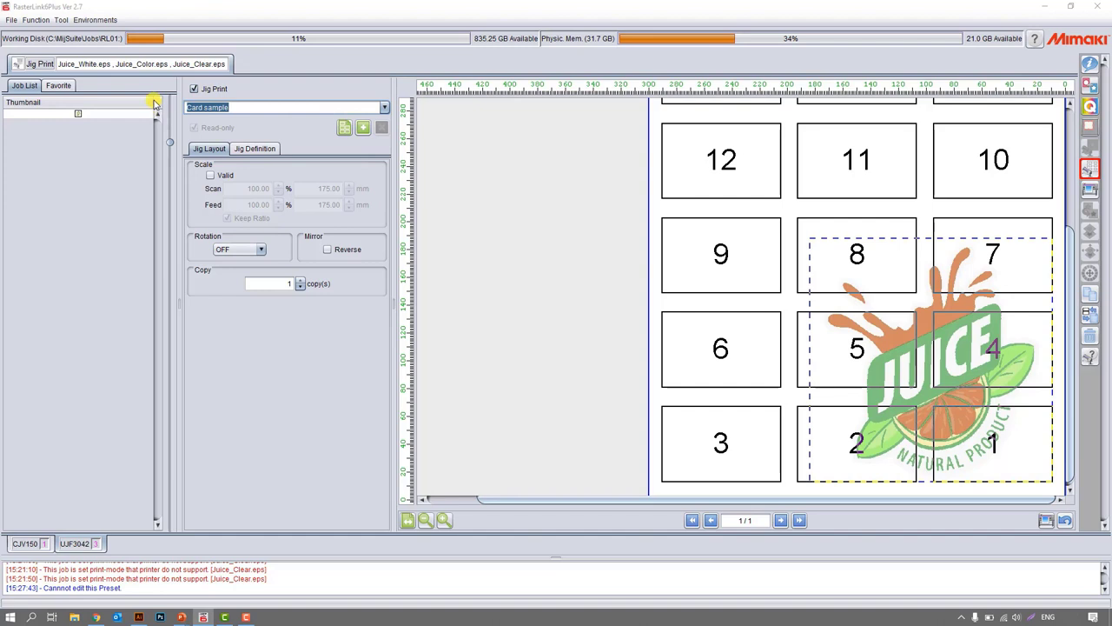
{"action": "type", "text": "Phone case"}
{"action": "left_click", "coordinate": [360, 127]}
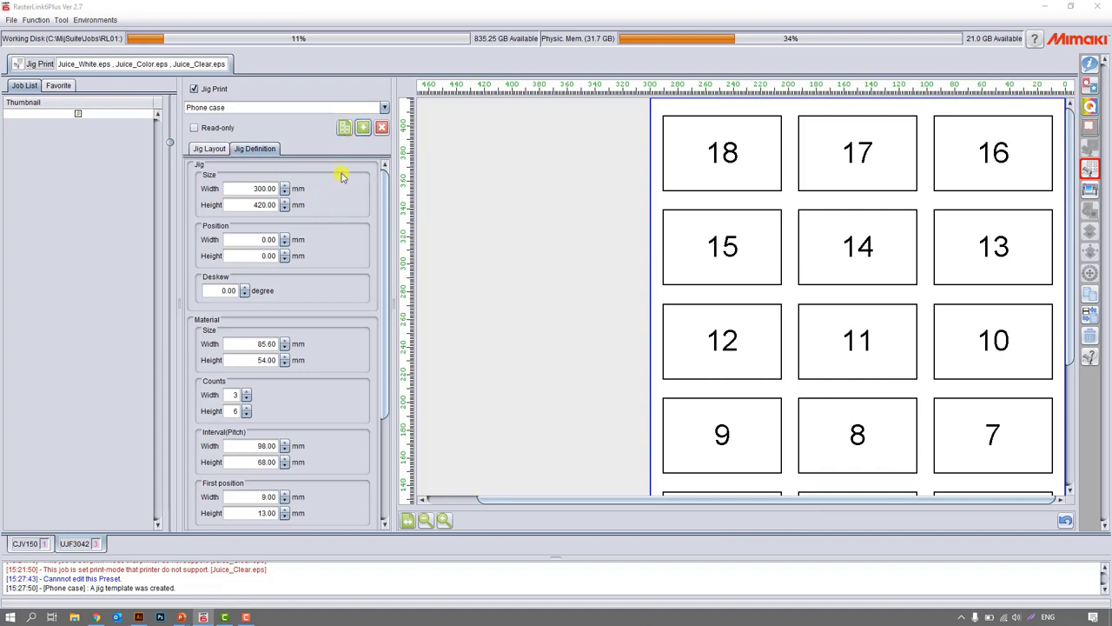
Set the material size of the Phone case jig to 50 mm wide and 100 mm high.
{"action": "mouse_move", "coordinate": [388, 198]}
{"action": "left_mouse_down"}
{"action": "mouse_move", "coordinate": [397, 343]}
{"action": "mouse_move", "coordinate": [390, 218]}
{"action": "left_mouse_up"}
{"action": "left_click", "coordinate": [241, 188]}
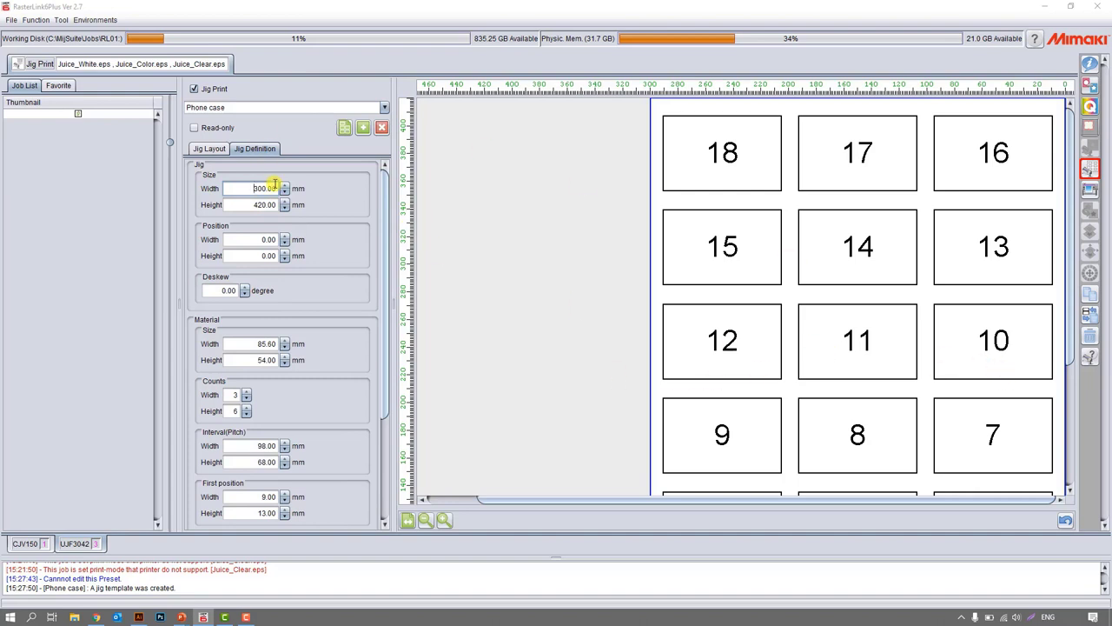
{"action": "scroll", "coordinate": [904, 396], "scroll_direction": "down", "scroll_amount": 3}
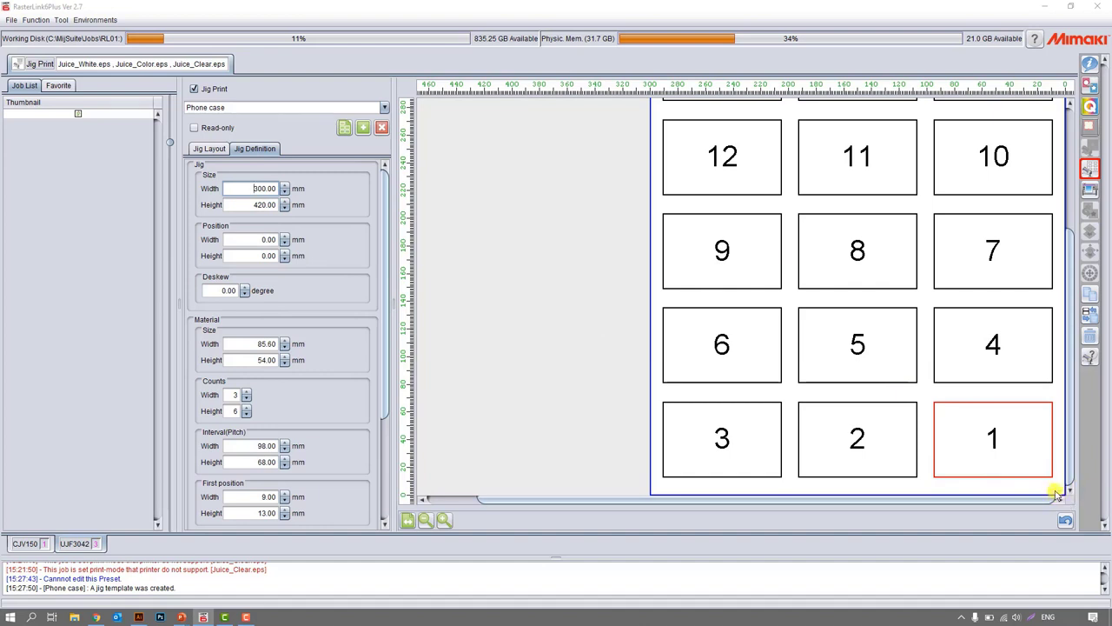
{"action": "left_click", "coordinate": [253, 344]}
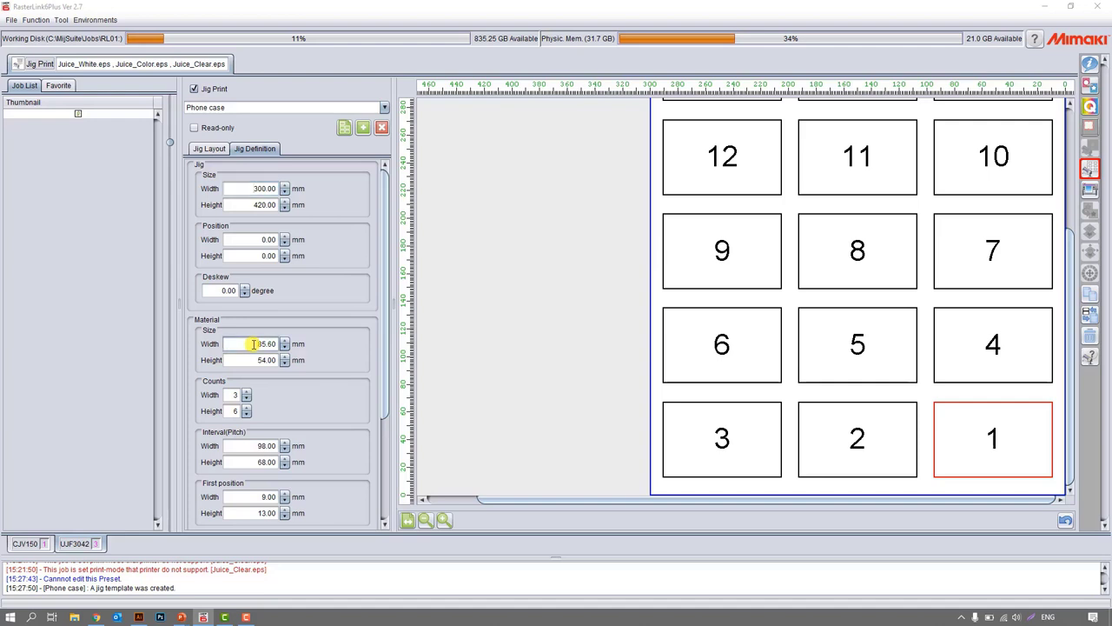
{"action": "left_click_drag", "start_coordinate": [241, 345], "coordinate": [390, 355]}
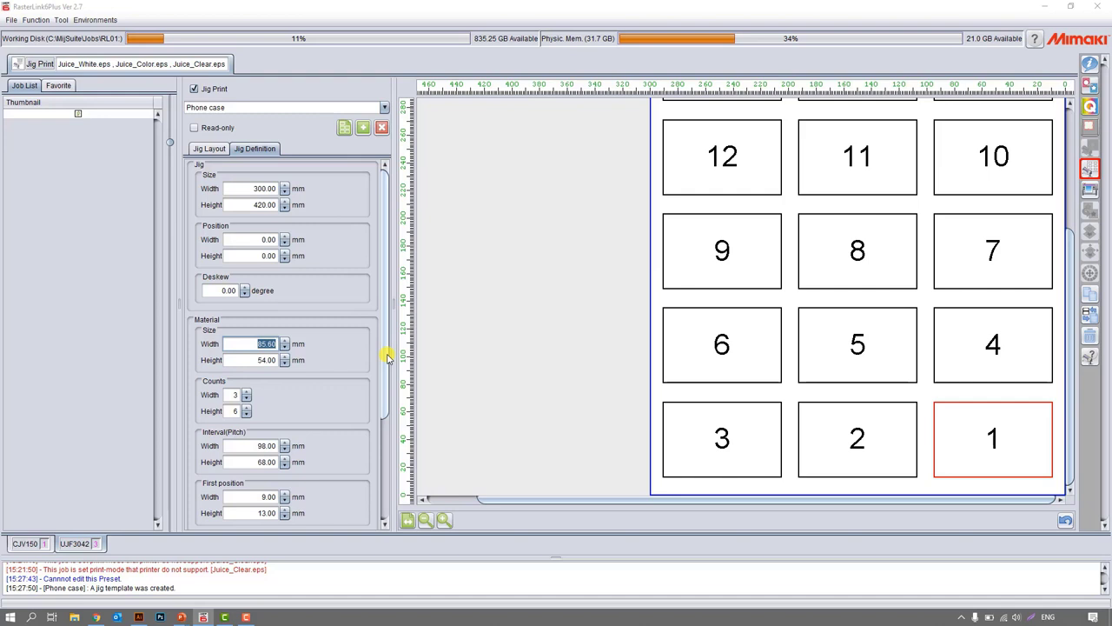
{"action": "type", "text": "50"}
{"action": "key", "text": "Tab"}
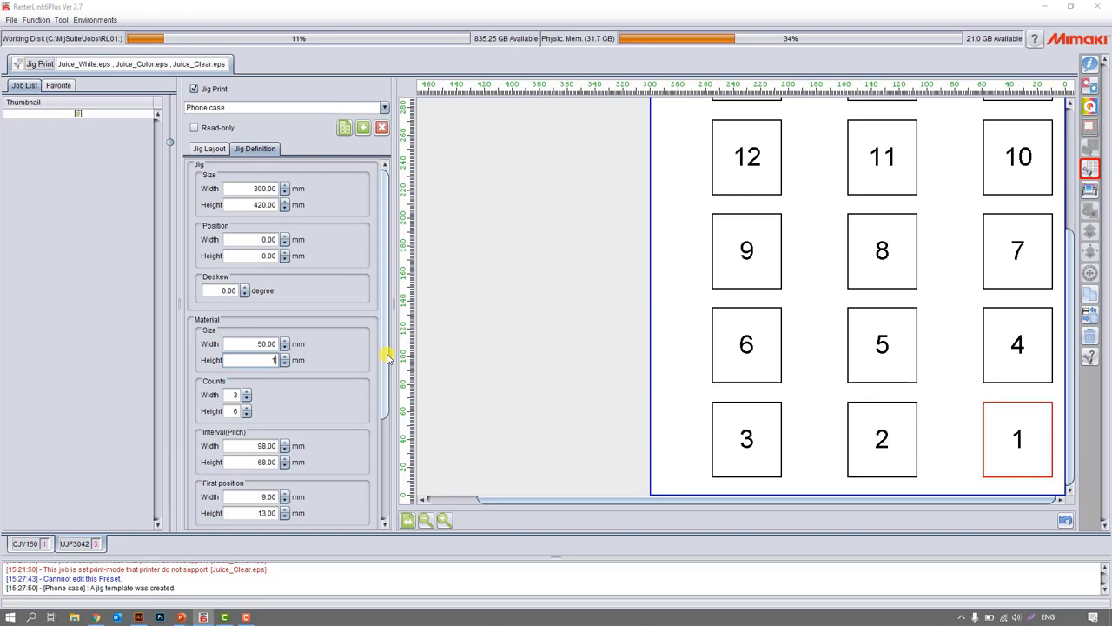
{"action": "key", "text": "Tab"}
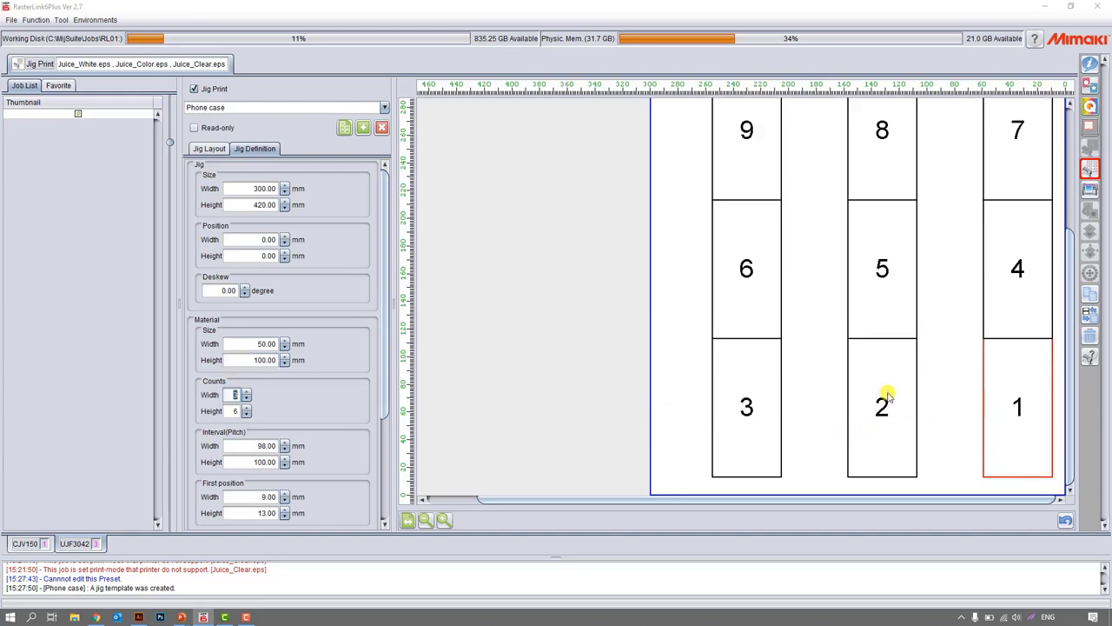
Reduce the Phone case jig's material counts to 1 in width and 1 in height.
{"action": "left_click", "coordinate": [246, 399]}
{"action": "left_click", "coordinate": [247, 399]}
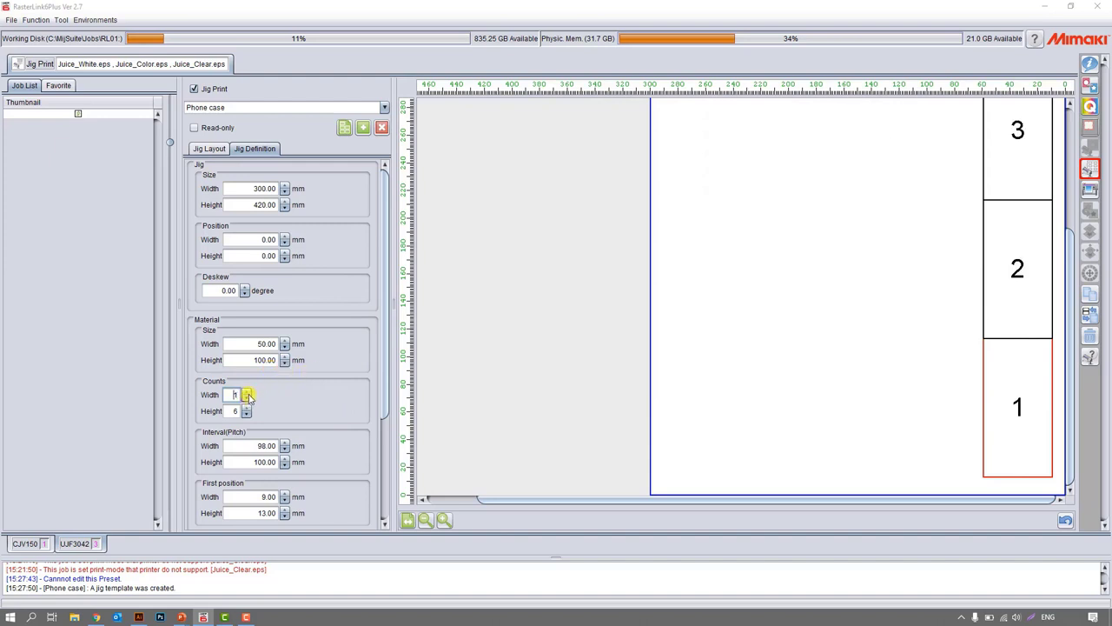
{"action": "left_click", "coordinate": [248, 415]}
{"action": "left_click", "coordinate": [246, 415]}
{"action": "left_click", "coordinate": [246, 414]}
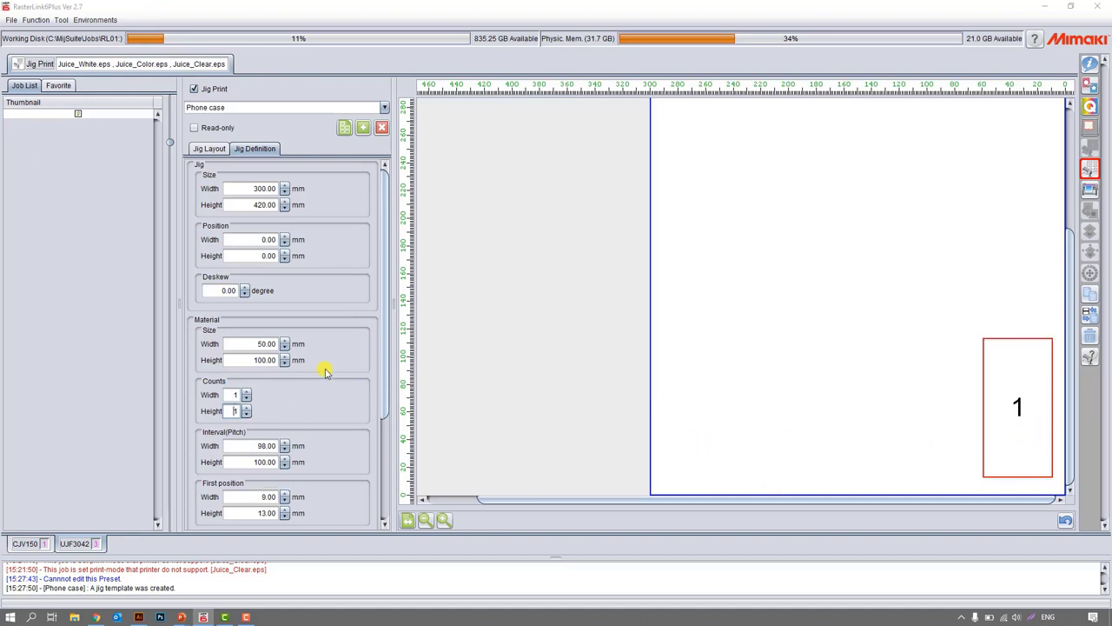
Set the Phone case jig's material count to 3 in width and its width interval to 55 mm.
{"action": "scroll", "coordinate": [325, 371], "scroll_direction": "down", "scroll_amount": 3}
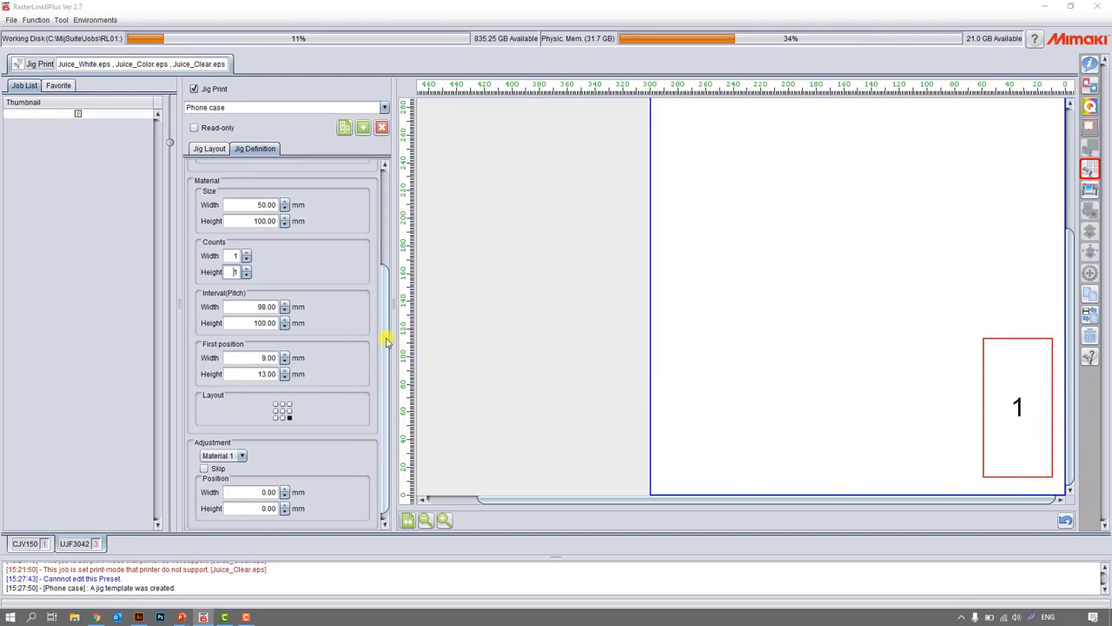
{"action": "left_click_drag", "start_coordinate": [386, 342], "coordinate": [388, 292]}
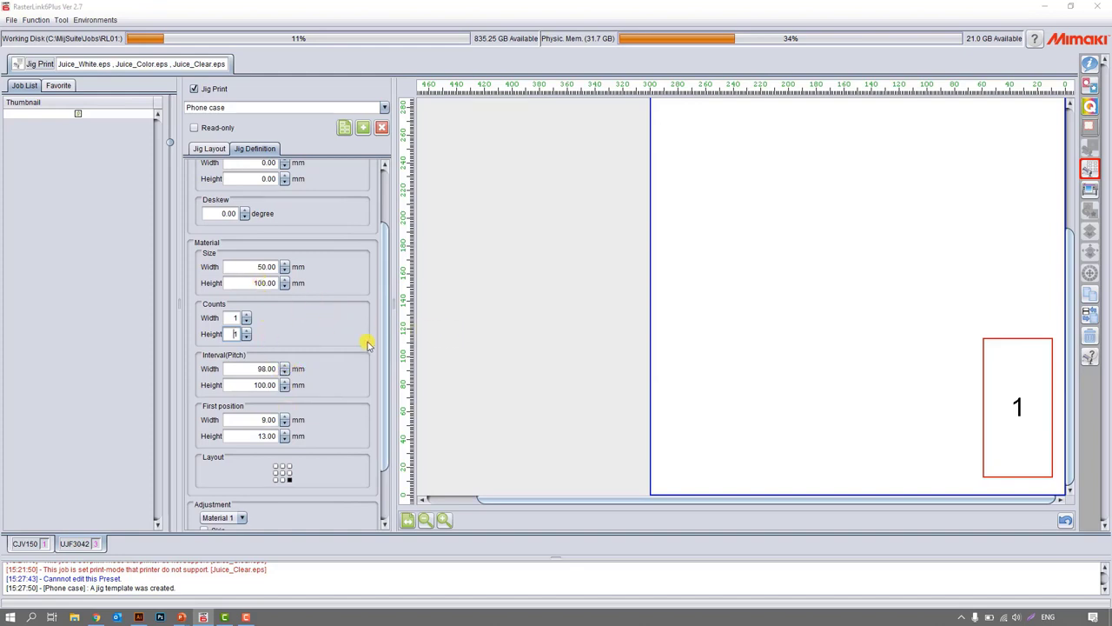
{"action": "double_click", "coordinate": [247, 315]}
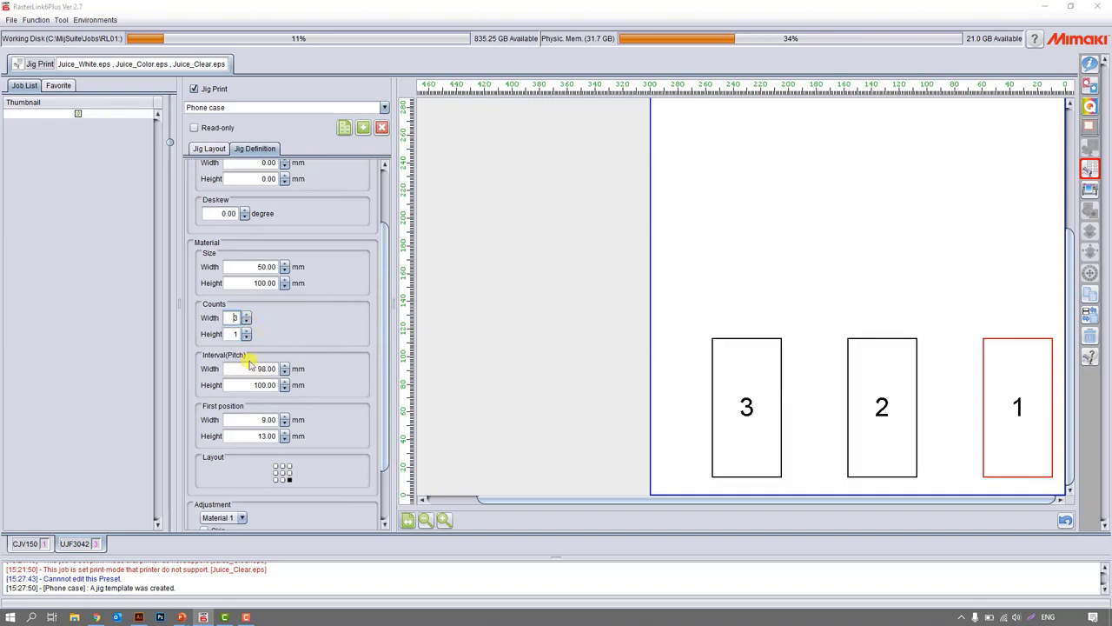
{"action": "left_click_drag", "start_coordinate": [251, 369], "coordinate": [327, 371]}
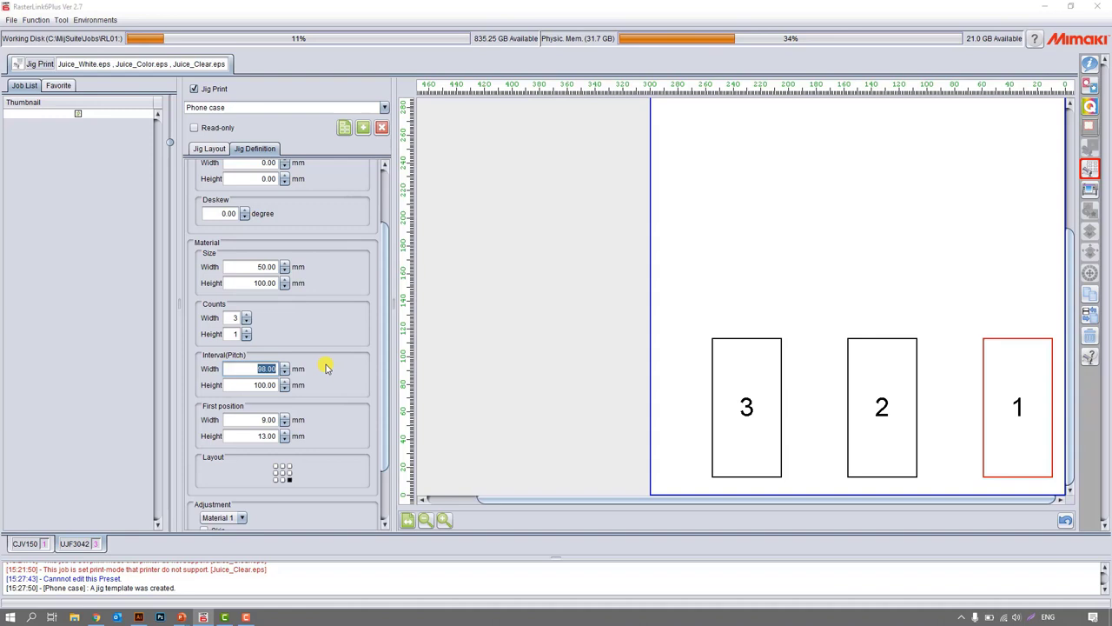
{"action": "type", "text": "55"}
{"action": "key", "text": "Tab"}
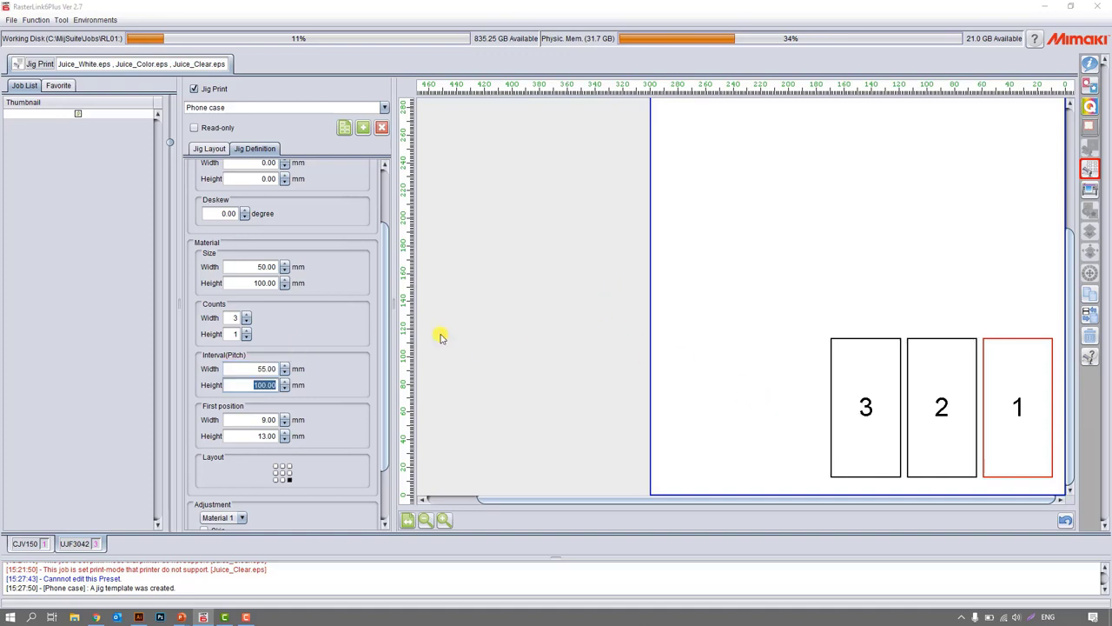
Set the material counts to 5 in width and 2 in height, with a height interval of 105 mm.
{"action": "left_click", "coordinate": [246, 315]}
{"action": "left_click", "coordinate": [246, 315]}
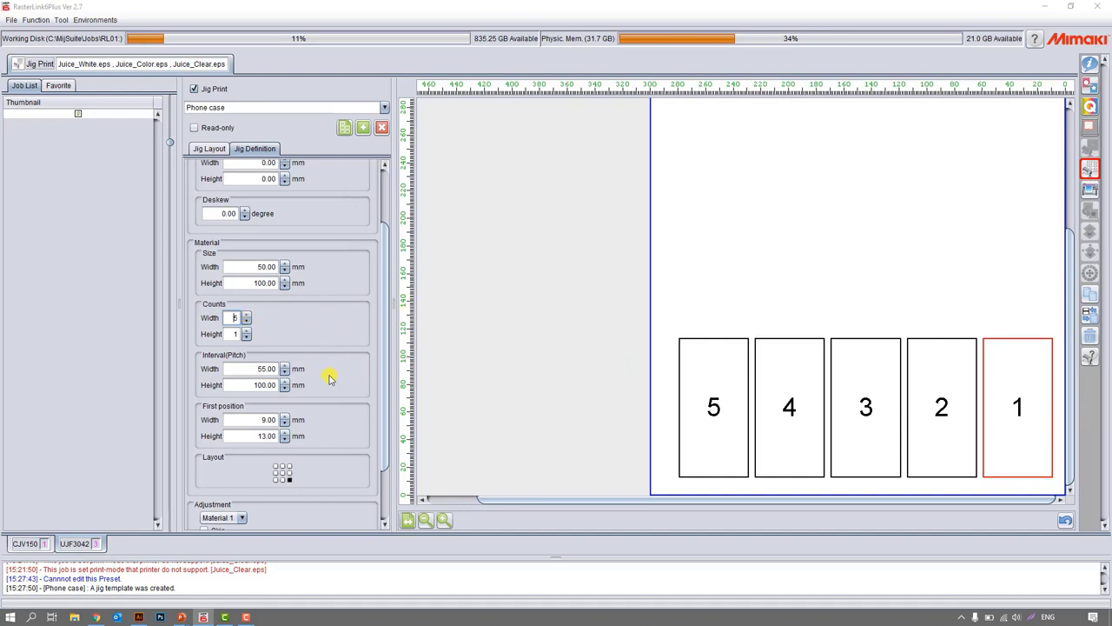
{"action": "double_click", "coordinate": [252, 384]}
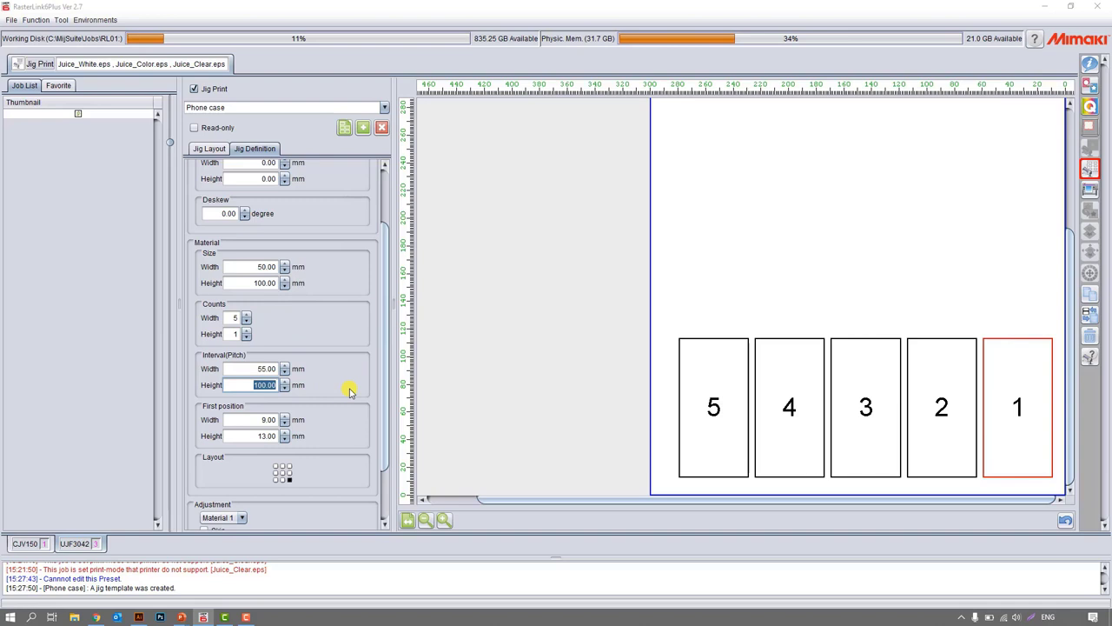
{"action": "type", "text": "105"}
{"action": "key", "text": "Tab"}
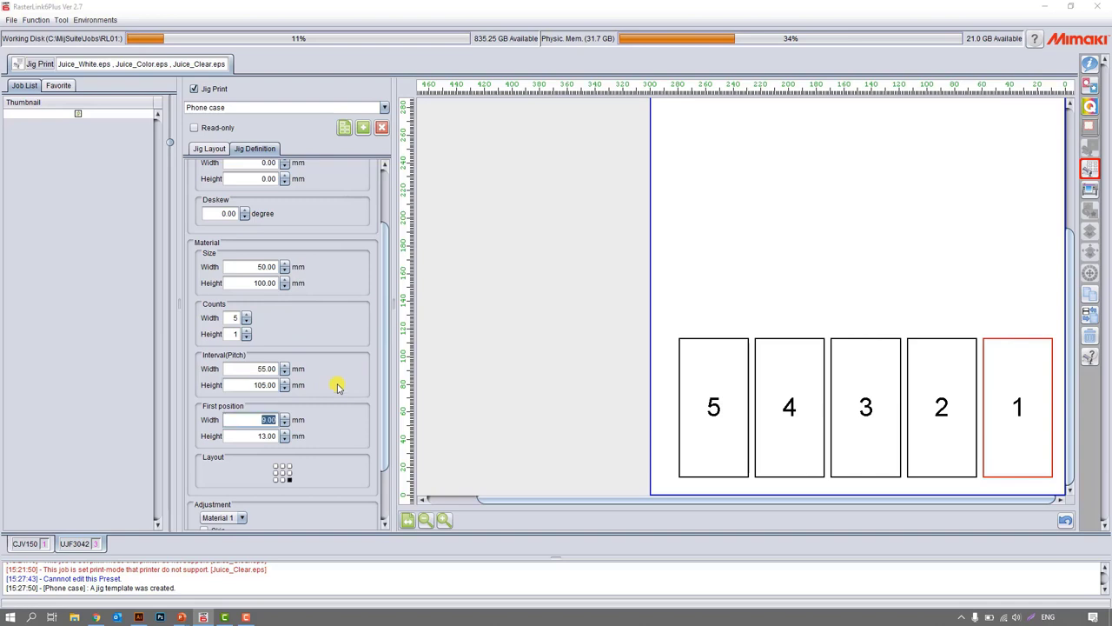
{"action": "left_click", "coordinate": [246, 330]}
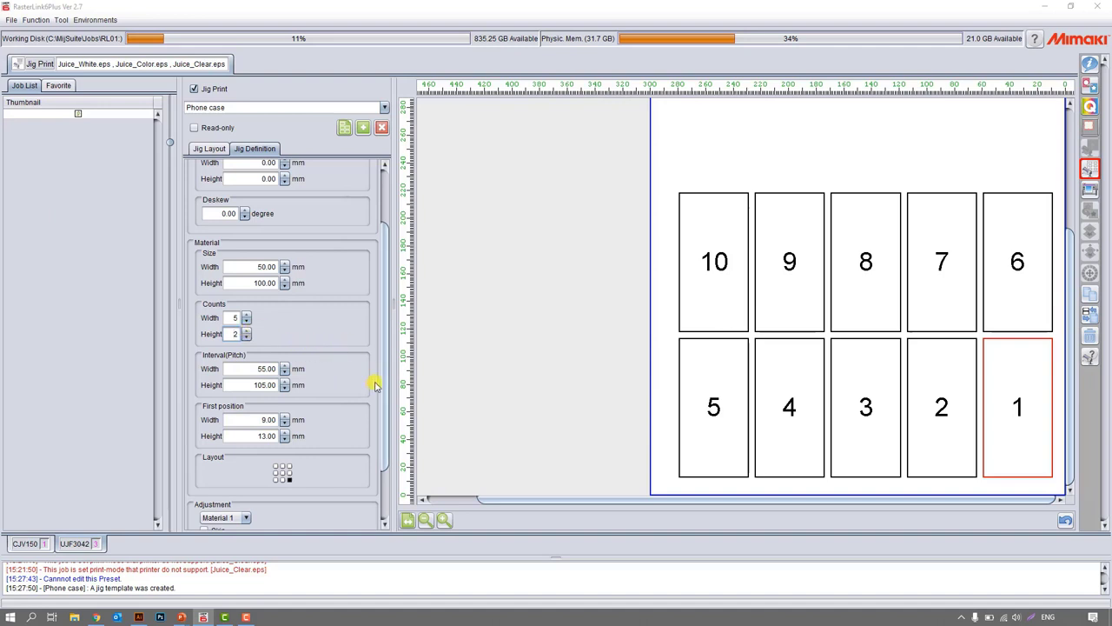
Set the first position to 10 mm in width and height, and centre the image layout within each material.
{"action": "left_click_drag", "start_coordinate": [389, 377], "coordinate": [389, 432]}
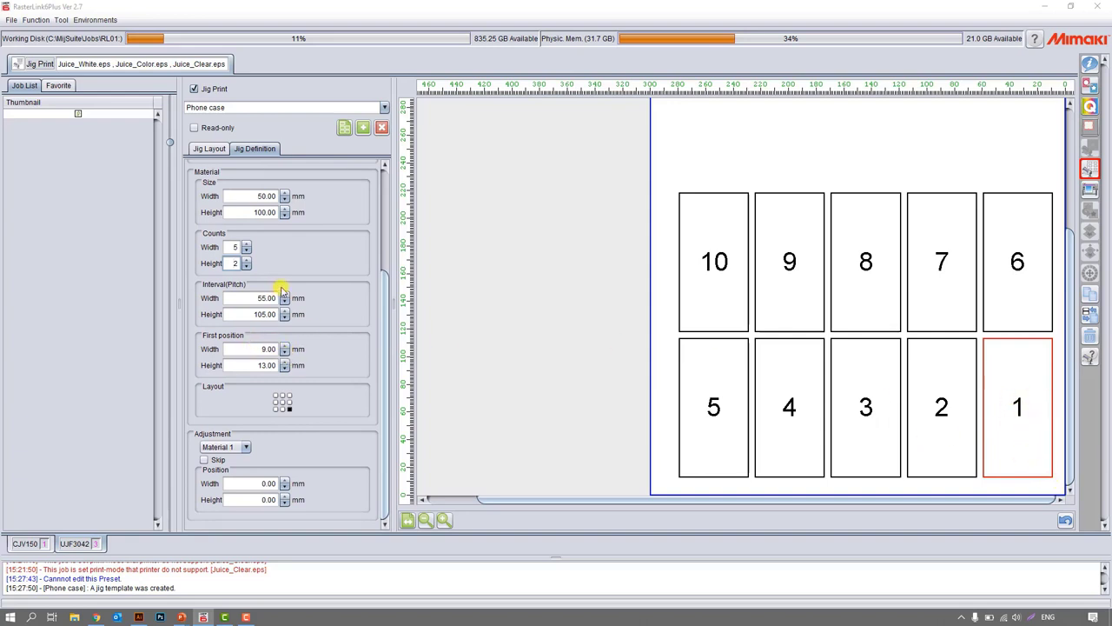
{"action": "double_click", "coordinate": [261, 349]}
{"action": "type", "text": "10"}
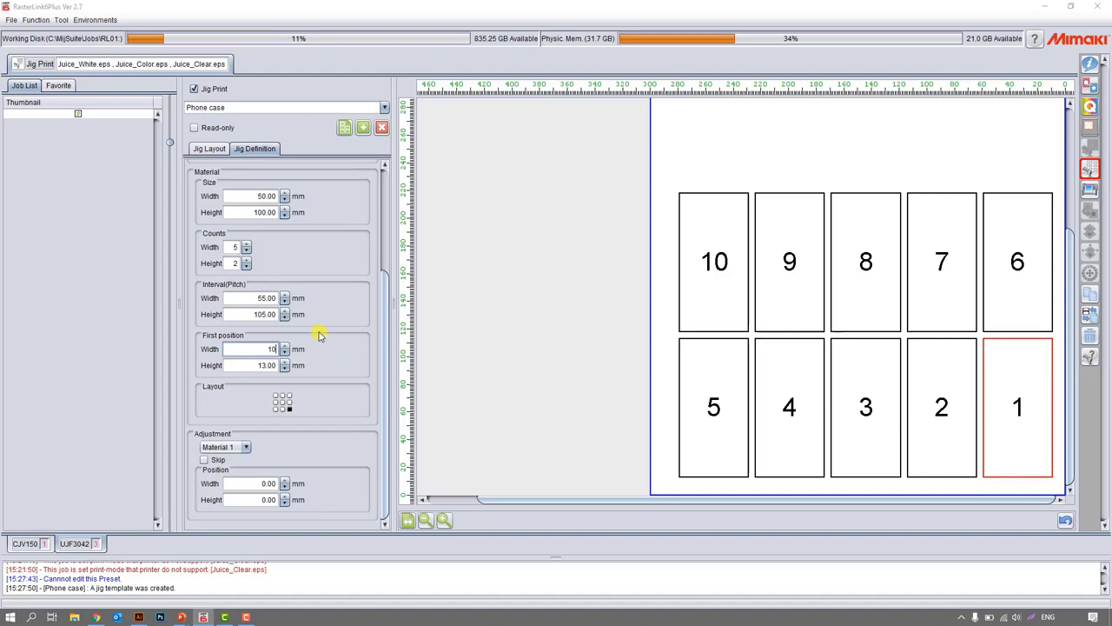
{"action": "key", "text": "Tab"}
{"action": "type", "text": "10"}
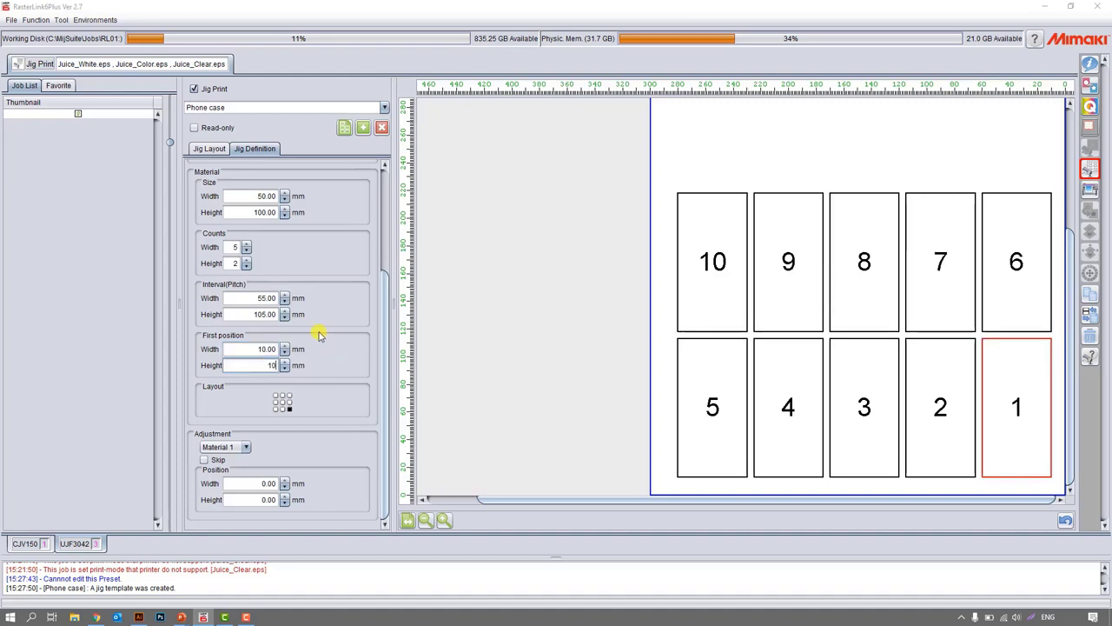
{"action": "key", "text": "Return"}
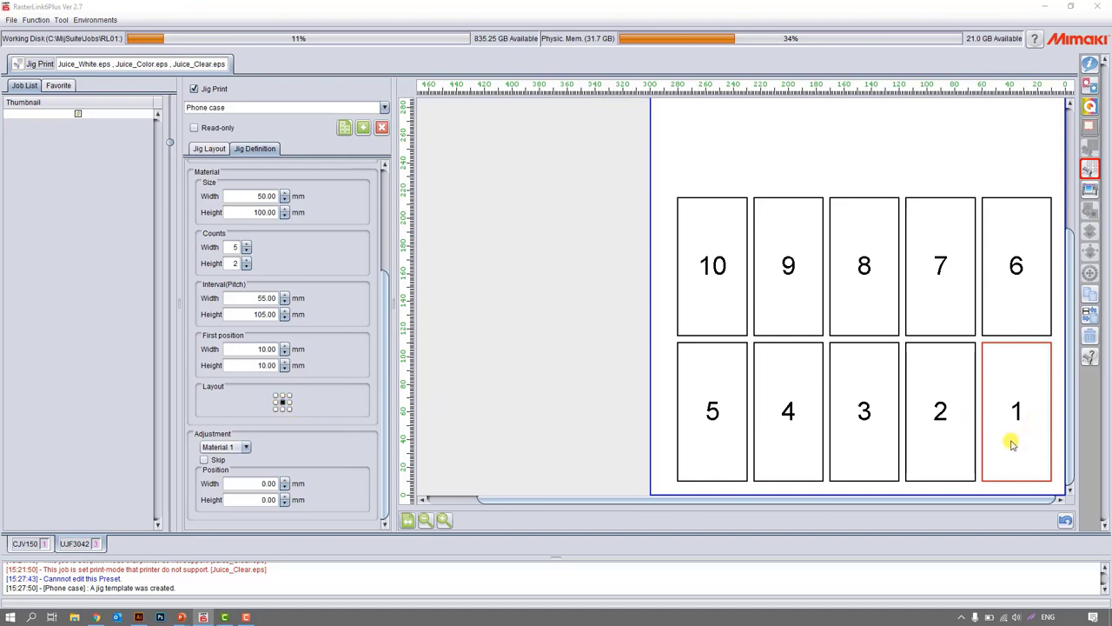
Enable scaling in the jig layout and scale the juice image to 25% in Scan and Feed.
{"action": "left_click", "coordinate": [211, 149]}
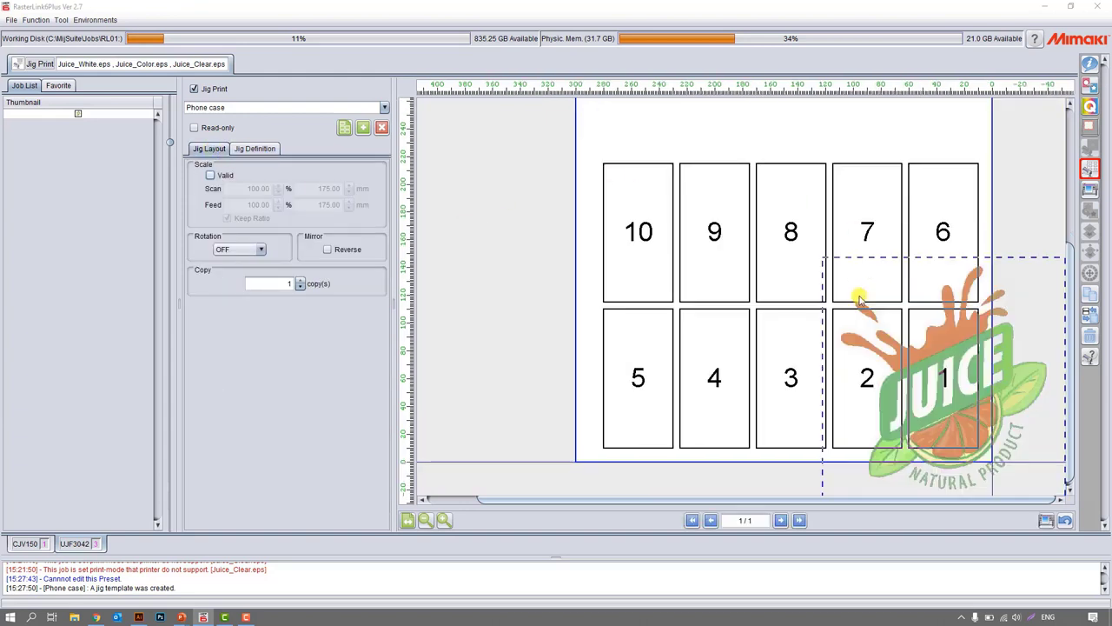
{"action": "left_click", "coordinate": [210, 175]}
{"action": "double_click", "coordinate": [259, 189]}
{"action": "type", "text": "10"}
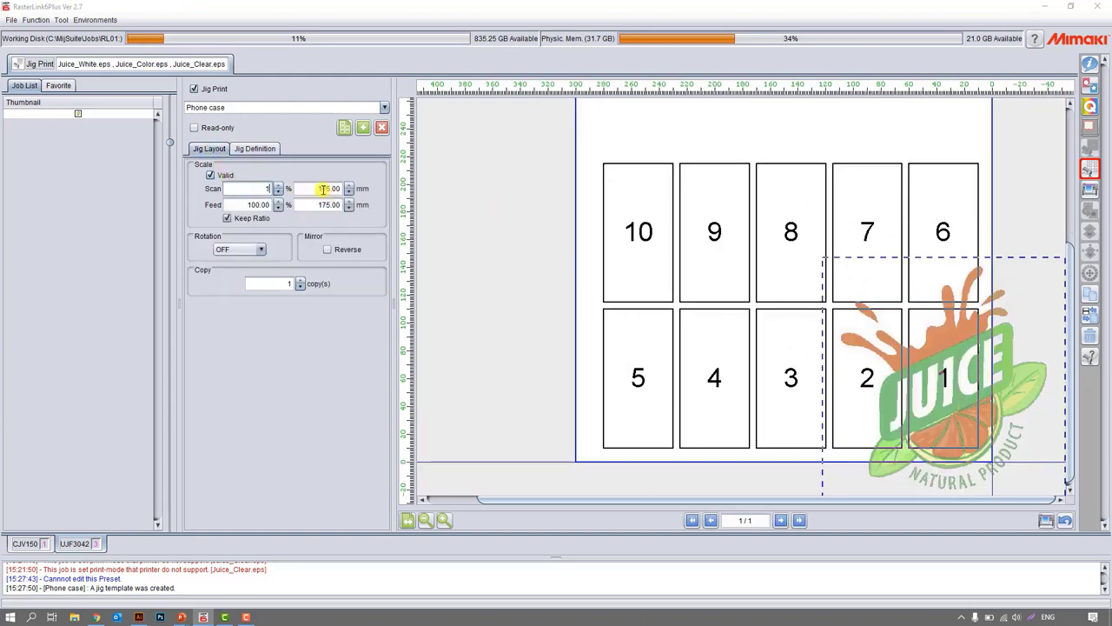
{"action": "key", "text": "Tab"}
{"action": "left_click", "coordinate": [278, 185]}
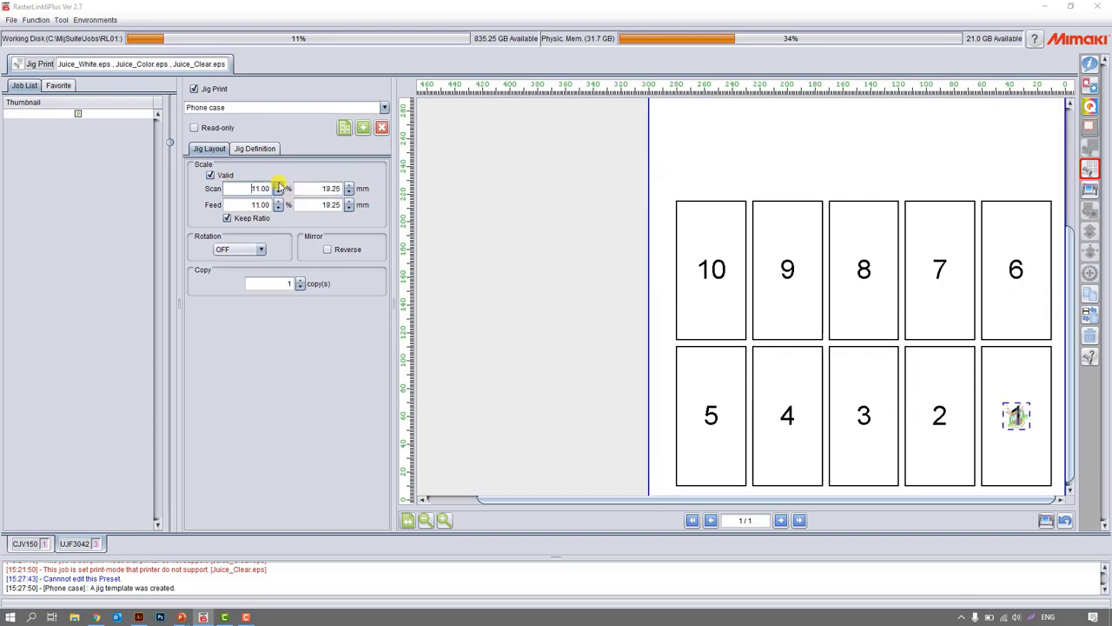
{"action": "left_click", "coordinate": [278, 185]}
{"action": "left_click", "coordinate": [278, 185]}
{"action": "left_click", "coordinate": [278, 185]}
{"action": "left_click", "coordinate": [278, 185]}
{"action": "left_click", "coordinate": [279, 195]}
{"action": "left_click", "coordinate": [278, 195]}
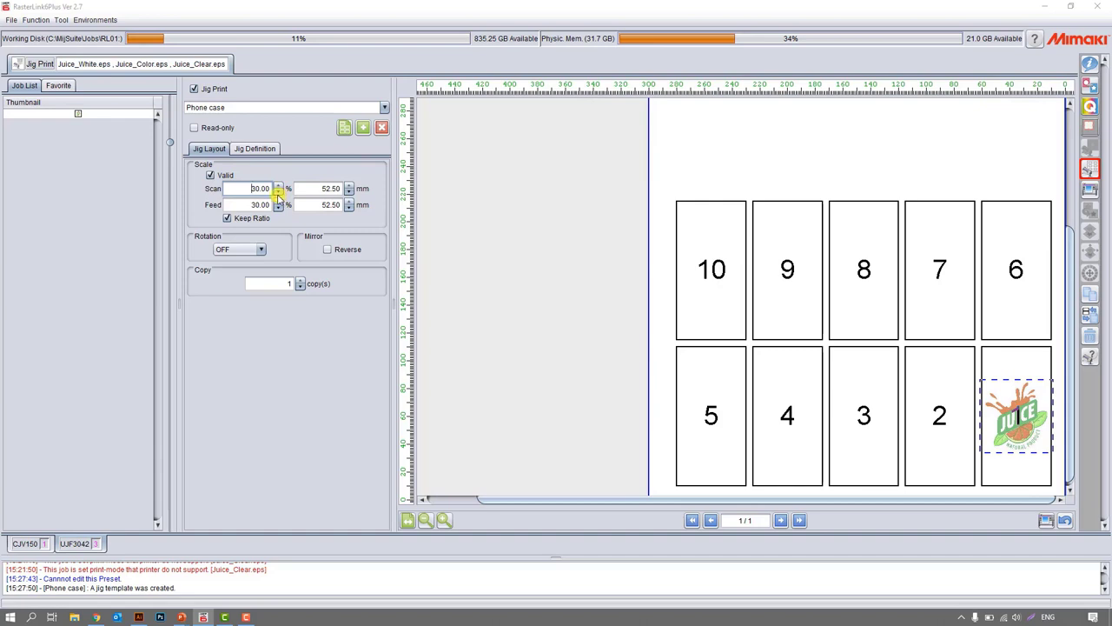
{"action": "left_click", "coordinate": [278, 195]}
{"action": "left_click", "coordinate": [278, 195]}
{"action": "left_click", "coordinate": [278, 195]}
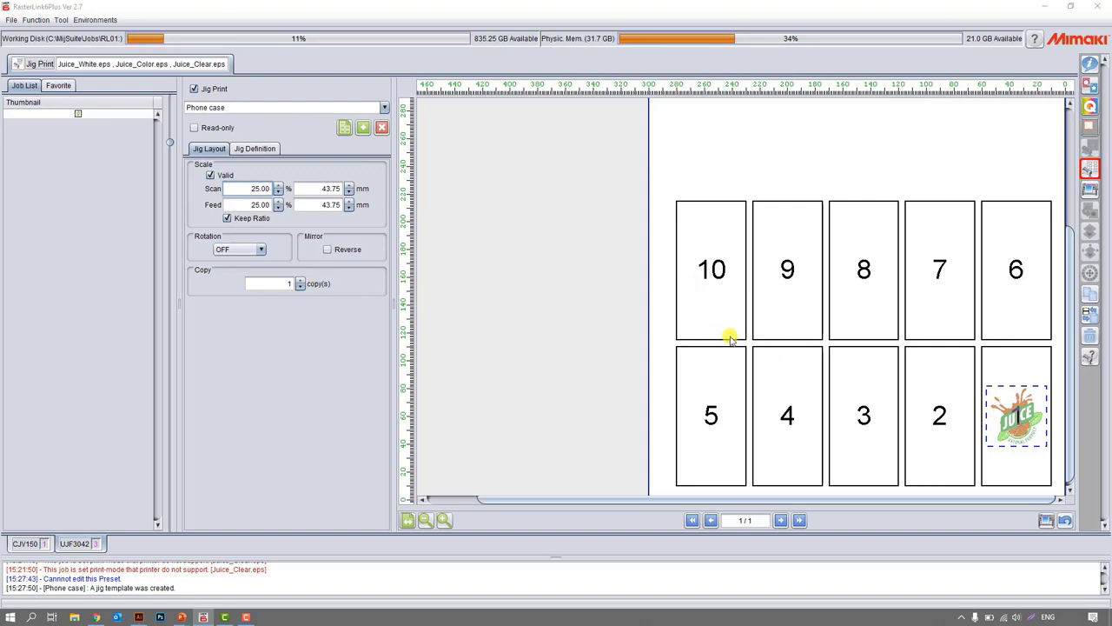
Set the number of juice image copies on the jig to 10.
{"action": "left_click", "coordinate": [299, 279]}
{"action": "left_click", "coordinate": [300, 279]}
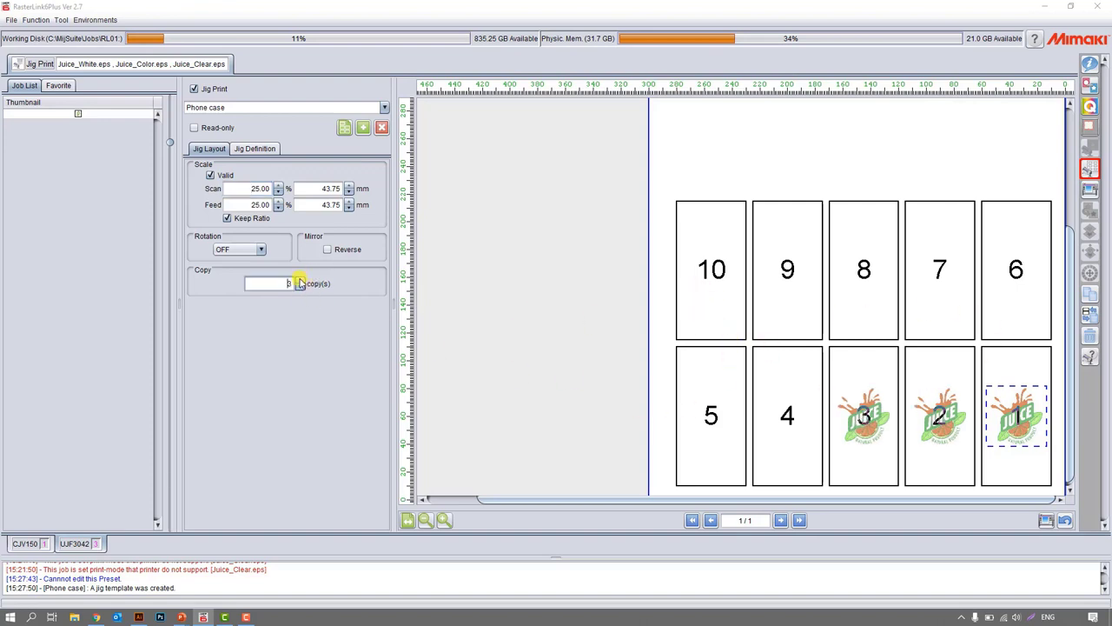
{"action": "left_click", "coordinate": [299, 280]}
{"action": "left_click", "coordinate": [299, 279]}
{"action": "left_click", "coordinate": [300, 280]}
{"action": "left_click", "coordinate": [300, 280]}
{"action": "left_click", "coordinate": [300, 280]}
{"action": "left_click", "coordinate": [300, 280]}
{"action": "left_click", "coordinate": [299, 279]}
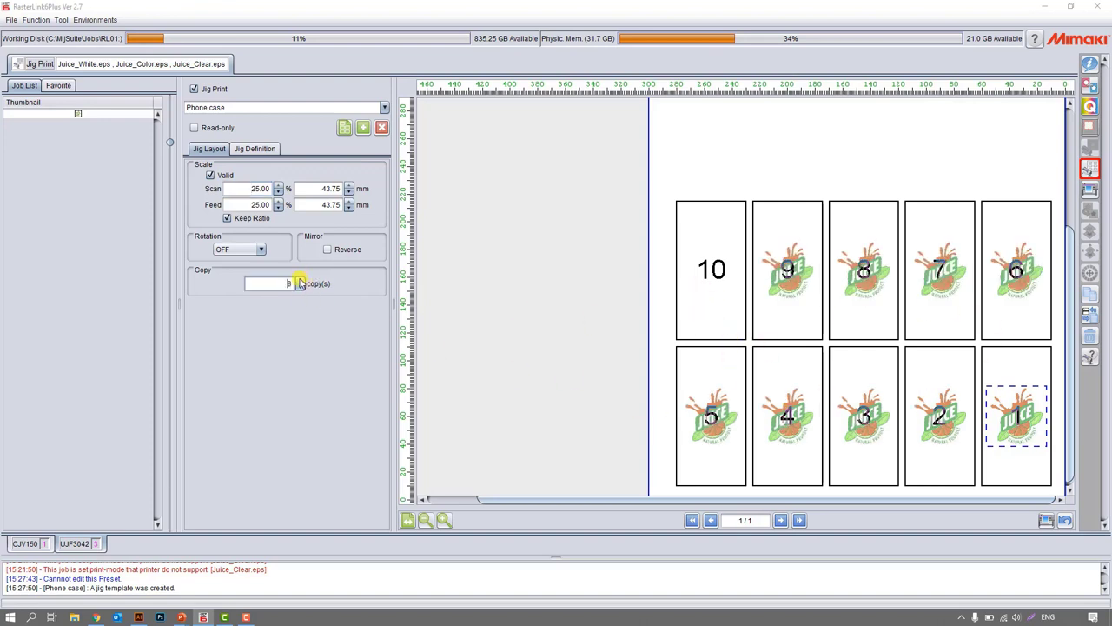
{"action": "left_click", "coordinate": [300, 280]}
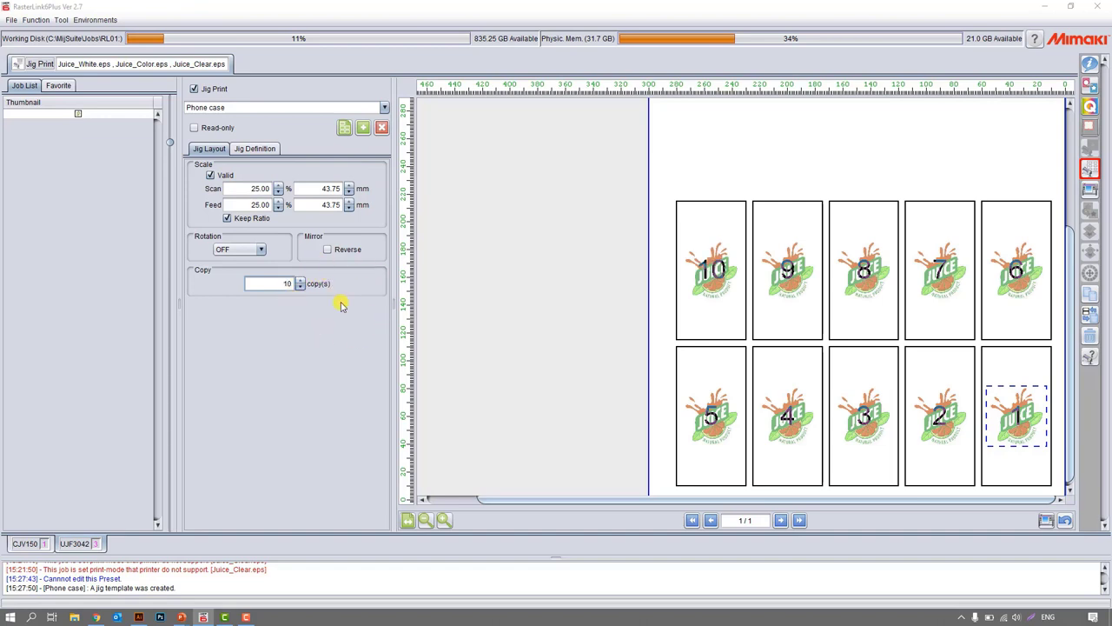
Try a 90 degree rotation of the juice image copies and set the rotation back to OFF.
{"action": "left_click", "coordinate": [237, 250]}
{"action": "left_click", "coordinate": [234, 273]}
{"action": "left_click", "coordinate": [235, 252]}
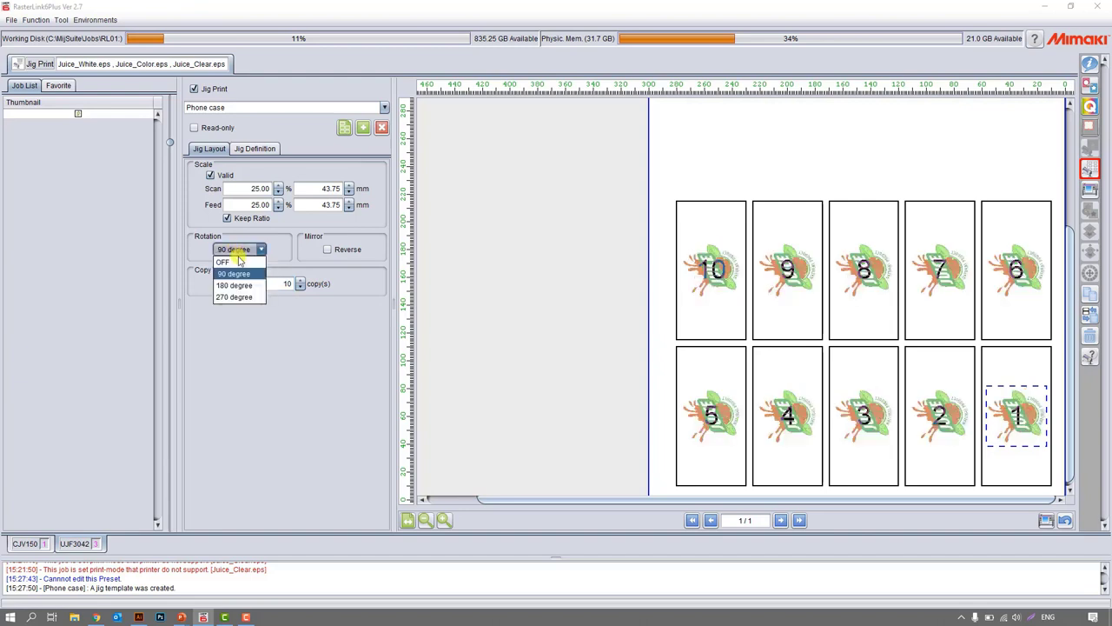
{"action": "left_click", "coordinate": [239, 261]}
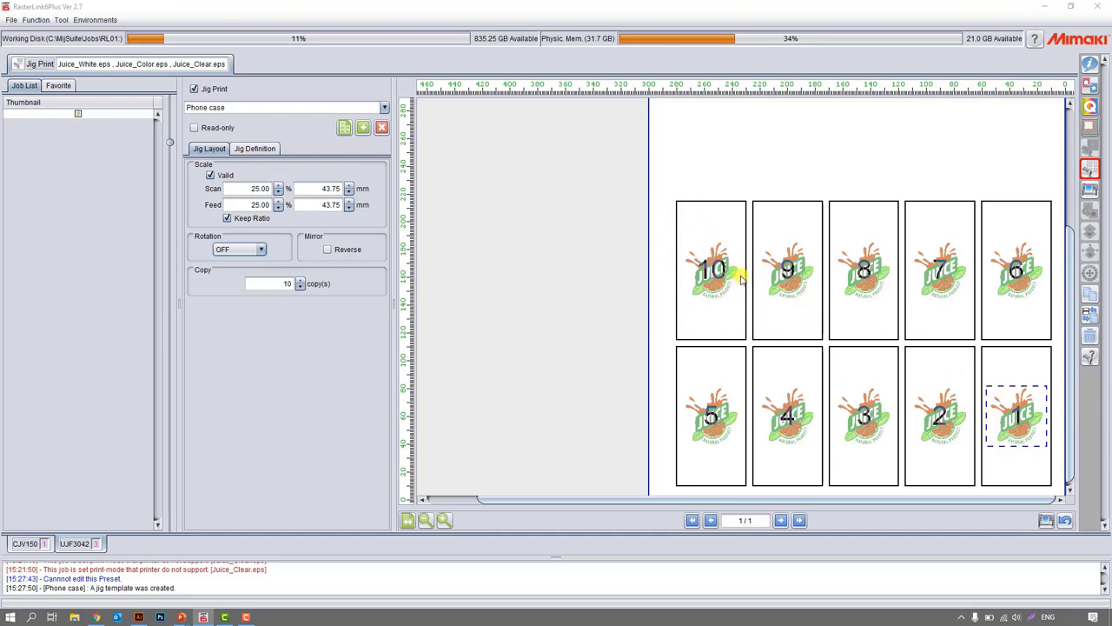
Open the jig outline output settings for the Phone case jig and start saving the outline to a file.
{"action": "left_click", "coordinate": [254, 148]}
{"action": "left_click", "coordinate": [208, 149]}
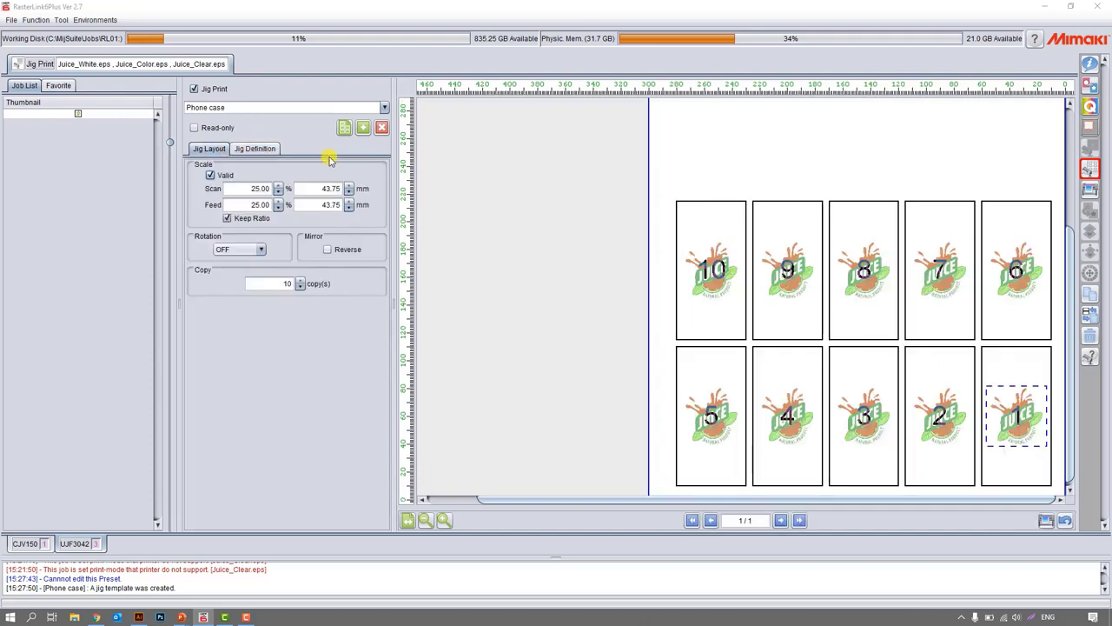
{"action": "left_click", "coordinate": [345, 129]}
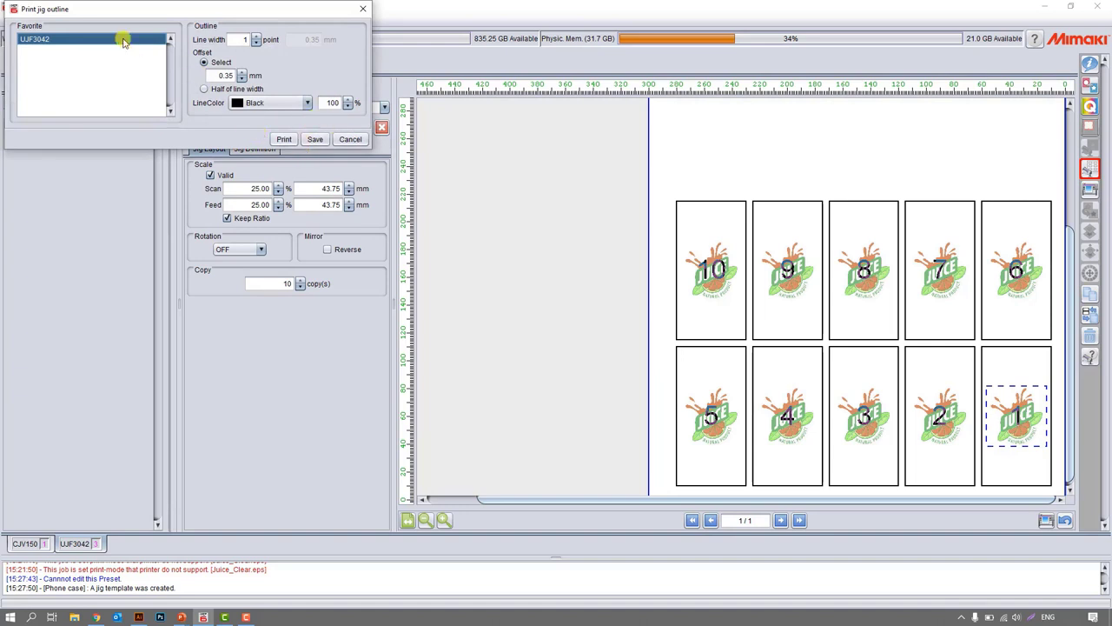
{"action": "left_click_drag", "start_coordinate": [54, 11], "coordinate": [106, 19]}
{"action": "left_click", "coordinate": [368, 148]}
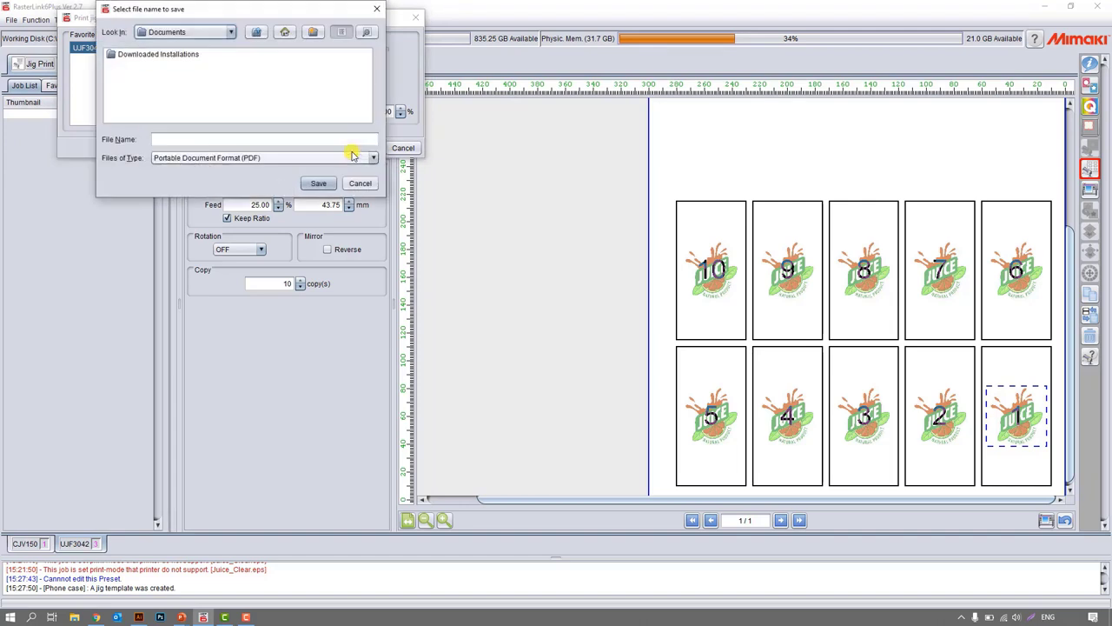
Save the jig outline as a PDF file named jig in the RasterLink Flatbed folder under Webinar Rasterlink on the Desktop.
{"action": "left_click", "coordinate": [225, 157]}
{"action": "left_click", "coordinate": [226, 159]}
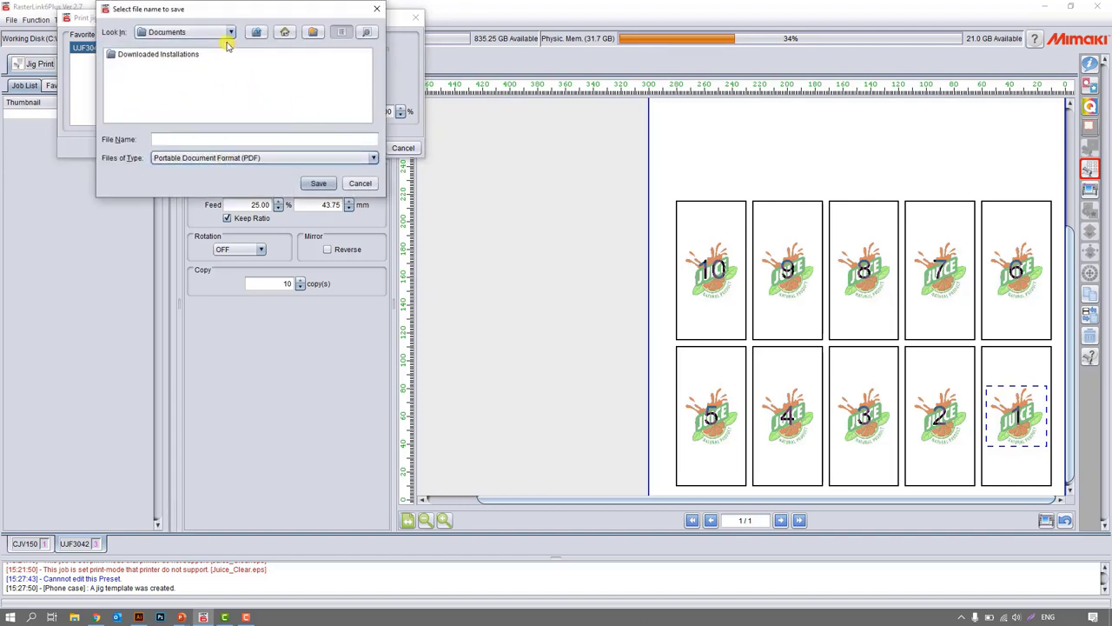
{"action": "left_click", "coordinate": [231, 33]}
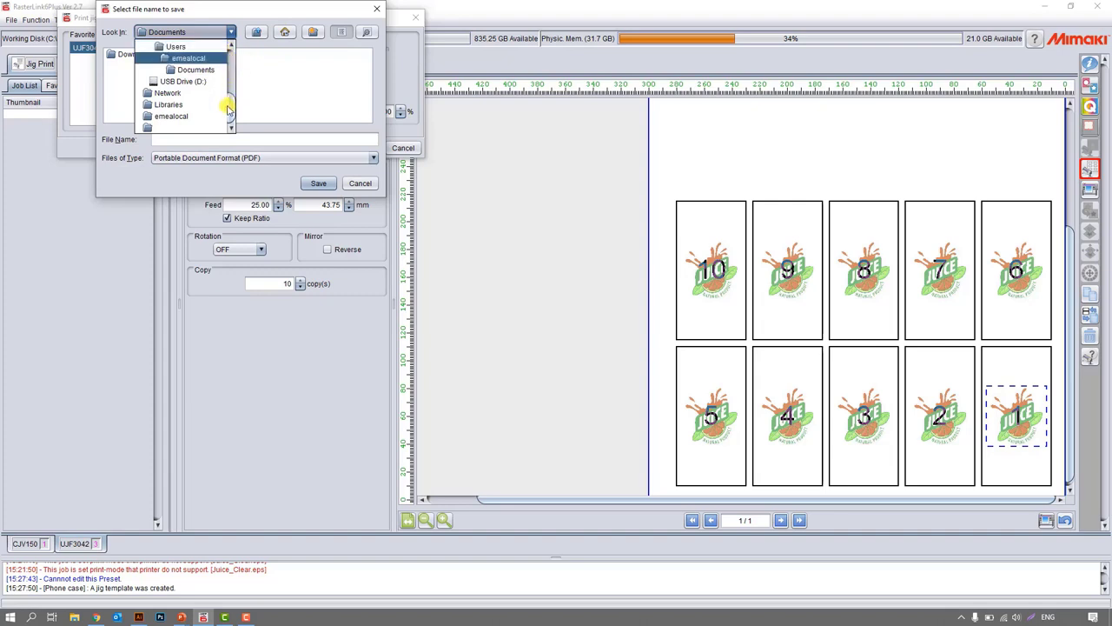
{"action": "left_click_drag", "start_coordinate": [229, 103], "coordinate": [228, 62]}
{"action": "left_click", "coordinate": [171, 57]}
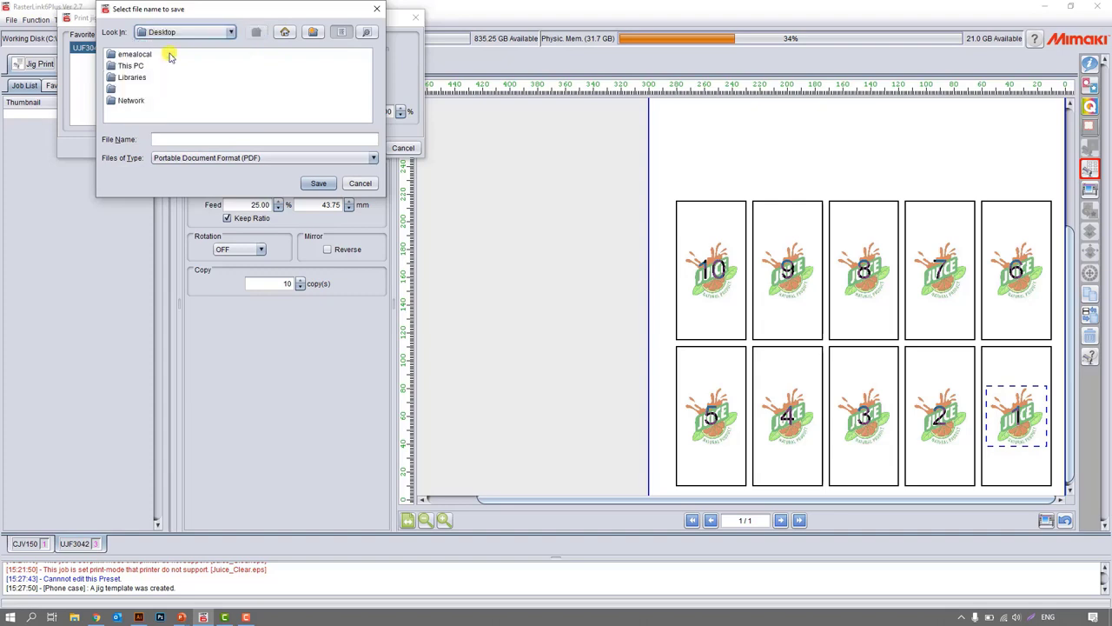
{"action": "left_click", "coordinate": [318, 183]}
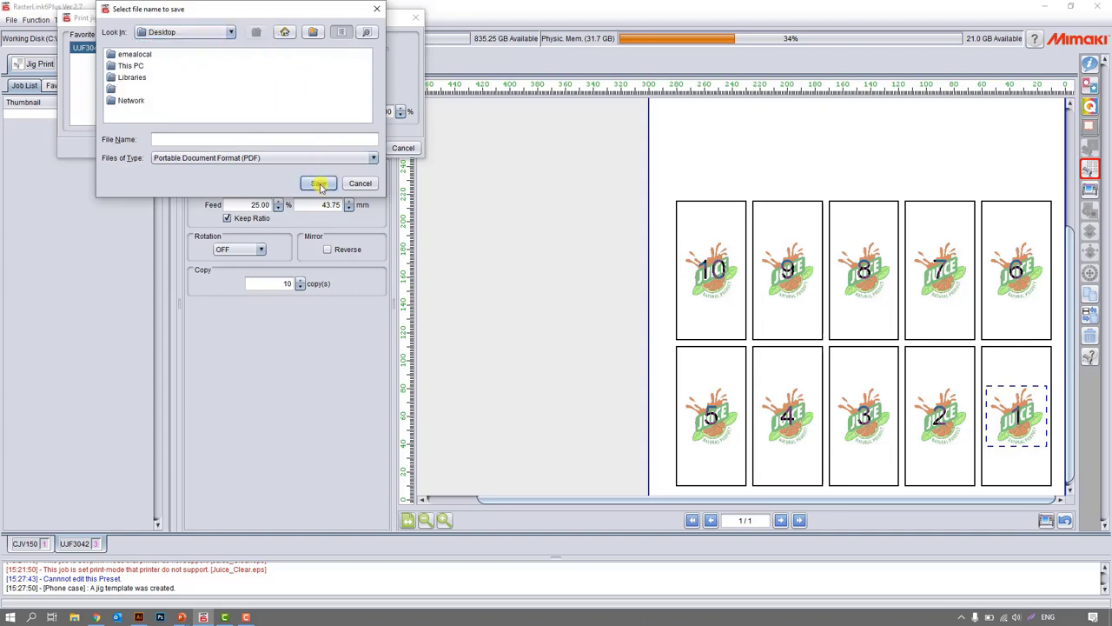
Switch to File Explorer and open the jig PDF from Desktop > Webinar Rasterlink > RasterLink Flatbed to check the material outlines.
{"action": "left_click", "coordinate": [77, 617]}
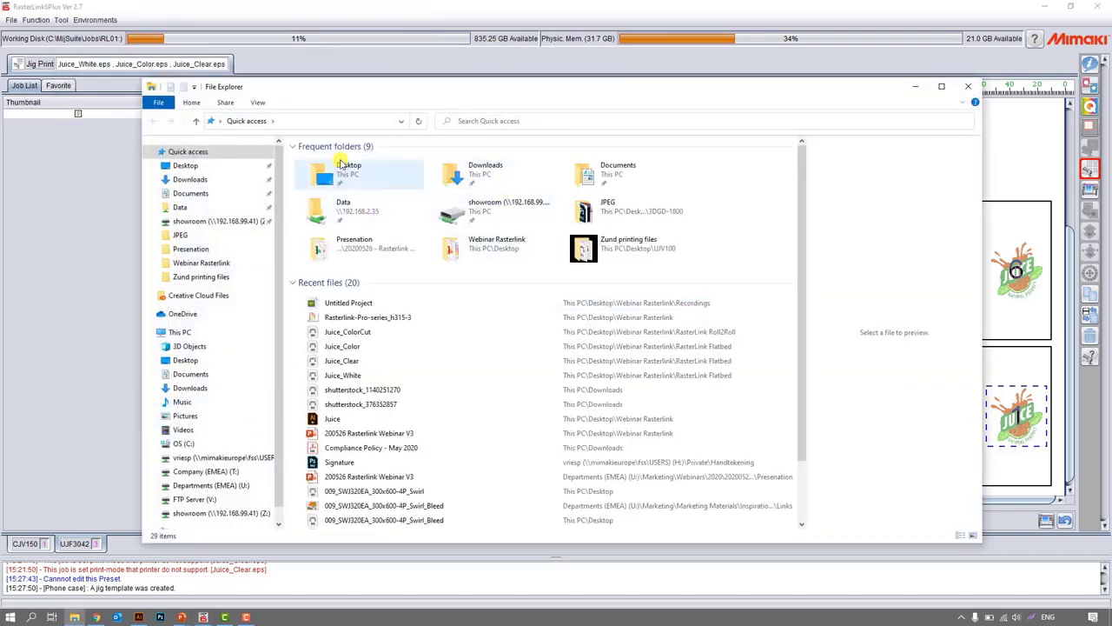
{"action": "double_click", "coordinate": [345, 185]}
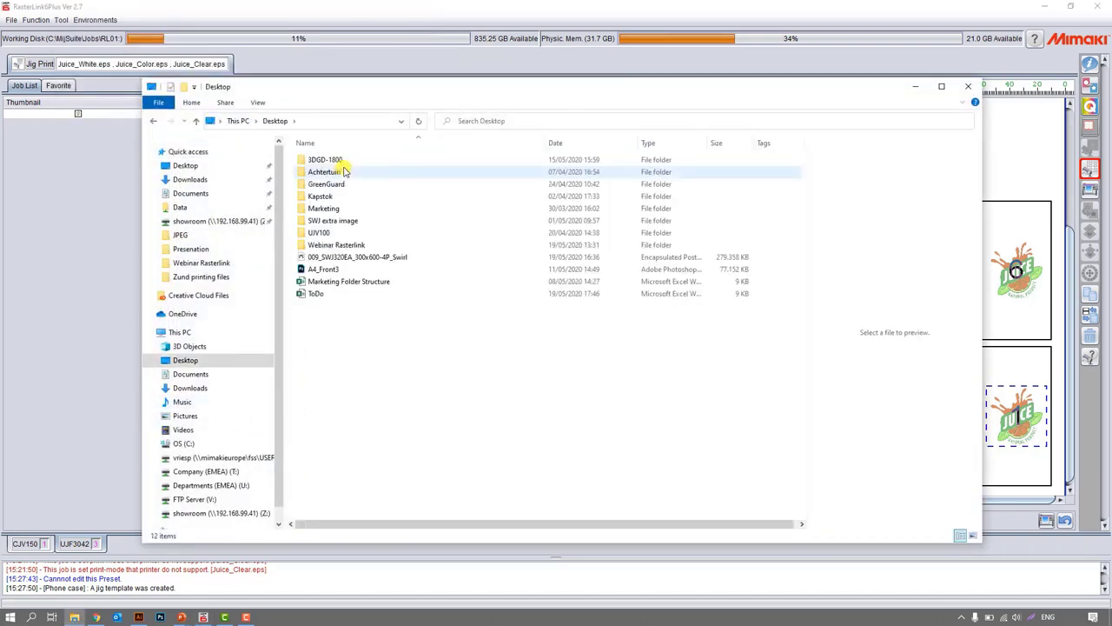
{"action": "double_click", "coordinate": [335, 246]}
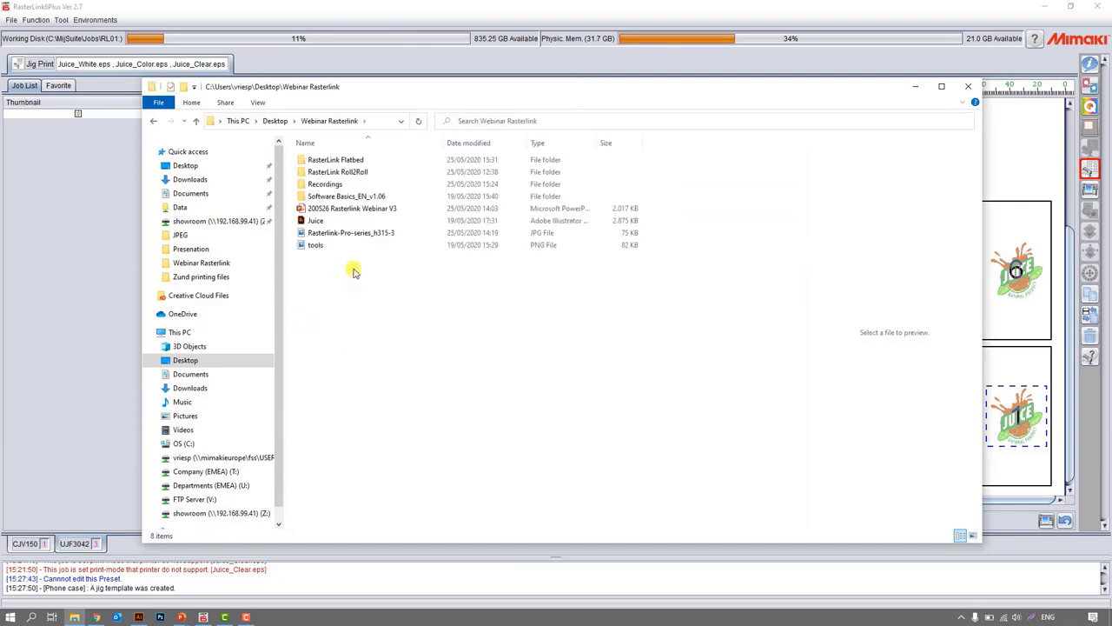
{"action": "double_click", "coordinate": [321, 160]}
{"action": "double_click", "coordinate": [317, 161]}
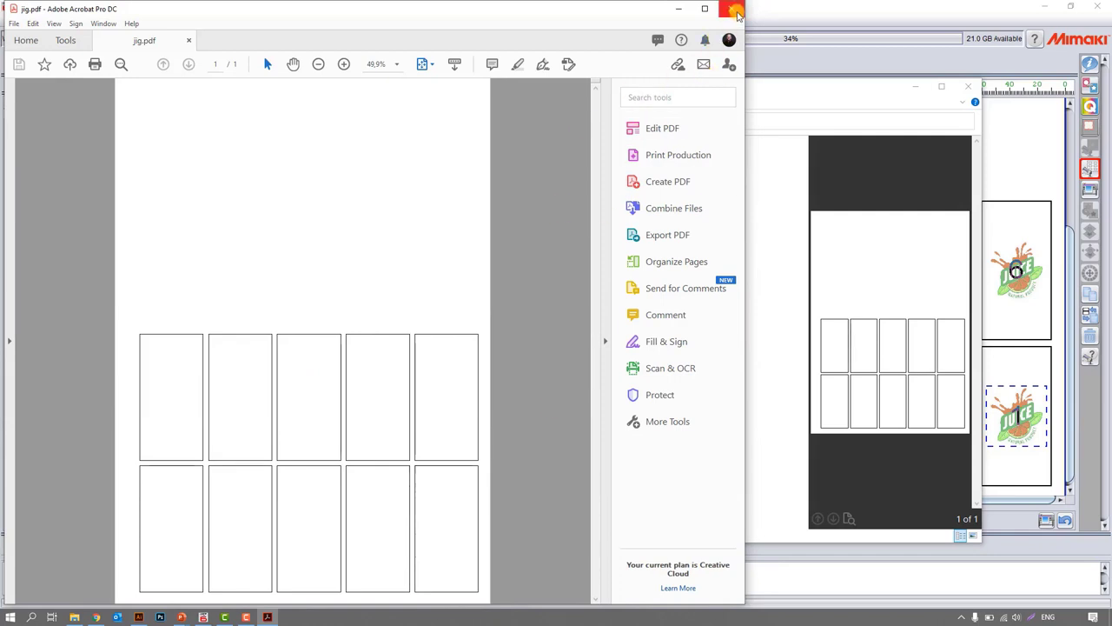
Close the jig PDF and File Explorer, and leave Jig Print for the properties of the juice jobs.
{"action": "left_click", "coordinate": [737, 10]}
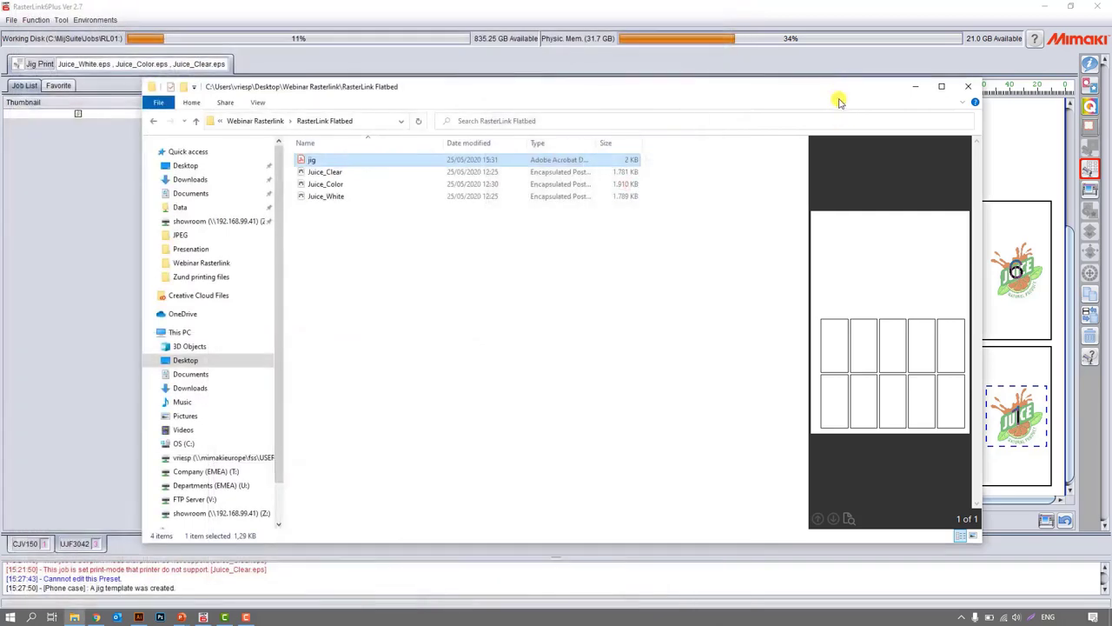
{"action": "left_click", "coordinate": [968, 86]}
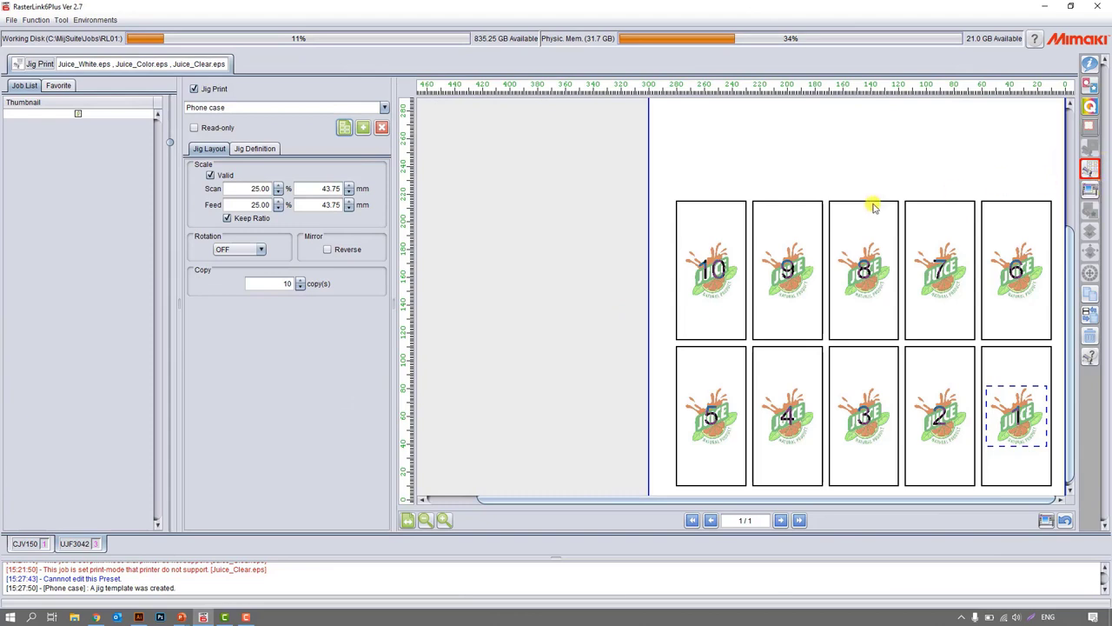
{"action": "left_click", "coordinate": [1093, 65]}
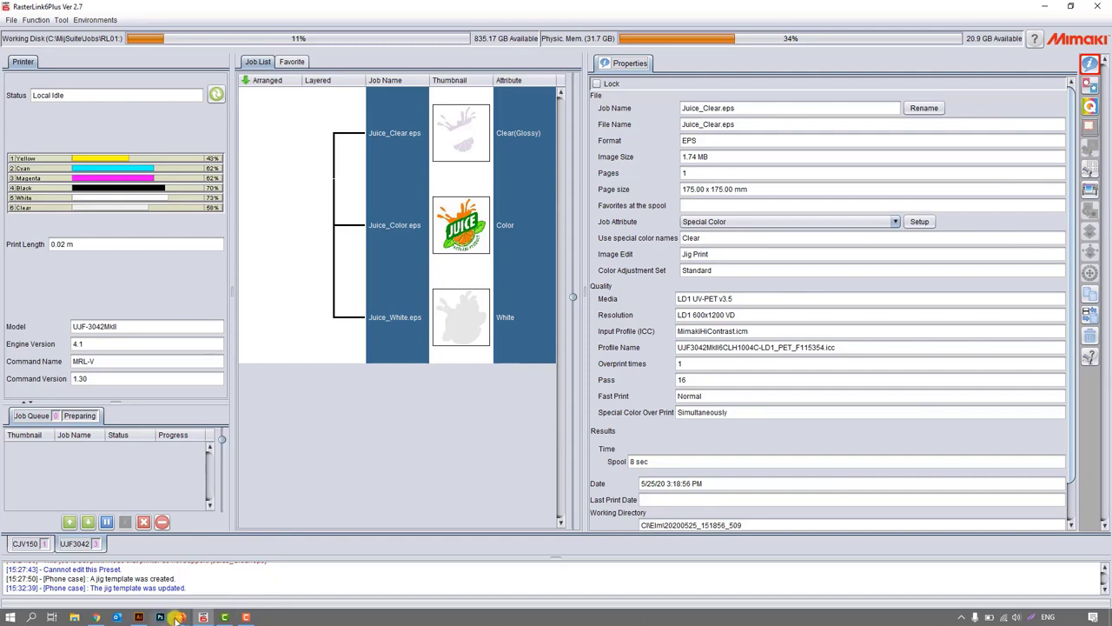
Switch to the PowerPoint slide show and advance to the Useful Information slide.
{"action": "mouse_move", "coordinate": [183, 619]}
{"action": "left_click", "coordinate": [232, 578]}
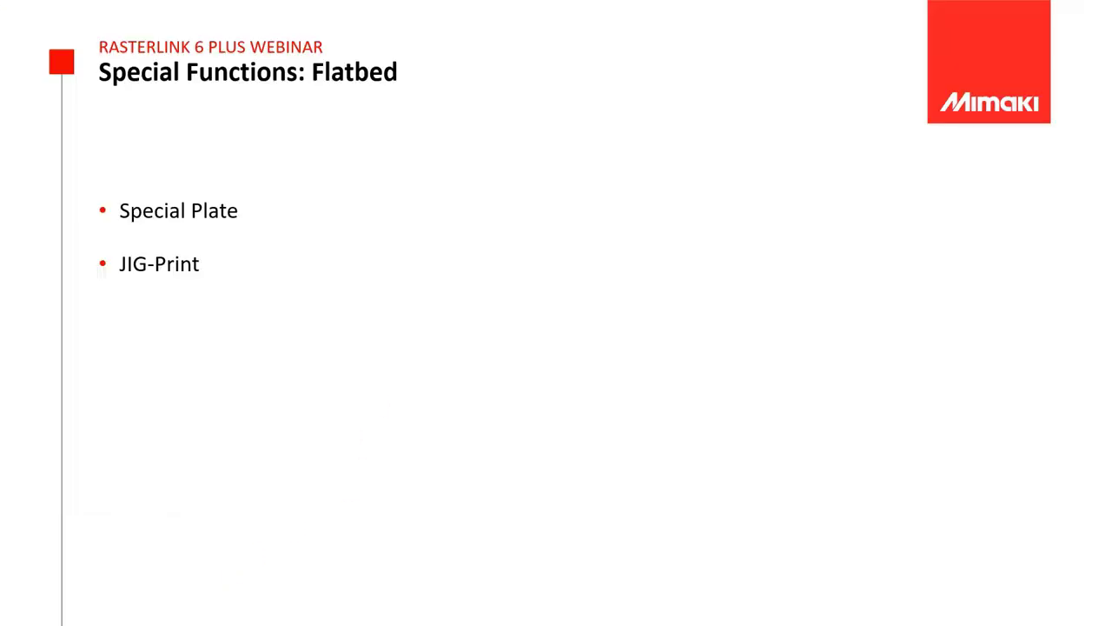
{"action": "key", "text": "Right"}
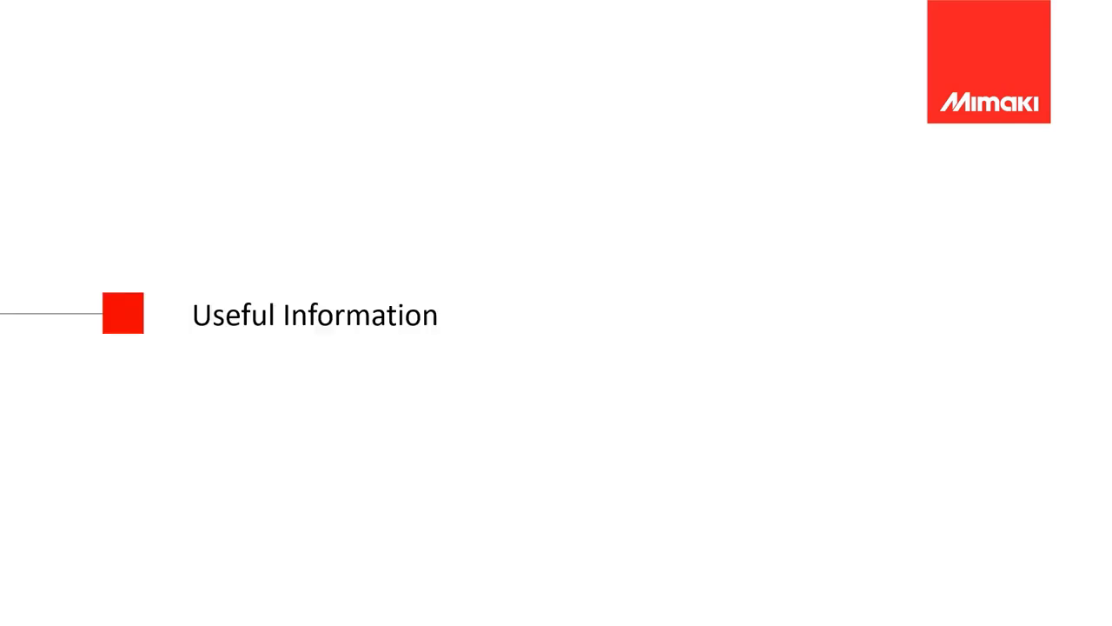
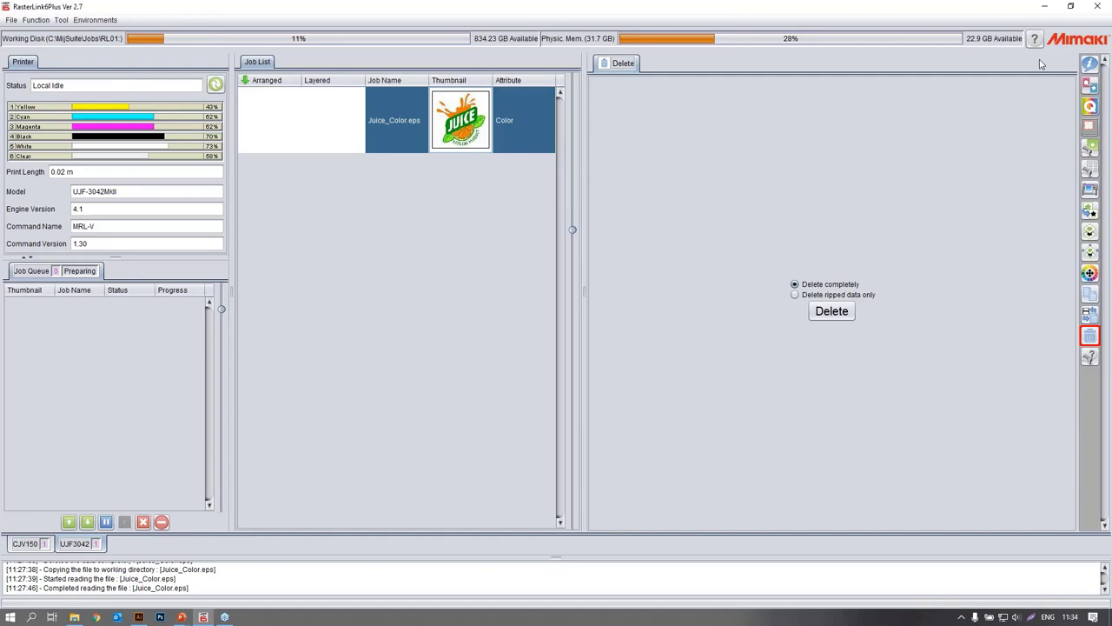
Review the Juice_Color.eps properties and confirm the Job Control options with Calculate Ink Consumption enabled.
{"action": "left_click", "coordinate": [1090, 64]}
{"action": "scroll", "coordinate": [717, 418], "scroll_direction": "down", "scroll_amount": 1}
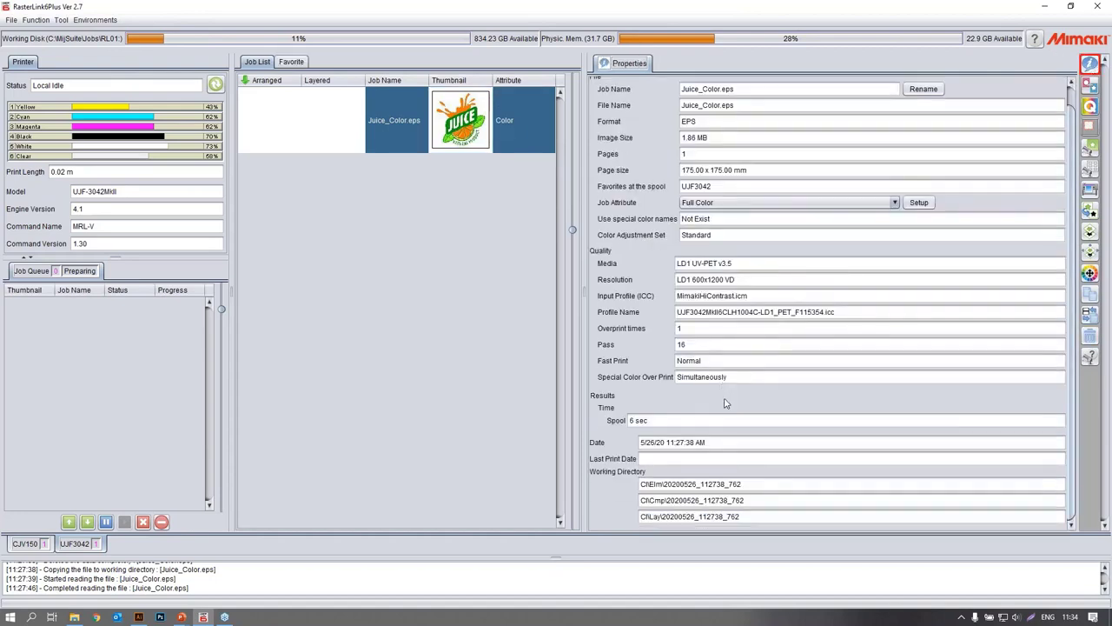
{"action": "left_click", "coordinate": [93, 20]}
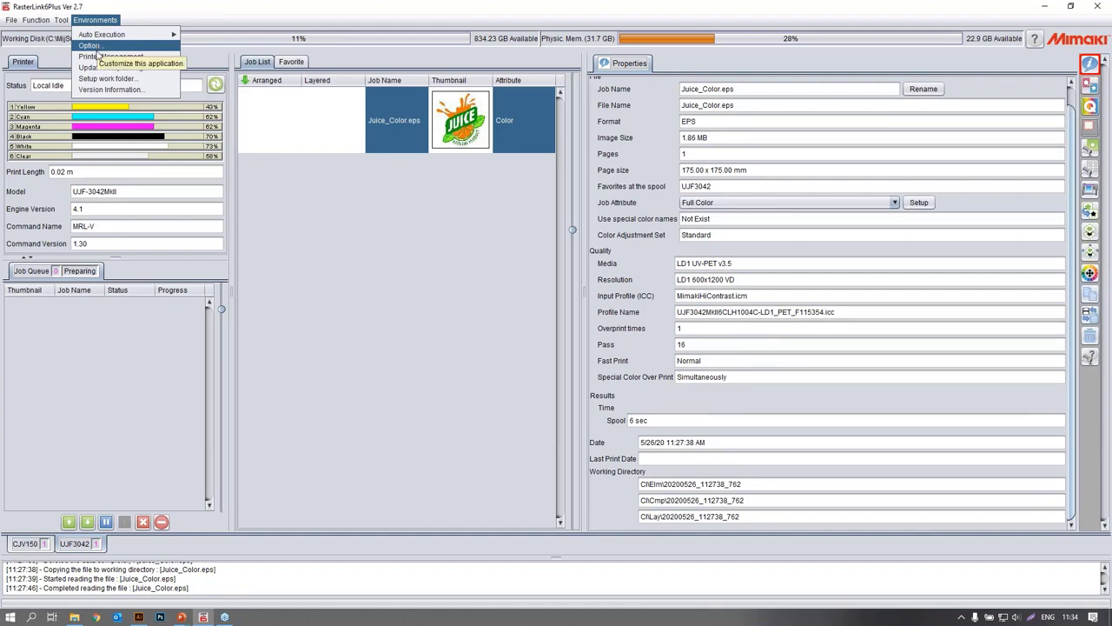
{"action": "left_click", "coordinate": [93, 46]}
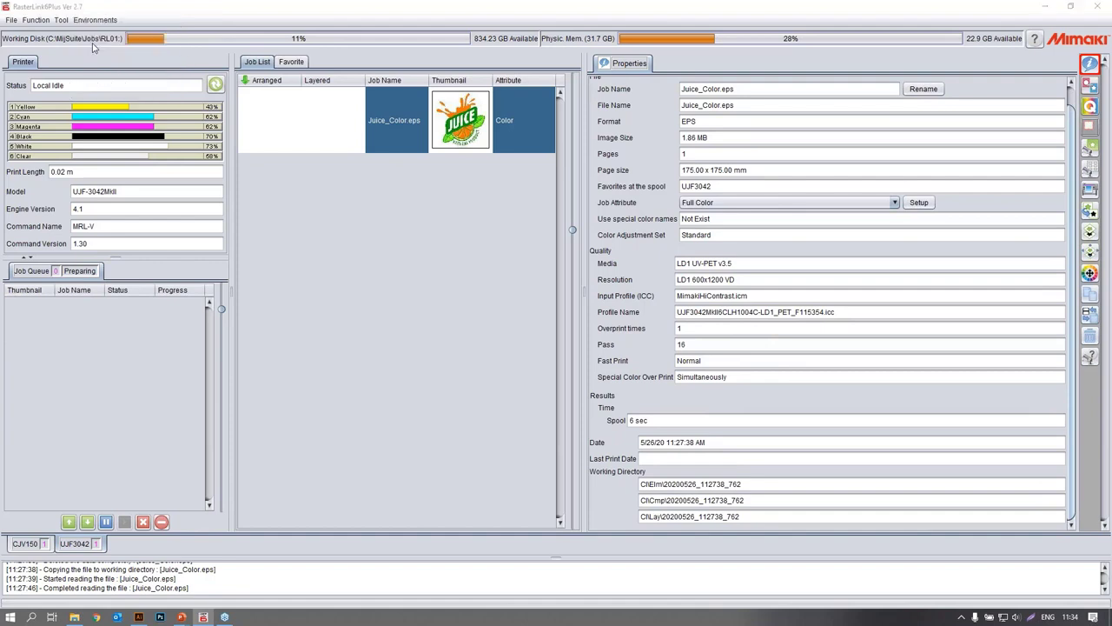
{"action": "left_click_drag", "start_coordinate": [58, 11], "coordinate": [150, 54]}
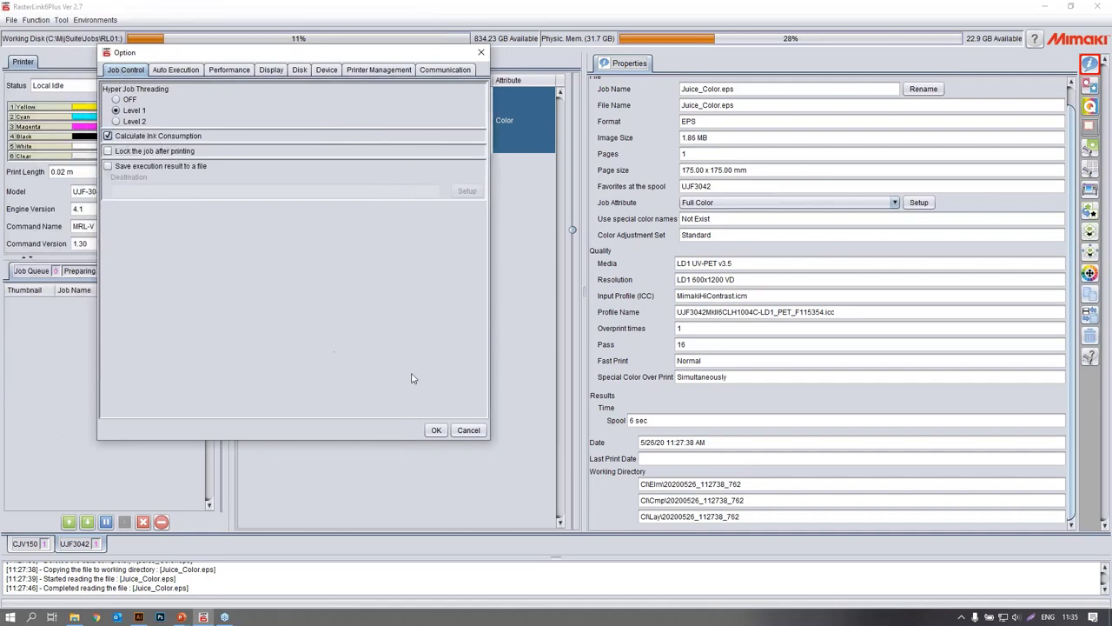
{"action": "left_click", "coordinate": [436, 430]}
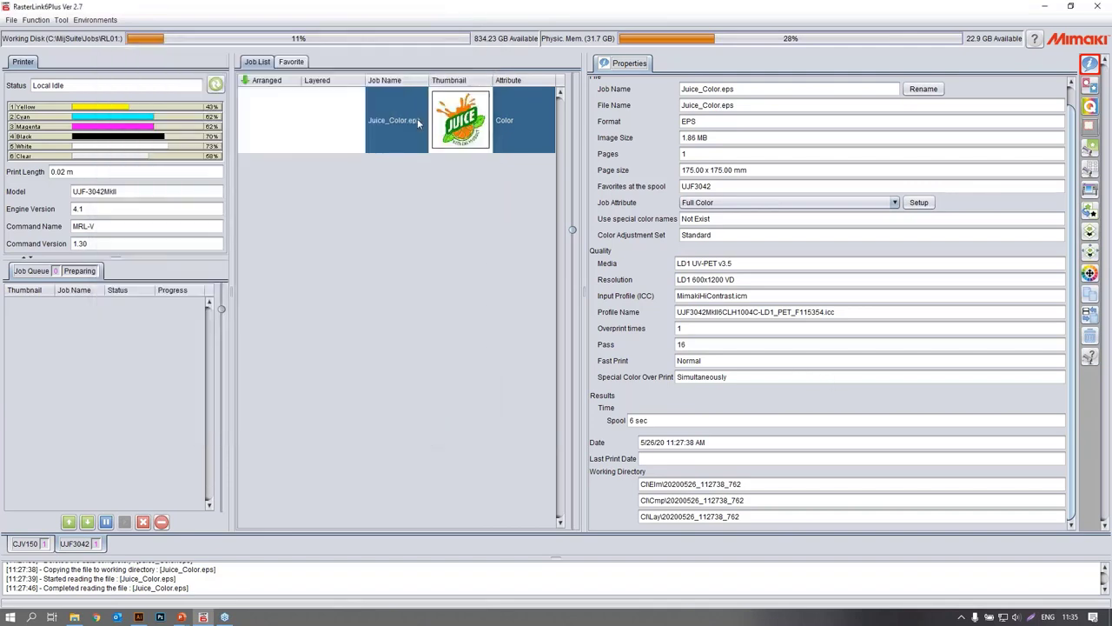
RIP the Juice_Color.eps job once without printing it and follow its progress in the job queue.
{"action": "left_click", "coordinate": [1092, 191]}
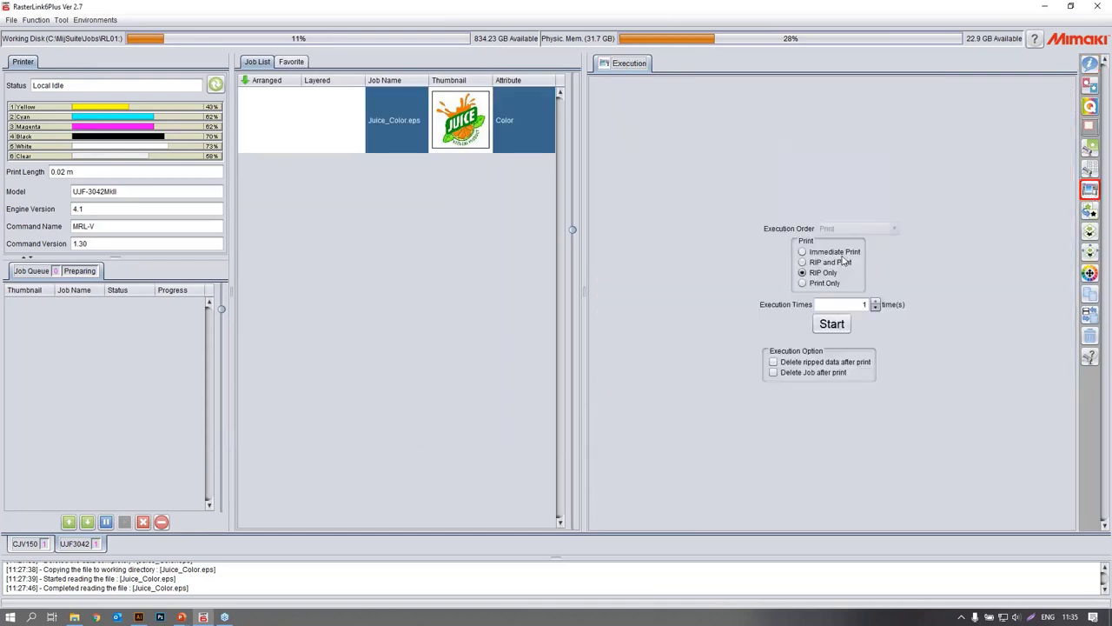
{"action": "left_click", "coordinate": [830, 323]}
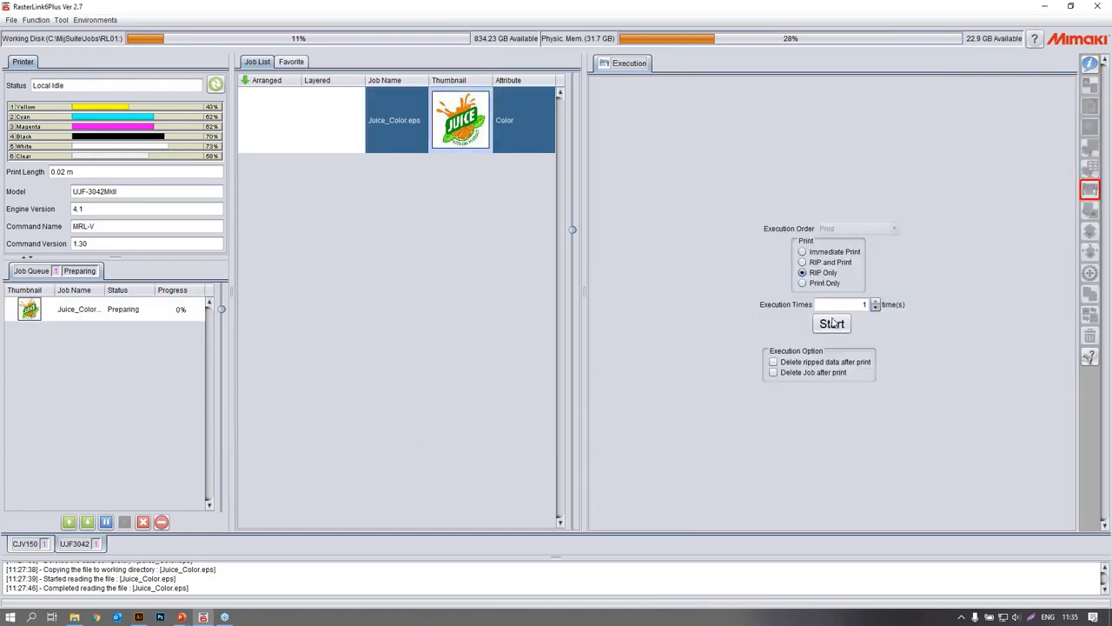
{"action": "left_click", "coordinate": [1090, 64]}
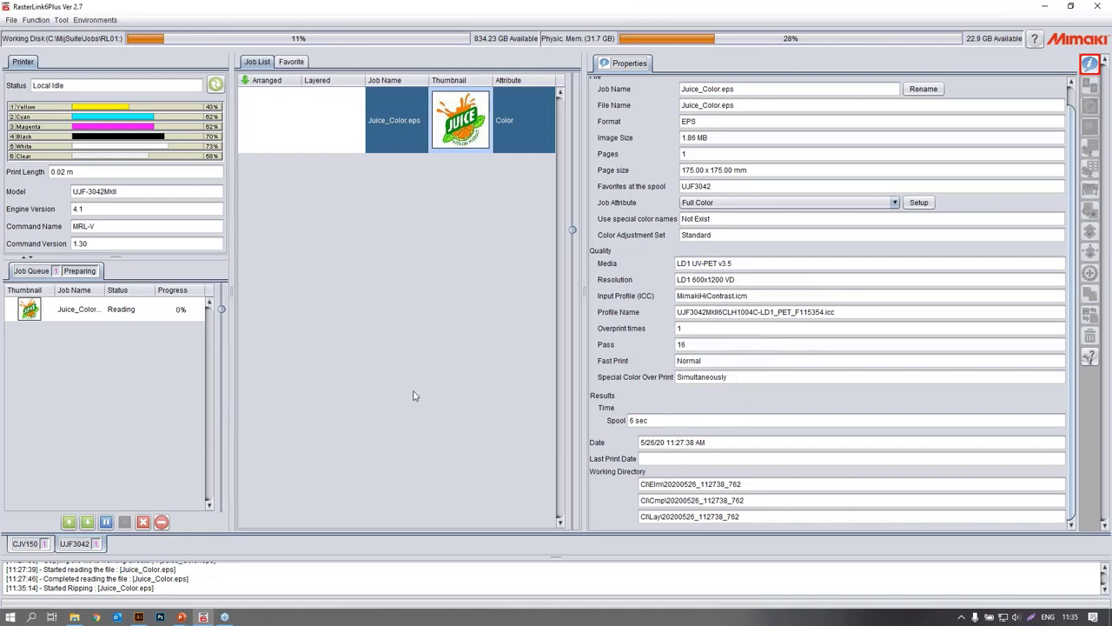
{"action": "left_click", "coordinate": [173, 312]}
{"action": "left_click_drag", "start_coordinate": [222, 309], "coordinate": [221, 395]}
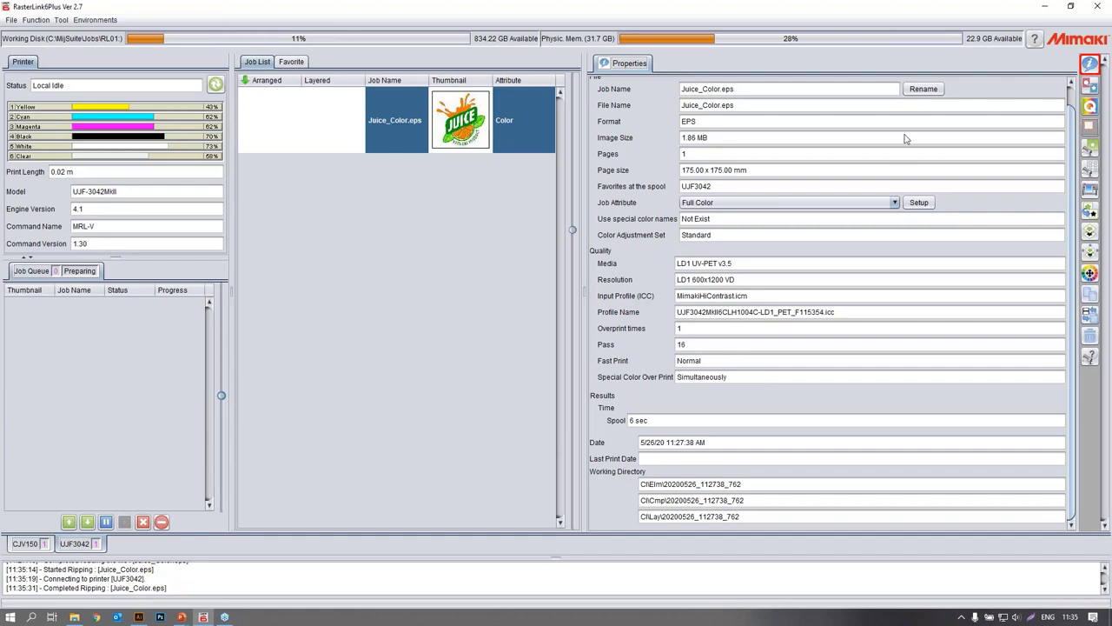
Reload the Juice_Color.eps properties and examine the ink consumption, RIP time and ripped data size.
{"action": "left_click", "coordinate": [1091, 84]}
{"action": "left_click", "coordinate": [1090, 63]}
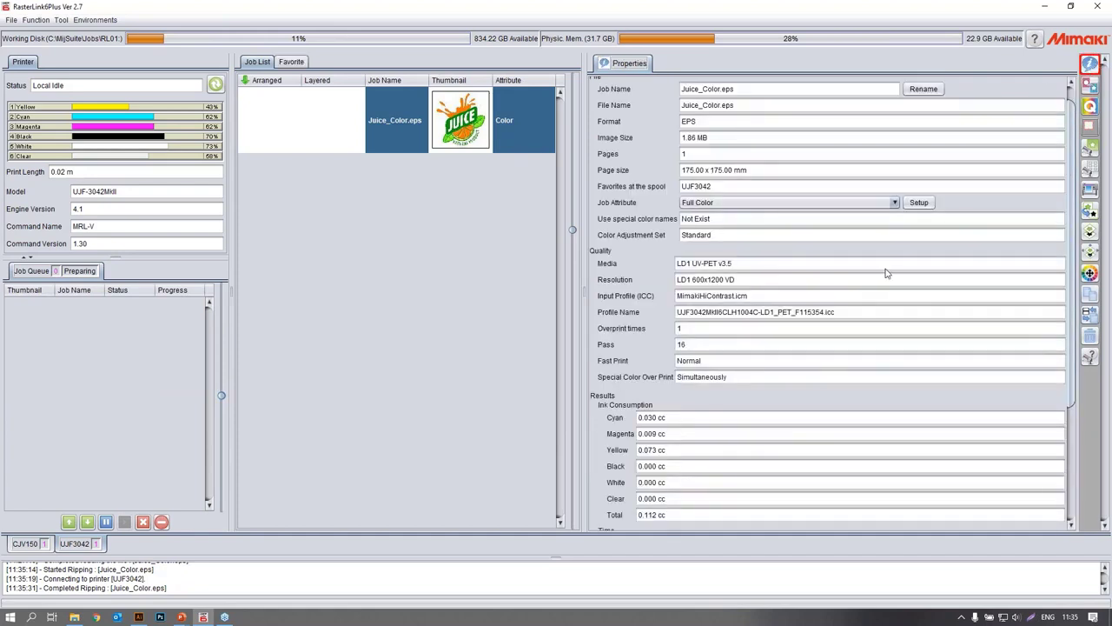
{"action": "scroll", "coordinate": [804, 348], "scroll_direction": "down", "scroll_amount": 2}
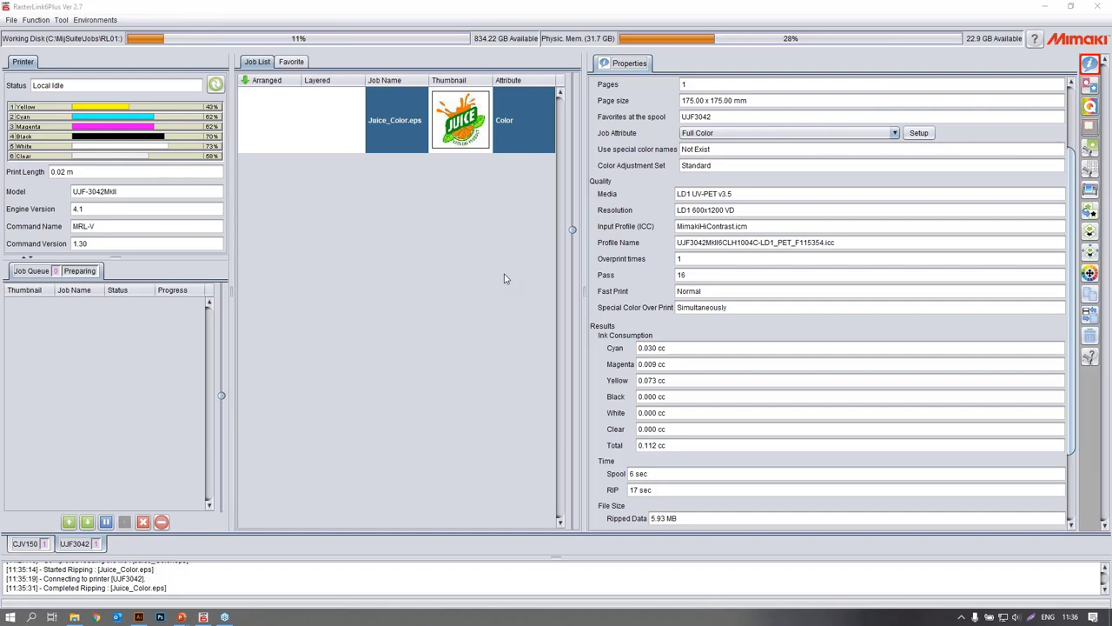
Examine the registered printers in Printer Management and switch to the CJV150 job list.
{"action": "left_click", "coordinate": [95, 20]}
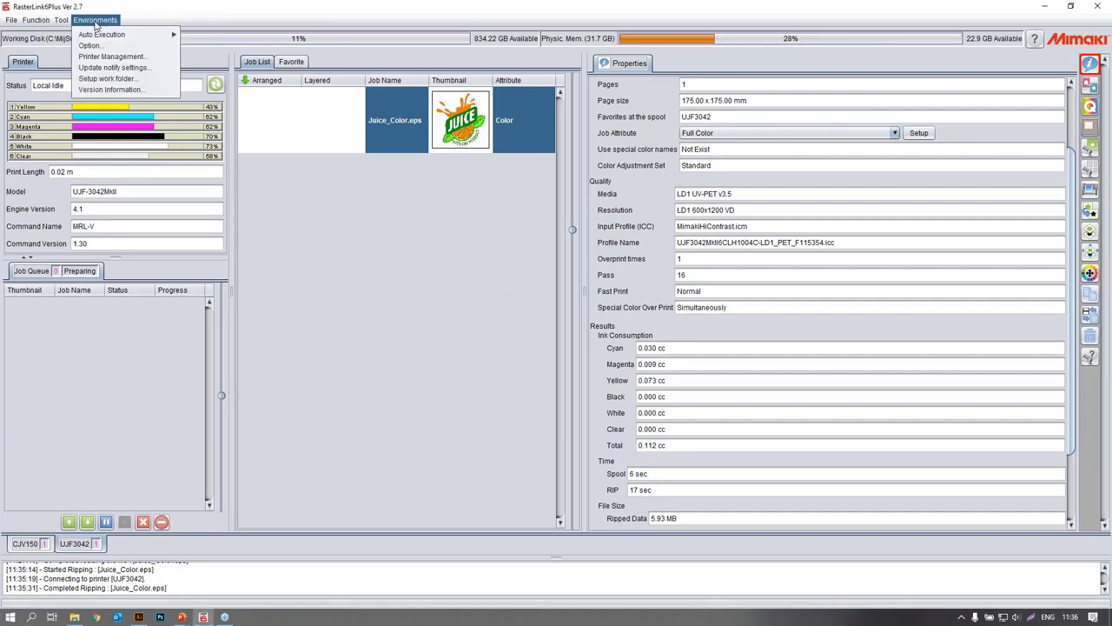
{"action": "left_click", "coordinate": [109, 56]}
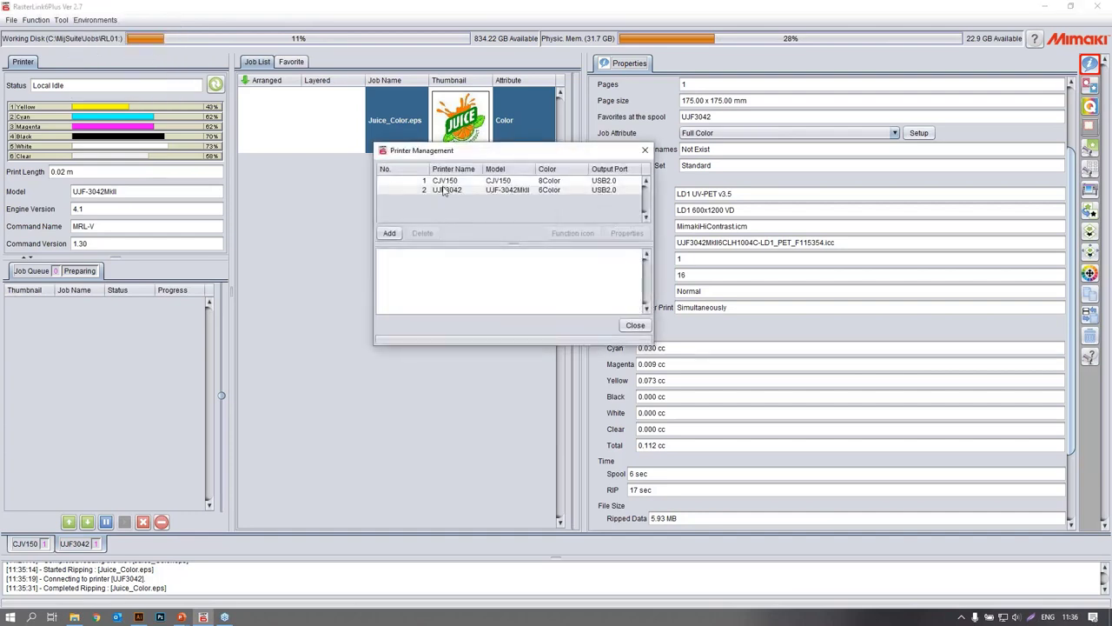
{"action": "left_click", "coordinate": [632, 326]}
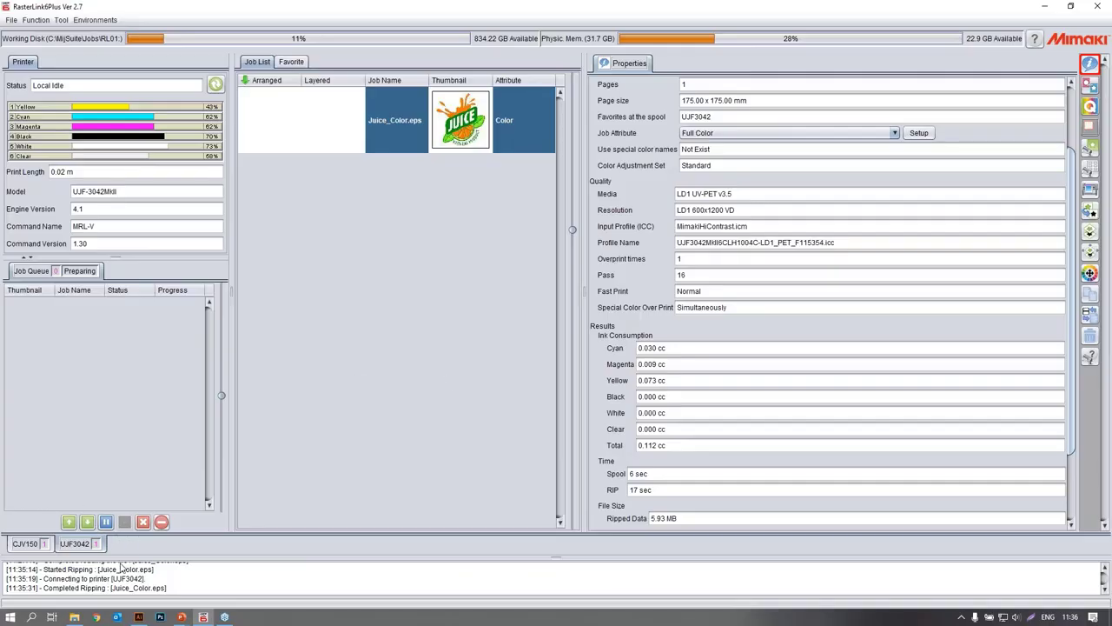
{"action": "left_click", "coordinate": [24, 545]}
{"action": "left_click", "coordinate": [97, 544]}
{"action": "left_click", "coordinate": [12, 544]}
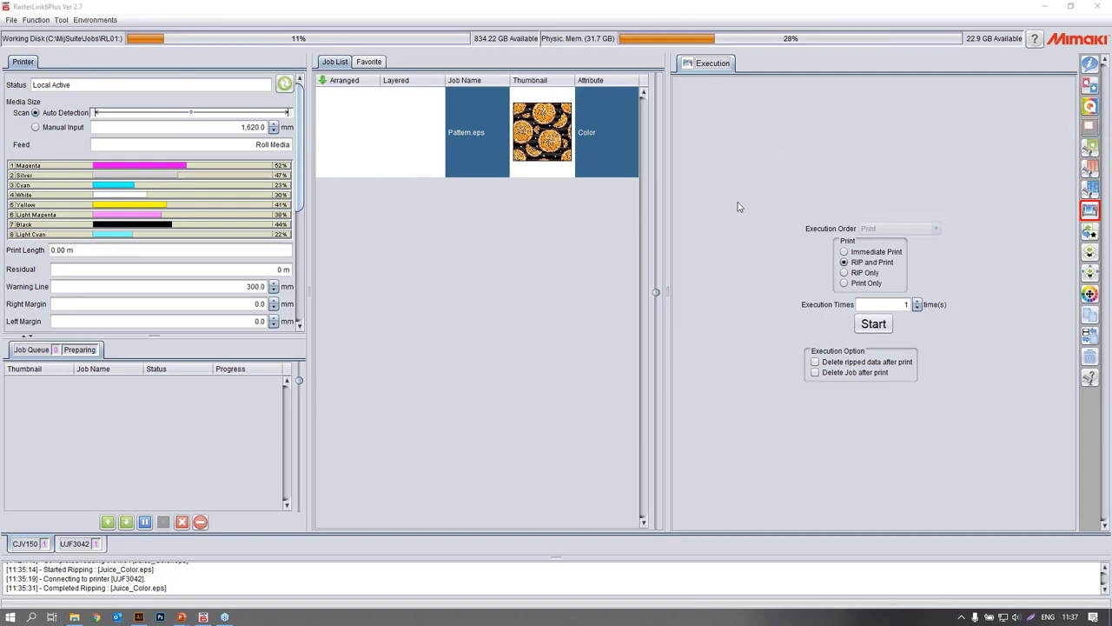
Turn on direct device profile specification in the print quality settings of Pattern.eps.
{"action": "left_click", "coordinate": [1090, 107]}
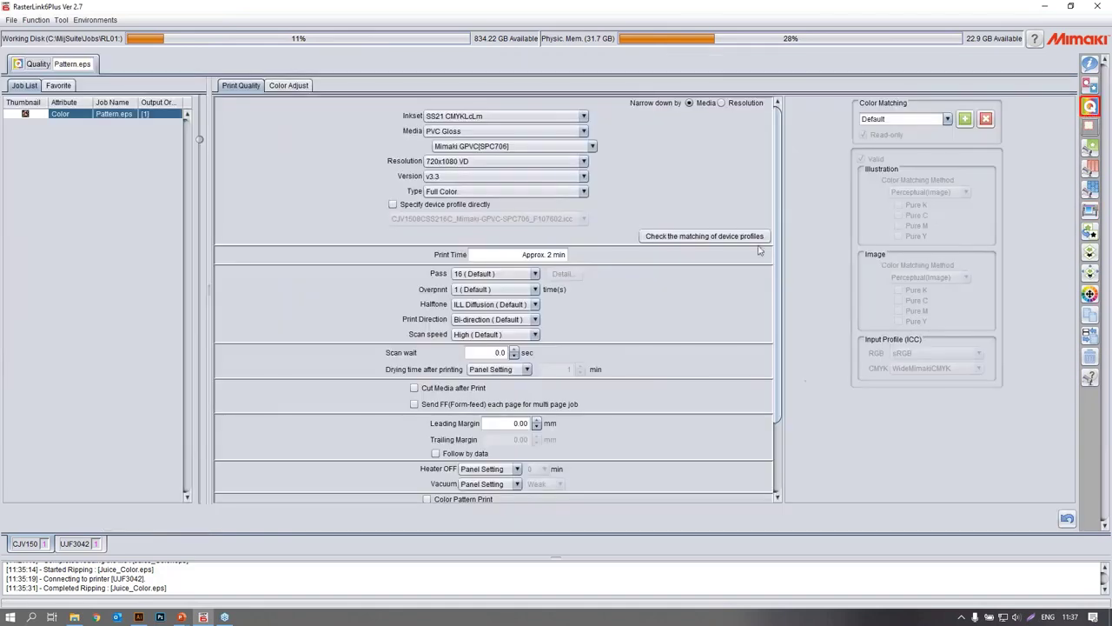
{"action": "left_click", "coordinate": [431, 207]}
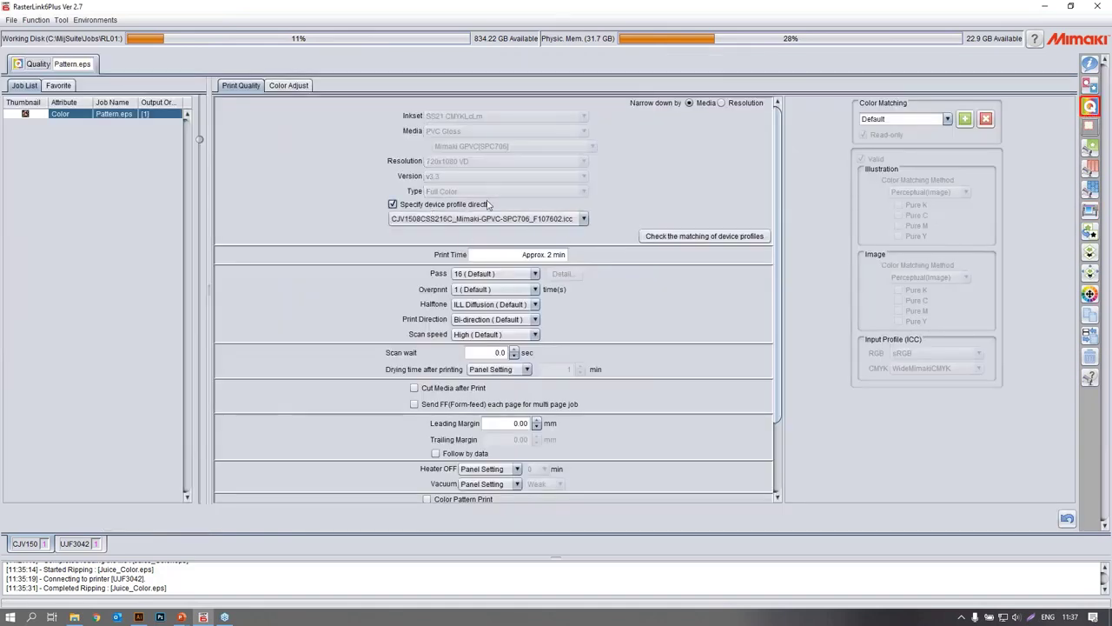
{"action": "left_click", "coordinate": [433, 206]}
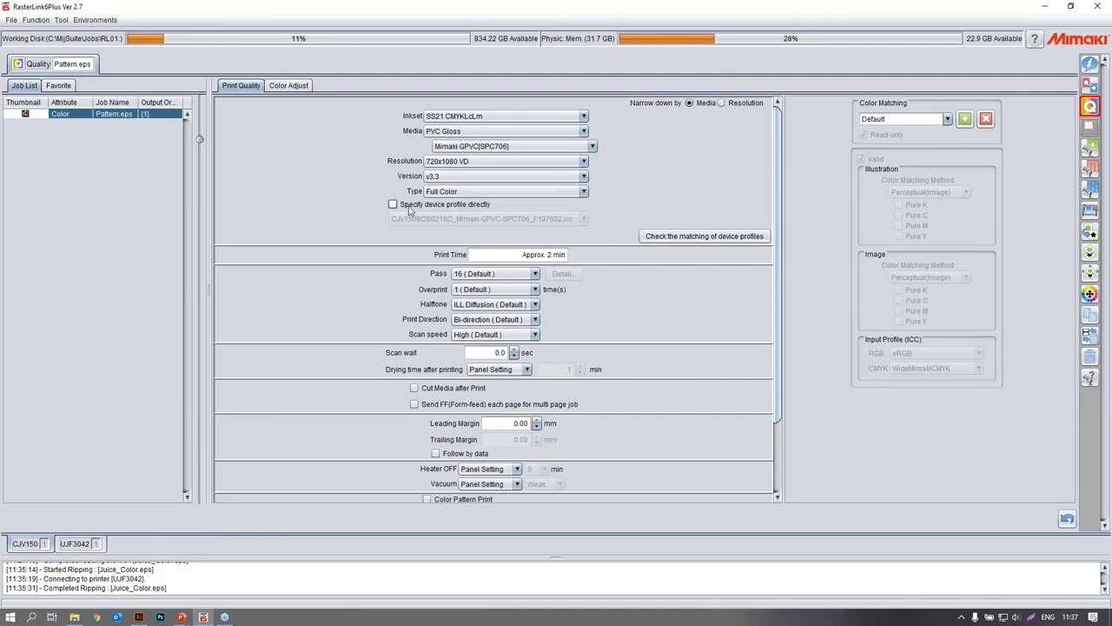
{"action": "left_click", "coordinate": [411, 207]}
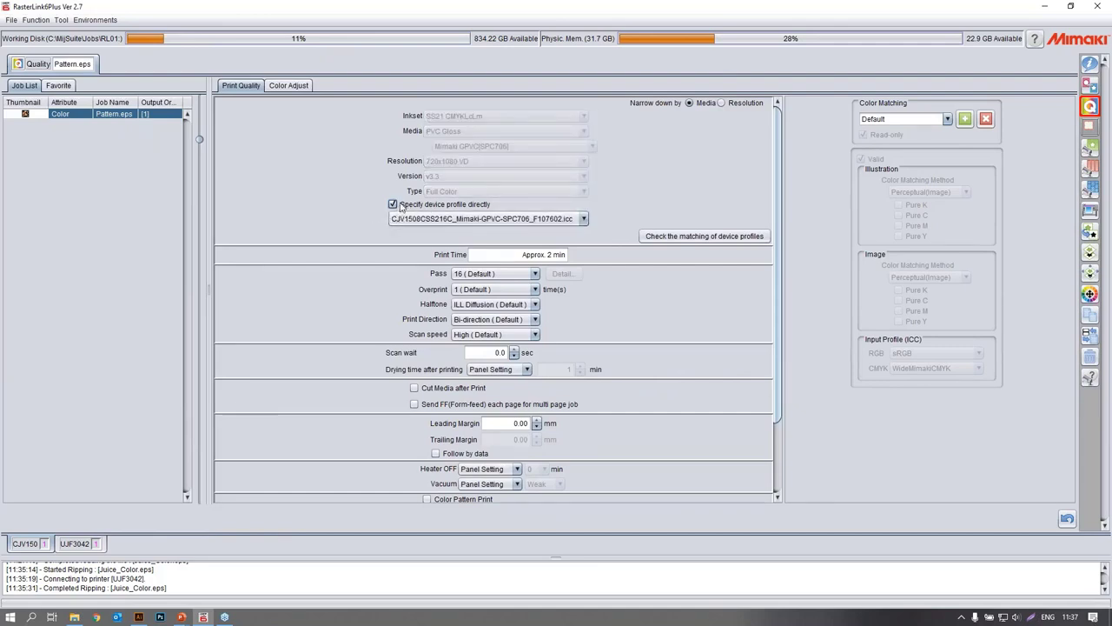
{"action": "left_click", "coordinate": [402, 206]}
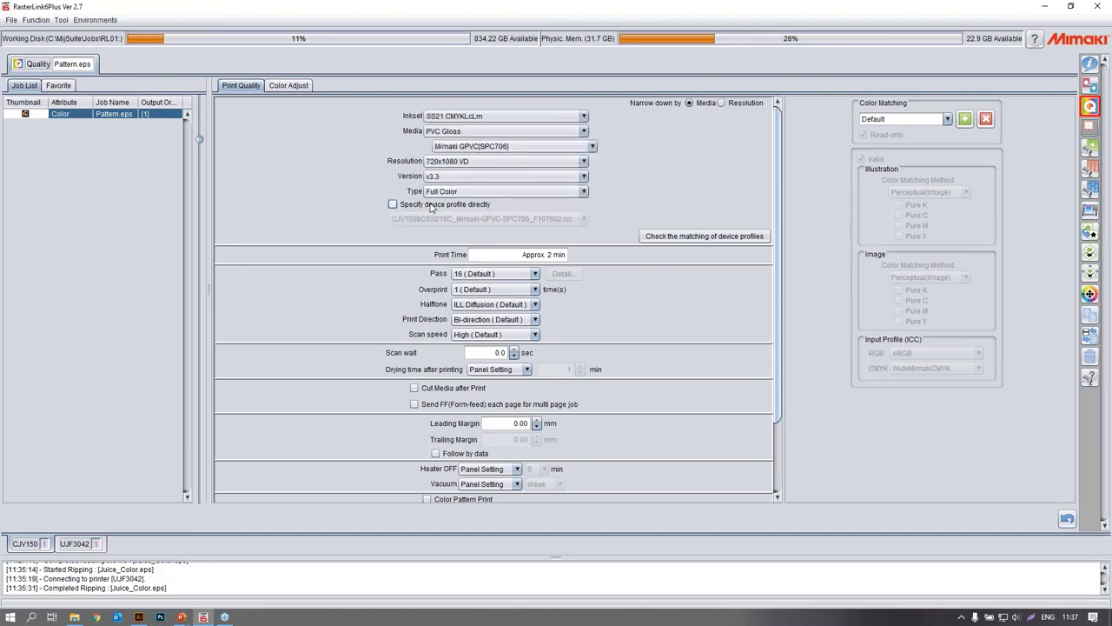
{"action": "left_click", "coordinate": [430, 207]}
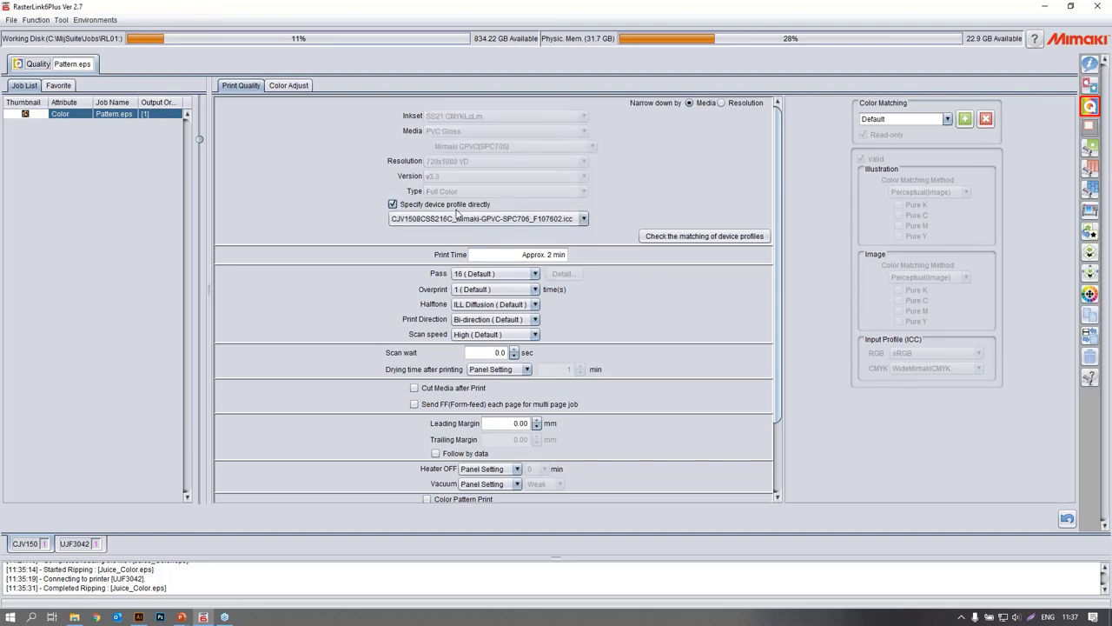
Explore the device profile matching check with the Mimaki GPVC[SPC706] profile selected, close it and turn off direct profile specification.
{"action": "left_click", "coordinate": [700, 239]}
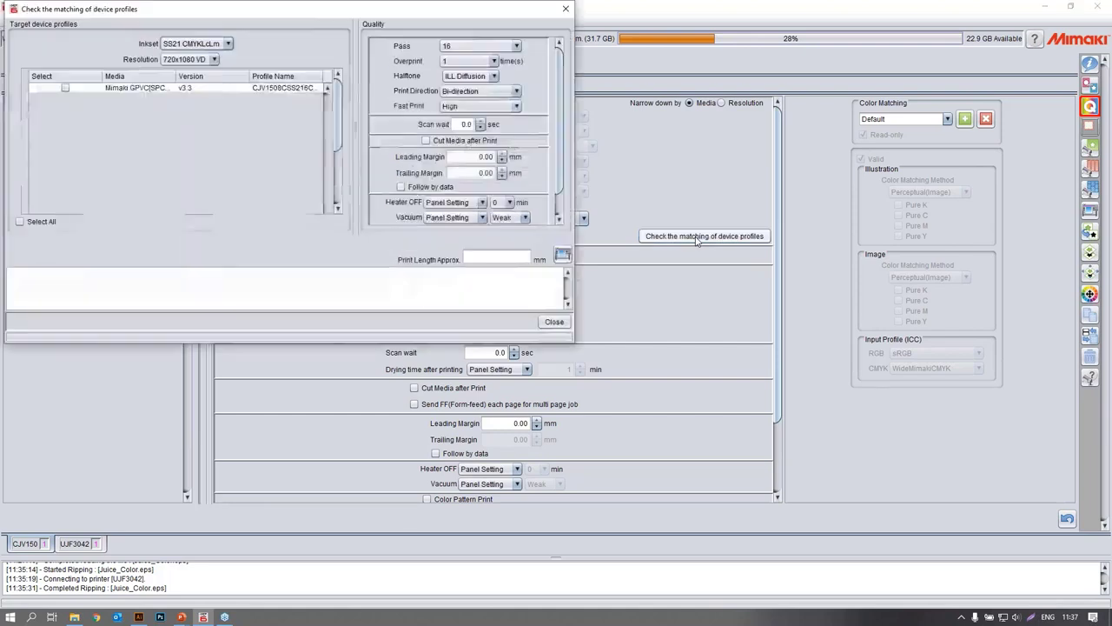
{"action": "left_click", "coordinate": [66, 88]}
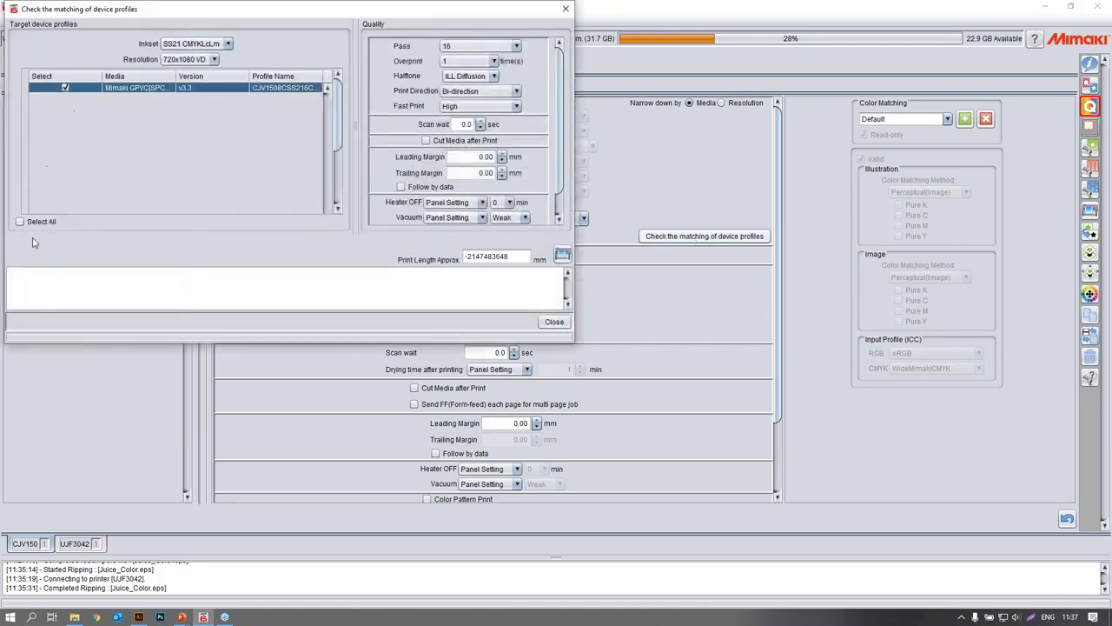
{"action": "mouse_move", "coordinate": [339, 113]}
{"action": "left_mouse_down"}
{"action": "mouse_move", "coordinate": [338, 169]}
{"action": "mouse_move", "coordinate": [336, 117]}
{"action": "left_mouse_up"}
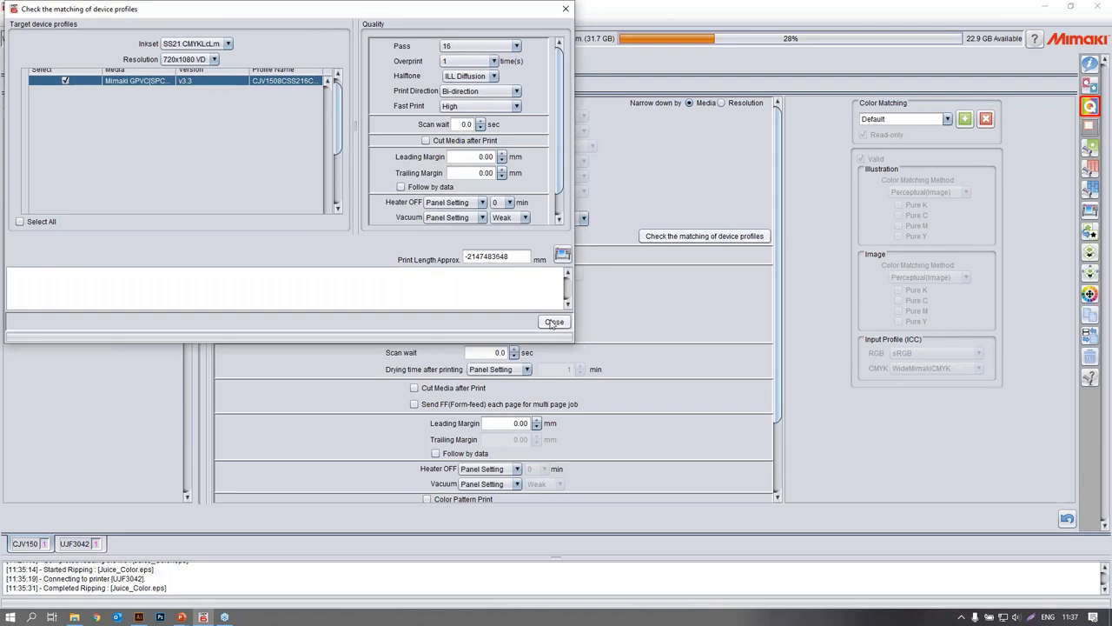
{"action": "left_click", "coordinate": [215, 60]}
{"action": "left_click", "coordinate": [214, 59]}
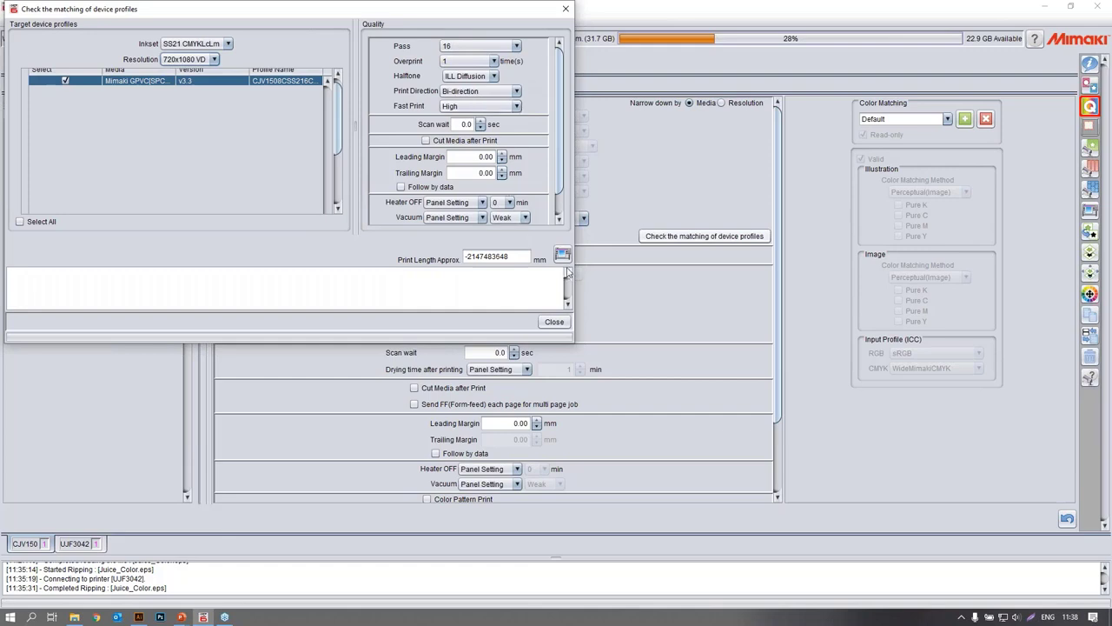
{"action": "left_click", "coordinate": [555, 322]}
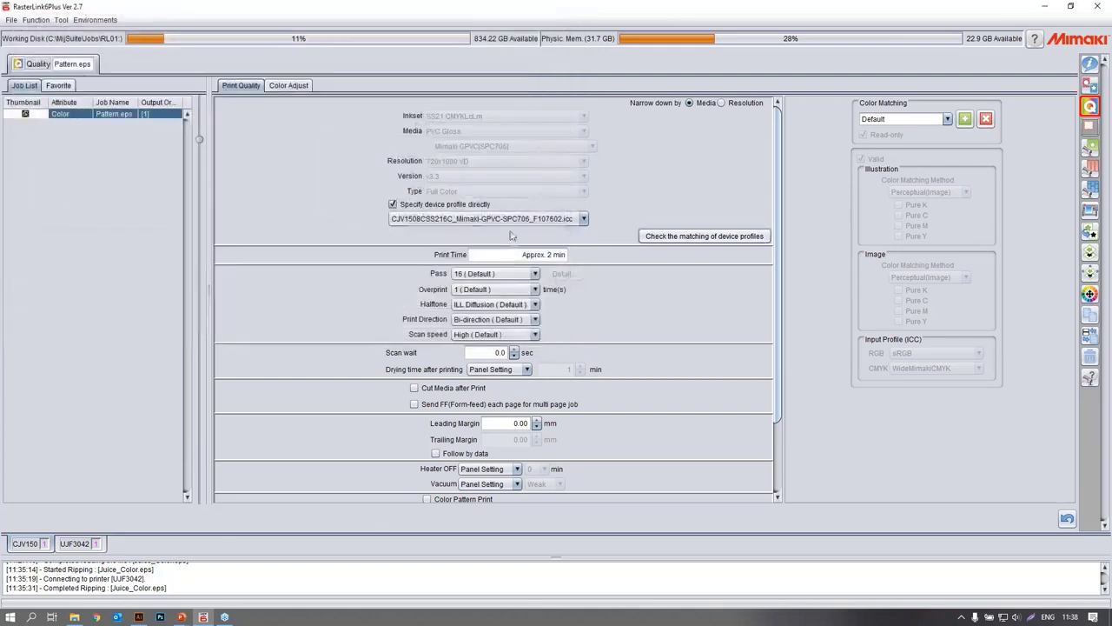
{"action": "left_click", "coordinate": [408, 206]}
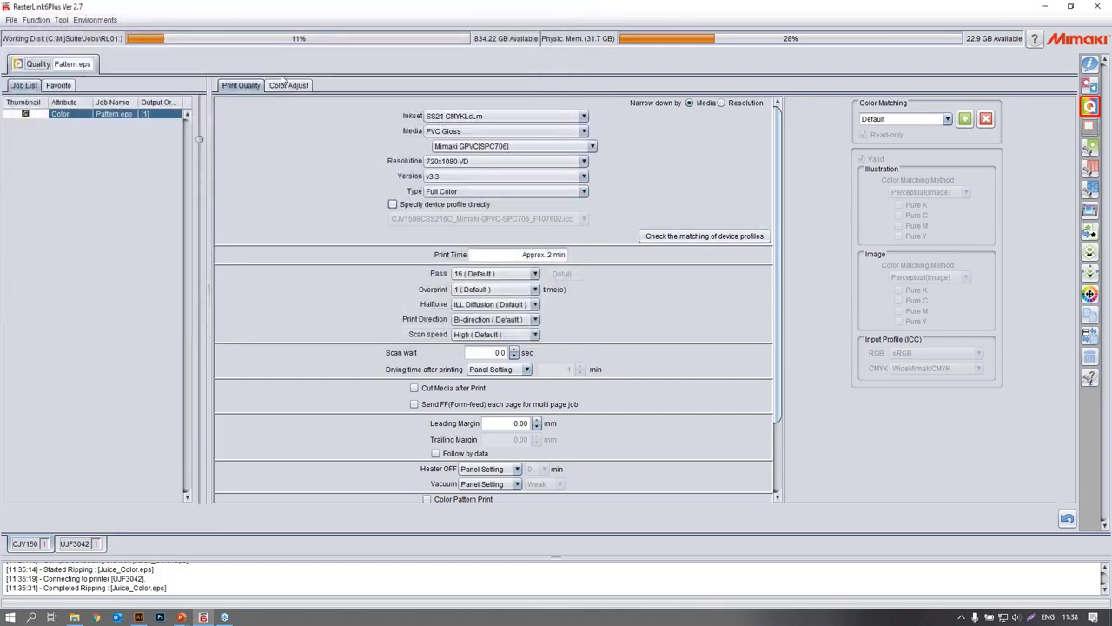
Return to the Pattern.eps properties to review the job's file and quality information.
{"action": "left_click", "coordinate": [1090, 64]}
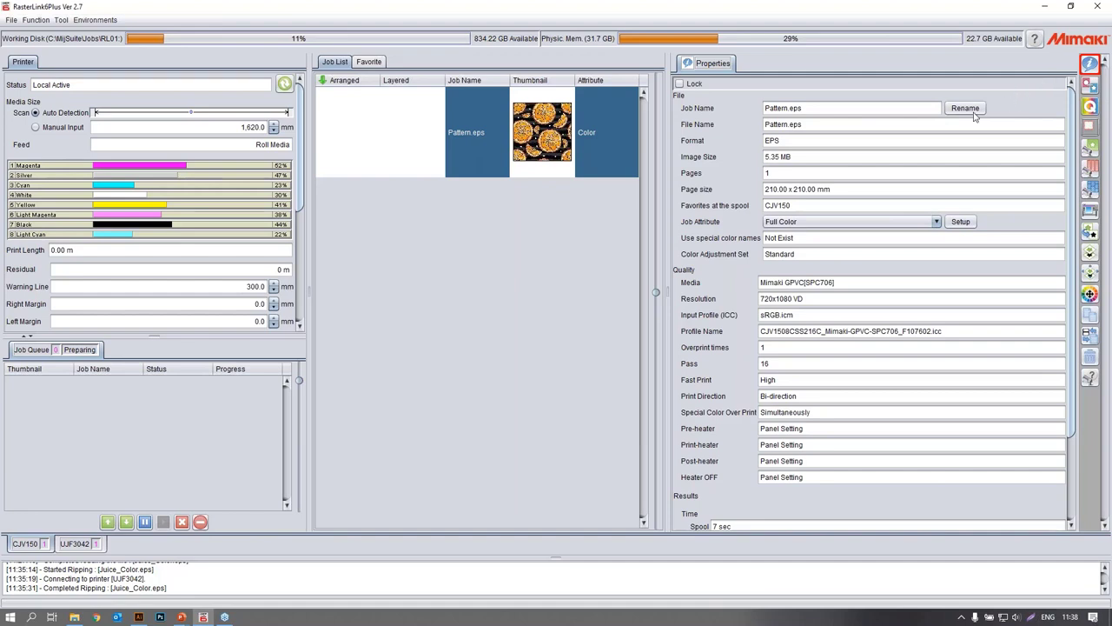
{"action": "left_click", "coordinate": [110, 20]}
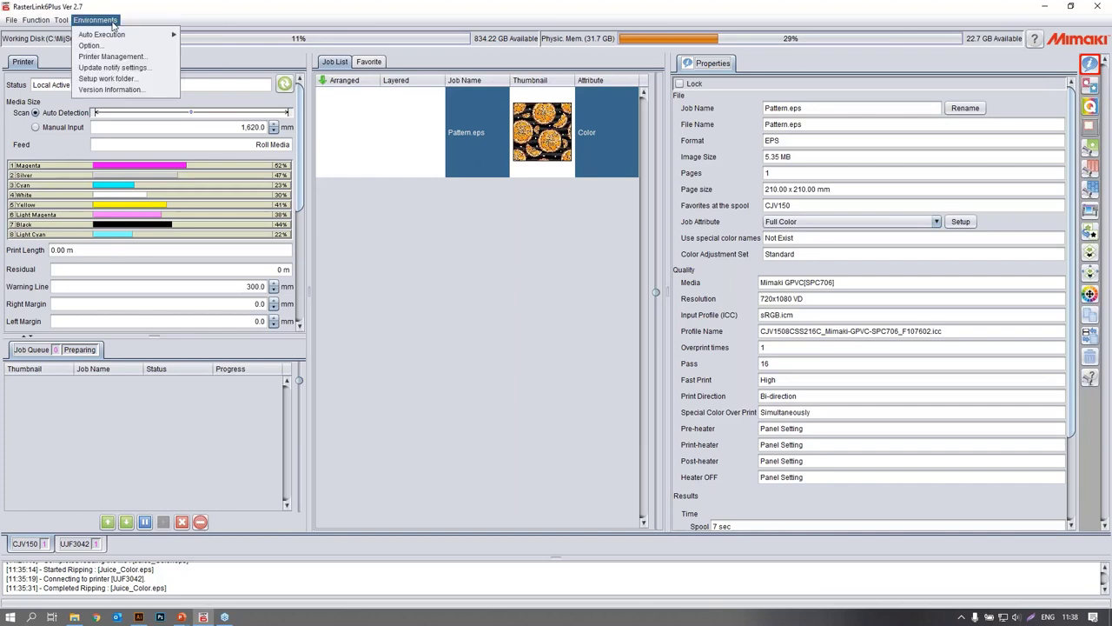
{"action": "left_click", "coordinate": [130, 6]}
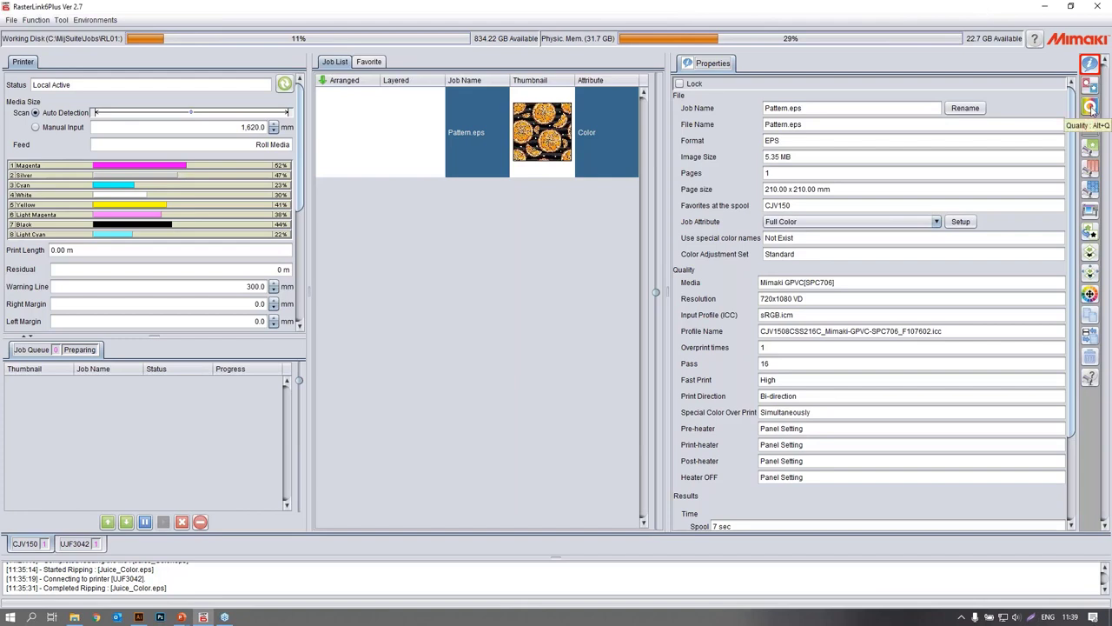
Specify the device profile directly for Pattern.eps, keeping CJV1508CSS216C_Mimaki-GPVC-SPC706_F107602.icc as the profile.
{"action": "left_click", "coordinate": [1091, 107]}
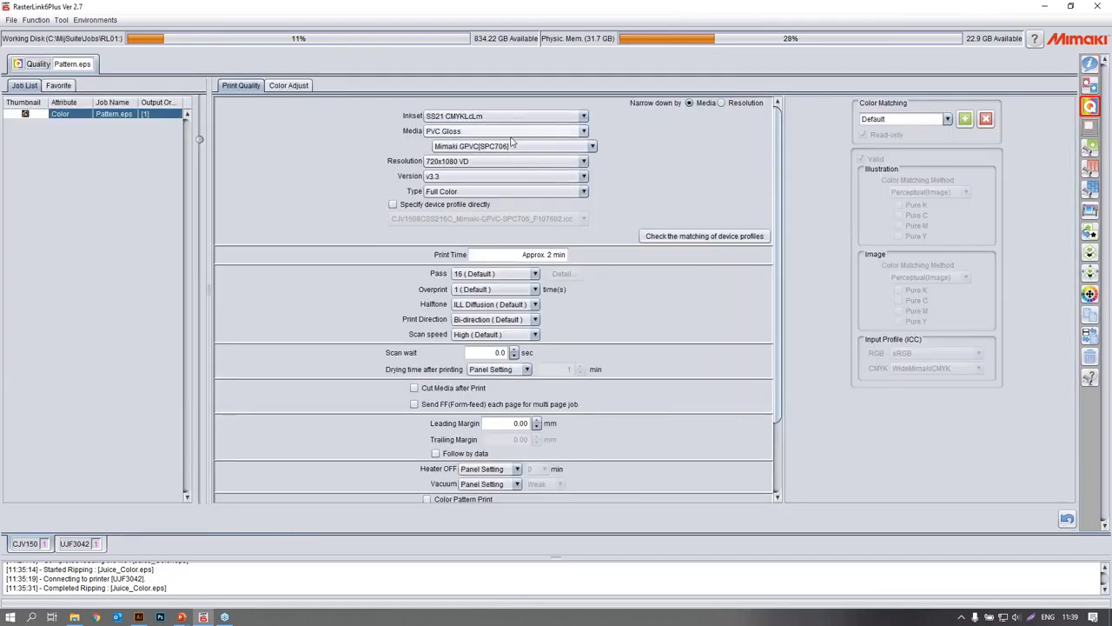
{"action": "left_click", "coordinate": [393, 205]}
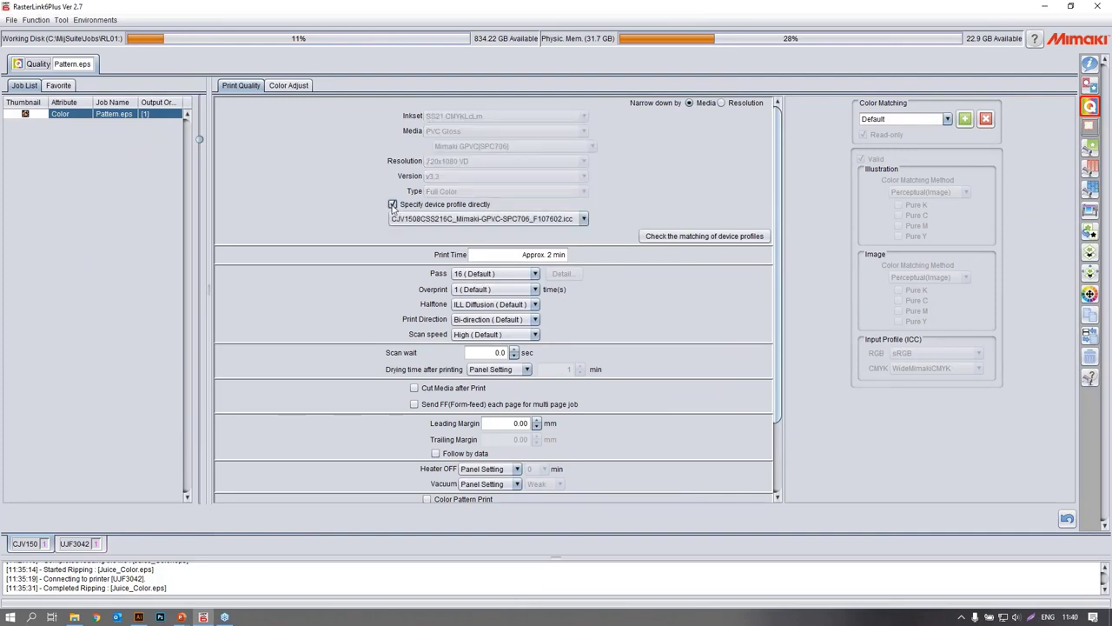
{"action": "left_click", "coordinate": [479, 220]}
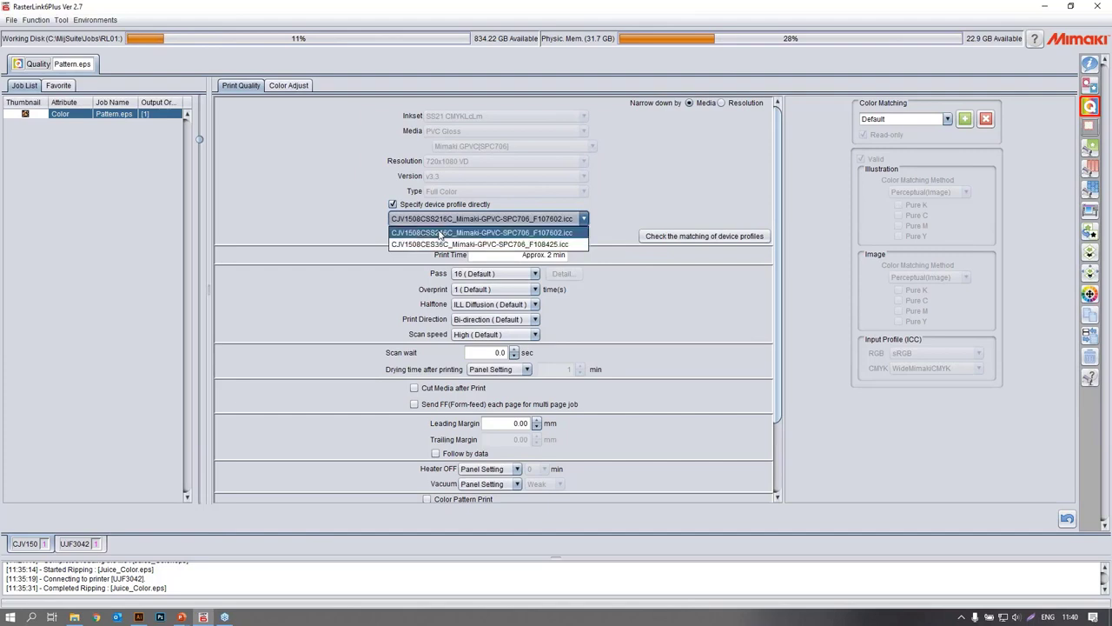
{"action": "left_click", "coordinate": [674, 238]}
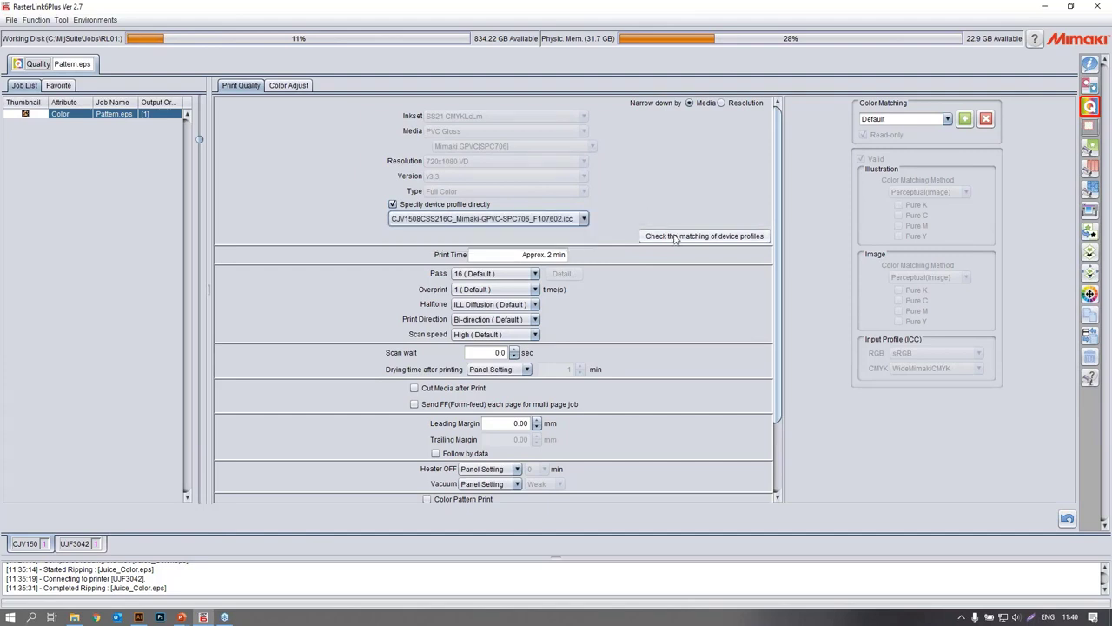
Check which resolutions are offered for matching device profiles with the SS21 CMYKLcLm inkset, and close the matching check.
{"action": "left_click", "coordinate": [679, 238]}
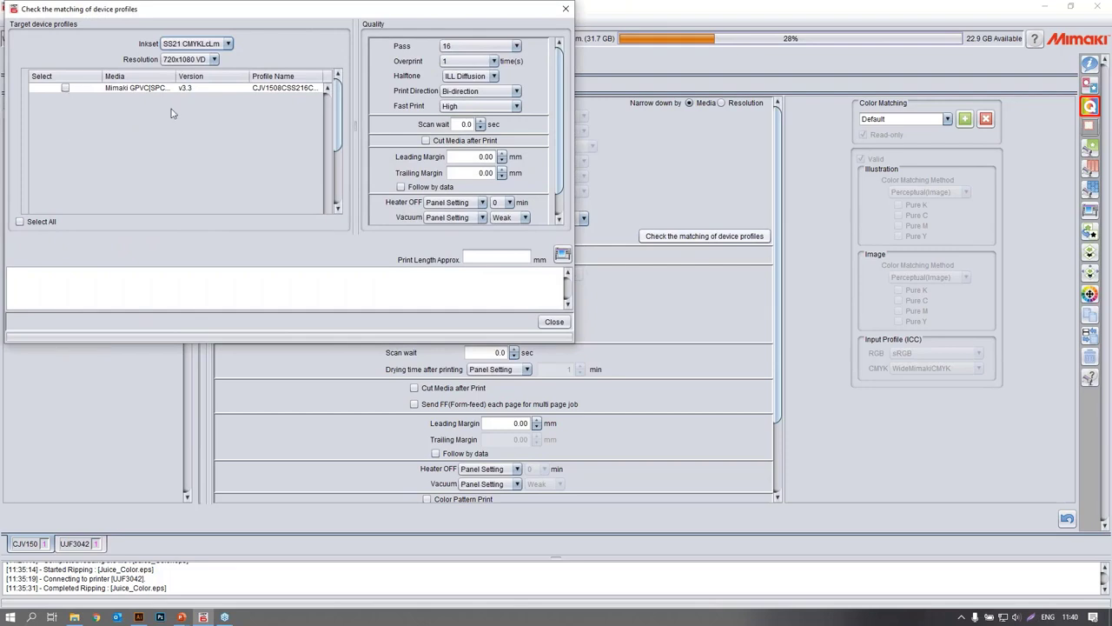
{"action": "left_click", "coordinate": [183, 60]}
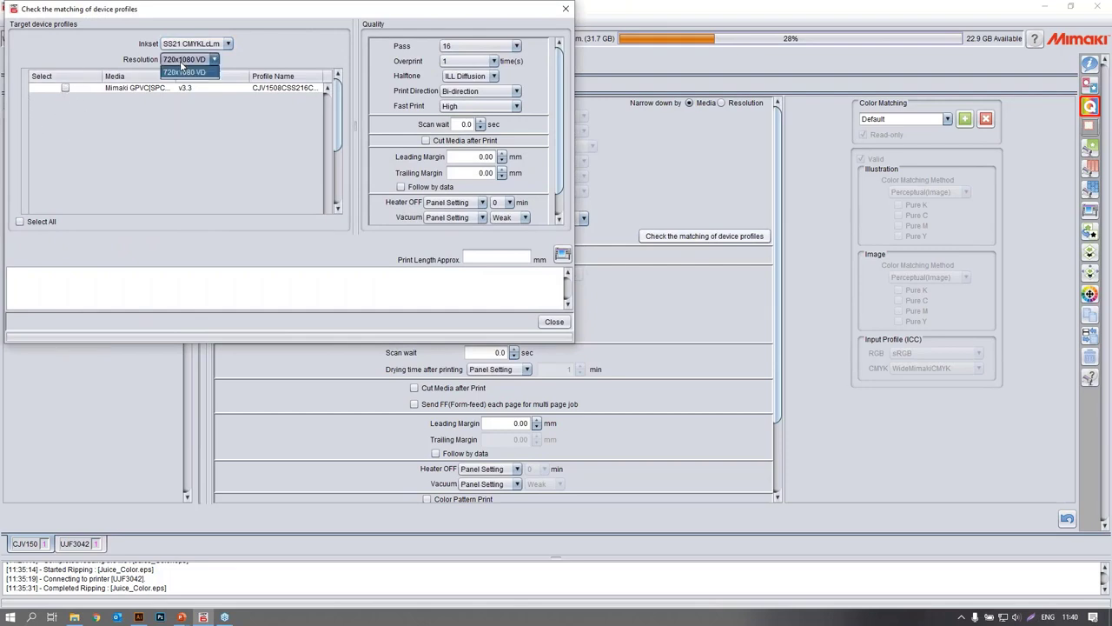
{"action": "left_click", "coordinate": [182, 64]}
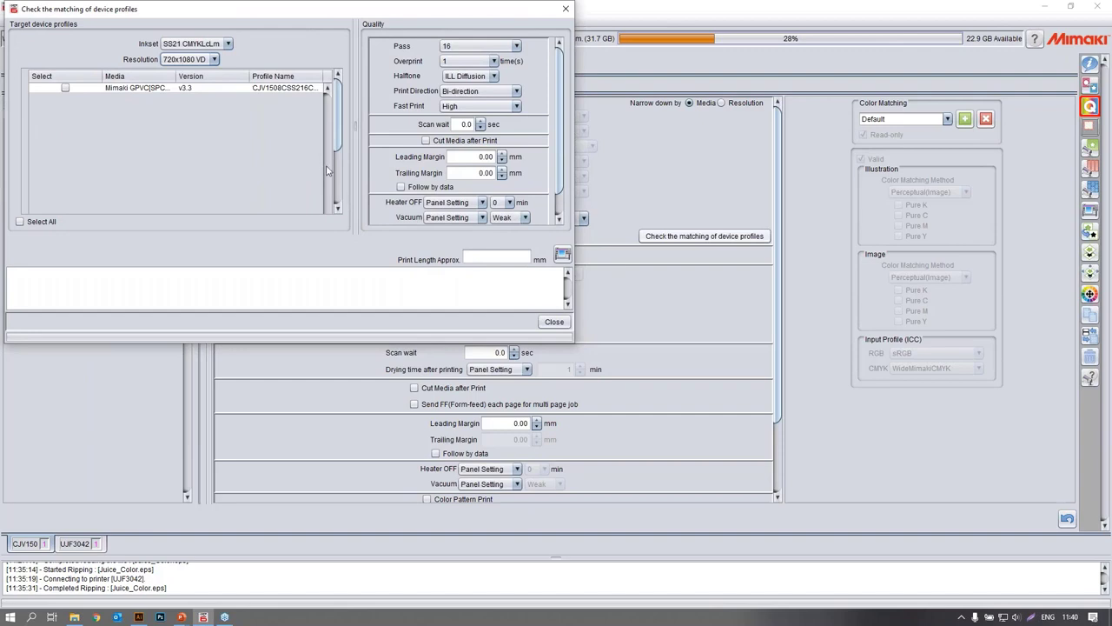
{"action": "left_click", "coordinate": [553, 322]}
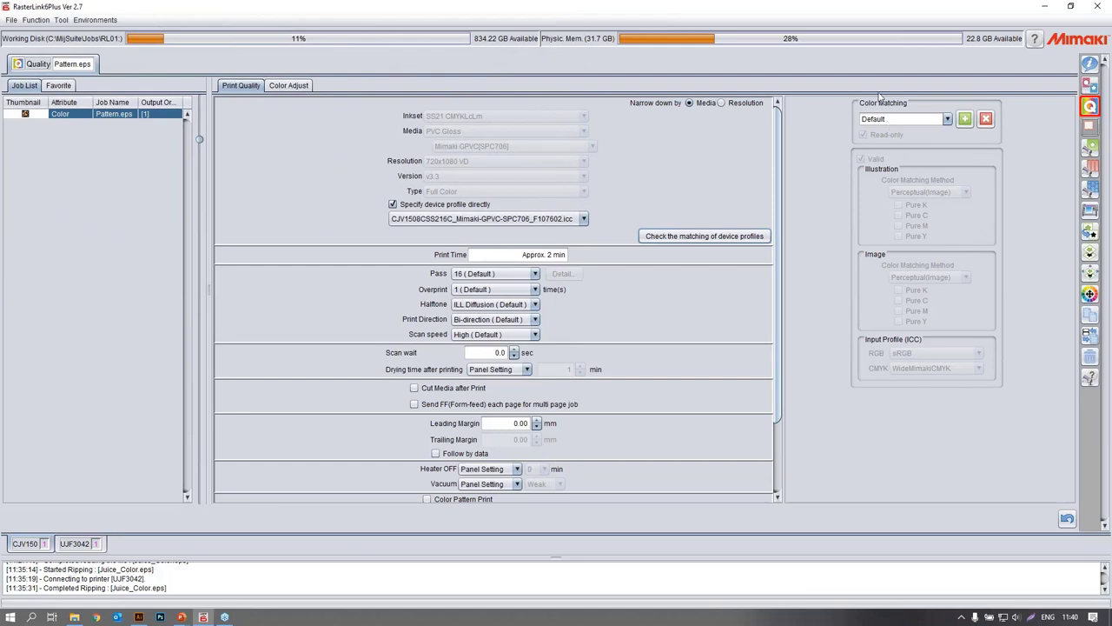